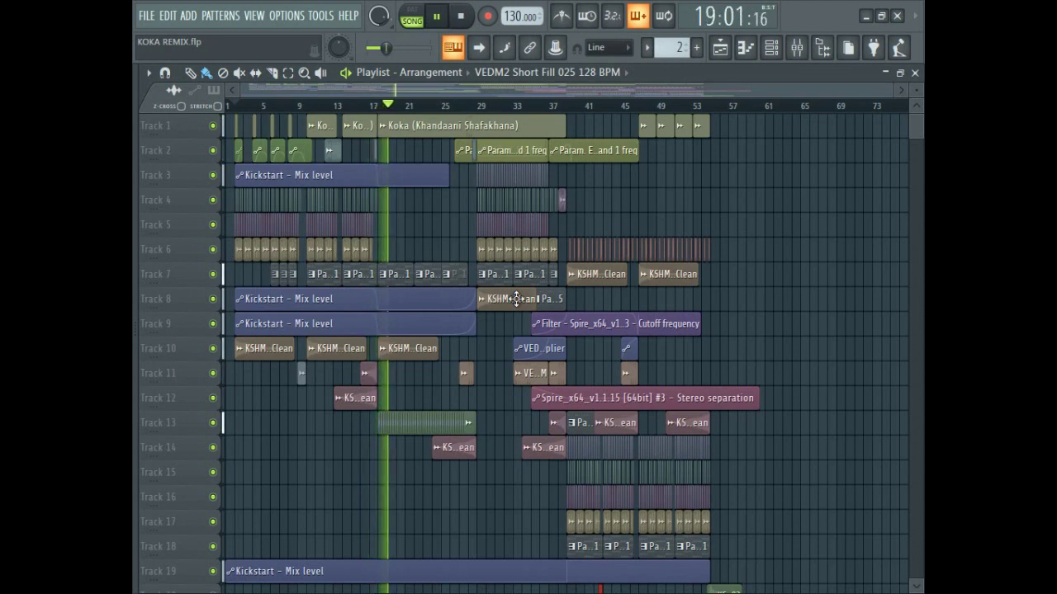
# Inspect the finished remix's Koka vocal channel settings and its mixer effects chain on Insert 1, then return to the playlist
pyautogui.doubleClick(481, 126)
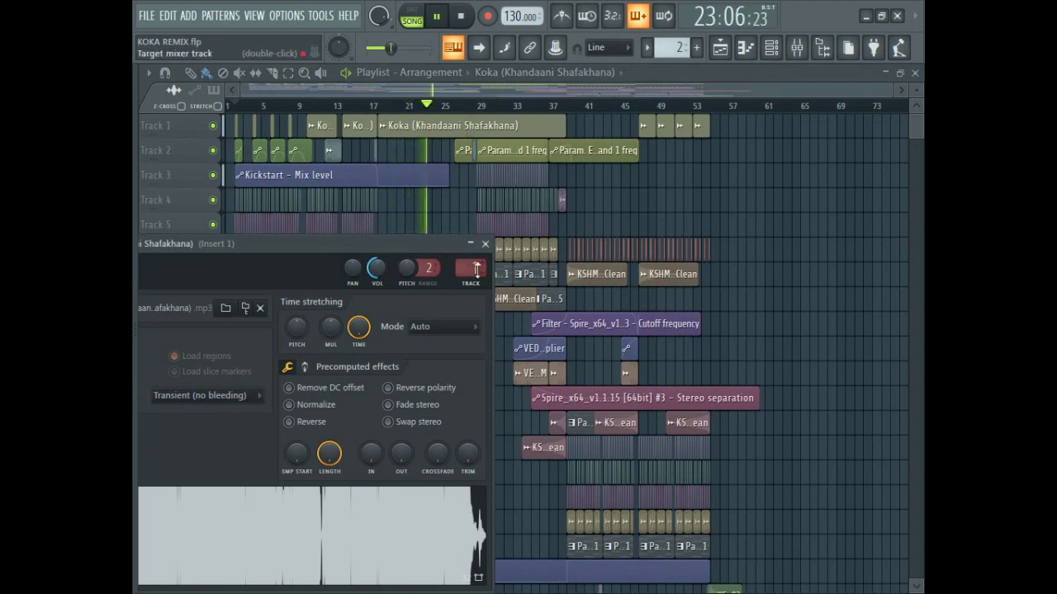
pyautogui.click(486, 245)
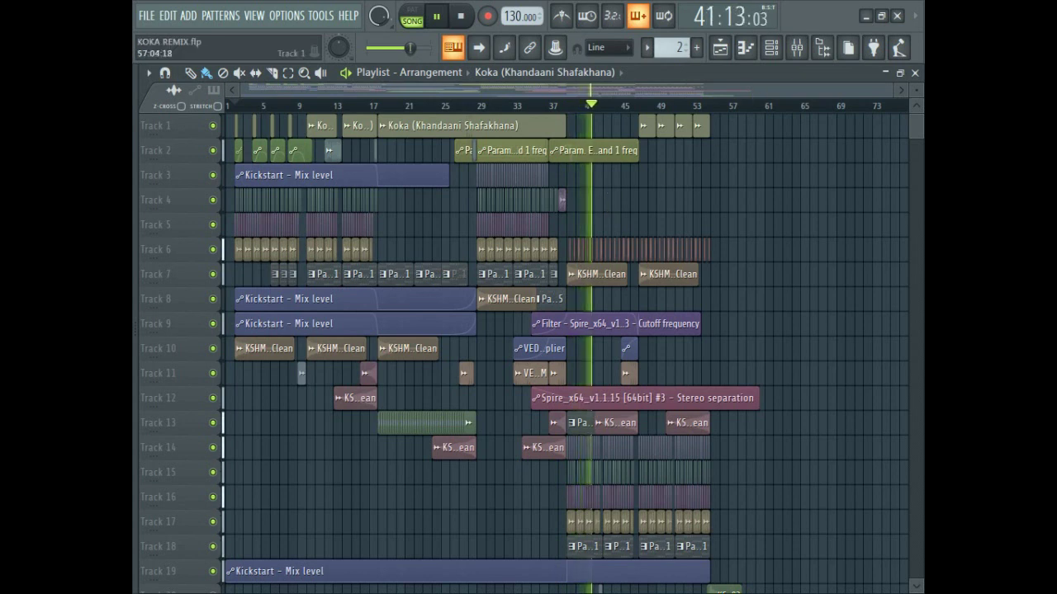
pyautogui.click(796, 47)
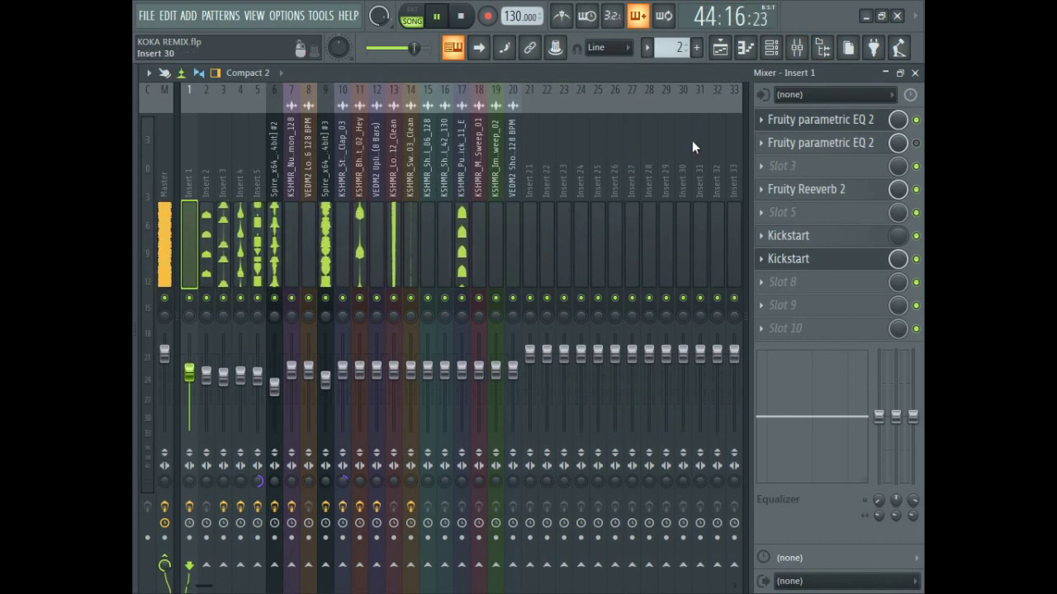
pyautogui.click(730, 51)
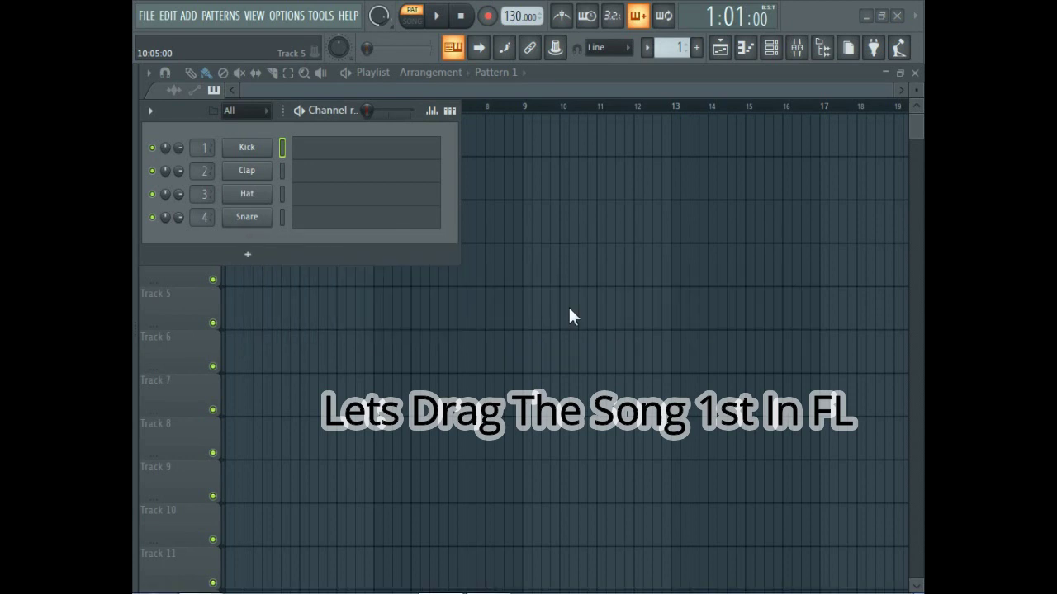
# Bring Koka (Khandaani Shafakhana) .mp3 from the koka project folder into Track 1 of the playlist, starting at bar 1
pyautogui.hotkey('alt', 'Tab')
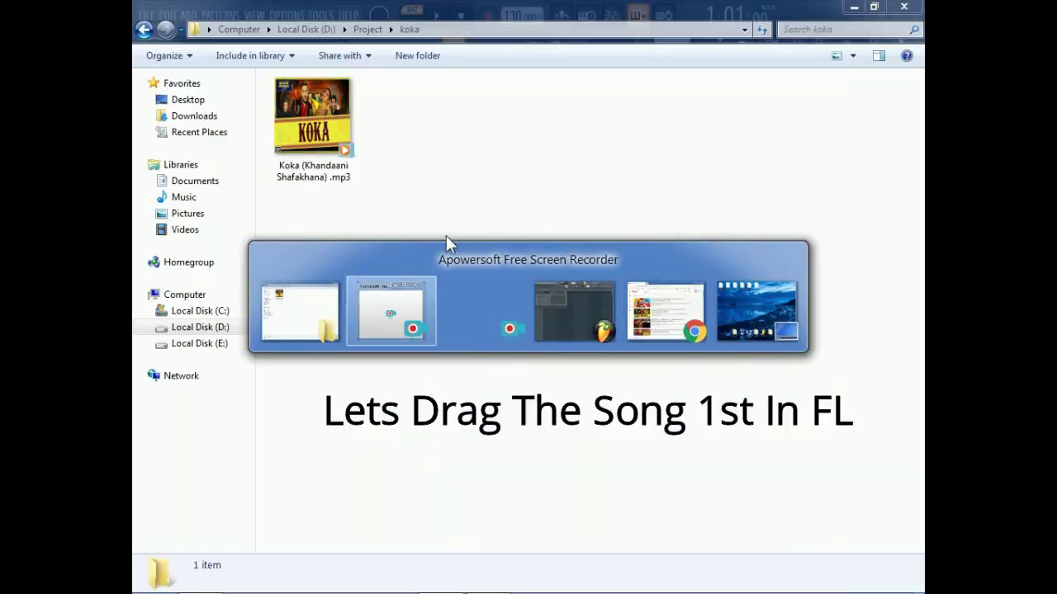
pyautogui.hotkey('alt', 'Tab')
pyautogui.hotkey('alt', 'Tab')
pyautogui.hotkey('alt', 'Tab')
pyautogui.hotkey('alt', 'Tab')
pyautogui.hotkey('alt', 'Tab')
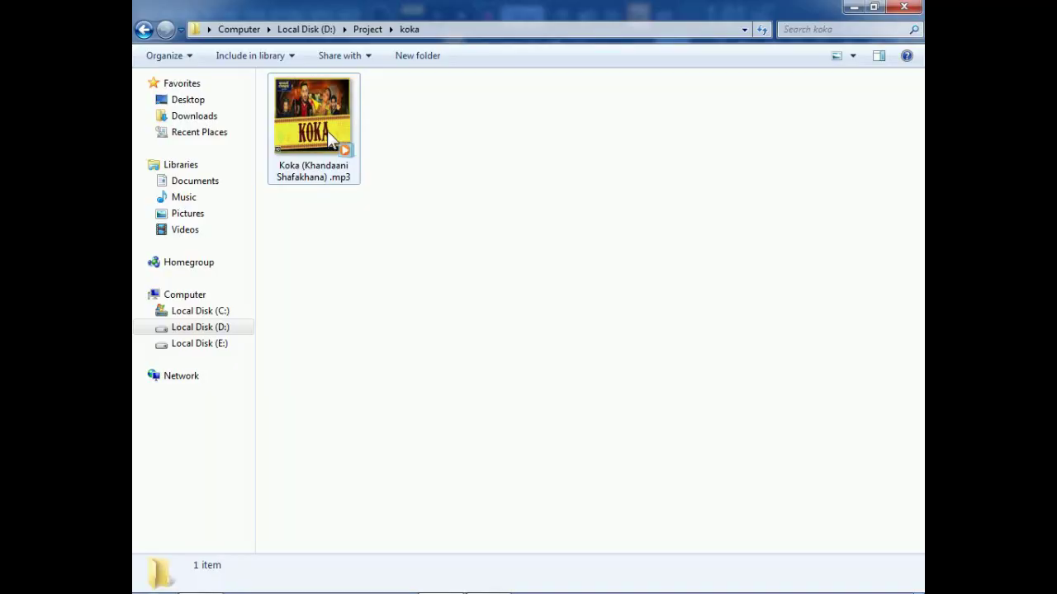
pyautogui.moveTo(327, 130); pyautogui.dragTo(195, 134)
pyautogui.scroll(-5, 266, 142)
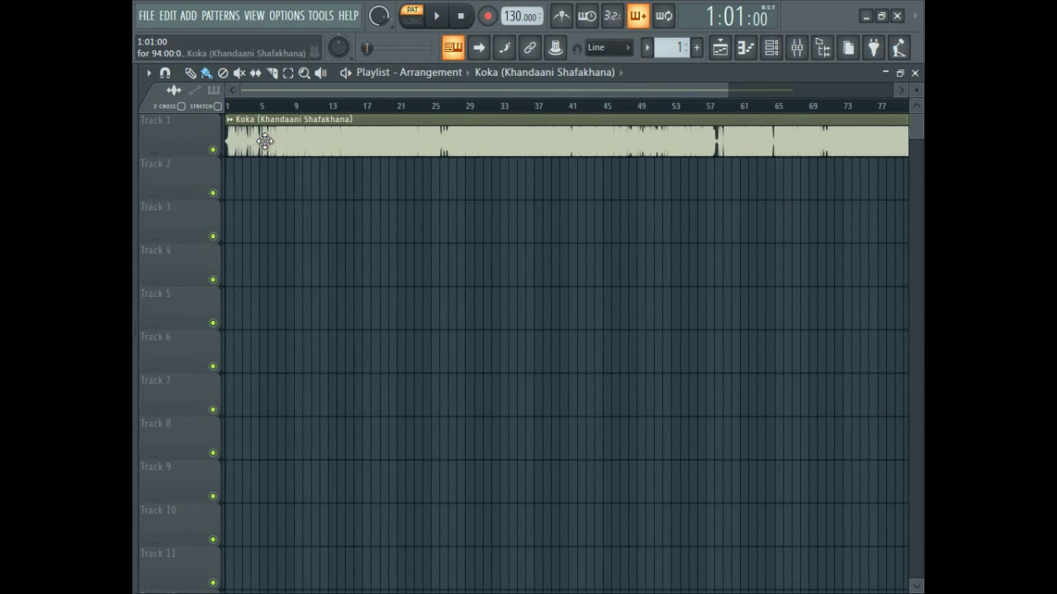
# Start song playback and route the Koka song's channel to mixer track 1
pyautogui.press('space')
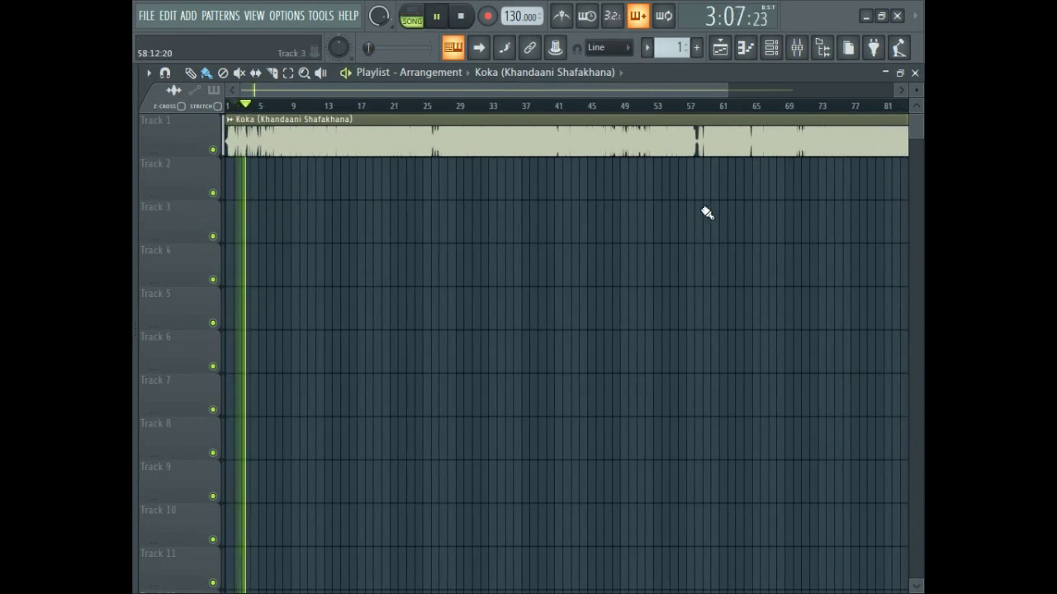
pyautogui.doubleClick(442, 128)
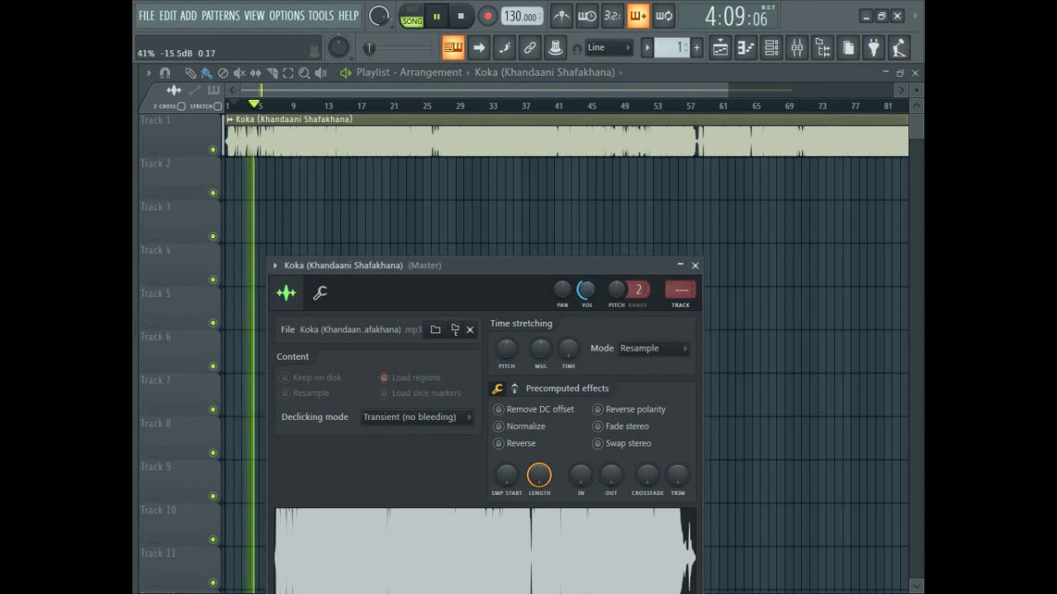
pyautogui.moveTo(558, 266); pyautogui.dragTo(561, 260)
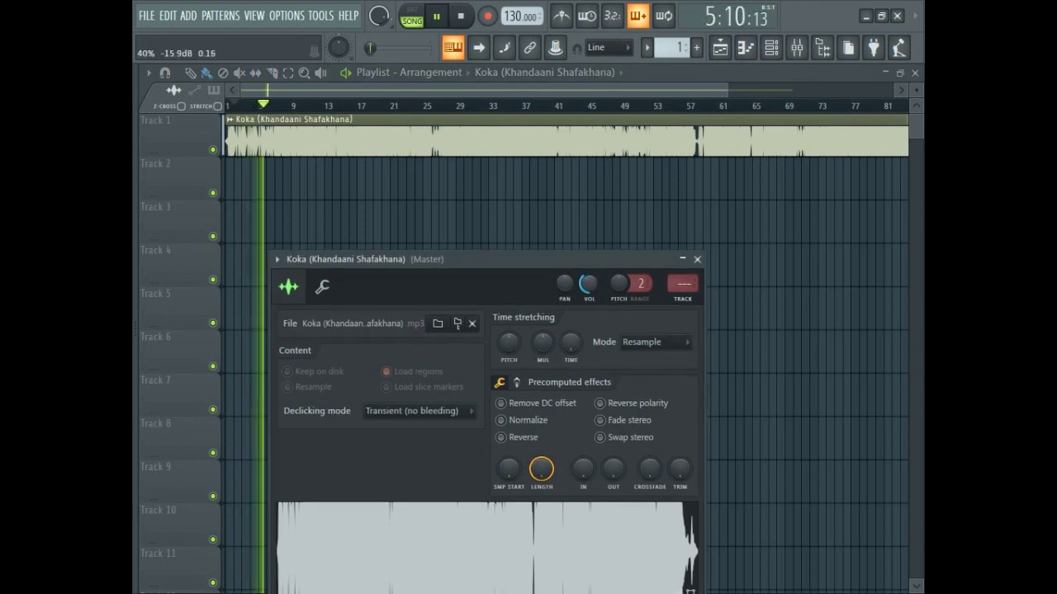
pyautogui.doubleClick(679, 291)
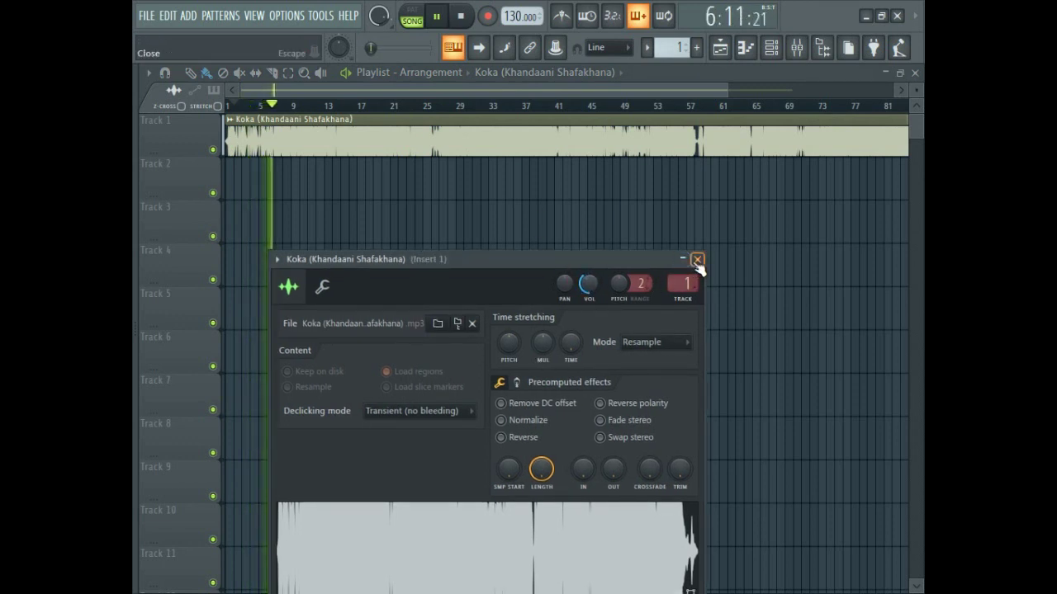
pyautogui.click(697, 260)
# Listen to the opening of the song and examine its waveform to judge its tempo against the project
pyautogui.scroll(6, 268, 114)
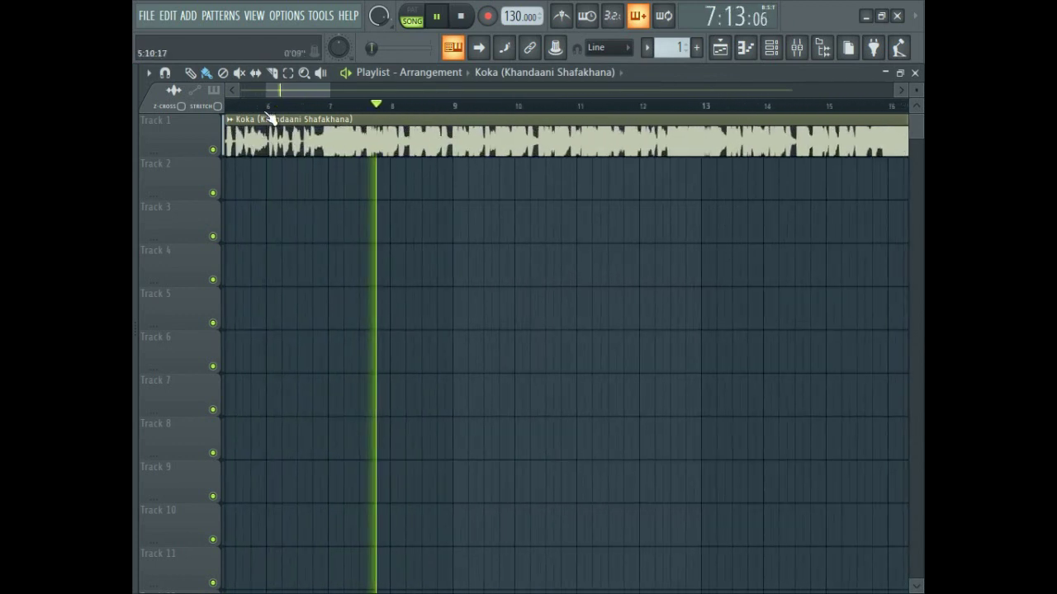
pyautogui.scroll(3, 326, 118)
pyautogui.scroll(-10, 326, 118)
pyautogui.scroll(-3, 325, 118)
pyautogui.scroll(4, 228, 124)
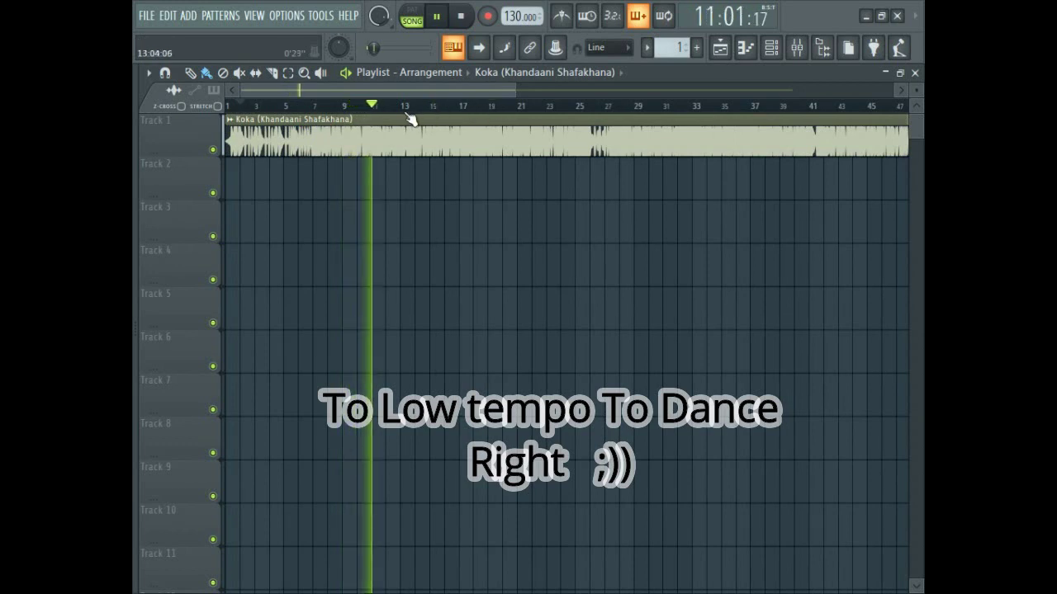
pyautogui.press('space')
pyautogui.click(361, 136)
pyautogui.click(361, 137)
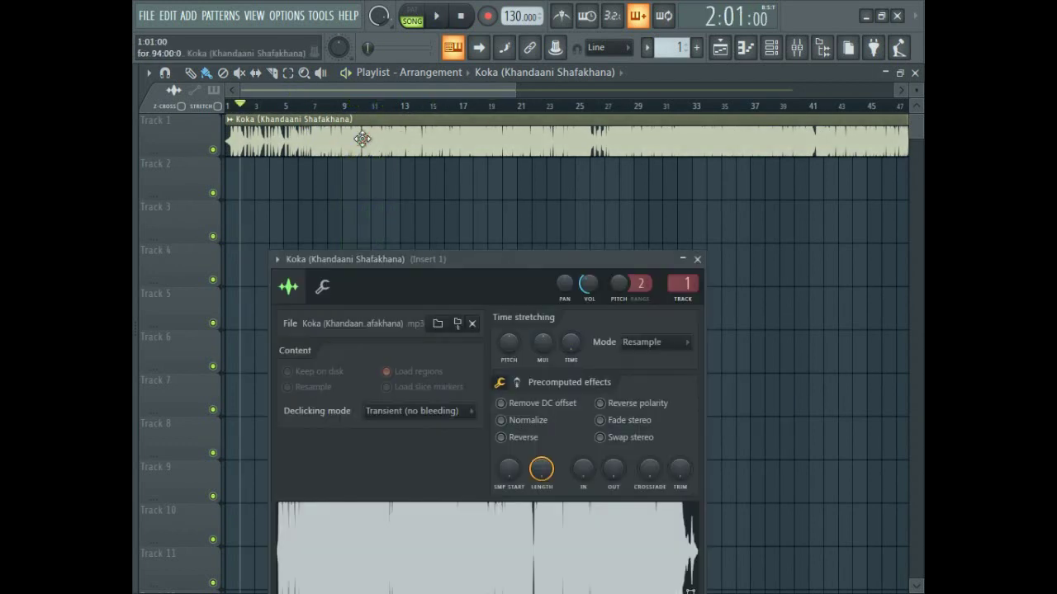
pyautogui.click(699, 260)
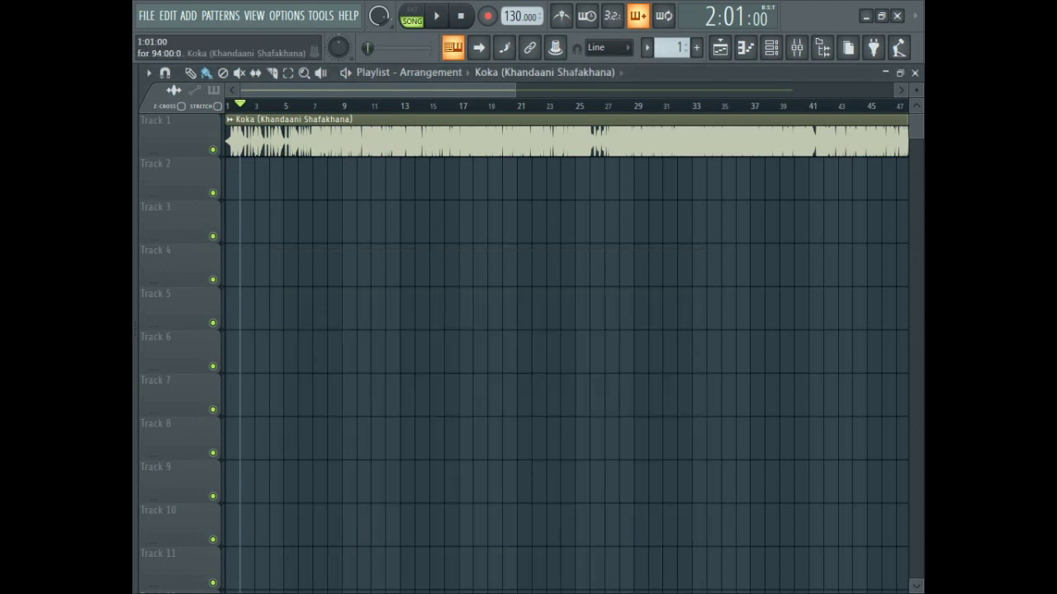
# Fit the Koka clip to the project tempo using the 75 to 150 BPM detection range
pyautogui.click(236, 125)
pyautogui.click(367, 207)
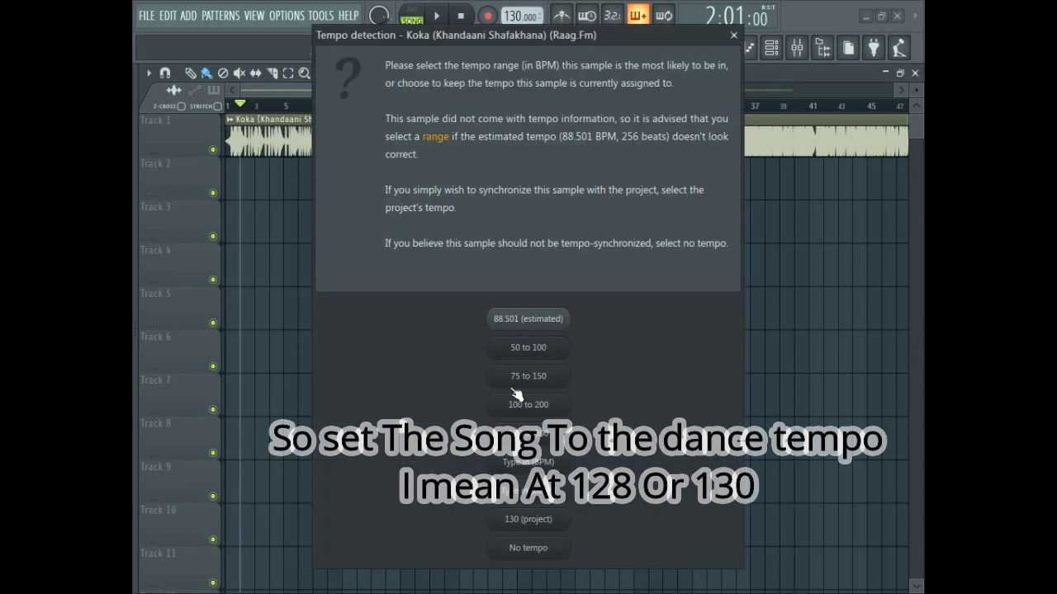
pyautogui.click(519, 384)
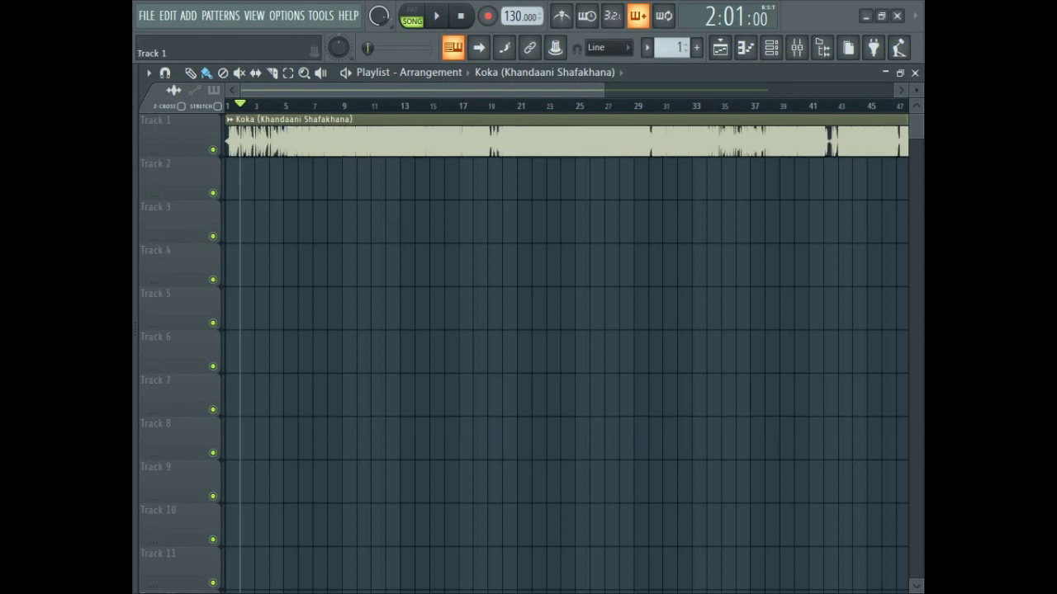
# Move the Koka clip on Track 1 so its first beat lines up with bar 5, and play it back
pyautogui.scroll(2, 198, 159)
pyautogui.moveTo(233, 137); pyautogui.dragTo(401, 155)
pyautogui.scroll(2, 380, 152)
pyautogui.scroll(5, 379, 151)
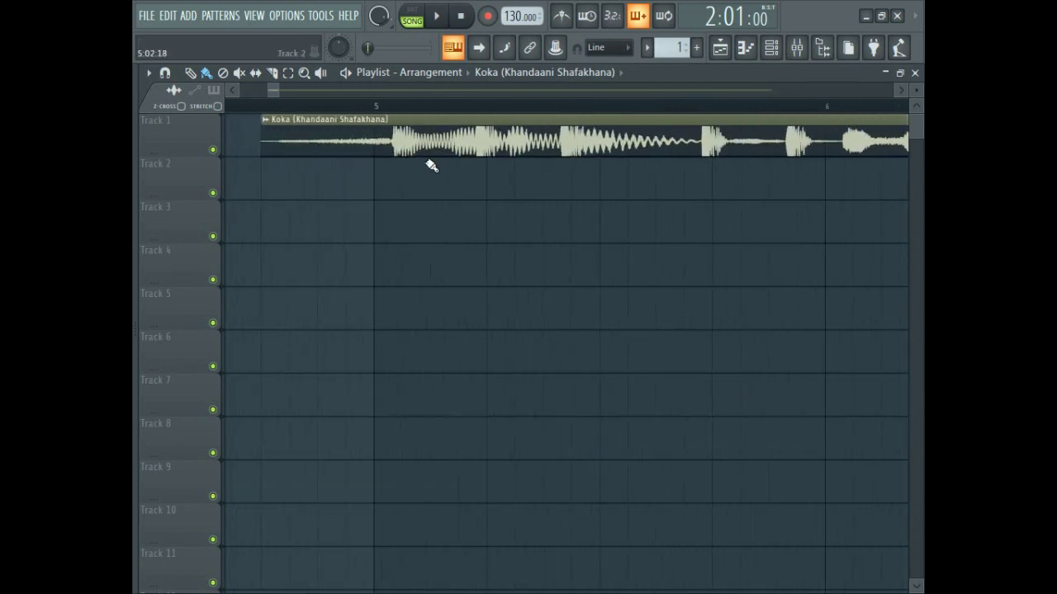
pyautogui.moveTo(408, 159); pyautogui.dragTo(406, 158)
pyautogui.press('space')
# Slice the Koka clip at bar 5, delete the short lead-in before it, and play the result
pyautogui.scroll(-2, 383, 161)
pyautogui.scroll(6, 383, 163)
pyautogui.scroll(-5, 404, 156)
pyautogui.press('space')
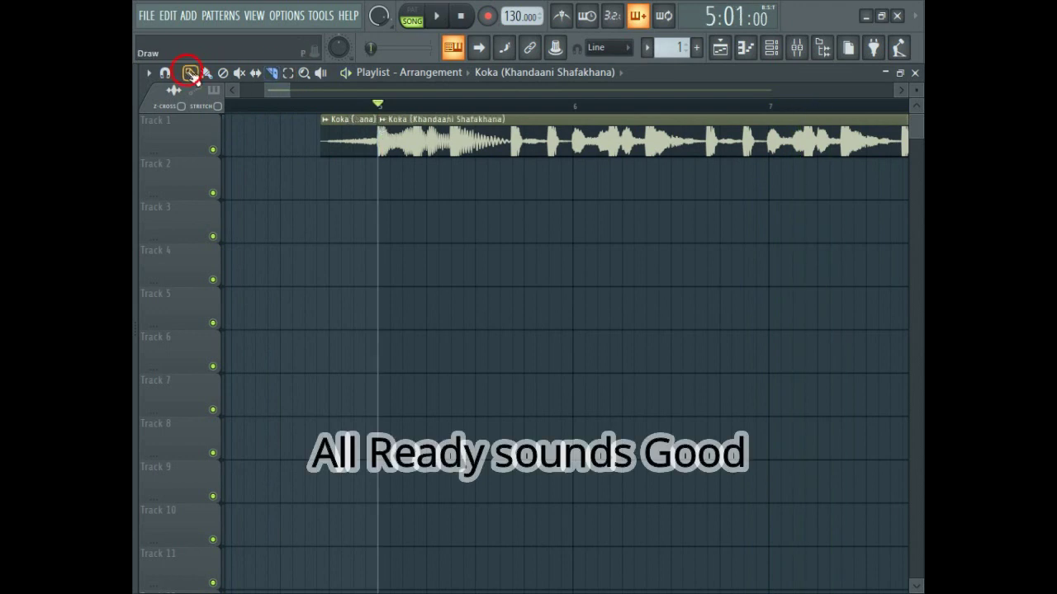
pyautogui.press('space')
pyautogui.scroll(-6, 396, 157)
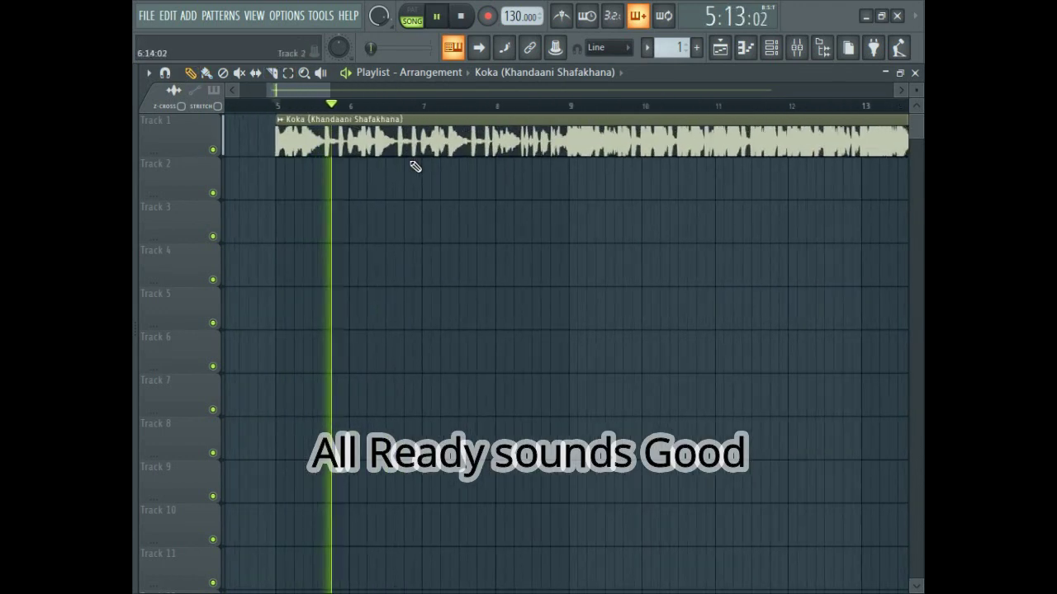
pyautogui.scroll(-4, 423, 174)
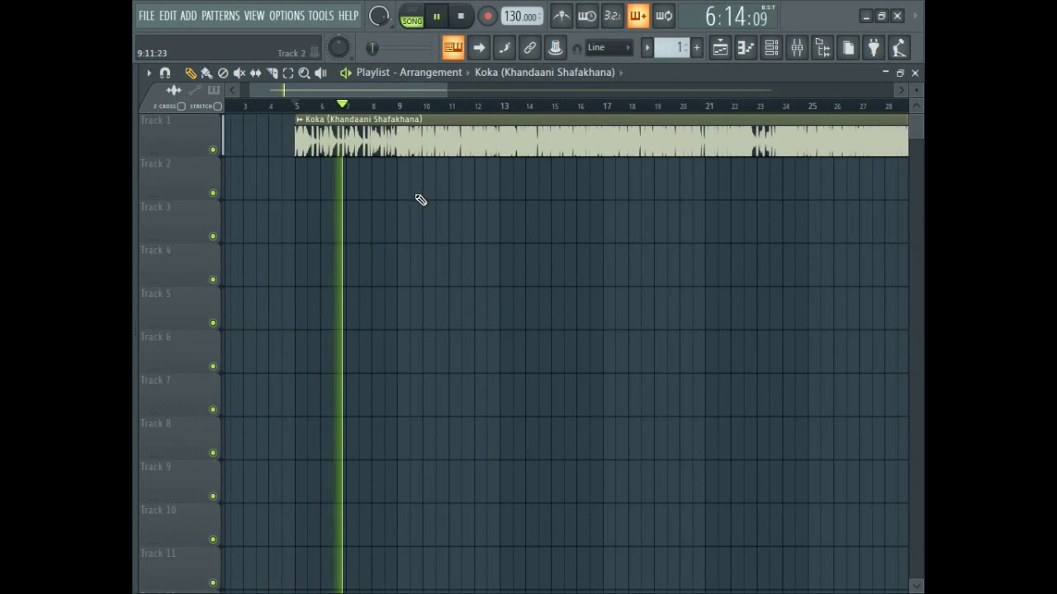
pyautogui.doubleClick(410, 153)
pyautogui.click(698, 259)
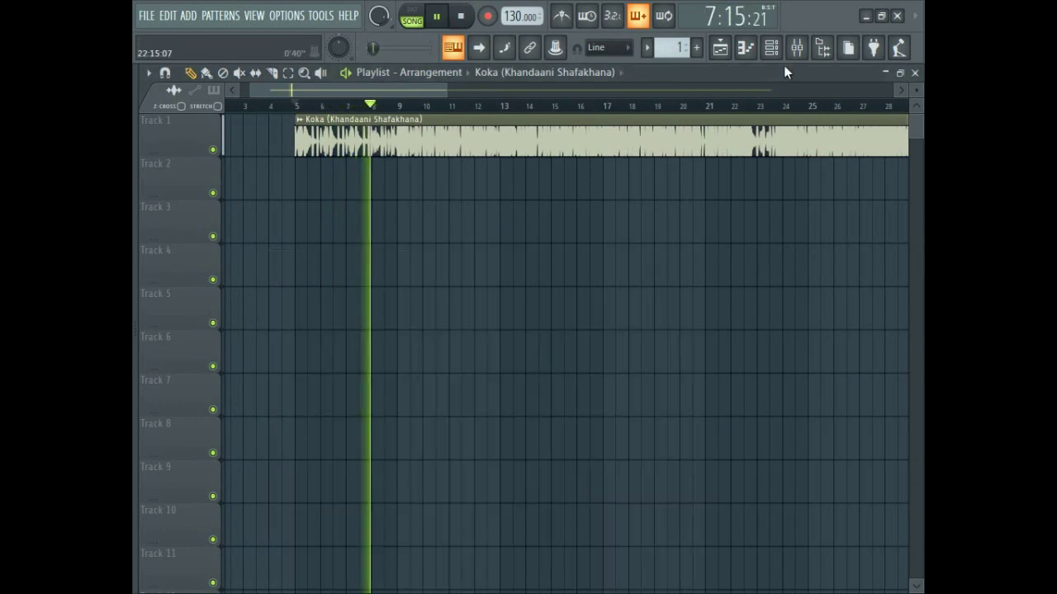
pyautogui.click(797, 47)
pyautogui.click(453, 47)
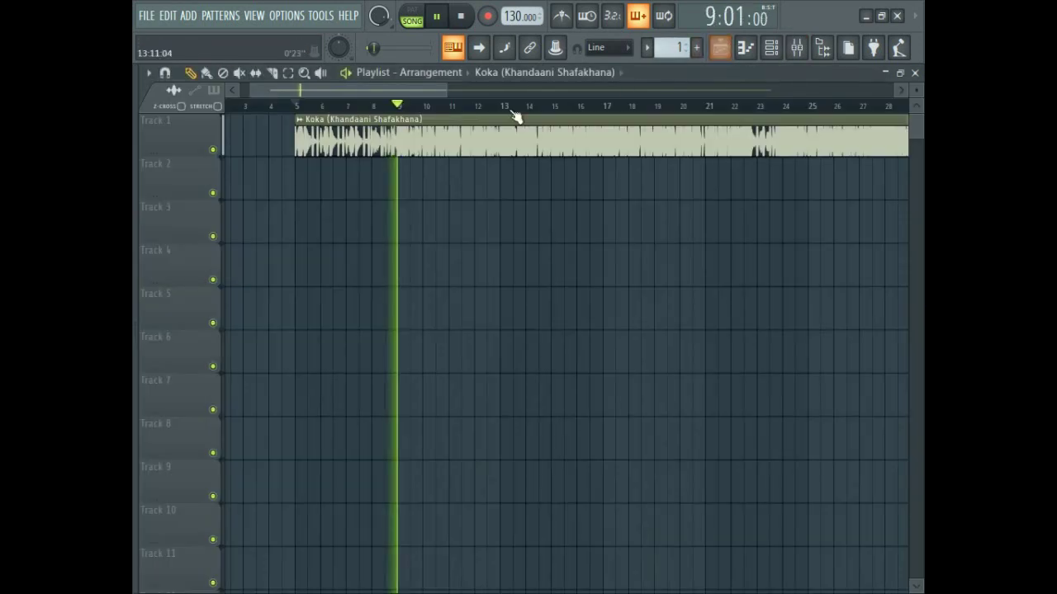
# Slice the Koka clip at bar 9 and delete the section between bars 5 and 9
pyautogui.scroll(8, 299, 111)
pyautogui.click(272, 73)
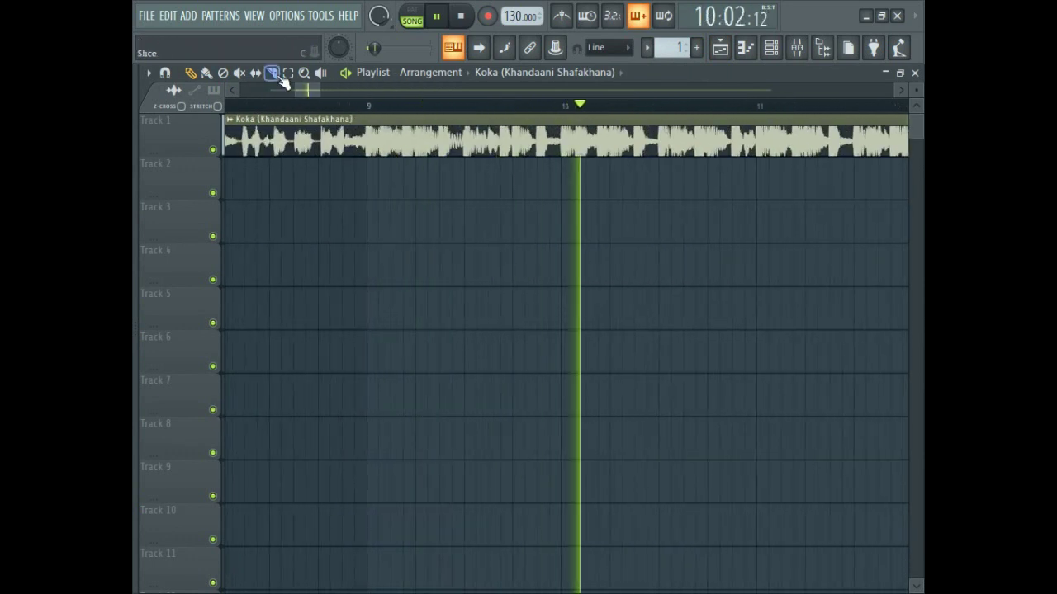
pyautogui.click(371, 141)
pyautogui.click(190, 73)
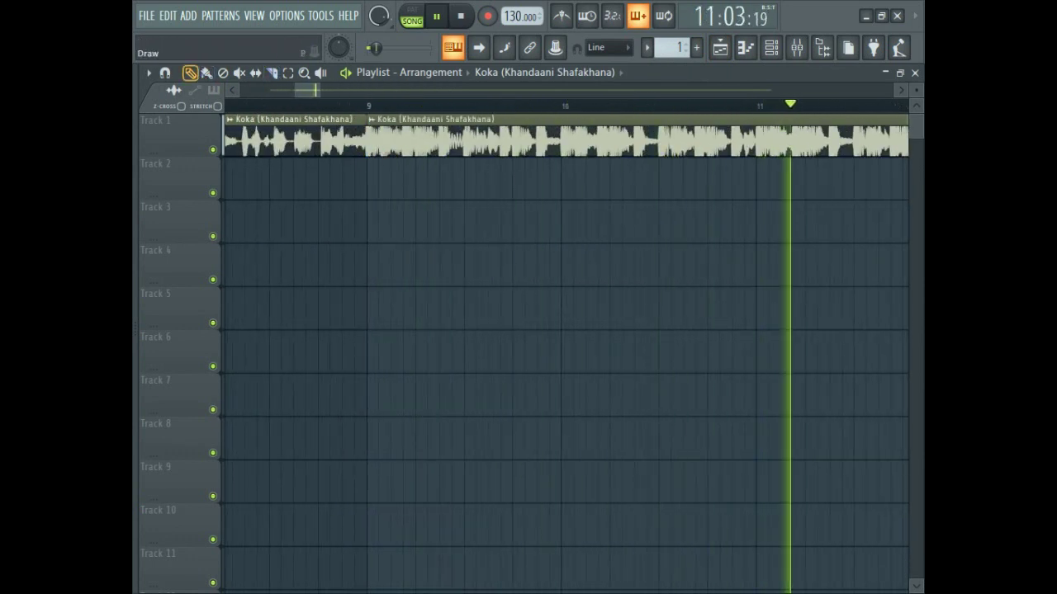
pyautogui.rightClick(362, 147)
pyautogui.scroll(-6, 367, 163)
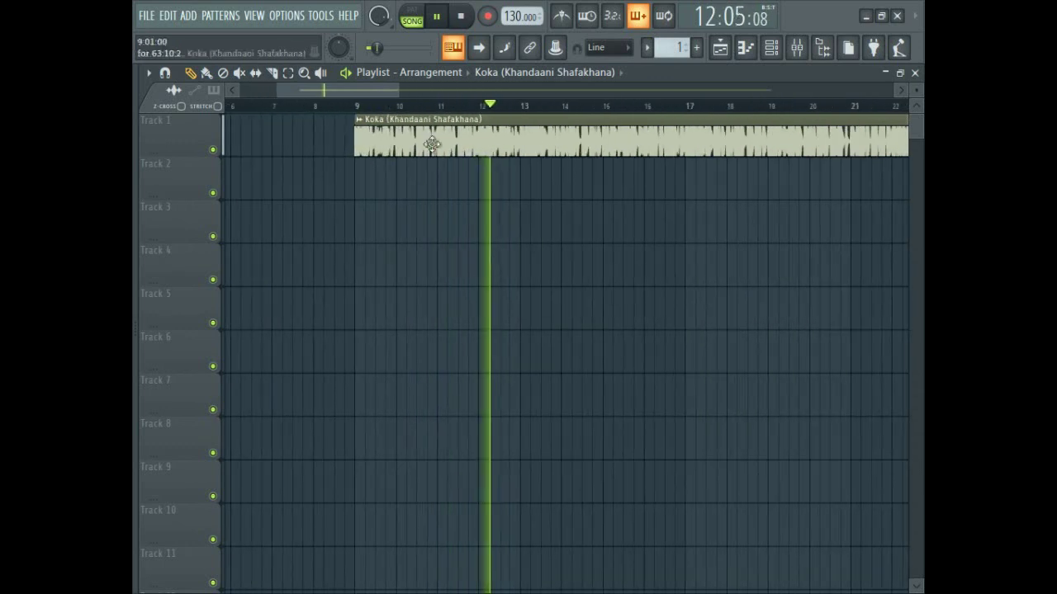
# Add Kickstart to the first effect slot of Insert 1 with its mix at about 51%, then return to the playlist
pyautogui.click(795, 47)
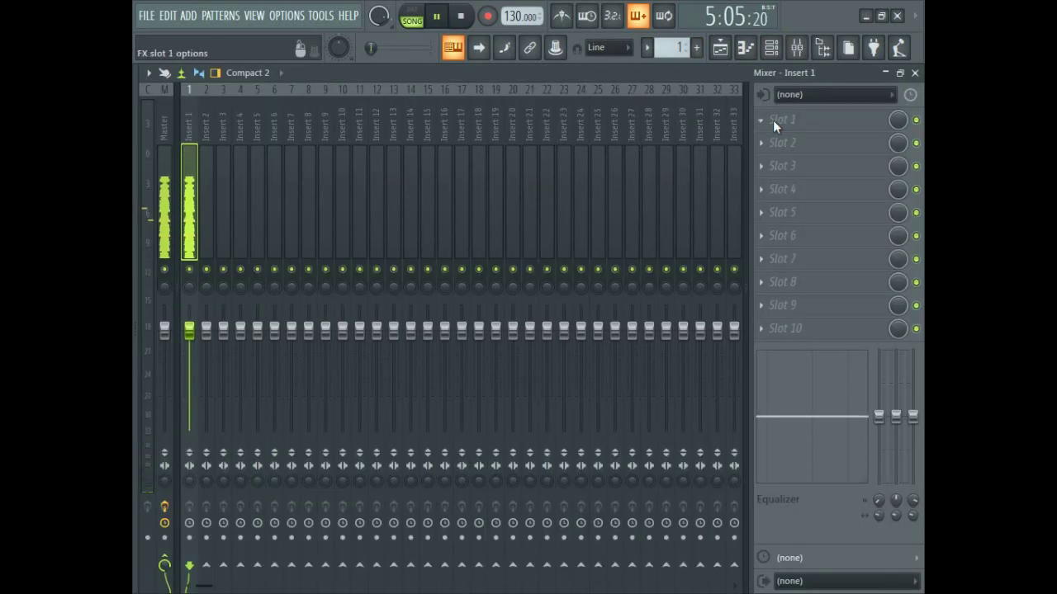
pyautogui.click(781, 122)
pyautogui.click(222, 569)
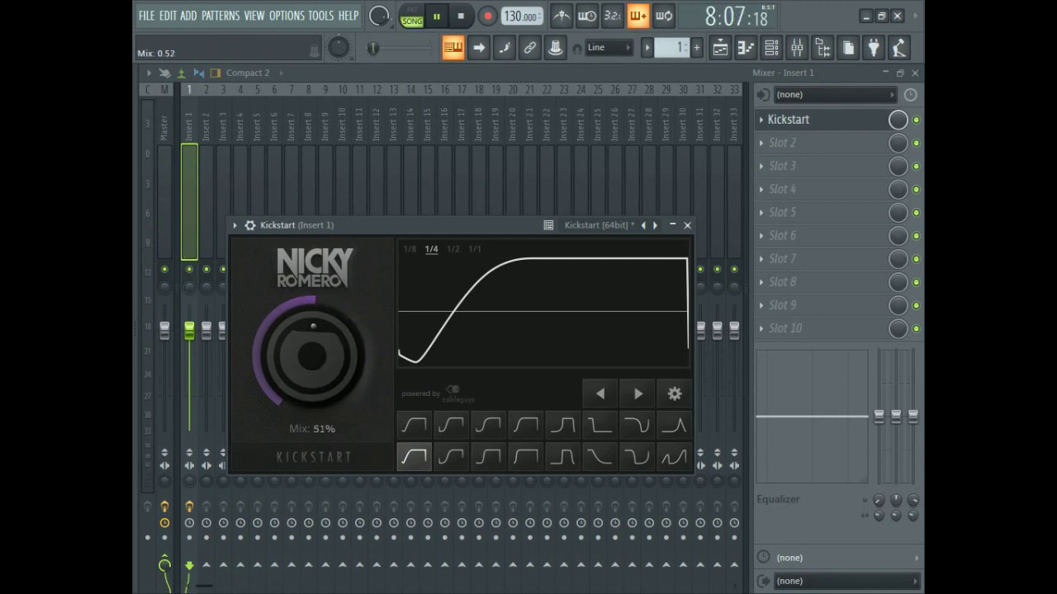
pyautogui.click(687, 225)
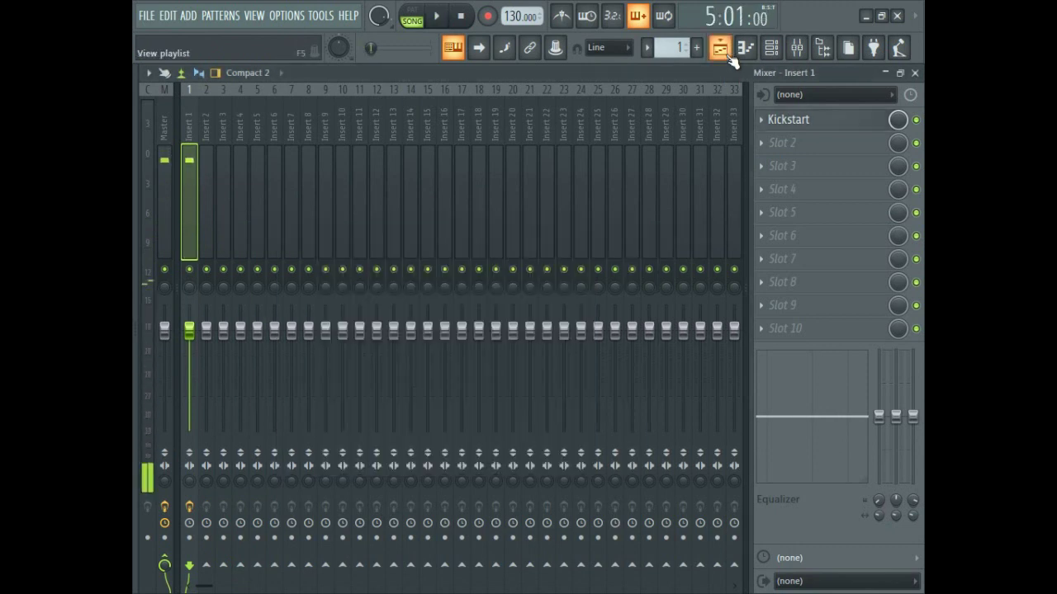
pyautogui.click(720, 47)
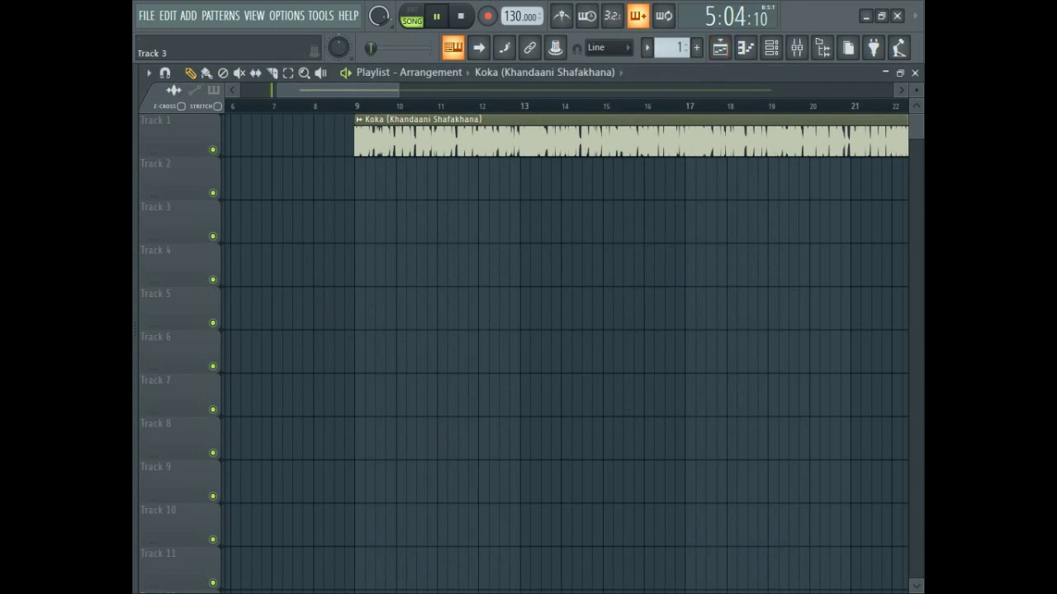
# Open the Vengeance EDM Essentials Vol.2 sample folder in the browser, under packs, VENGEANCE, Vengeance EDM
pyautogui.hotkey('alt', 'F8')
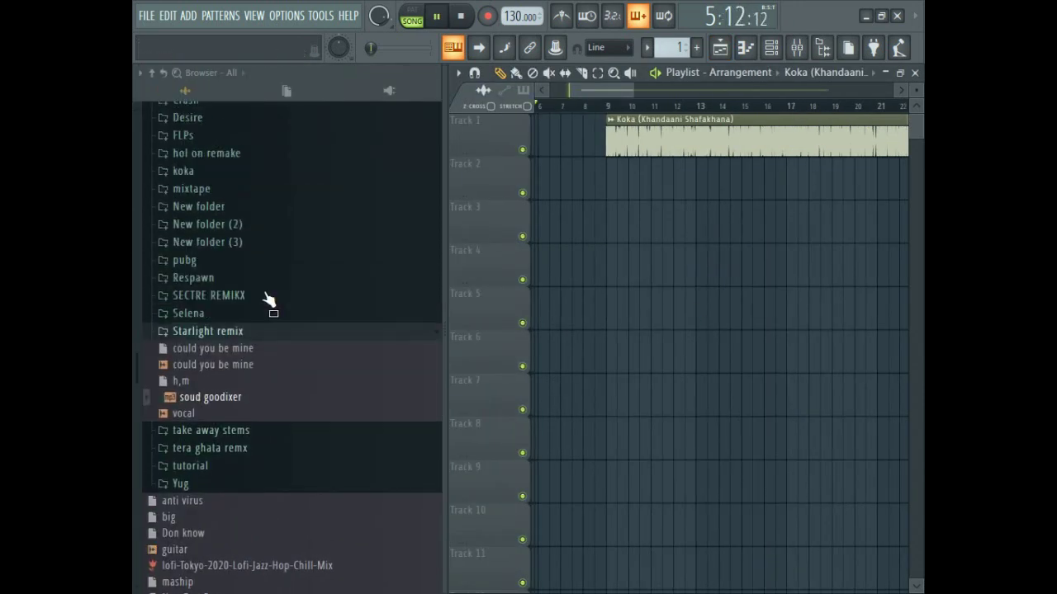
pyautogui.scroll(5, 248, 302)
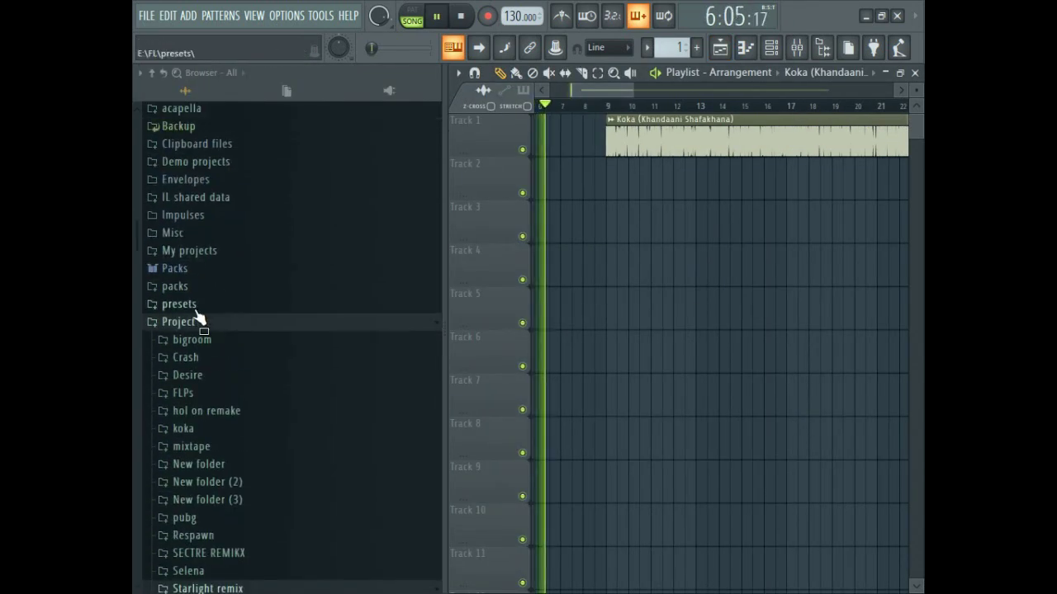
pyautogui.click(201, 320)
pyautogui.click(177, 389)
pyautogui.scroll(-7, 215, 379)
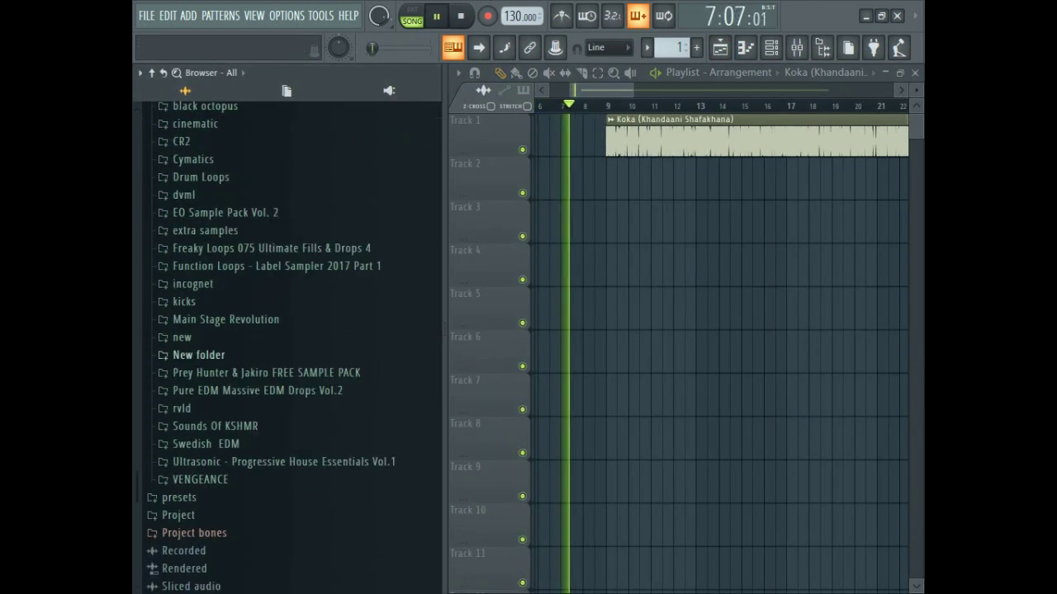
pyautogui.press('space')
pyautogui.click(248, 478)
pyautogui.scroll(-3, 252, 429)
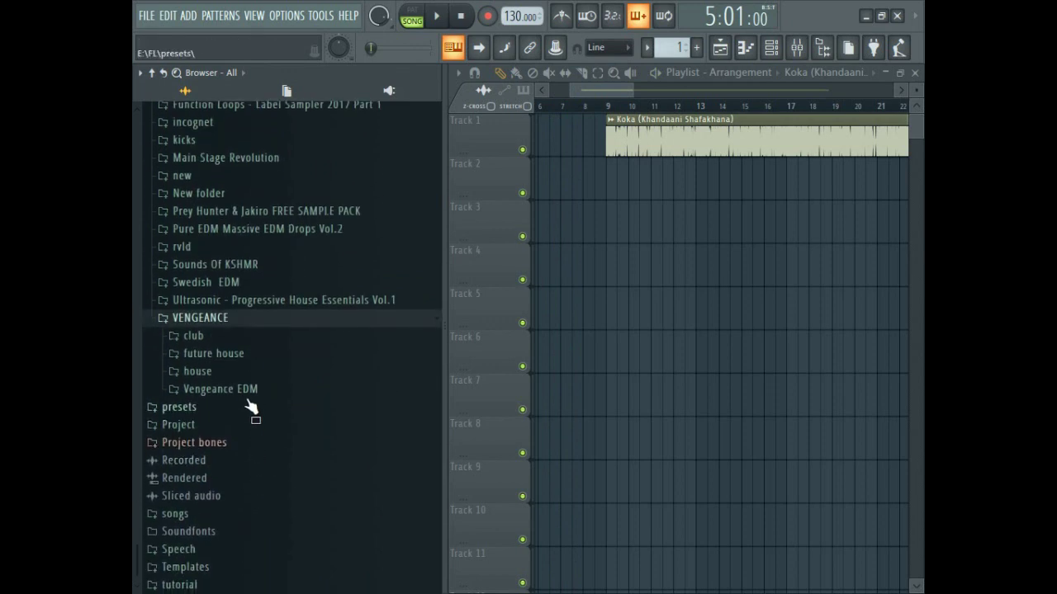
pyautogui.click(248, 391)
pyautogui.click(264, 460)
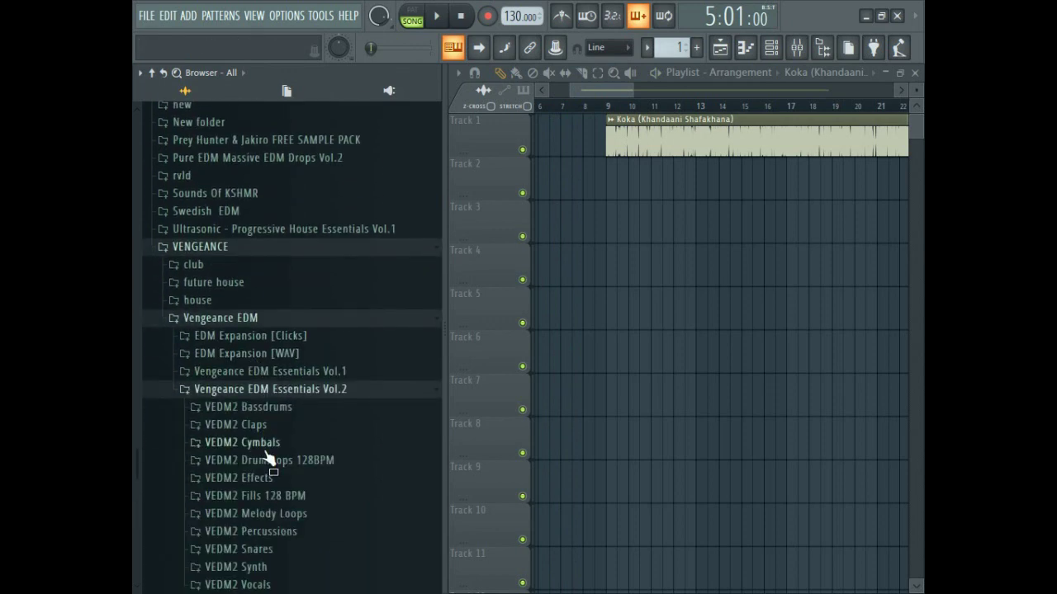
# Place VEDM2 Punch Kick 003 (G) from the VEDM2 Bassdrums punch kicks on Track 2 at bar 9
pyautogui.click(275, 213)
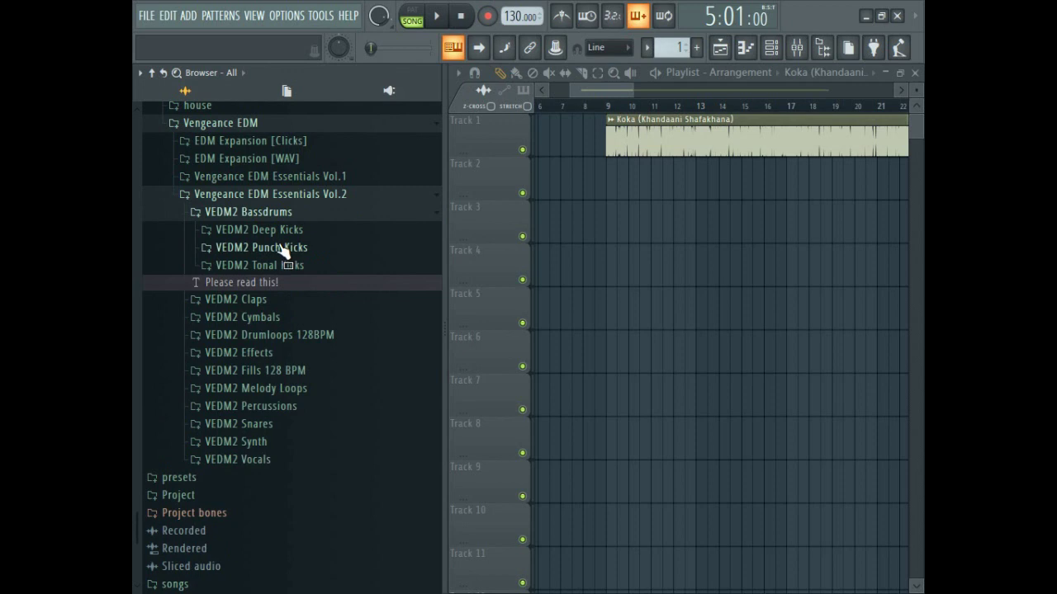
pyautogui.click(280, 247)
pyautogui.click(308, 262)
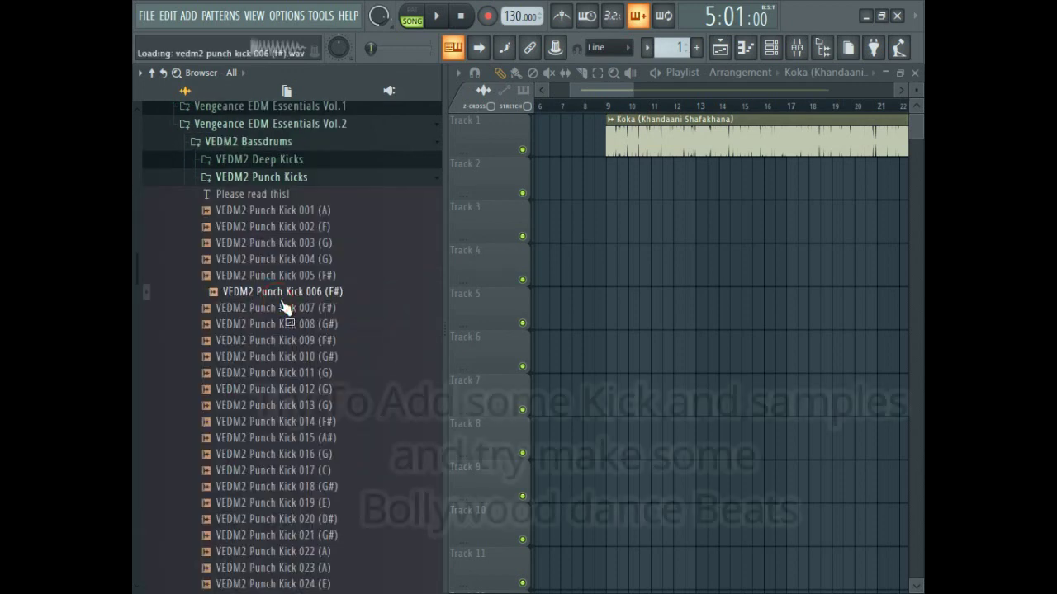
pyautogui.click(310, 243)
pyautogui.moveTo(314, 241); pyautogui.dragTo(719, 187)
pyautogui.scroll(9, 620, 223)
pyautogui.scroll(-4, 611, 212)
pyautogui.click(620, 105)
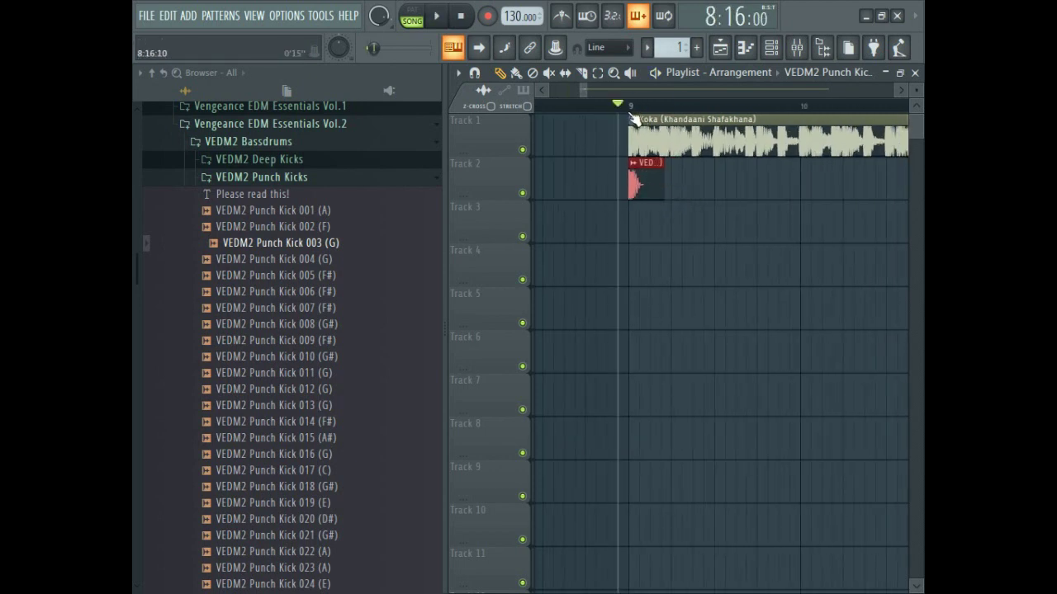
pyautogui.scroll(3, 667, 227)
# Repeat the punch kick on every beat of Track 2 from bar 9 and play it with the song
pyautogui.doubleClick(644, 188)
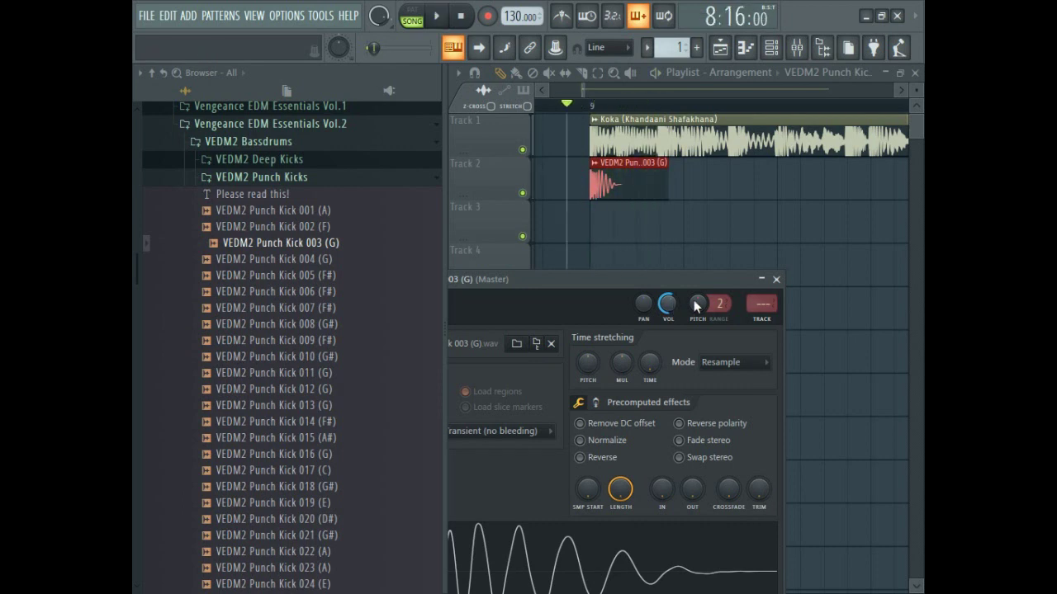
pyautogui.click(776, 280)
pyautogui.click(735, 192)
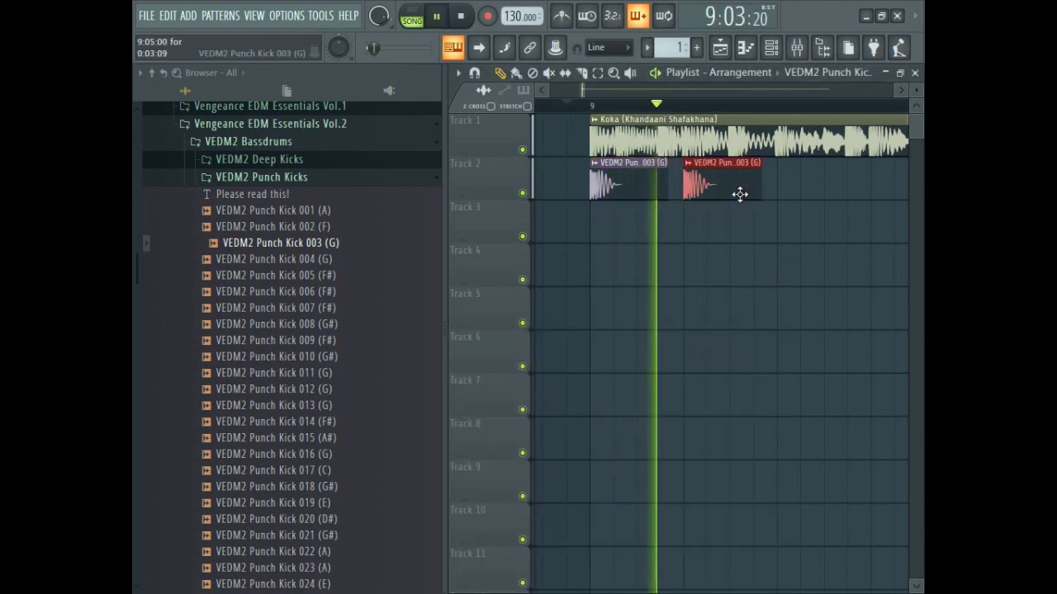
pyautogui.press('space')
pyautogui.moveTo(807, 192); pyautogui.dragTo(631, 203)
pyautogui.press('space')
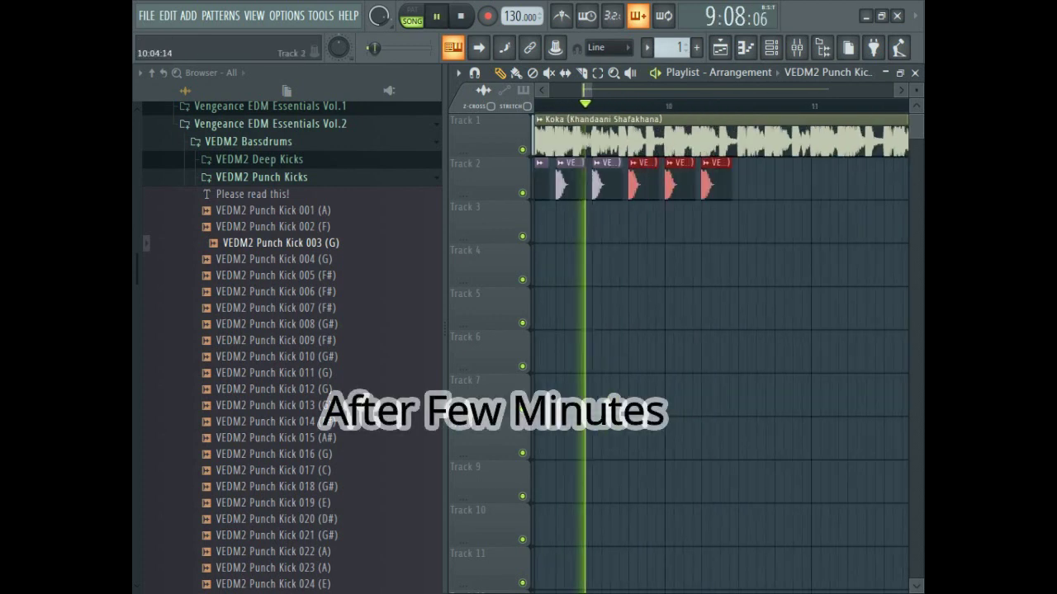
pyautogui.moveTo(748, 179); pyautogui.dragTo(474, 206)
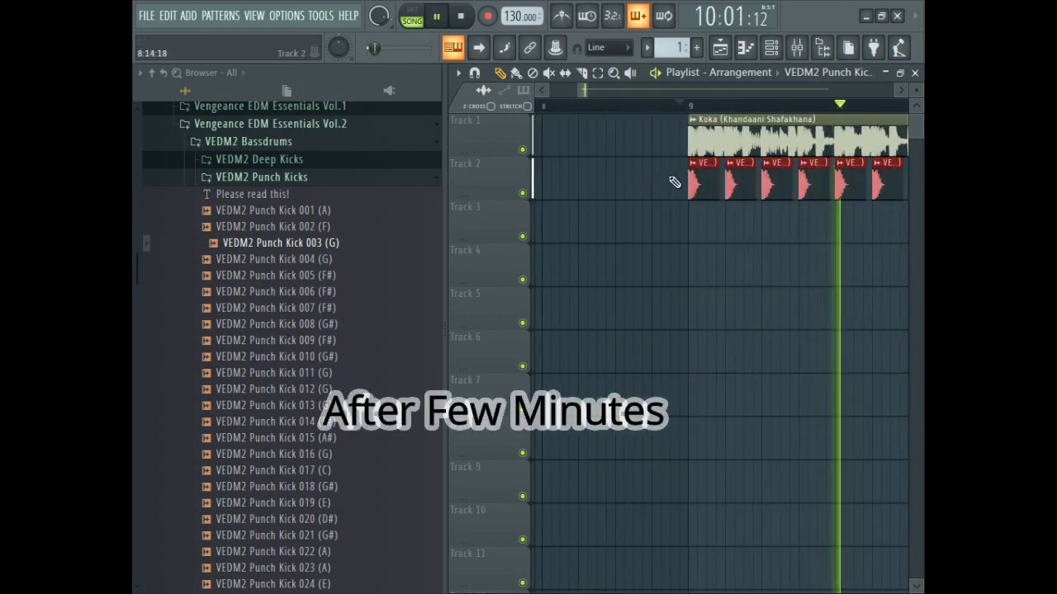
pyautogui.scroll(-4, 661, 195)
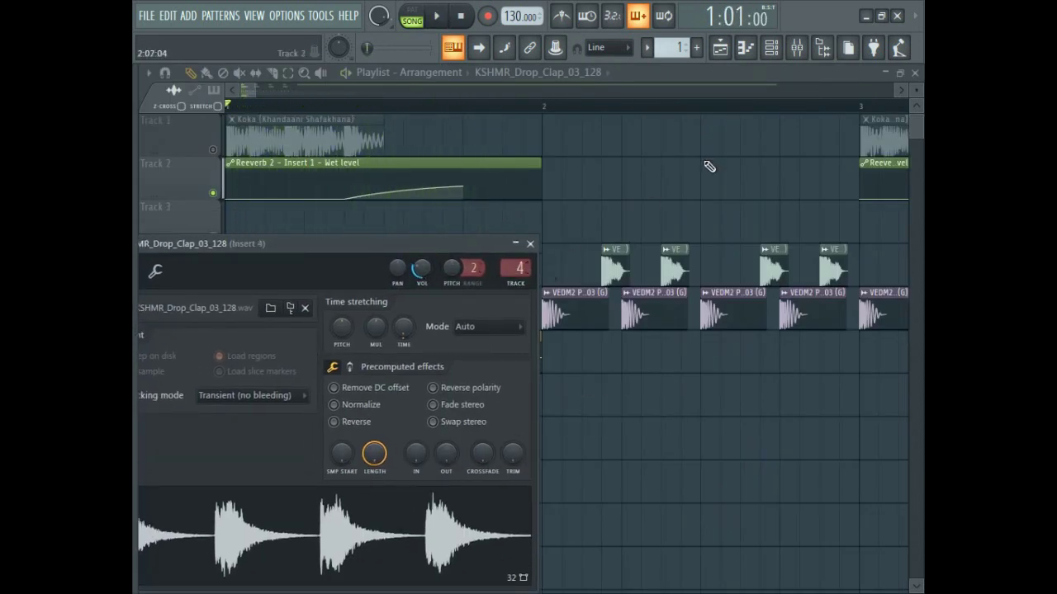
# Add Fruity parametric EQ 2 to Insert 4 with the 20Hz + 18kHz cut preset and raise its high pass to about 708 Hz
pyautogui.click(798, 47)
pyautogui.click(811, 132)
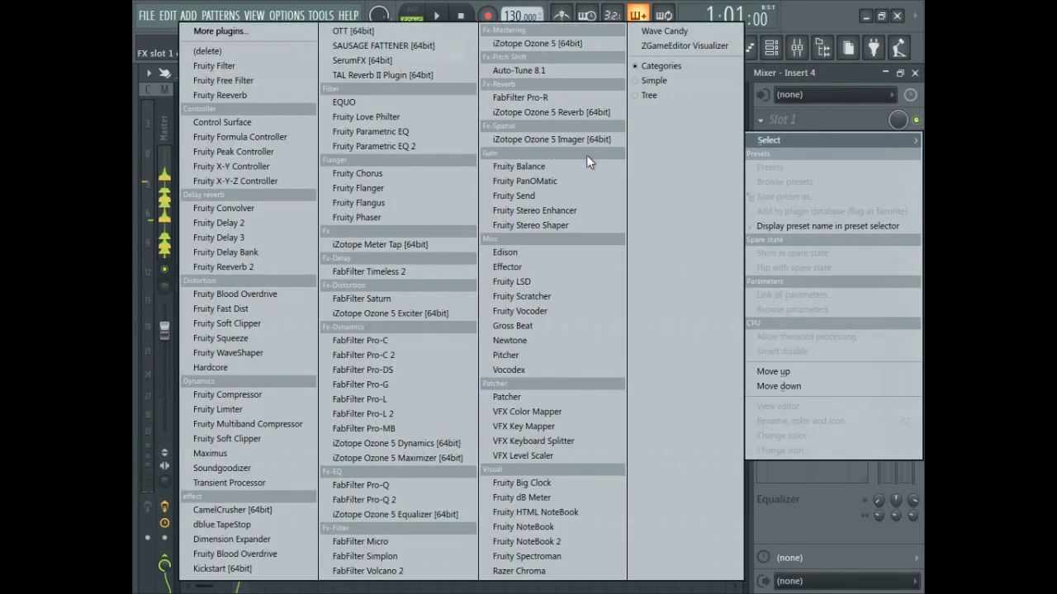
pyautogui.click(462, 146)
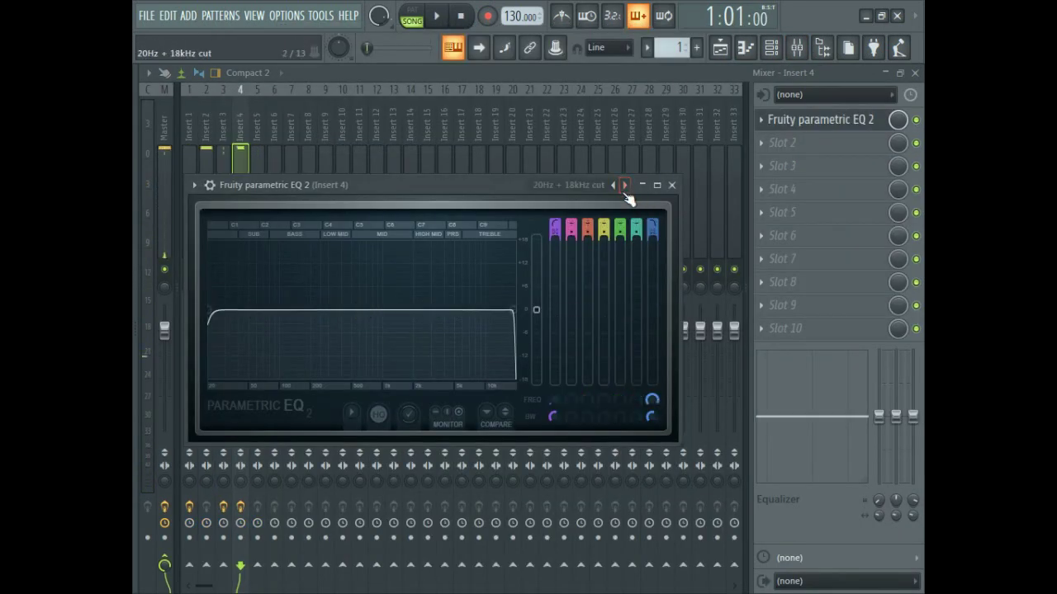
pyautogui.press('space')
pyautogui.moveTo(208, 312); pyautogui.dragTo(351, 310)
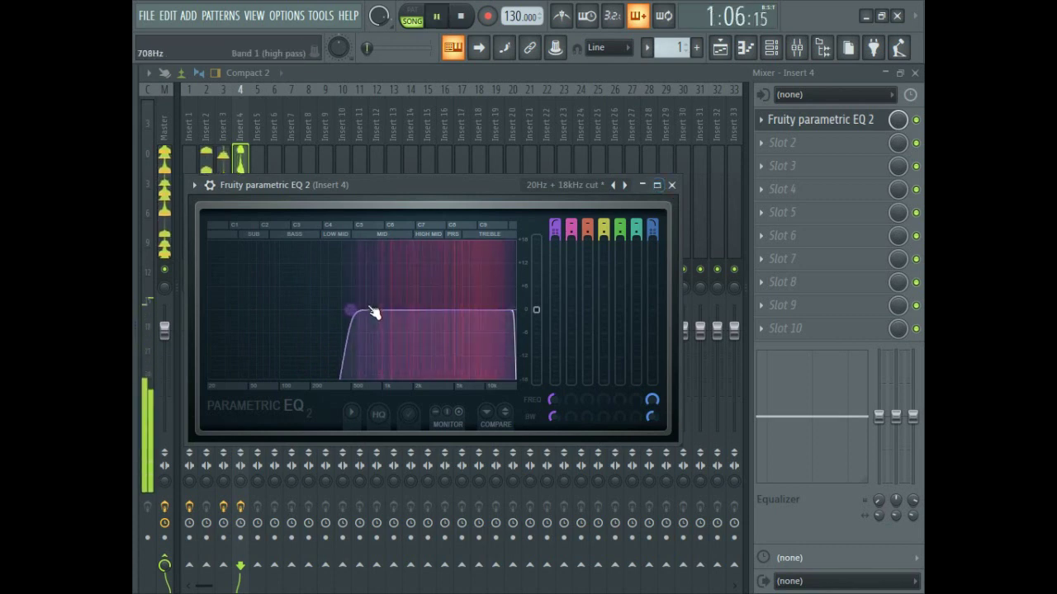
pyautogui.click(671, 185)
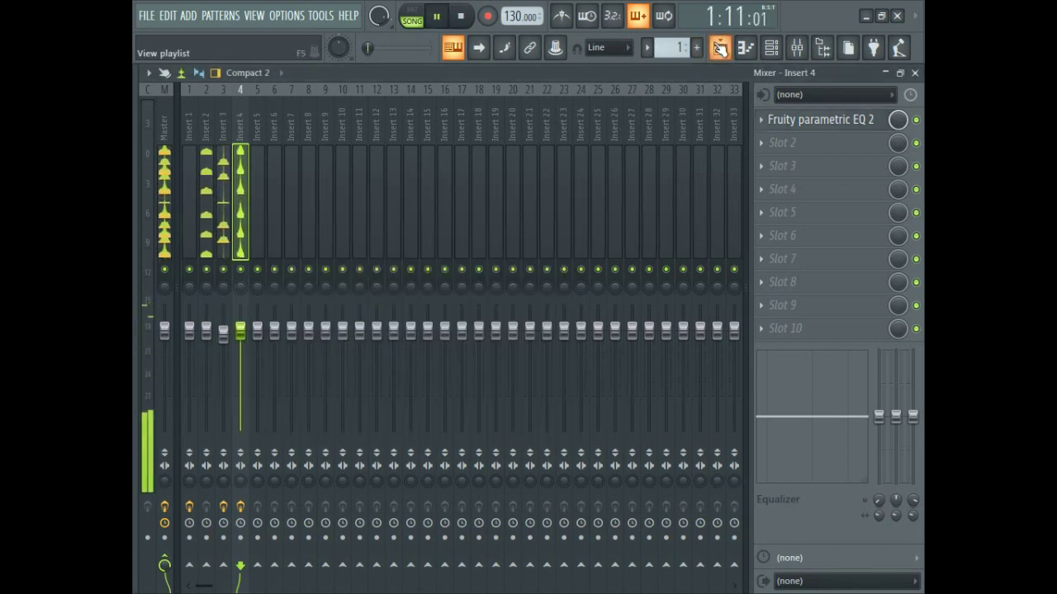
# Duplicate the KSHMR_Drop_Clap_03_128 clip along Track 6 so the claps fill bars 1 to 9
pyautogui.click(719, 48)
pyautogui.press('space')
pyautogui.scroll(-2, 578, 359)
pyautogui.moveTo(262, 360)
pyautogui.mouseDown()
pyautogui.moveTo(551, 383)
pyautogui.moveTo(500, 384)
pyautogui.mouseUp()
pyautogui.press('space')
pyautogui.scroll(-1, 537, 385)
pyautogui.moveTo(691, 388)
pyautogui.mouseDown()
pyautogui.moveTo(235, 367)
pyautogui.moveTo(680, 361)
pyautogui.moveTo(611, 367)
pyautogui.mouseUp()
pyautogui.scroll(-2, 602, 365)
pyautogui.scroll(-1, 611, 368)
pyautogui.moveTo(702, 375)
pyautogui.mouseDown()
pyautogui.moveTo(243, 369)
pyautogui.moveTo(642, 371)
pyautogui.moveTo(541, 371)
pyautogui.mouseUp()
pyautogui.scroll(-3, 479, 382)
pyautogui.scroll(-2, 541, 370)
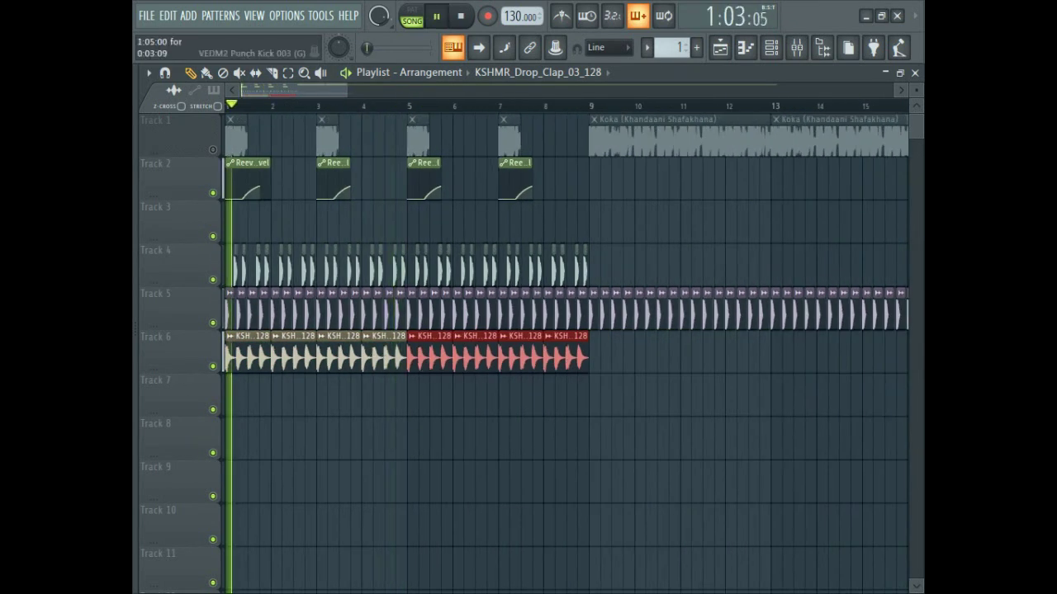
# Unmute Track 1 and play the intro from bar 1 with the Koka vocal cuts
pyautogui.scroll(3, 255, 302)
pyautogui.press('space')
pyautogui.click(214, 151)
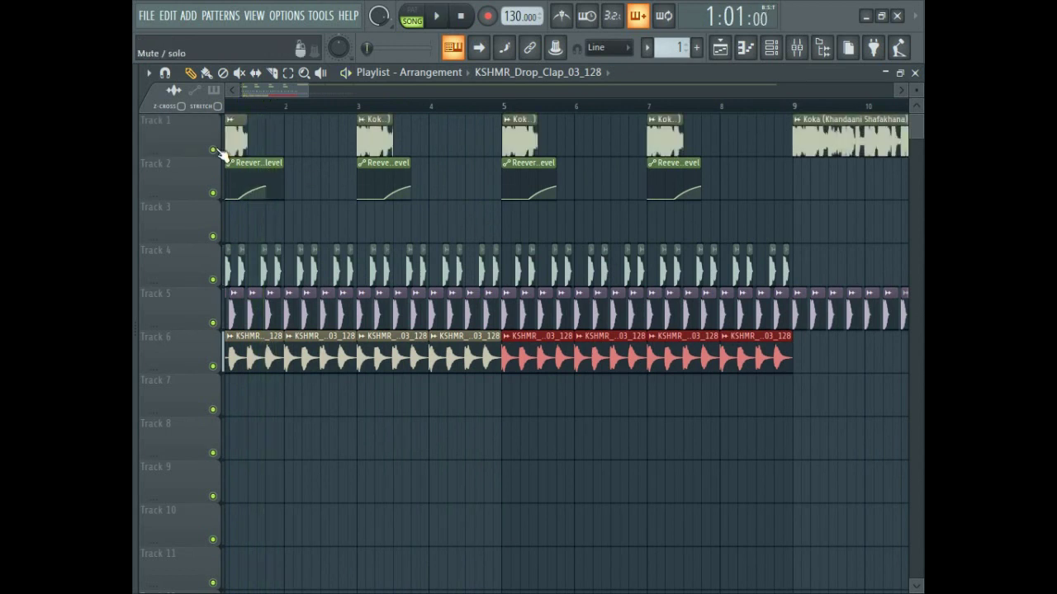
pyautogui.press('space')
pyautogui.scroll(-3, 402, 149)
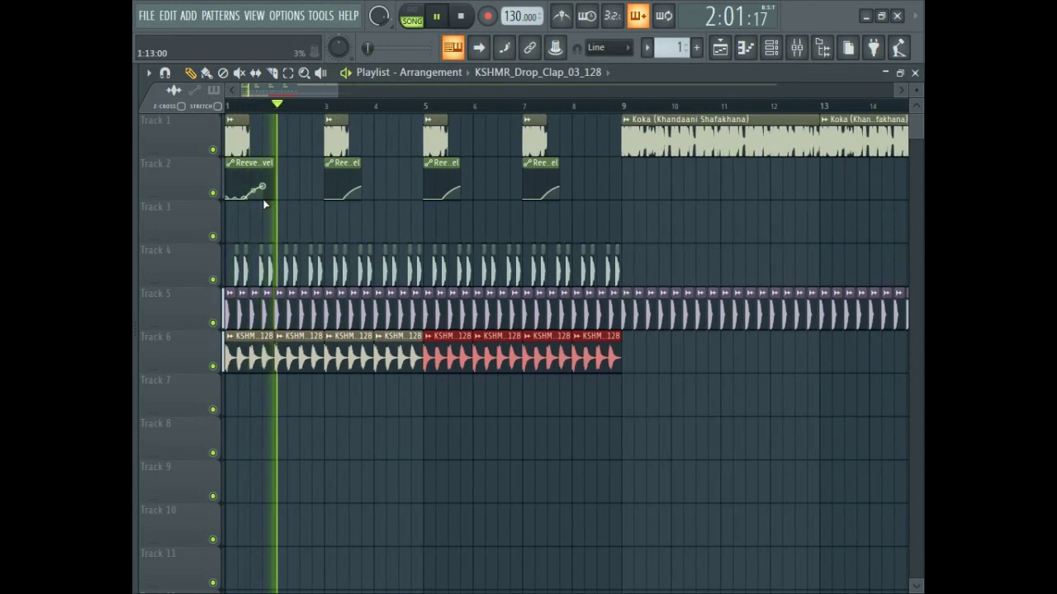
pyautogui.scroll(3, 253, 228)
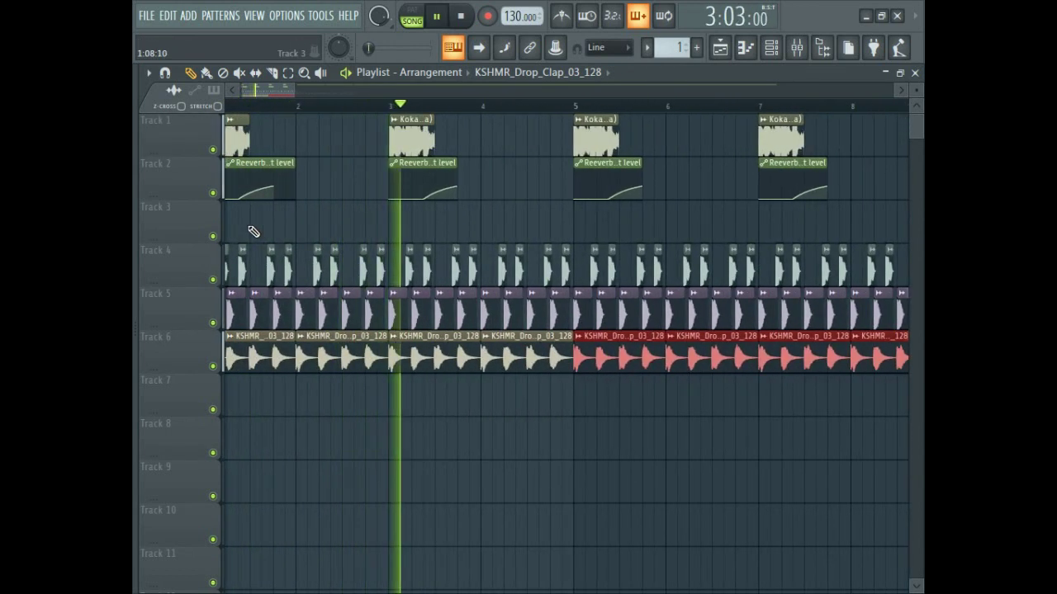
# Lower the faders of Inserts 2, 3 and 4 together slightly in the mixer, then return to the playlist
pyautogui.click(799, 49)
pyautogui.press('space')
pyautogui.click(241, 227)
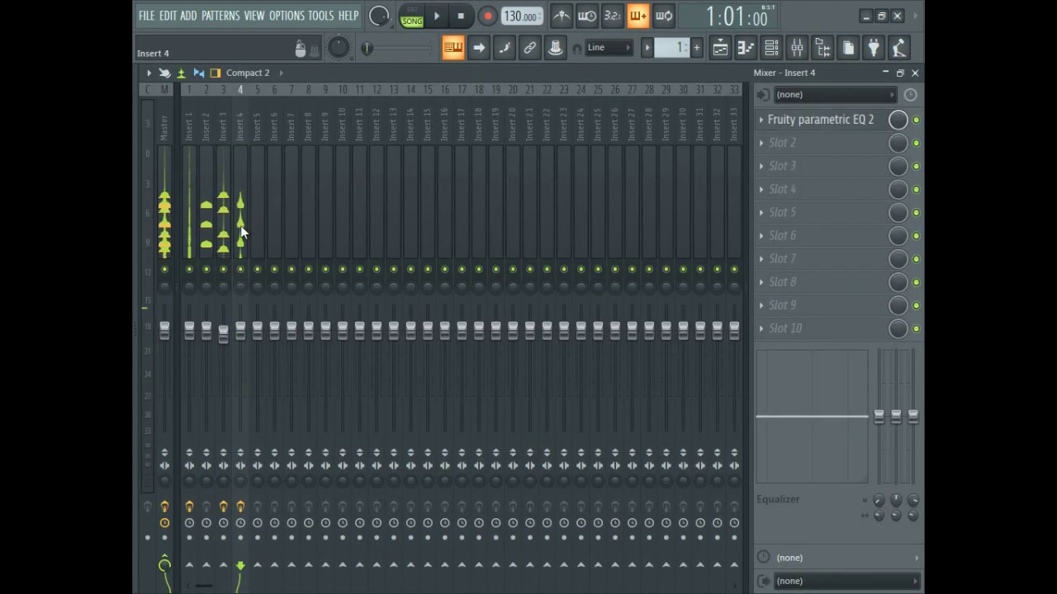
pyautogui.middleClick(193, 216)
pyautogui.click(323, 154)
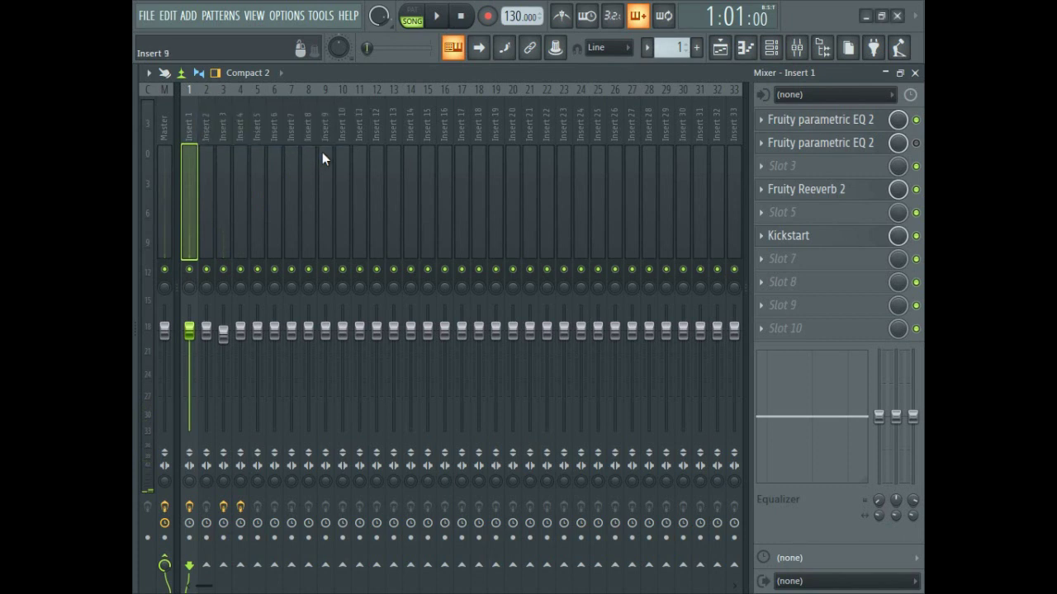
pyautogui.moveTo(248, 198); pyautogui.dragTo(207, 195)
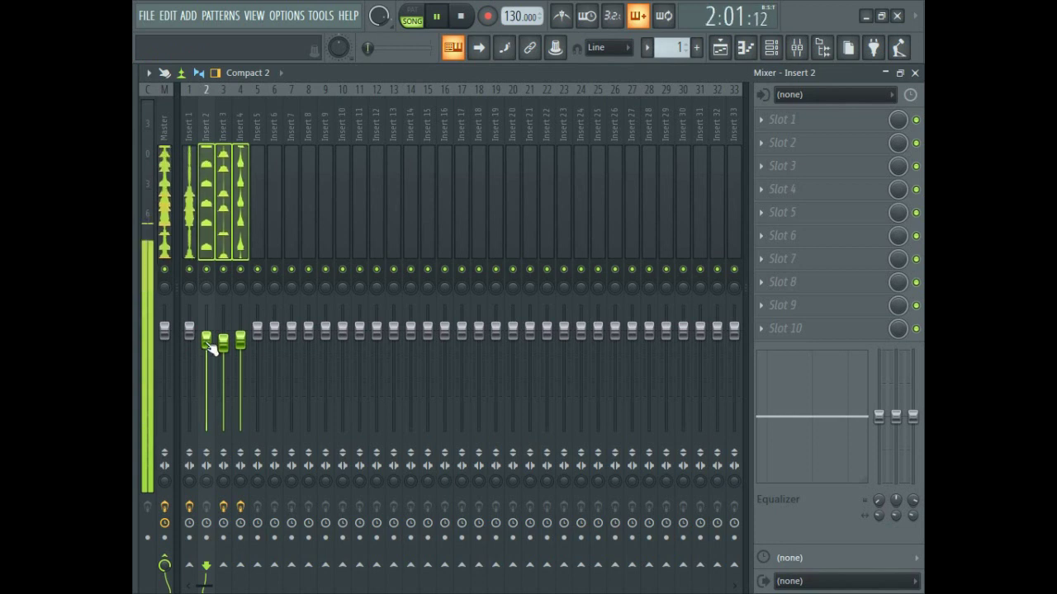
pyautogui.click(722, 48)
pyautogui.scroll(-3, 533, 197)
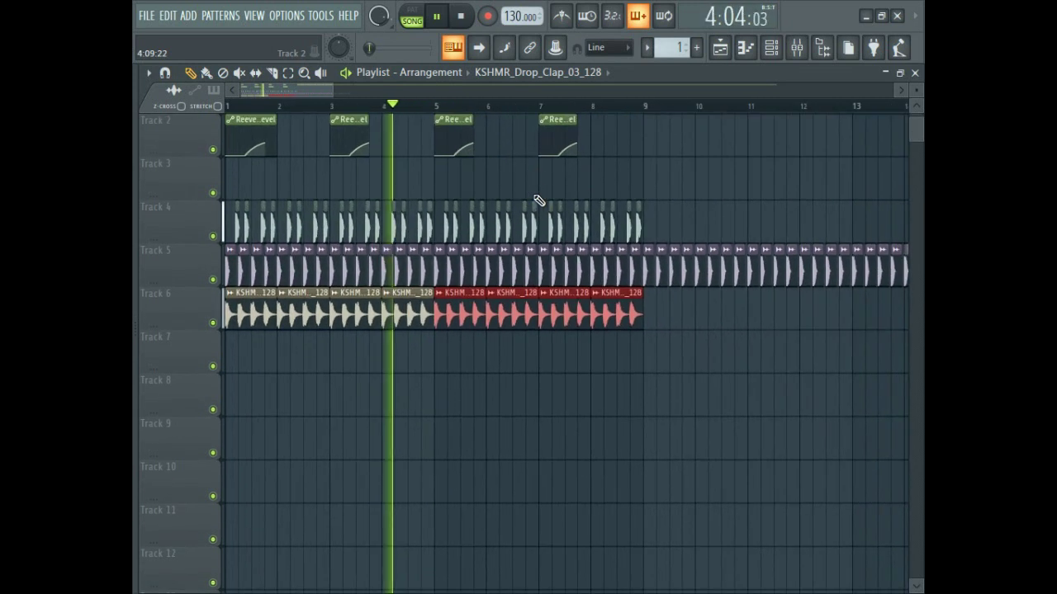
# Examine the low-cut curve of the first Fruity parametric EQ 2 on Insert 1, then return to the playlist
pyautogui.press('F9')
pyautogui.click(192, 184)
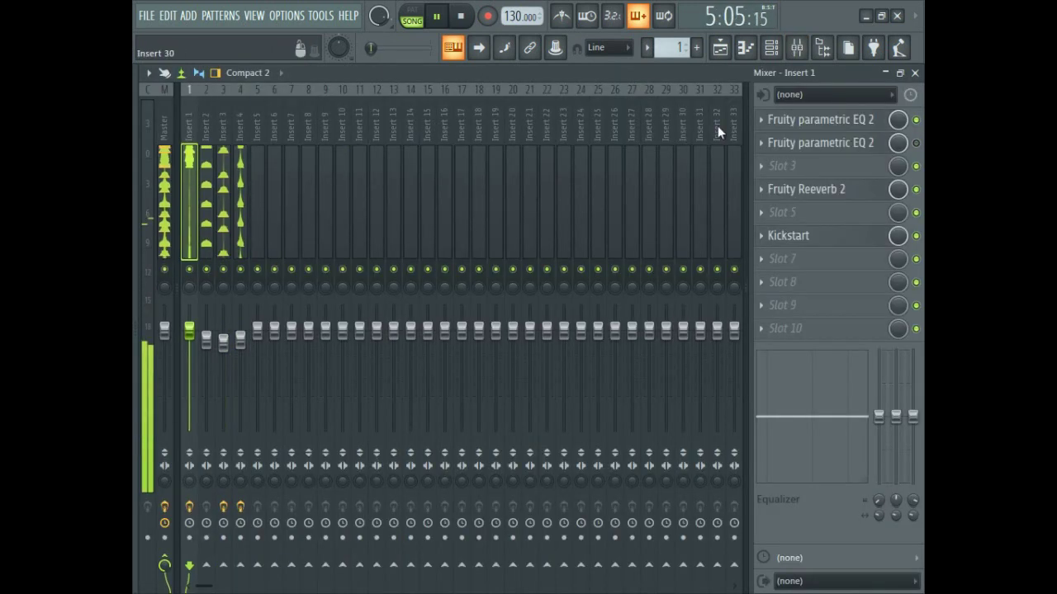
pyautogui.click(828, 122)
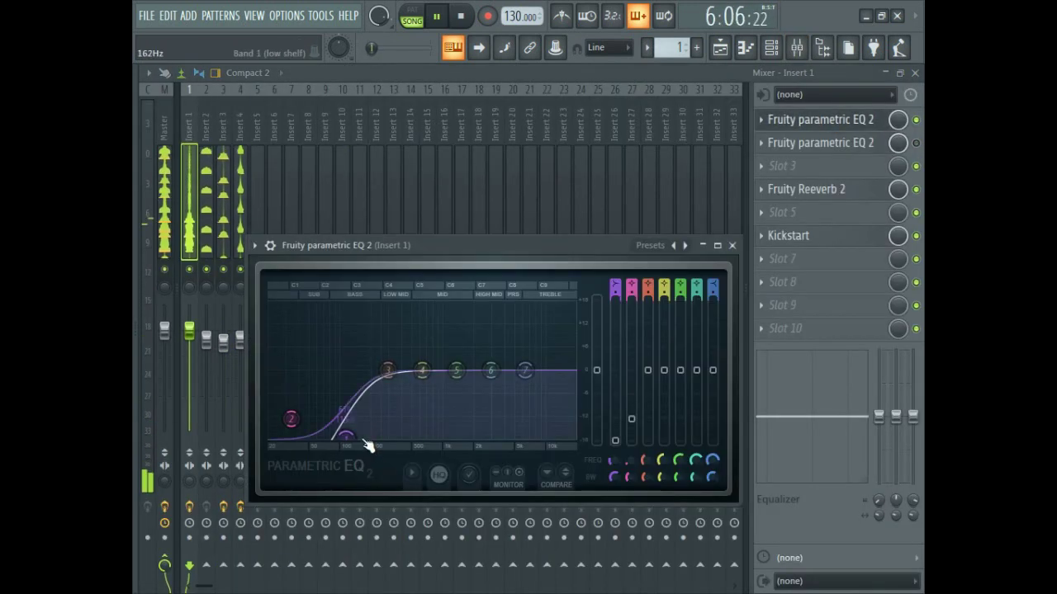
pyautogui.click(732, 246)
pyautogui.click(720, 47)
# Duplicate the Track 4 hits and the Track 6 drop claps from bars 1–9 into bars 9–17
pyautogui.keyDown('ctrl'); pyautogui.scroll(-3, 608, 212); pyautogui.keyUp('ctrl')
pyautogui.scroll(1, 523, 240)
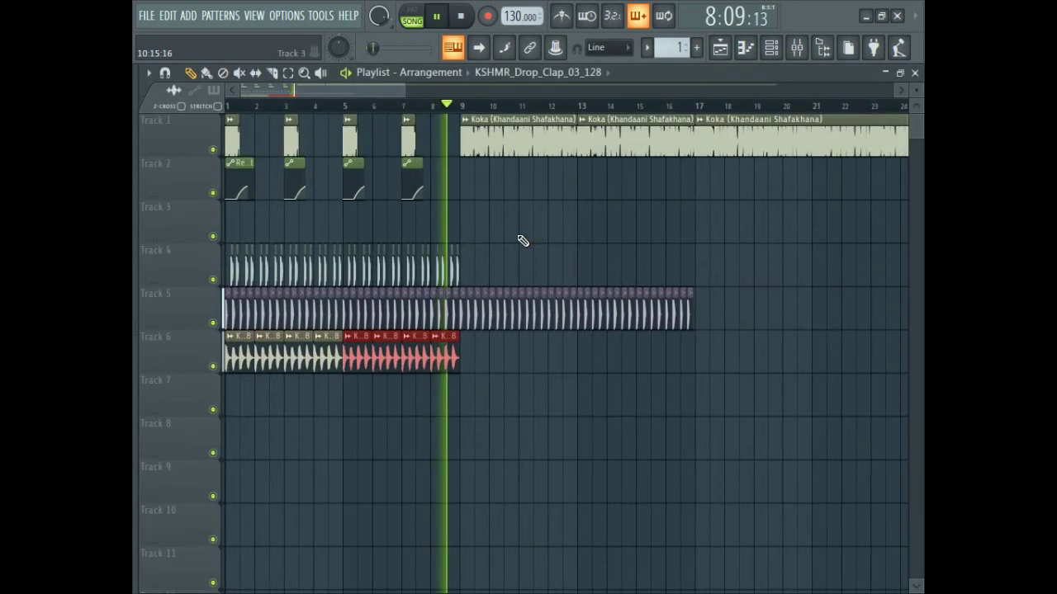
pyautogui.moveTo(556, 244); pyautogui.dragTo(479, 274)
pyautogui.moveTo(517, 411); pyautogui.dragTo(479, 366)
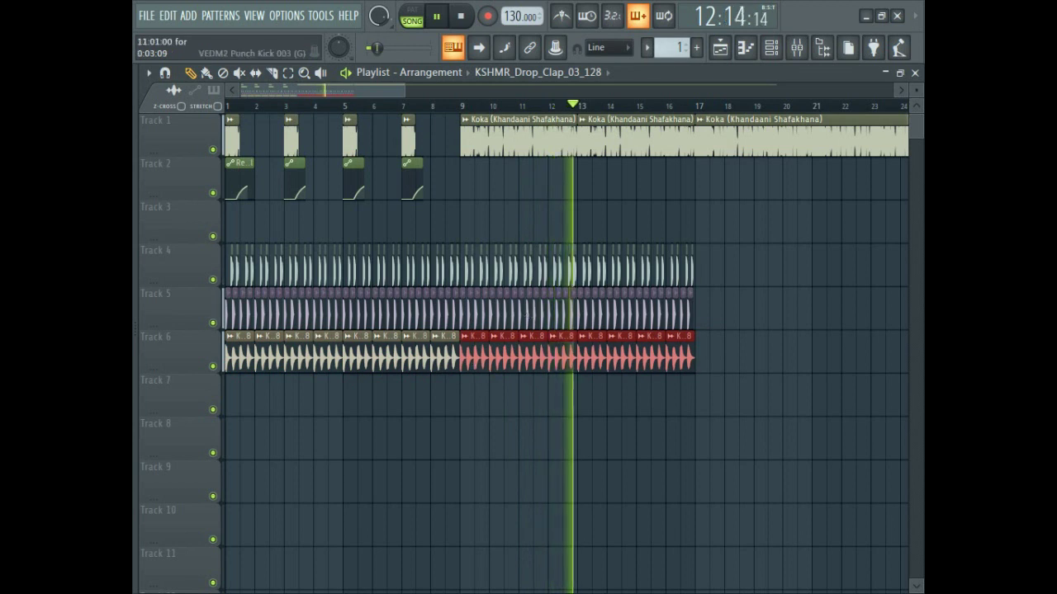
# Shorten the Koka clip starting at bar 9 so it ends about midway through bar 12, leaving a gap before bar 13
pyautogui.keyDown('ctrl'); pyautogui.scroll(3, 555, 169); pyautogui.keyUp('ctrl')
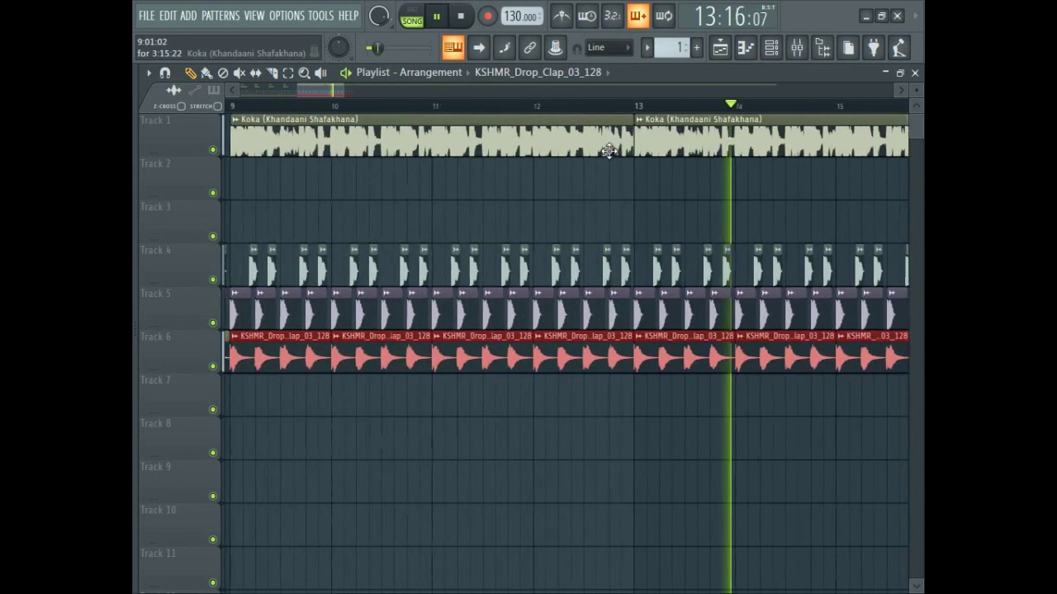
pyautogui.moveTo(631, 144); pyautogui.dragTo(587, 152)
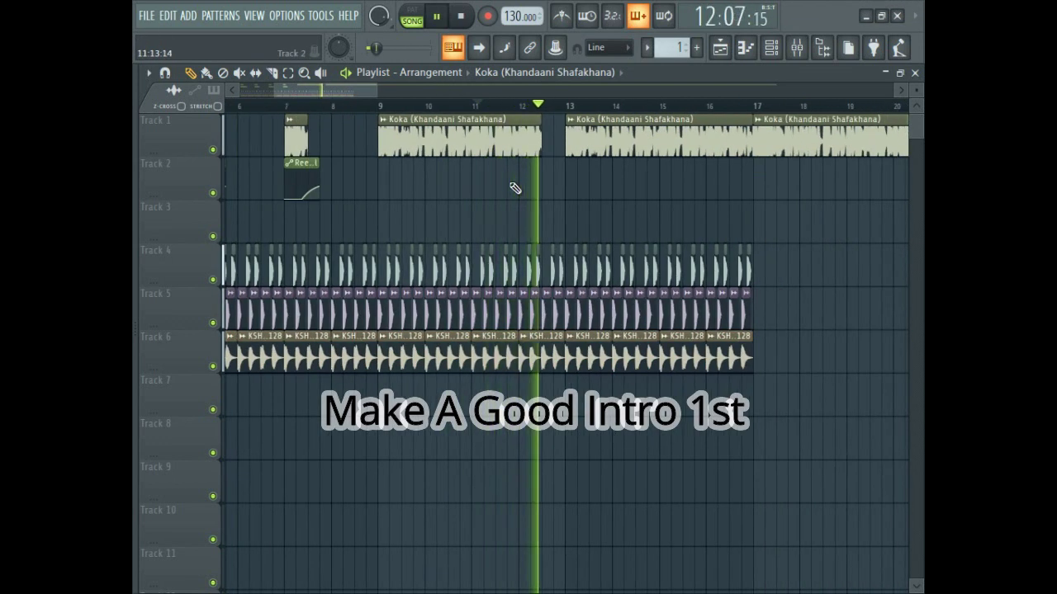
# Delete the last two punch kicks on Track 5 just before bar 17
pyautogui.keyDown('ctrl'); pyautogui.scroll(2, 628, 230); pyautogui.keyUp('ctrl')
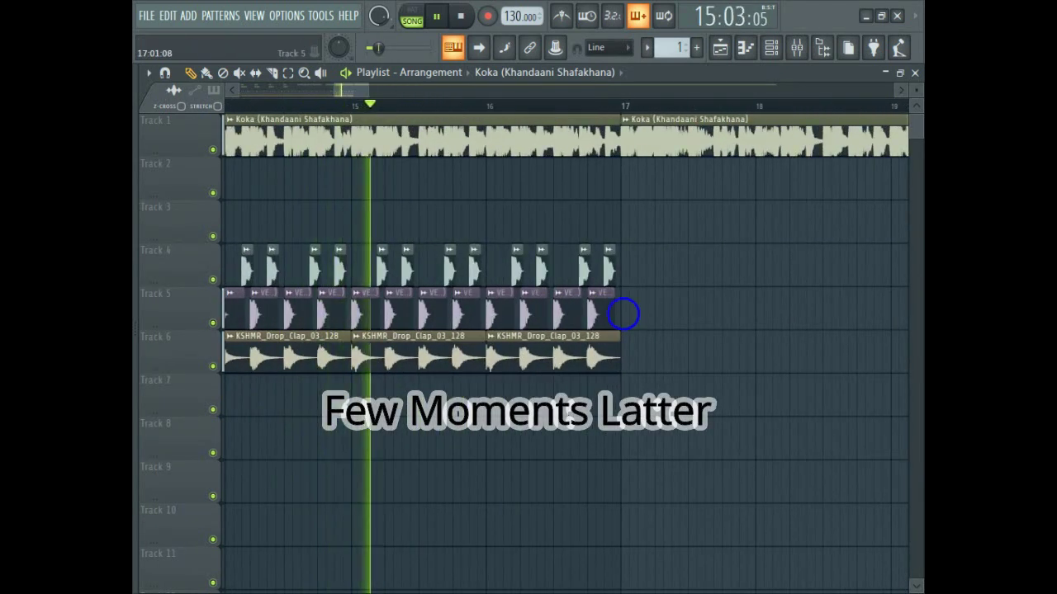
pyautogui.rightClick(603, 311)
pyautogui.rightClick(571, 314)
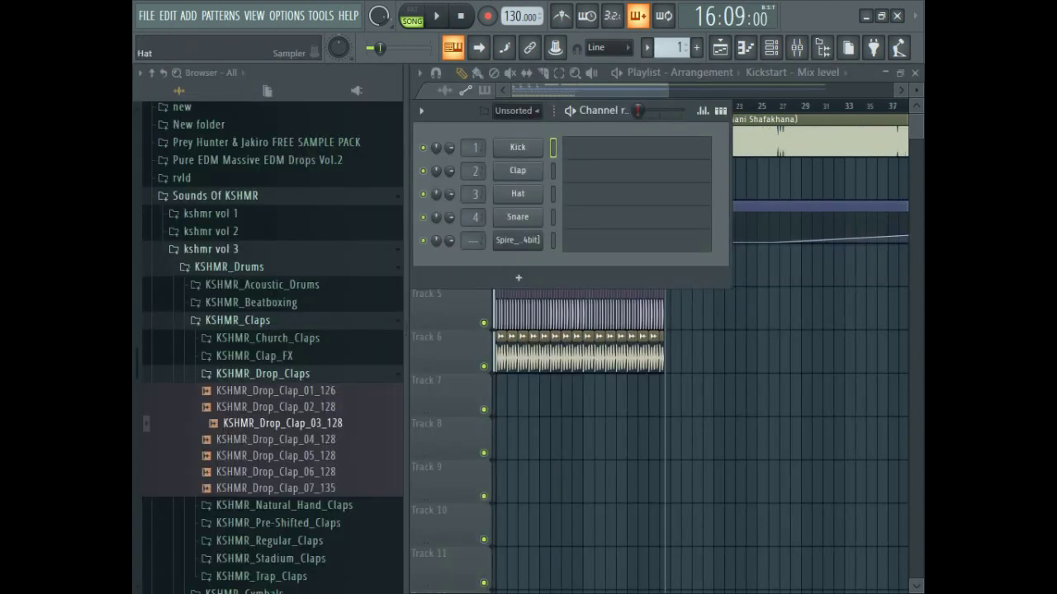
# Place Pattern 1 on Track 7 at bar 17 and open the piano roll of the Spire channel
pyautogui.click(704, 96)
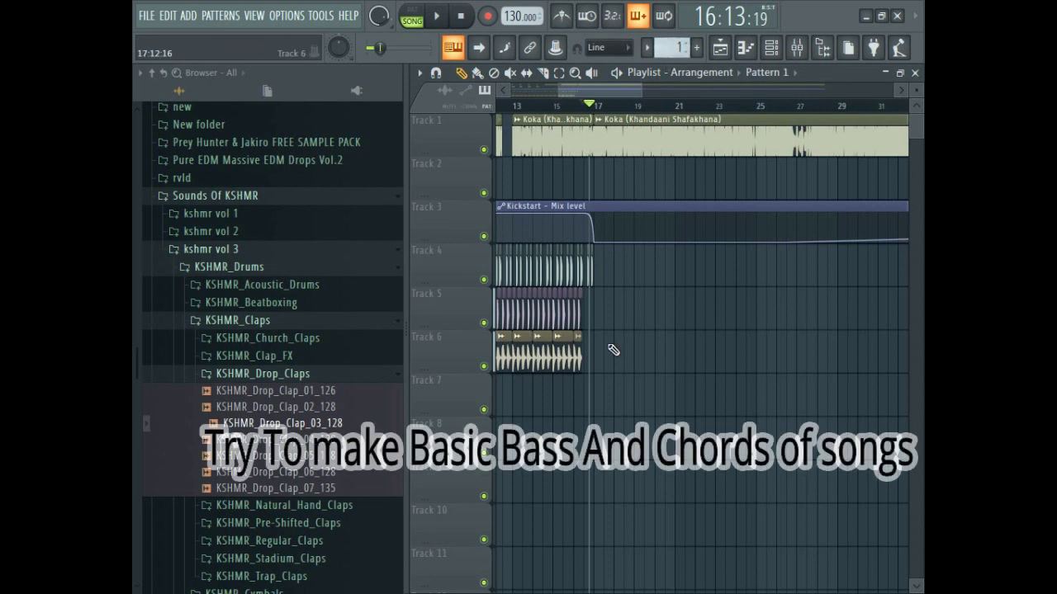
pyautogui.scroll(2, 612, 396)
pyautogui.press('F6')
pyautogui.press('space')
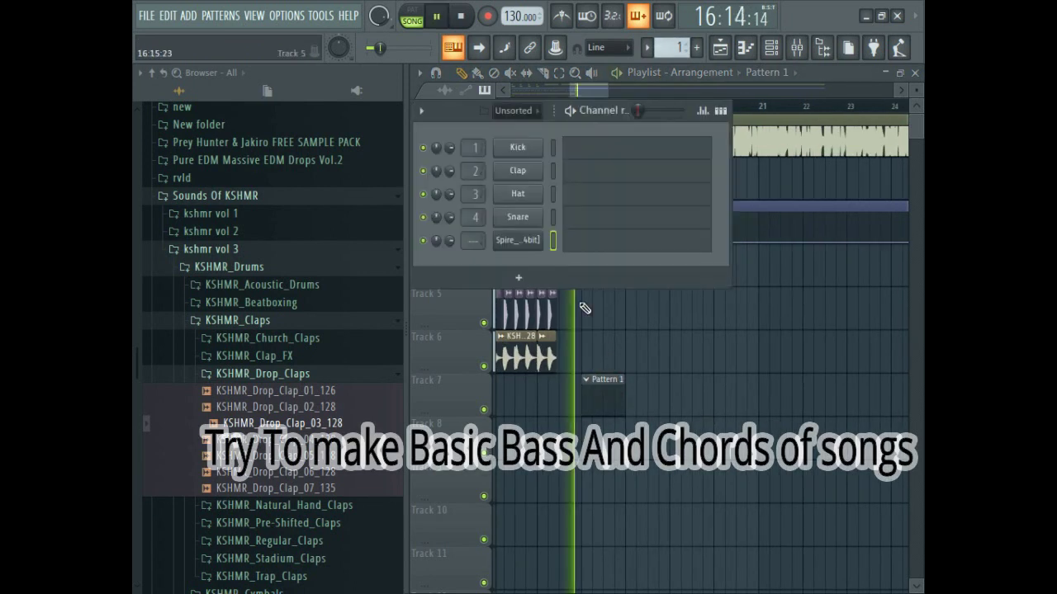
pyautogui.click(589, 244)
# Try a two-step D4 note at the start of Spire's piano roll while playing the song
pyautogui.press('space')
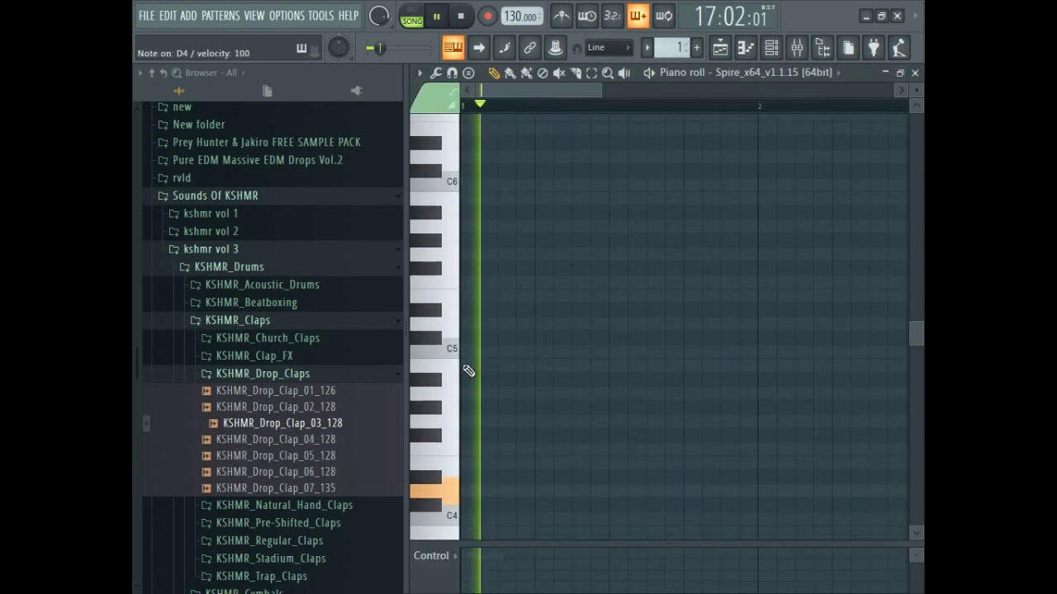
pyautogui.press('space')
pyautogui.scroll(-3, 468, 375)
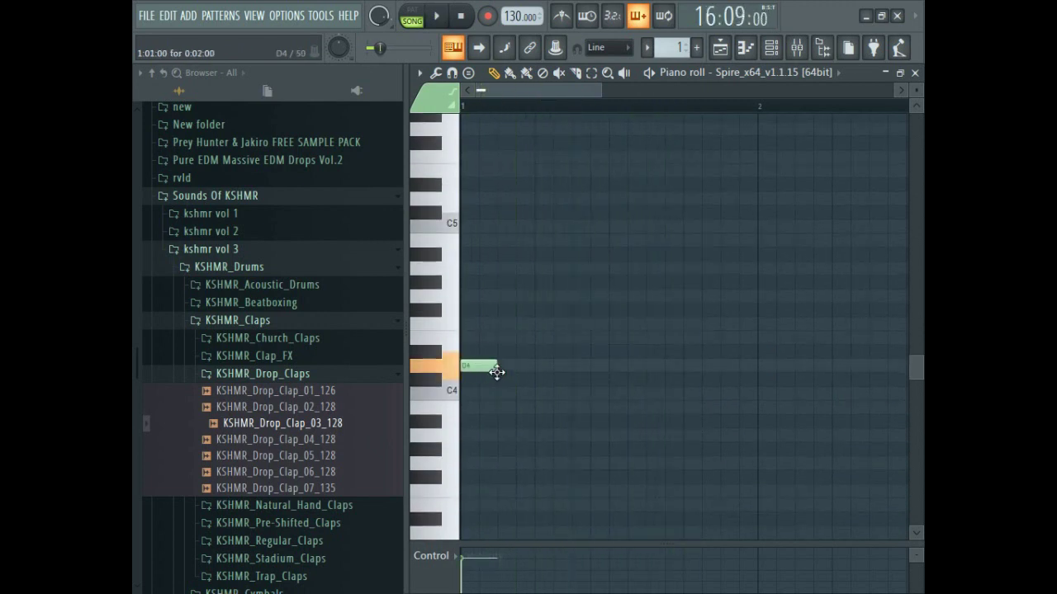
pyautogui.press('space')
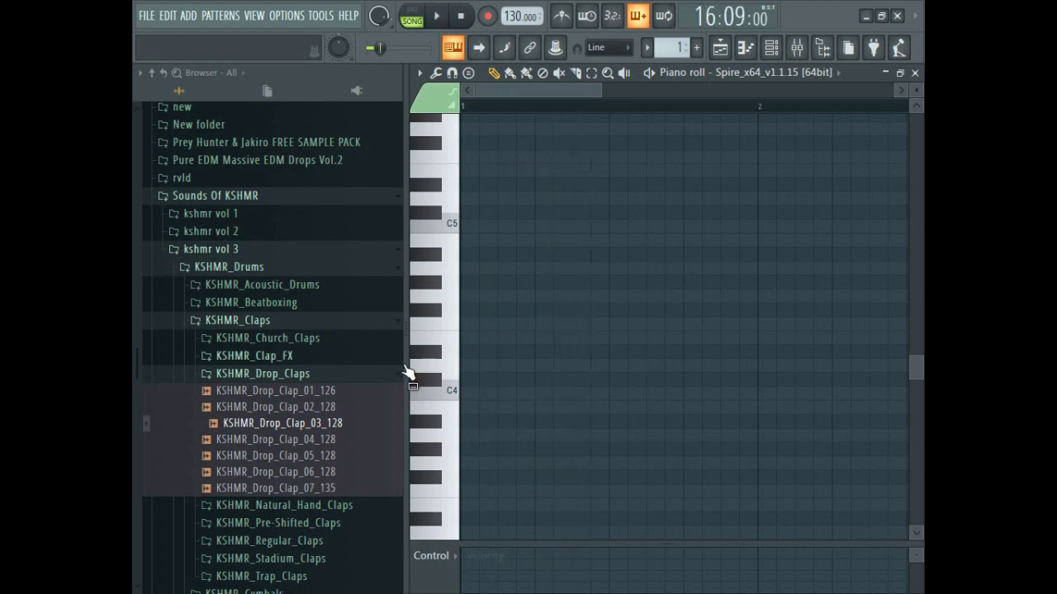
# Enlarge the piano roll by collapsing the browser and the control lane, and play the song from before bar 17
pyautogui.moveTo(412, 369); pyautogui.dragTo(144, 390)
pyautogui.moveTo(532, 554); pyautogui.dragTo(531, 591)
pyautogui.press('space')
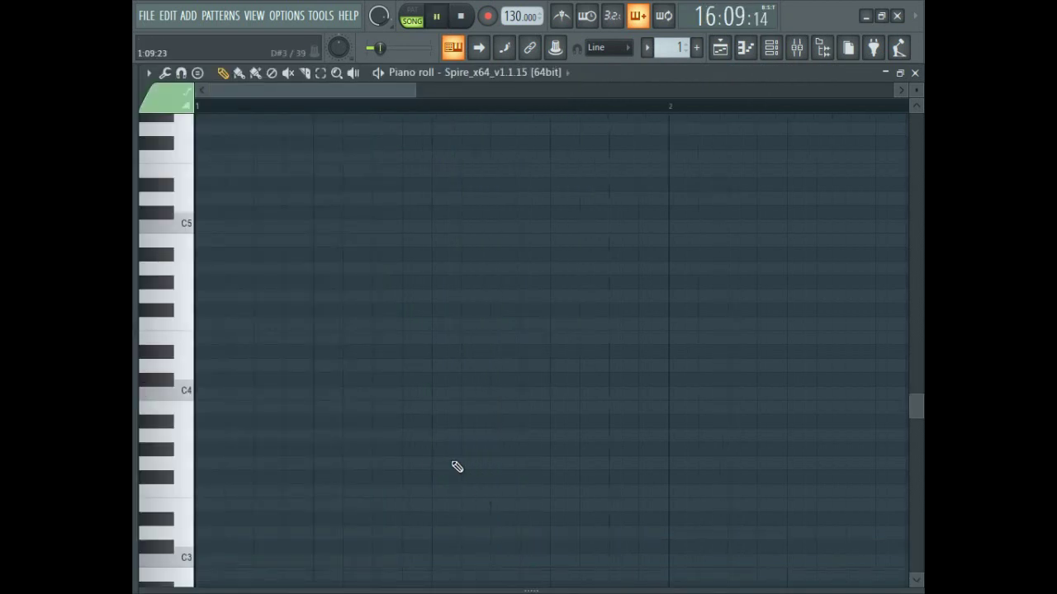
pyautogui.press('space')
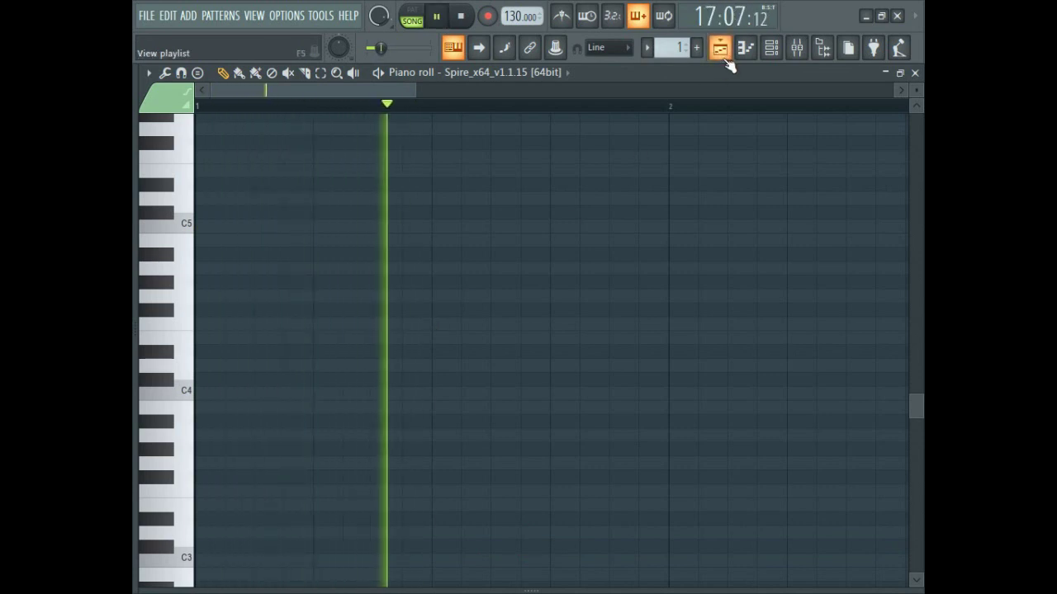
# Sketch a Spire bass line of two-step notes: B3 at bar 1, D4 at bar 2 and B3 at bar 3
pyautogui.press('space')
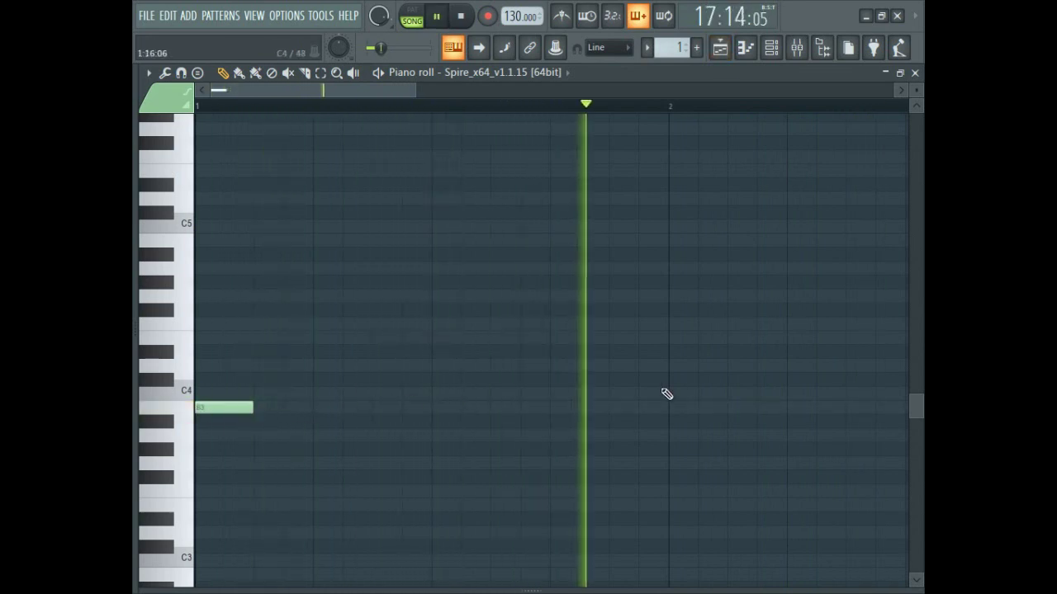
pyautogui.click(683, 381)
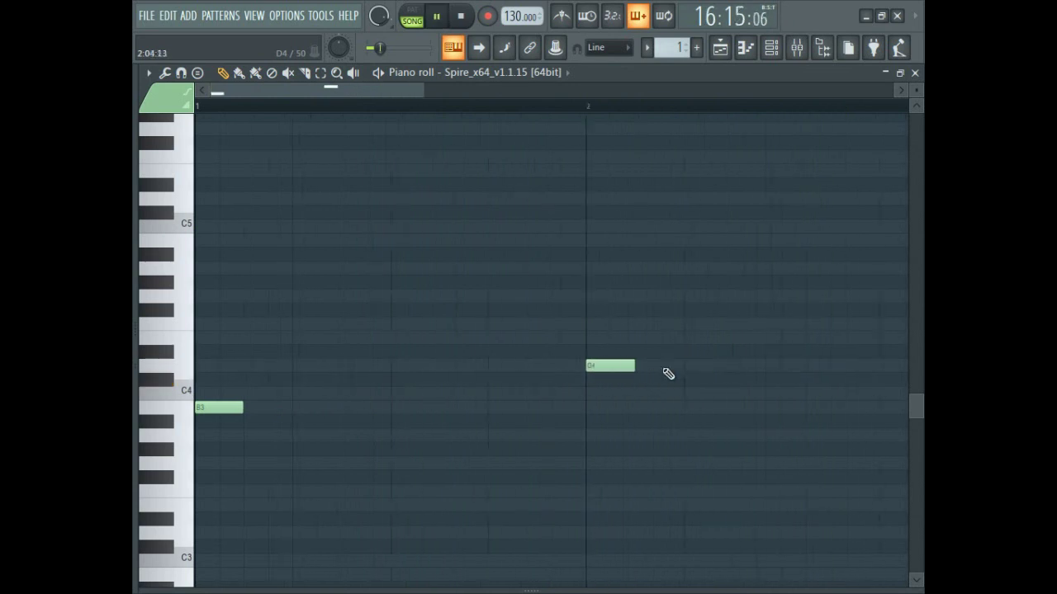
pyautogui.scroll(-2, 526, 401)
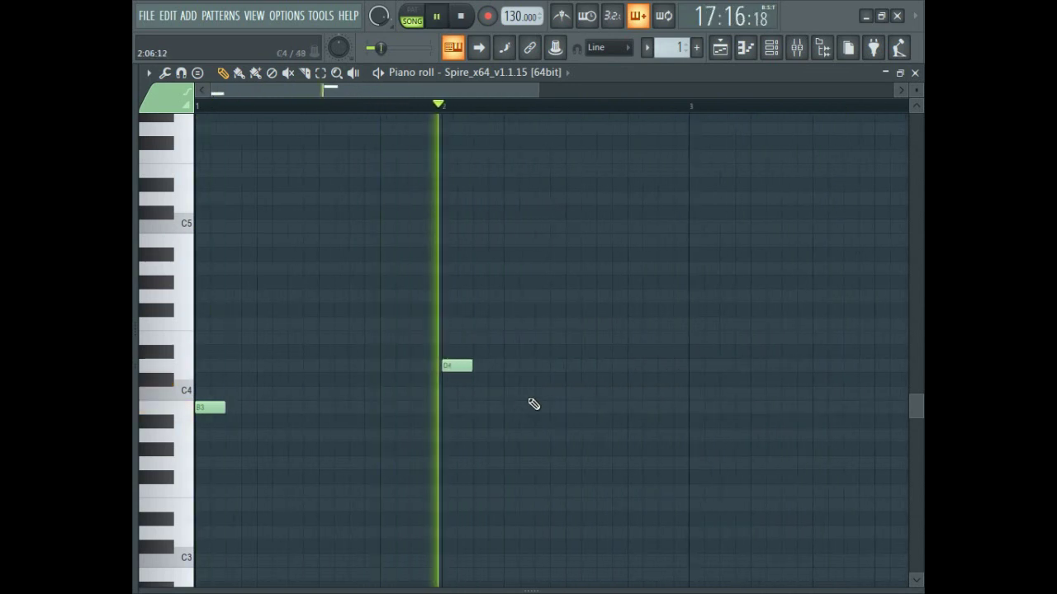
pyautogui.scroll(-1, 528, 403)
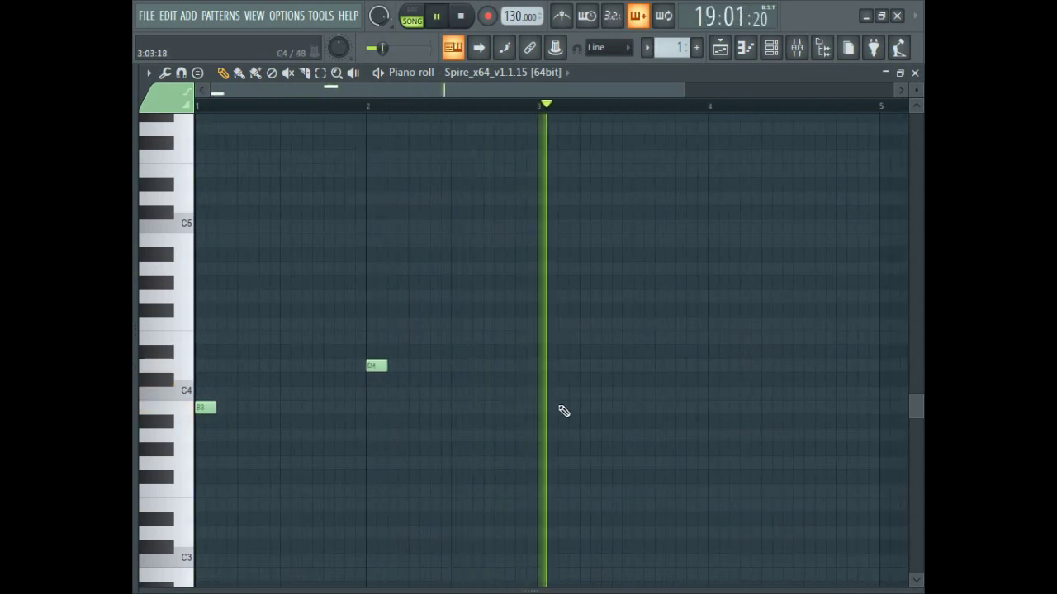
pyautogui.click(547, 408)
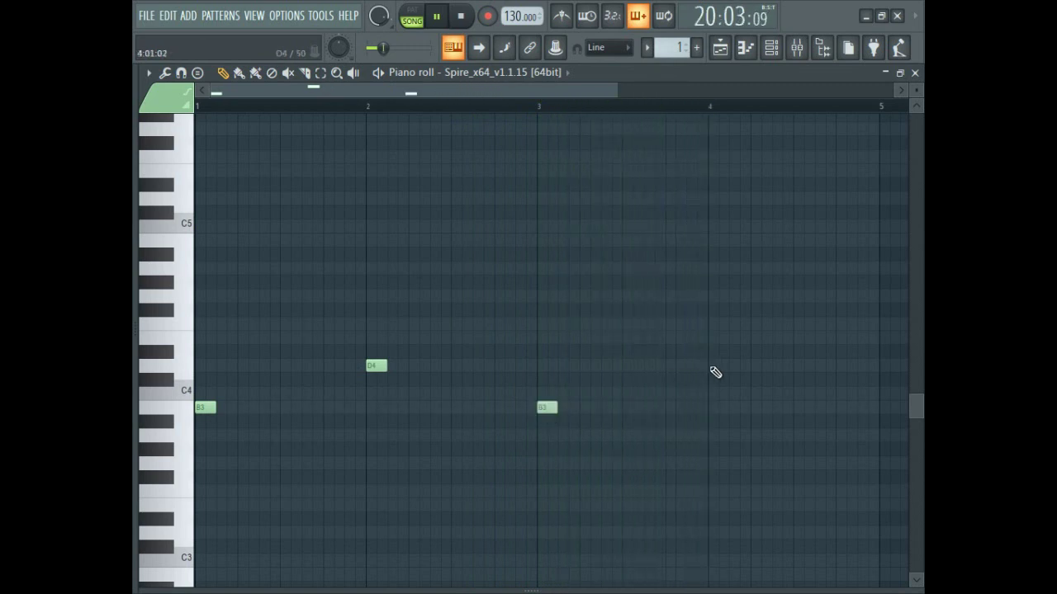
pyautogui.scroll(1, 174, 461)
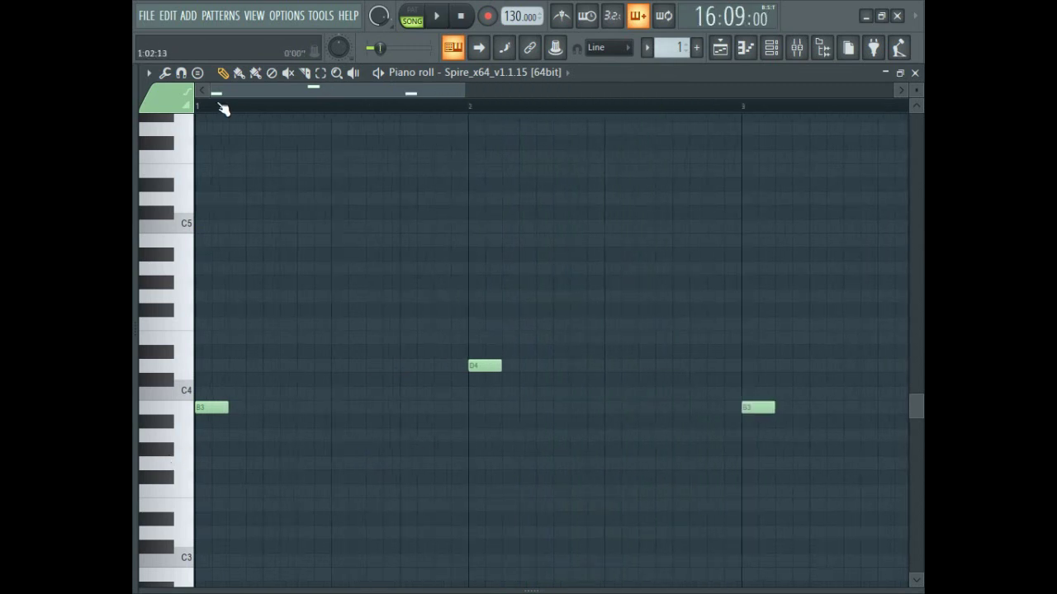
pyautogui.click(182, 73)
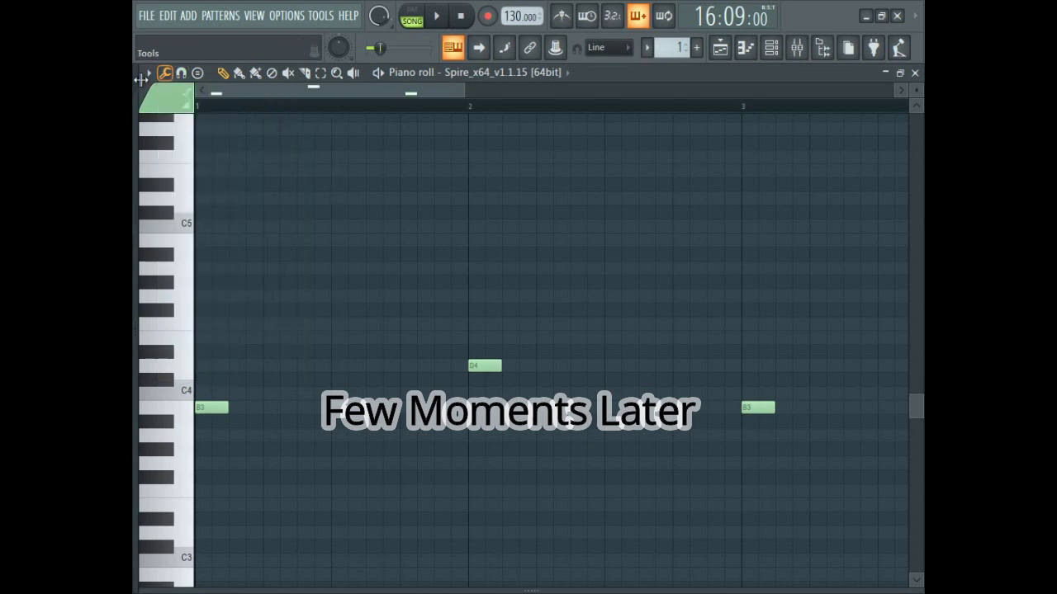
pyautogui.click(141, 80)
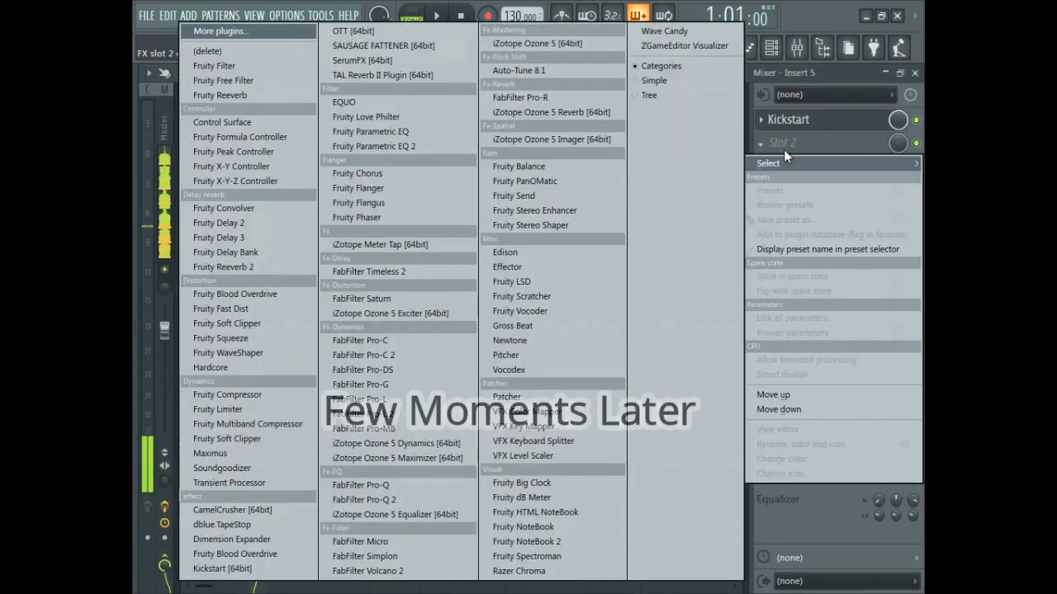
# Load a second Kickstart into effect slot 2 of Insert 5 and play the song from the start
pyautogui.click(264, 568)
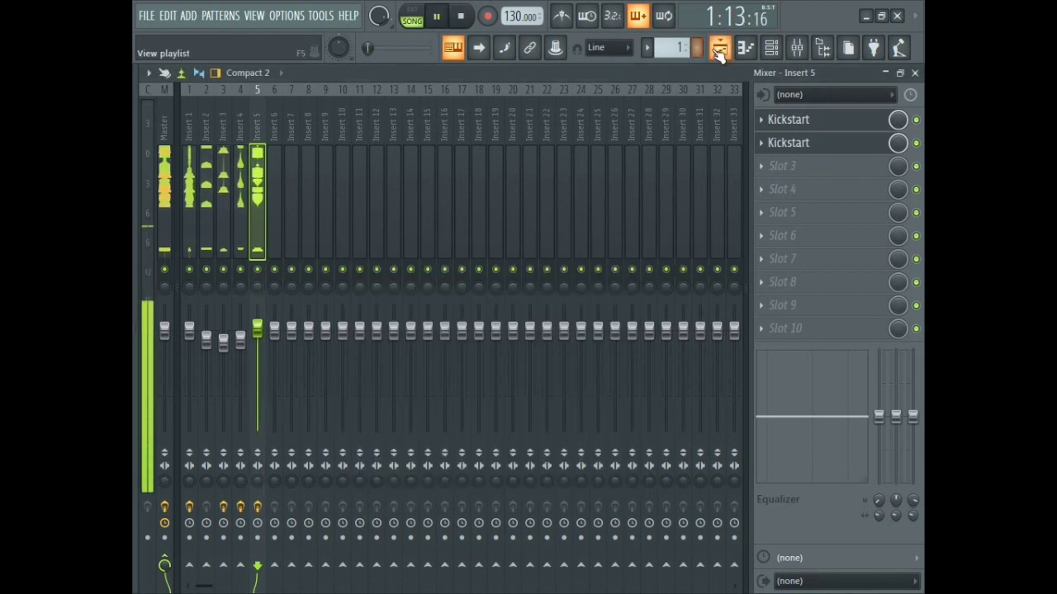
pyautogui.click(719, 50)
pyautogui.scroll(4, 255, 282)
pyautogui.scroll(-3, 255, 281)
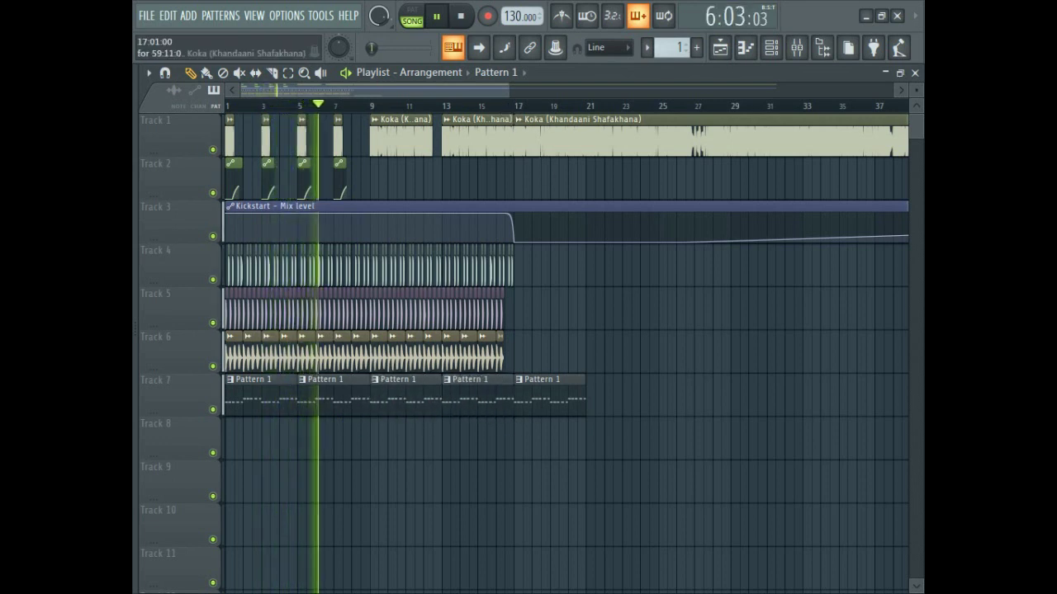
pyautogui.click(817, 50)
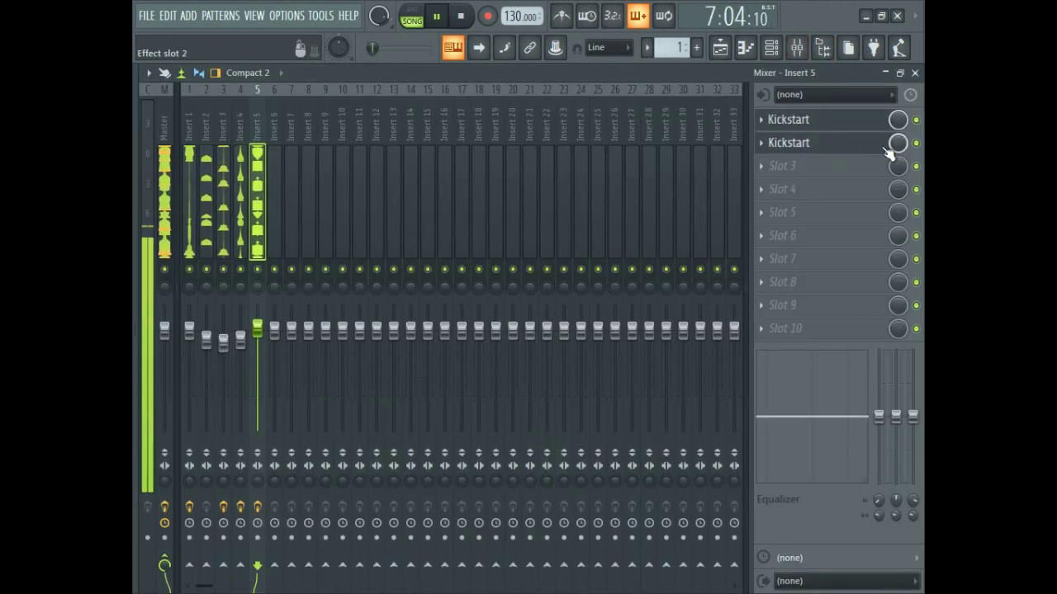
pyautogui.press('space')
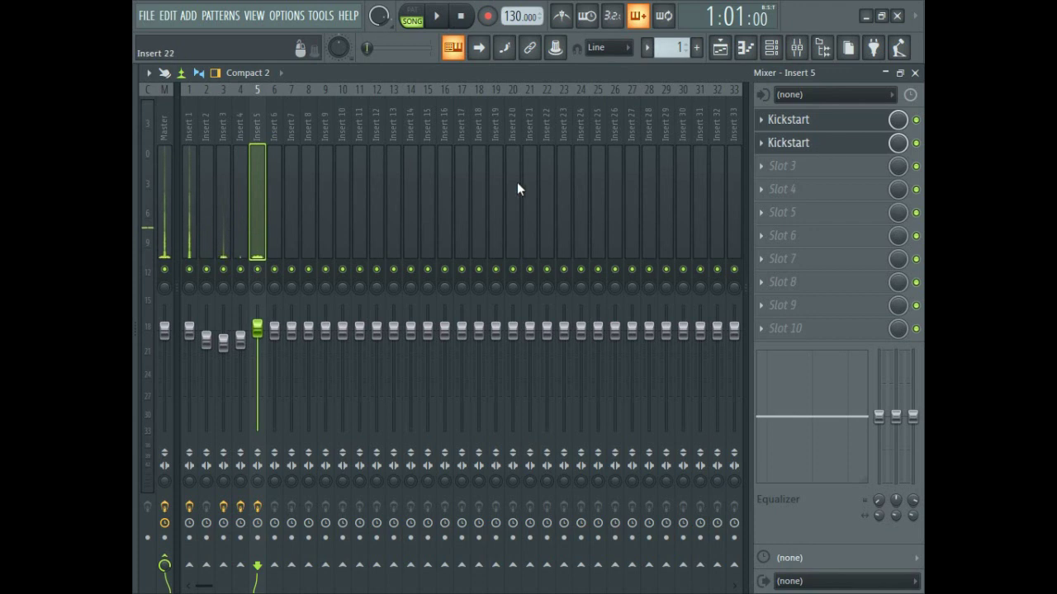
# Create automation clips for the mix levels of both Kickstarts on Insert 5 and shape their curves to drop at bar 17
pyautogui.rightClick(904, 137)
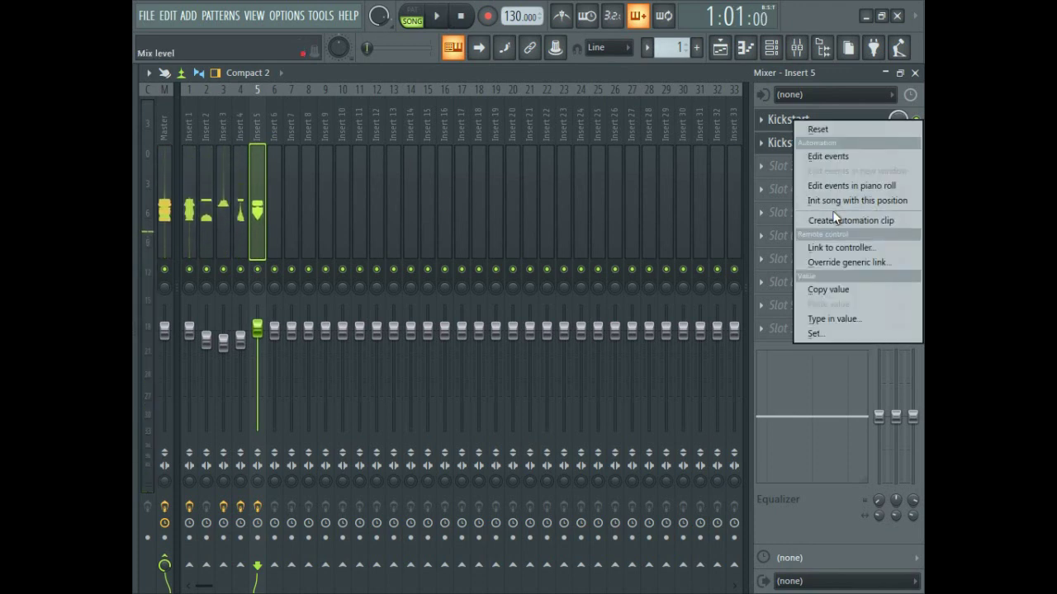
pyautogui.click(836, 222)
pyautogui.rightClick(897, 142)
pyautogui.click(860, 242)
pyautogui.click(719, 47)
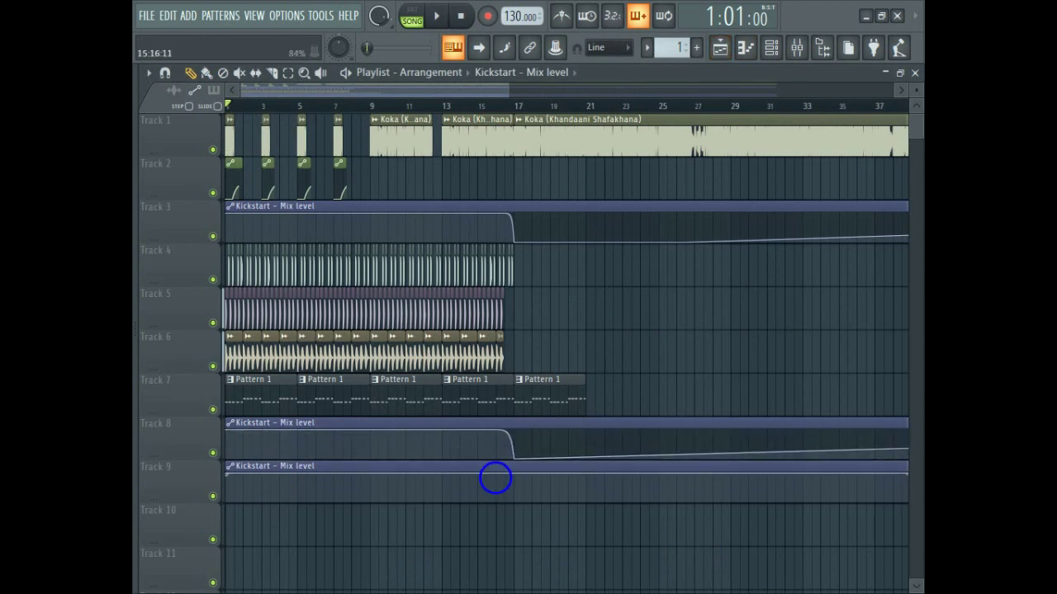
pyautogui.moveTo(526, 486); pyautogui.dragTo(515, 522)
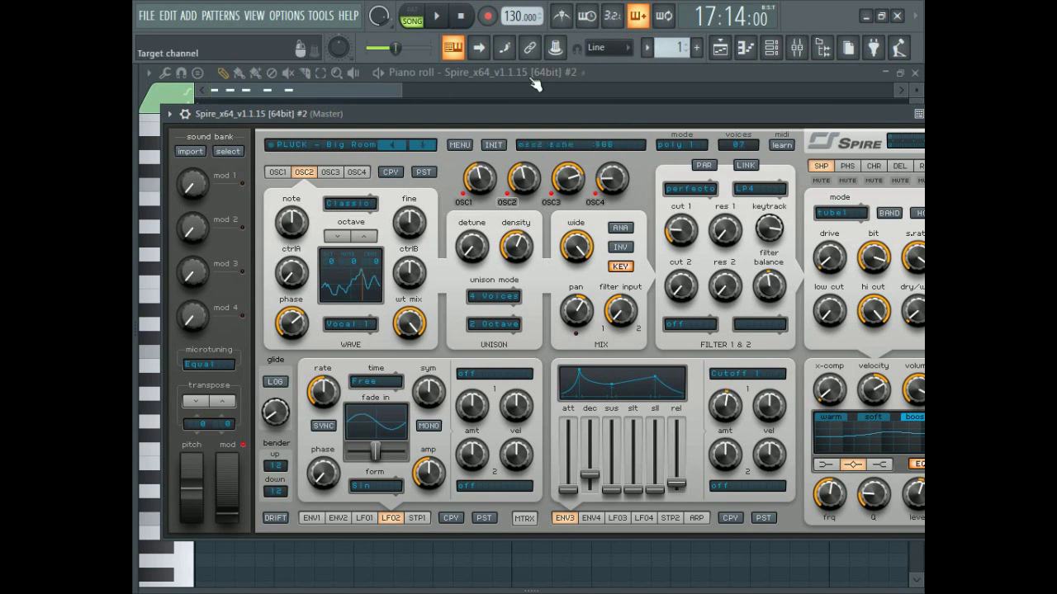
# Raise the five B4 notes in bar 1 of the Spire #2 piano roll to D5 and play them
pyautogui.click(636, 73)
pyautogui.press('space')
pyautogui.press('space')
pyautogui.press('space')
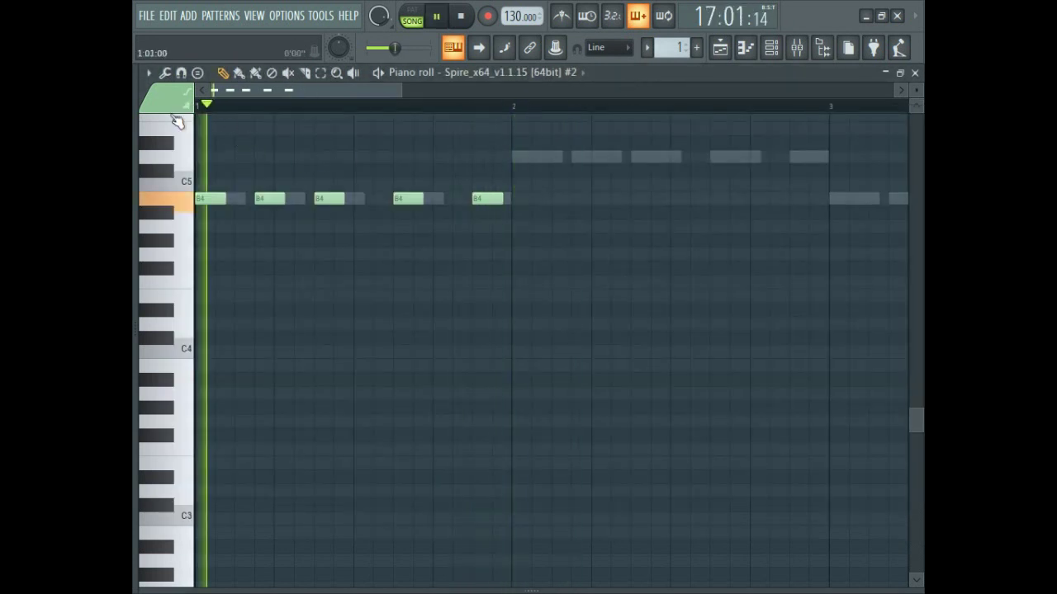
pyautogui.press('space')
pyautogui.moveTo(582, 233); pyautogui.dragTo(219, 203)
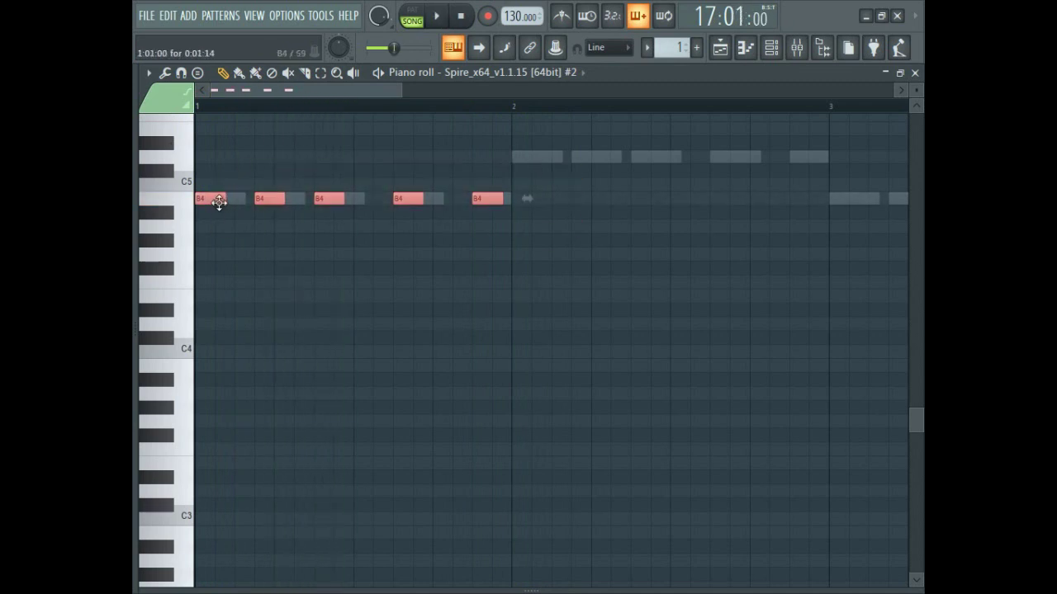
pyautogui.press('space')
pyautogui.press('space')
pyautogui.moveTo(210, 147); pyautogui.dragTo(205, 163)
pyautogui.press('space')
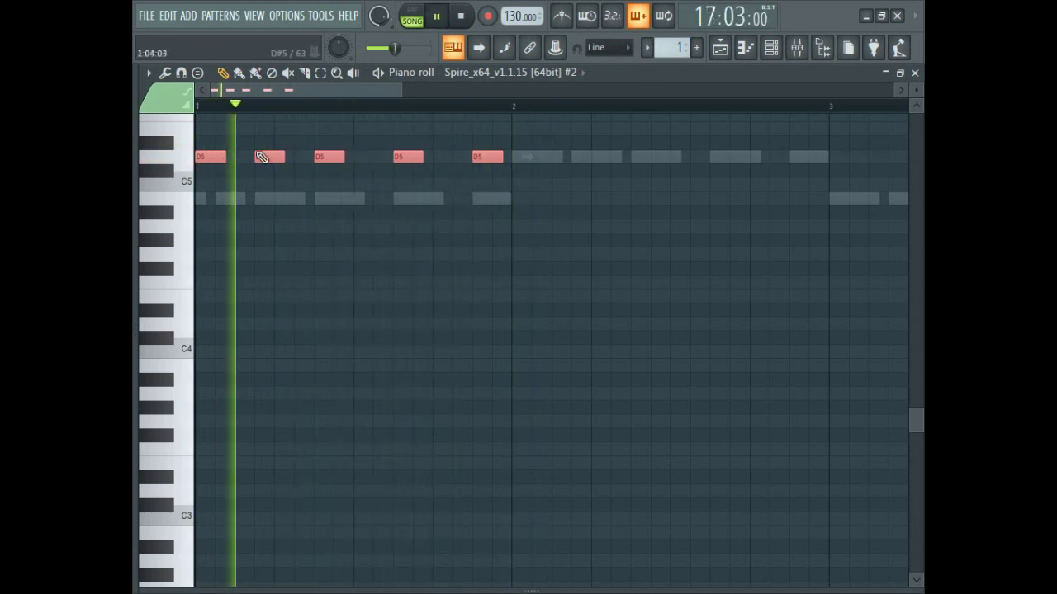
# Duplicate the five-note D5 rhythm into bar 2 and place another copy in bar 3 at C5
pyautogui.hotkey('ctrl', 'b')
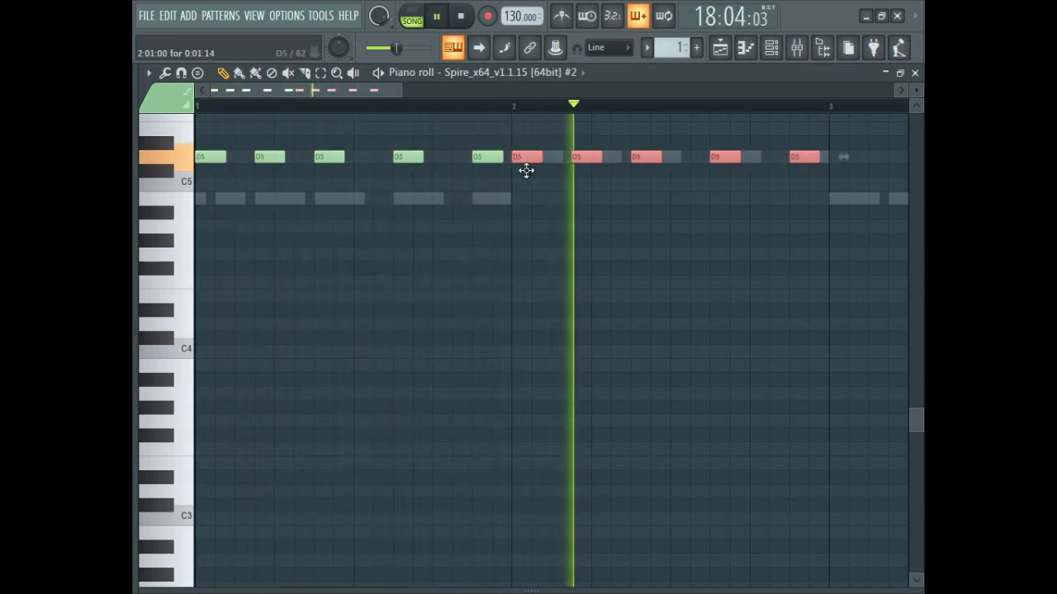
pyautogui.scroll(-1, 525, 171)
pyautogui.moveTo(453, 167); pyautogui.dragTo(692, 189)
pyautogui.press('space')
pyautogui.press('space')
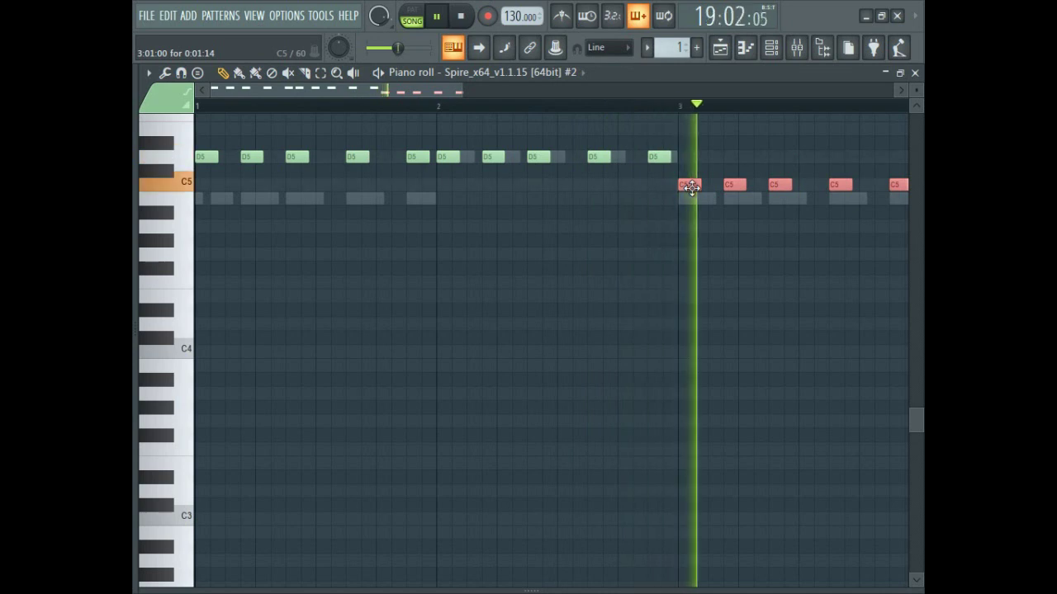
# Place a copy of the five-note rhythm in bar 4, try it at B4, and raise it to D5
pyautogui.scroll(-2, 677, 189)
pyautogui.press('space')
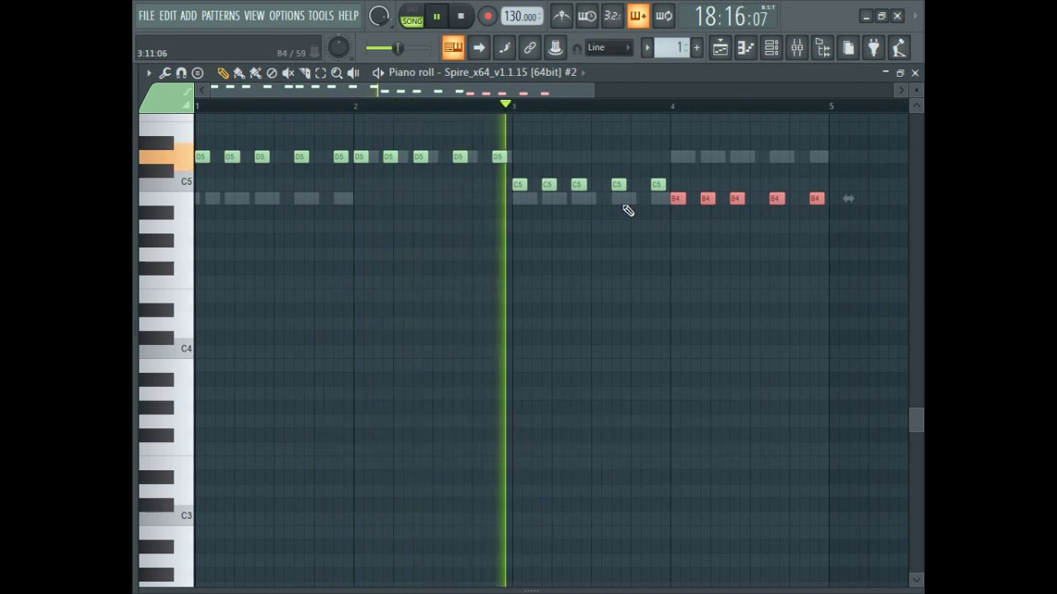
pyautogui.press('space')
pyautogui.press('space')
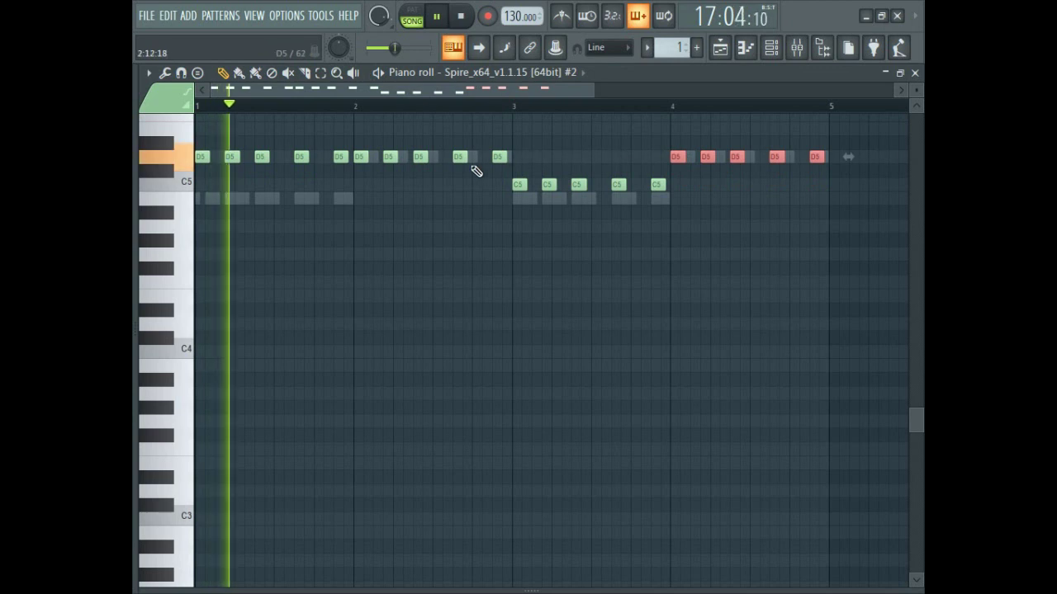
# Play the four-bar Spire #2 line and copy all its notes five semitones lower as a chord voice
pyautogui.scroll(-2, 234, 199)
pyautogui.scroll(3, 233, 198)
pyautogui.moveTo(555, 155); pyautogui.dragTo(361, 161)
pyautogui.press('space')
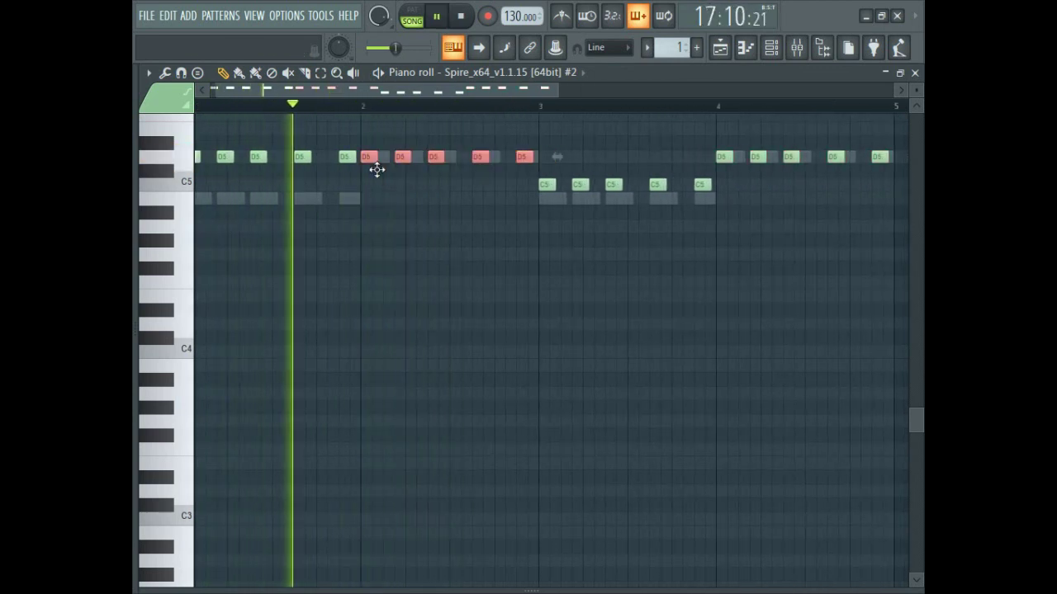
pyautogui.scroll(3, 209, 203)
pyautogui.scroll(-2, 348, 186)
pyautogui.scroll(-1, 355, 182)
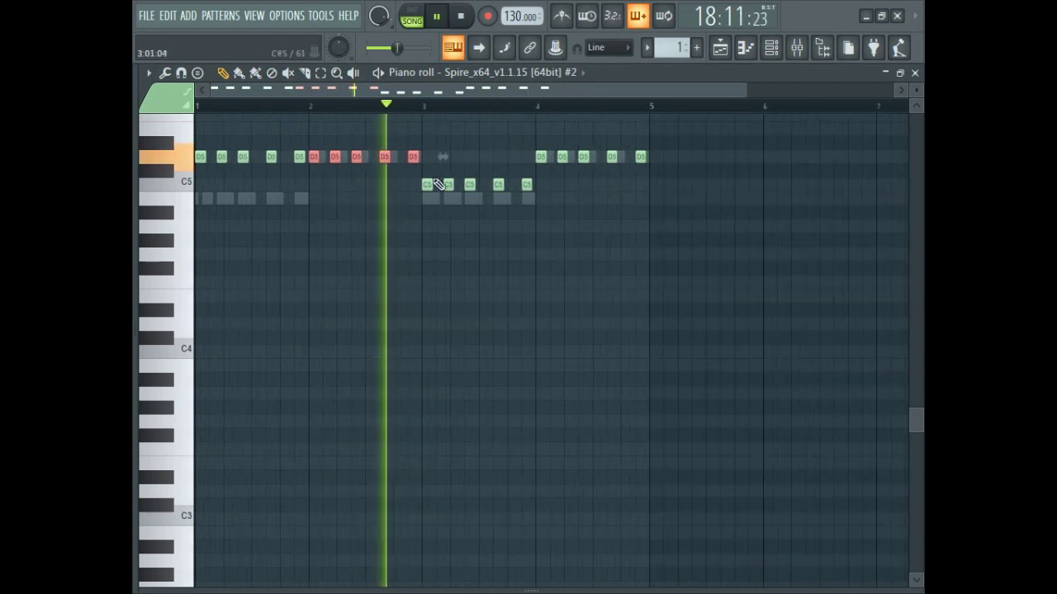
pyautogui.scroll(2, 450, 187)
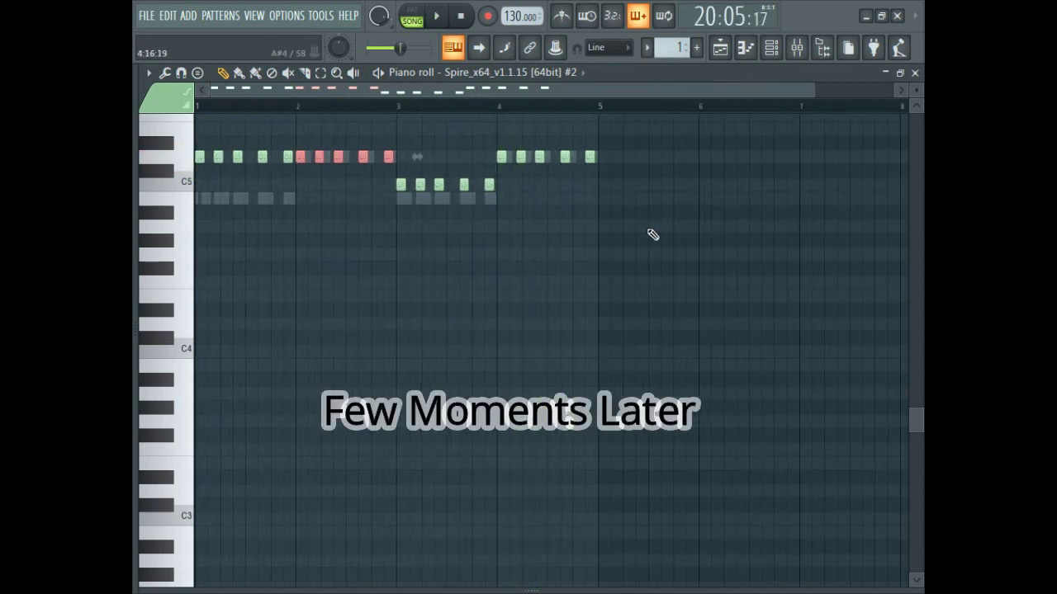
pyautogui.hotkey('ctrl', 'a')
pyautogui.moveTo(208, 181); pyautogui.dragTo(206, 248)
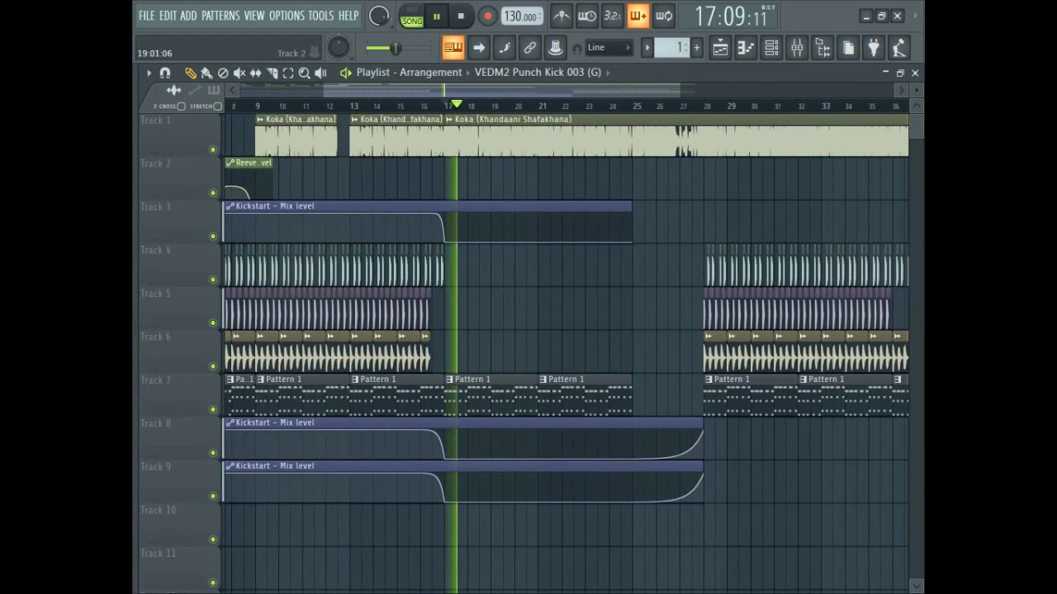
# Open Pattern 1 from Track 7 and review the first Spire channel's four-bar note line during playback
pyautogui.doubleClick(516, 413)
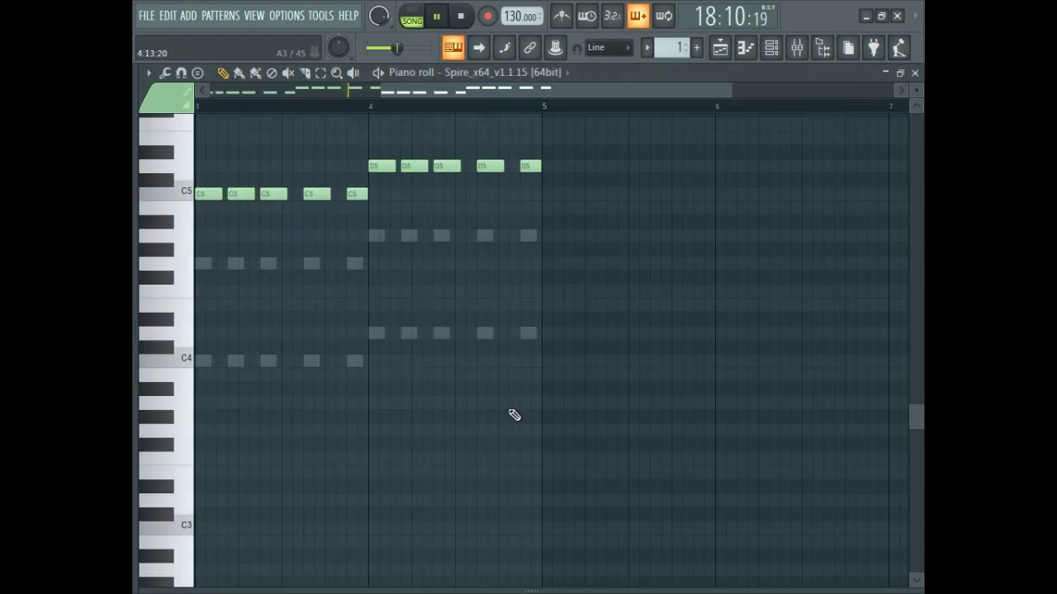
pyautogui.scroll(-3, 333, 264)
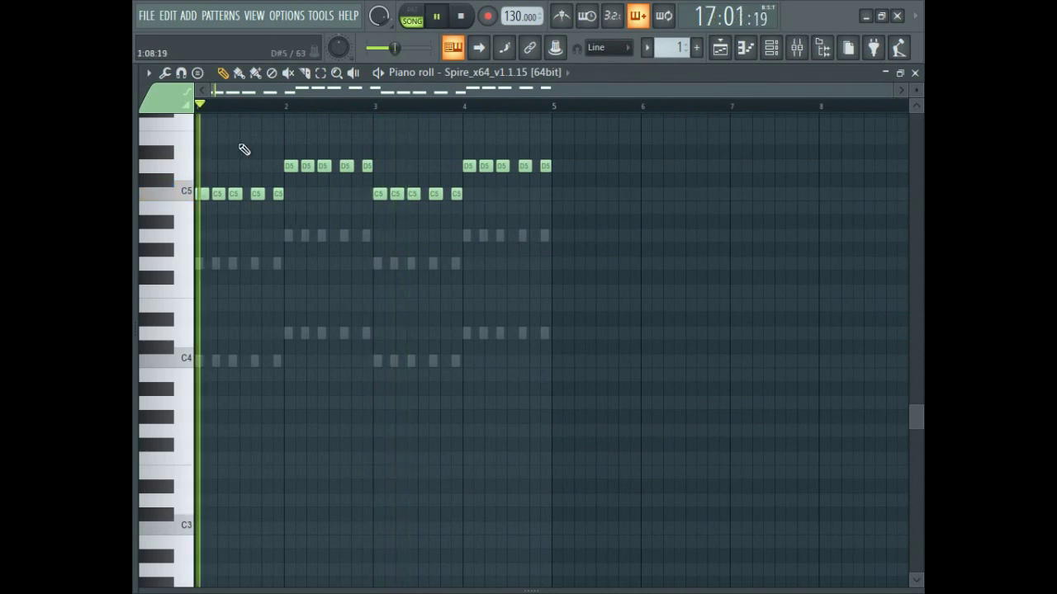
pyautogui.scroll(3, 337, 205)
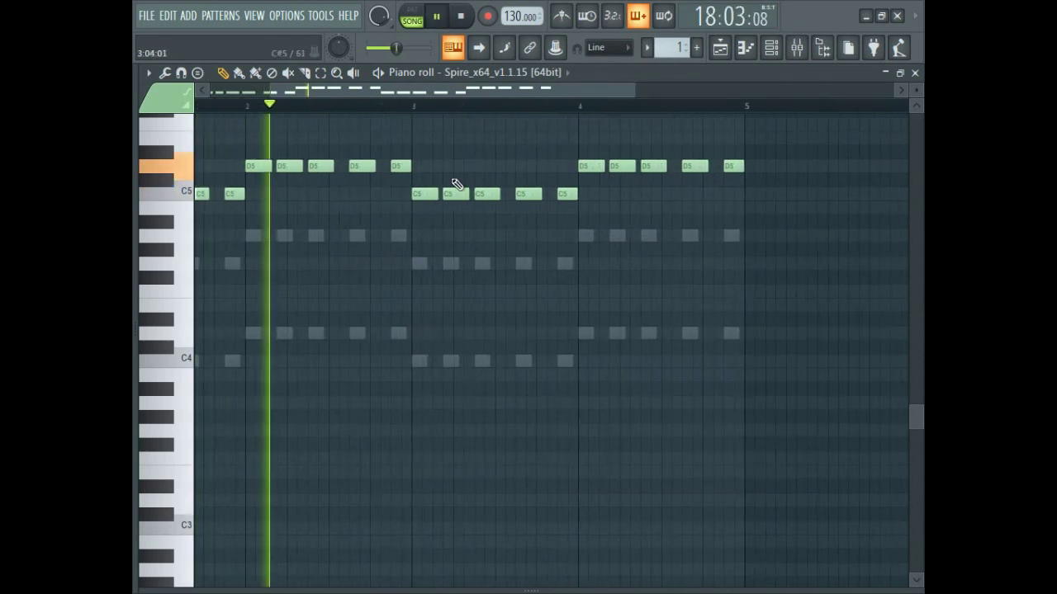
pyautogui.press('space')
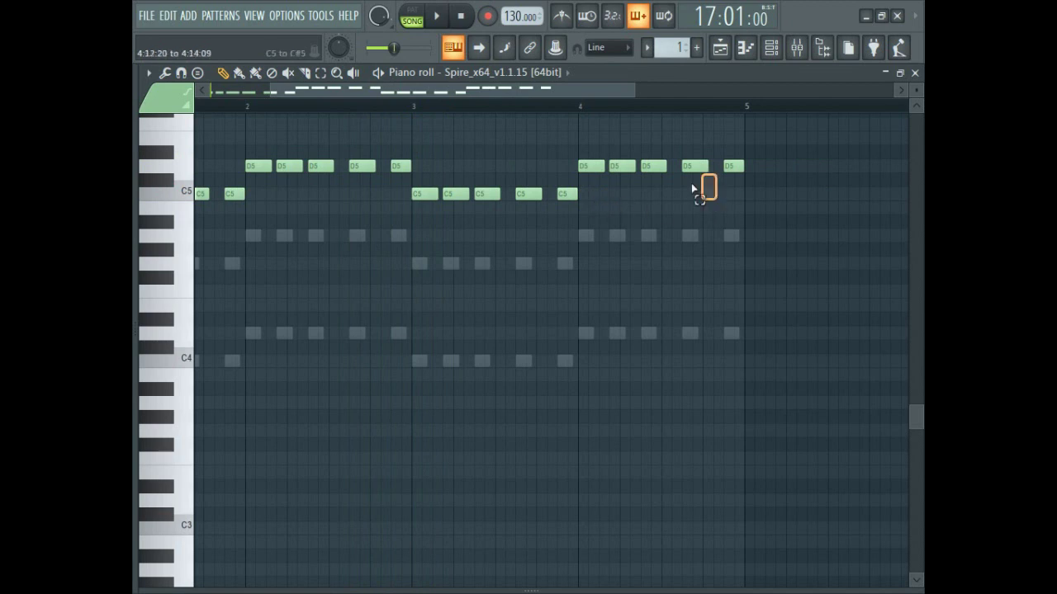
# Open the Spire #2 channel's piano roll and listen to its stacked chords
pyautogui.click(770, 49)
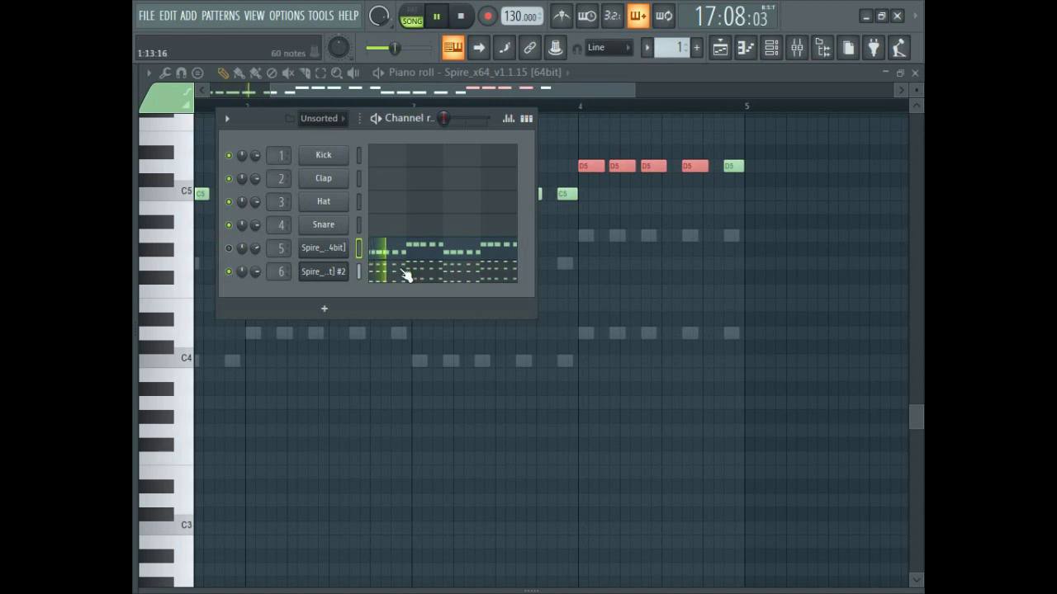
pyautogui.click(404, 275)
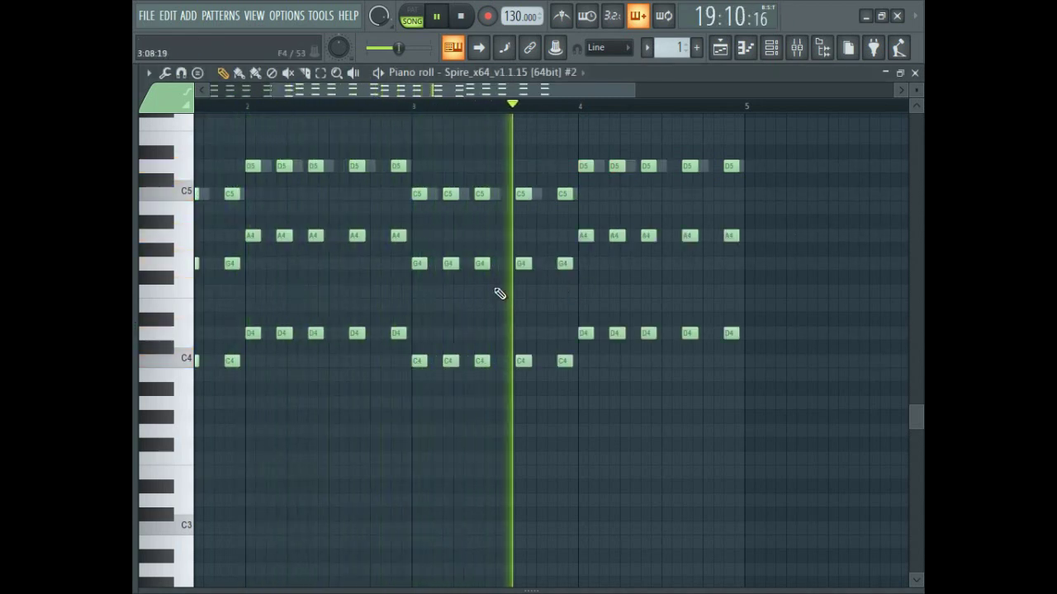
pyautogui.press('space')
# Return to the first Spire channel's piano roll and lower its five C5 notes in bar 3 to A#4
pyautogui.click(770, 48)
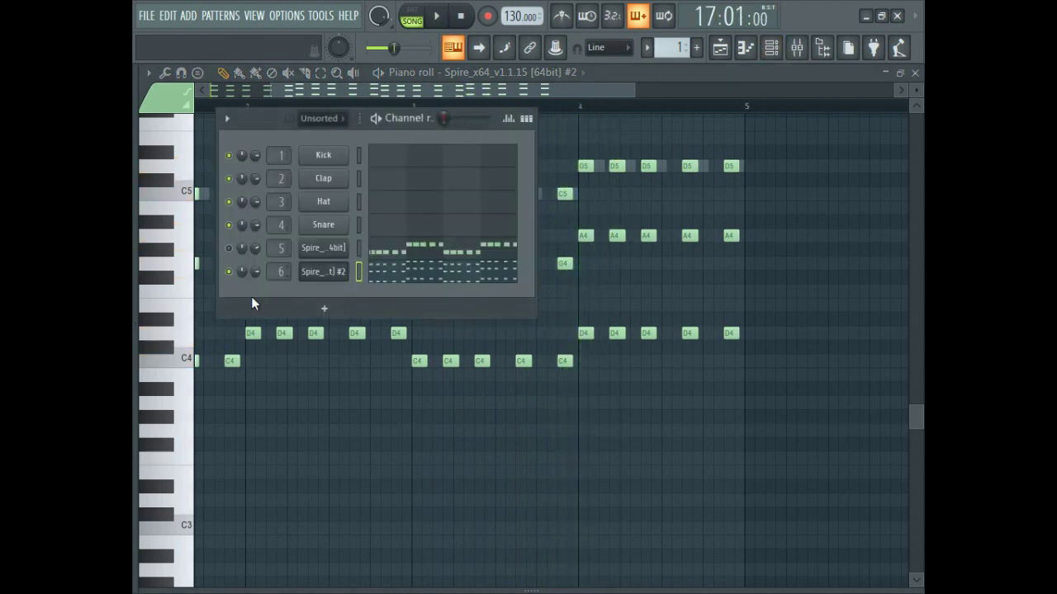
pyautogui.click(441, 250)
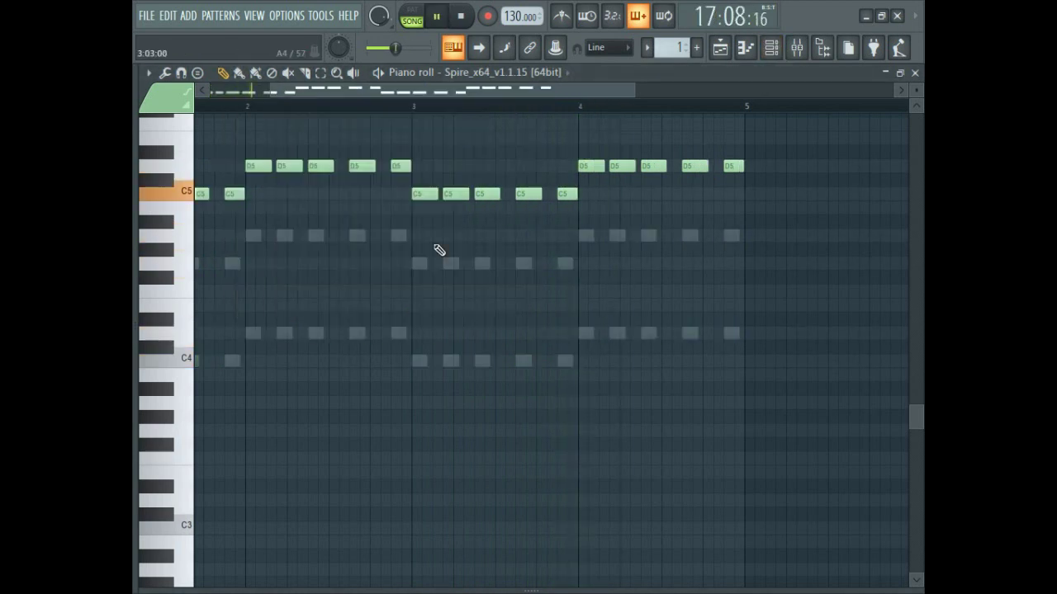
pyautogui.scroll(4, 371, 271)
pyautogui.moveTo(625, 380); pyautogui.dragTo(427, 394)
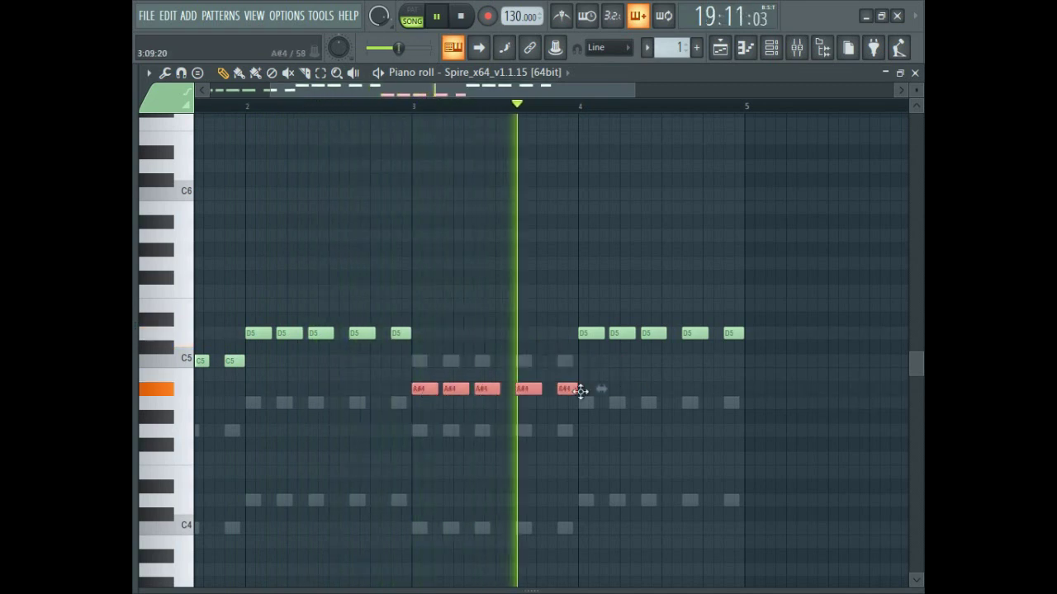
# Lower the first Spire channel's five D5 notes in bar 4 to C5 and play the result
pyautogui.press('space')
pyautogui.moveTo(755, 344); pyautogui.dragTo(639, 342)
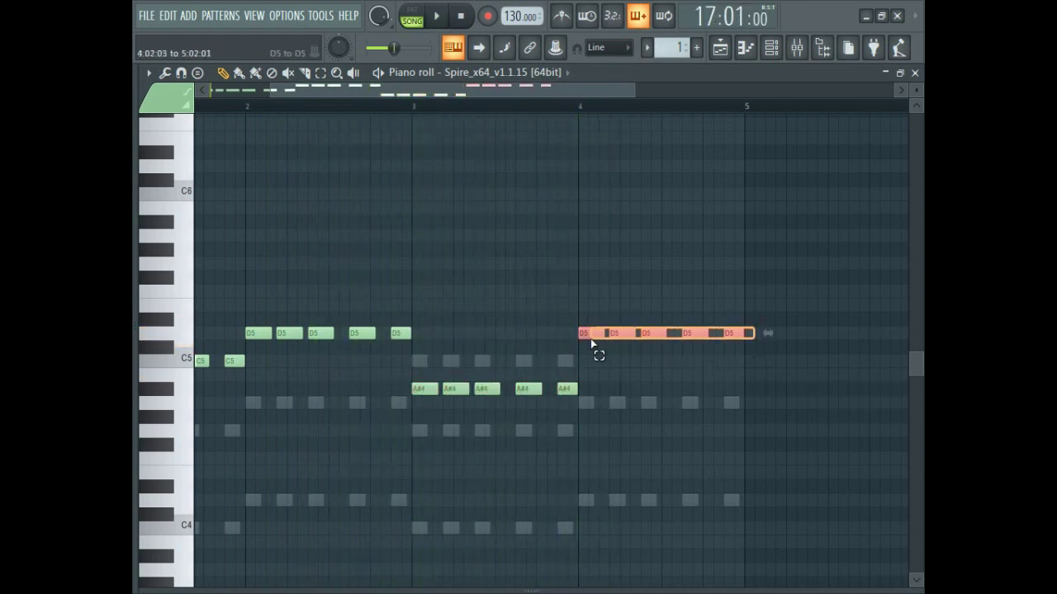
pyautogui.moveTo(602, 424); pyautogui.dragTo(596, 366)
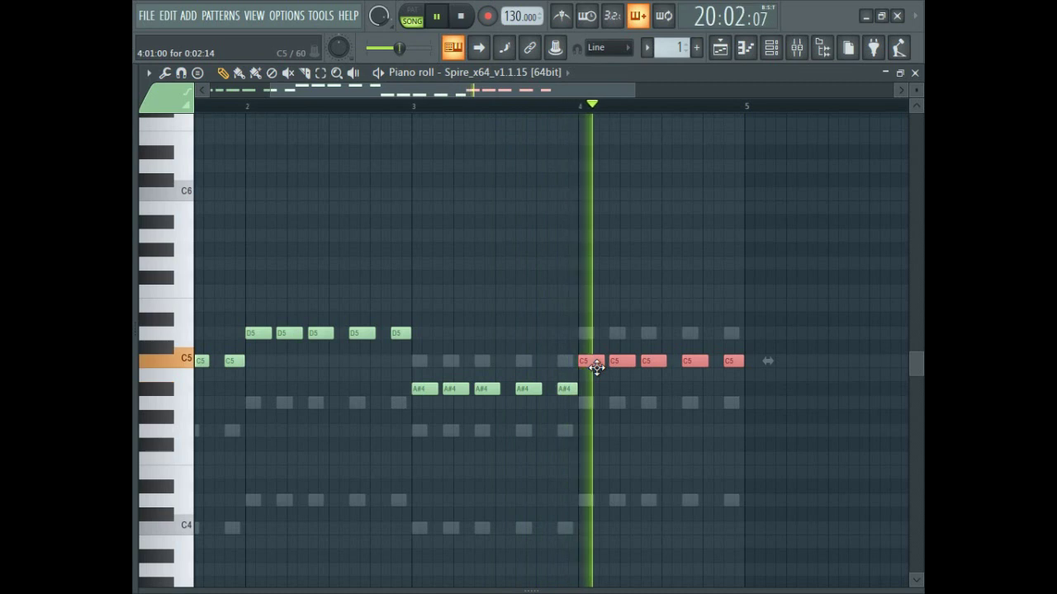
pyautogui.press('space')
pyautogui.click(602, 333)
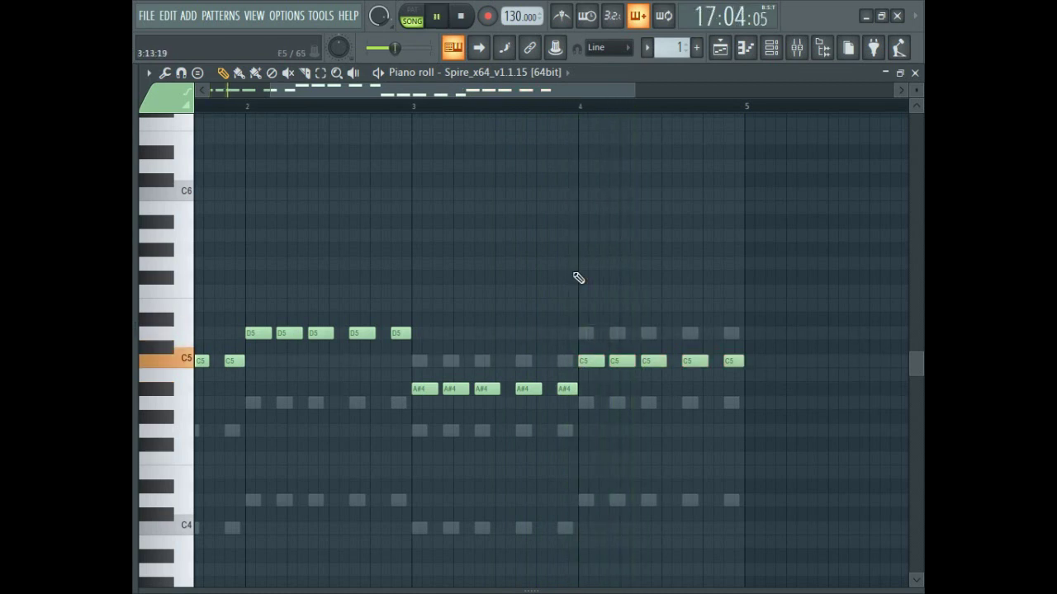
# Reopen Pattern 1 from Track 7, try the five bar 4 notes on B4 and return them to D5
pyautogui.click(797, 47)
pyautogui.click(743, 49)
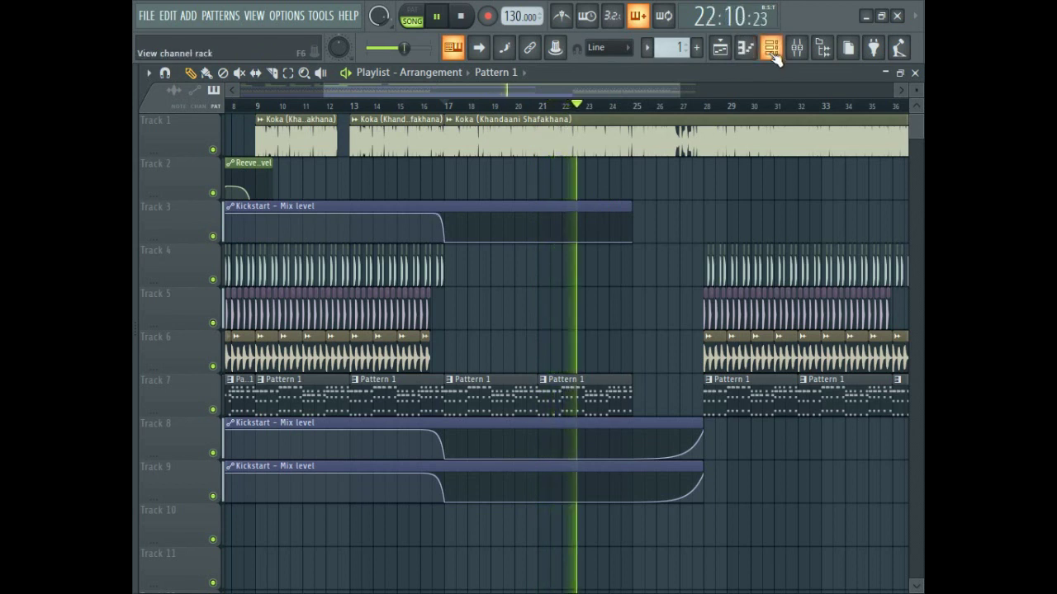
pyautogui.doubleClick(577, 411)
pyautogui.moveTo(752, 368); pyautogui.dragTo(541, 372)
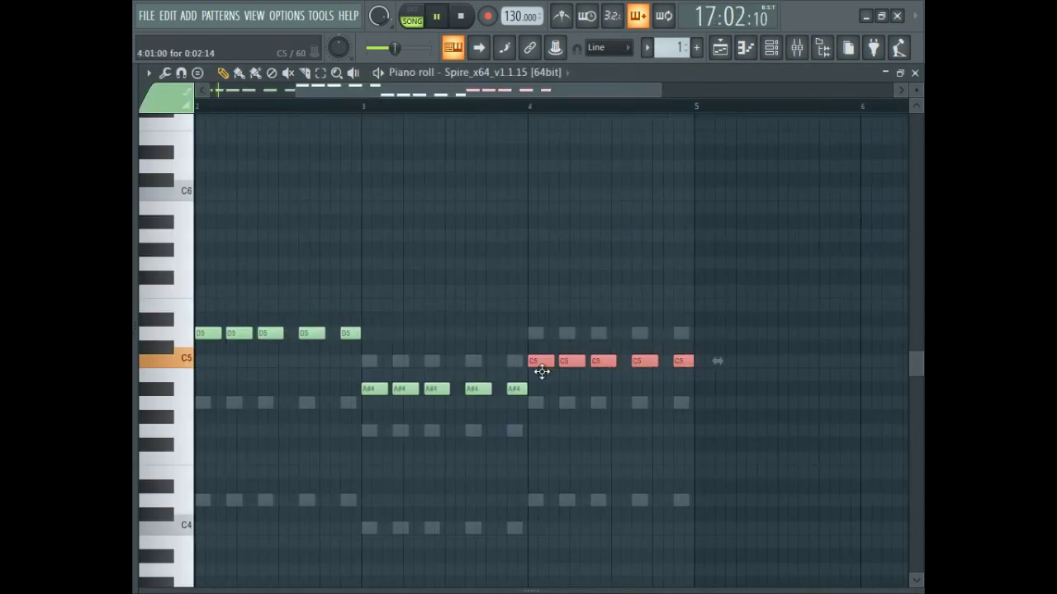
pyautogui.scroll(-3, 544, 390)
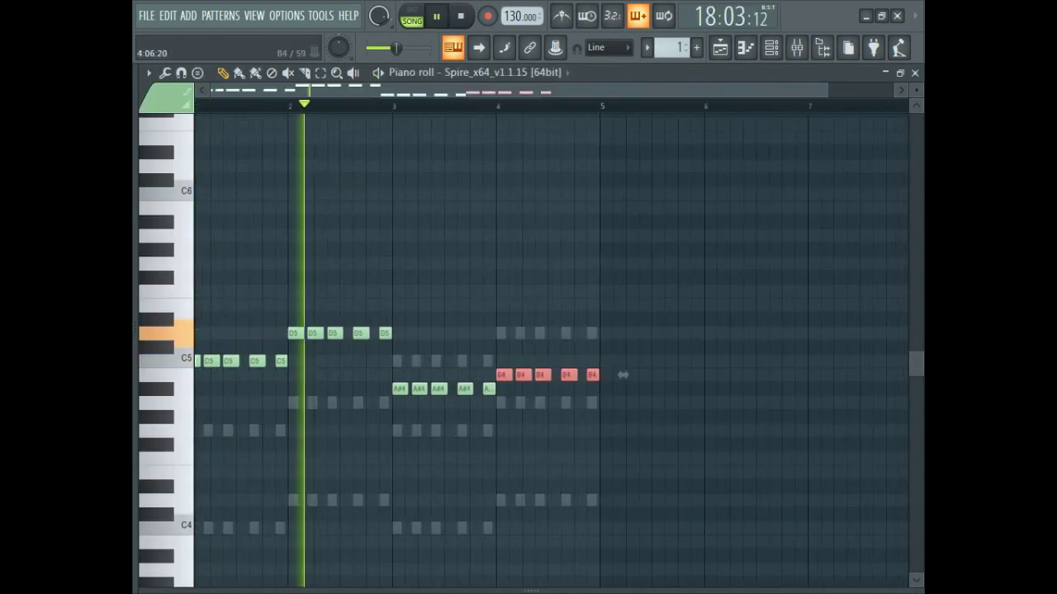
pyautogui.scroll(3, 535, 391)
pyautogui.moveTo(484, 378); pyautogui.dragTo(484, 351)
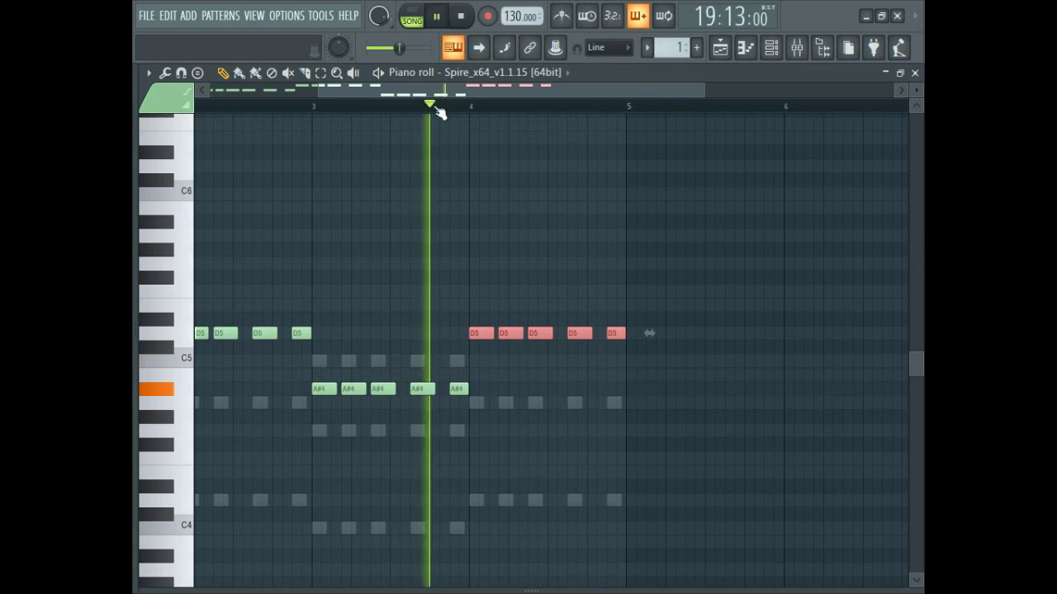
pyautogui.scroll(-2, 292, 140)
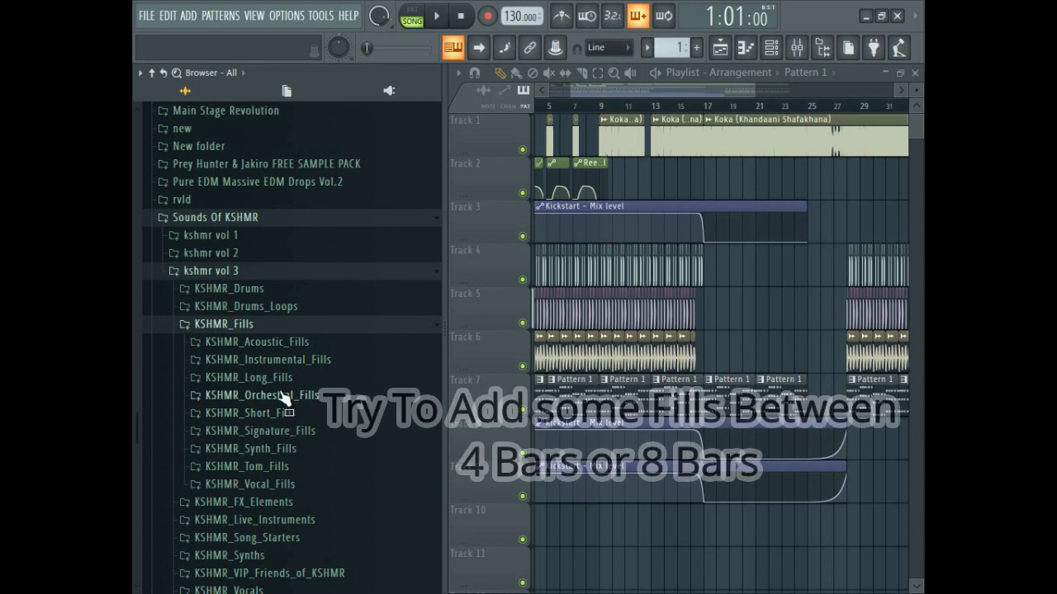
# Place KSHMR_Short_Drum_Fill_08_128 from the KSHMR_Short_Fills_120-130 folder on Track 2 at bar 12
pyautogui.click(239, 413)
pyautogui.click(264, 429)
pyautogui.click(307, 242)
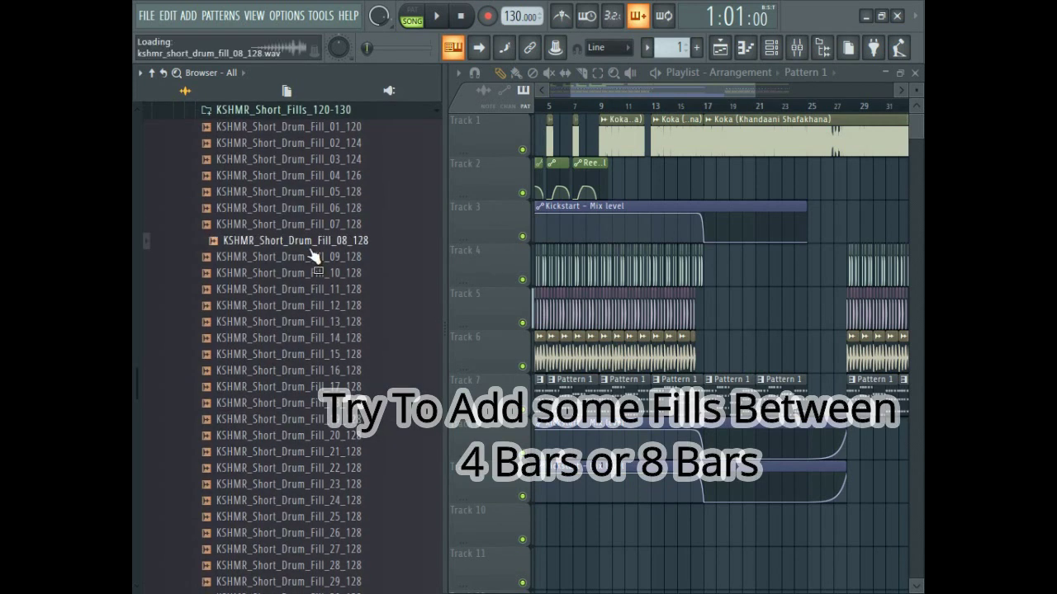
pyautogui.scroll(4, 630, 217)
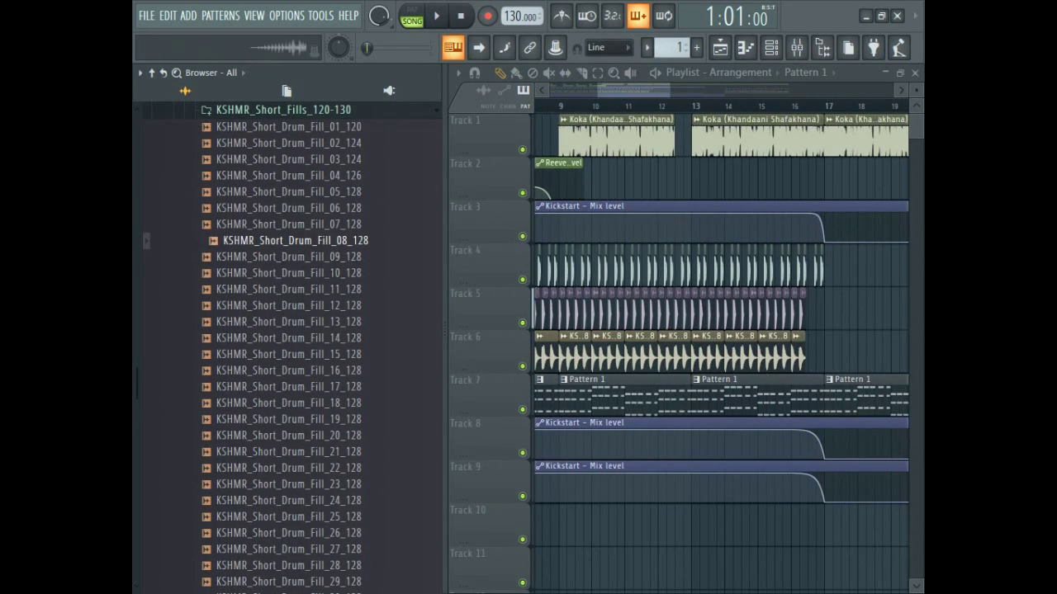
pyautogui.moveTo(658, 192); pyautogui.dragTo(685, 183)
pyautogui.scroll(2, 685, 184)
# Set the drum fill's channel volume to 59% during playback from bar 11 and preview more short fills, including KSHMR_Short_Drum_Fill_11_128
pyautogui.click(618, 107)
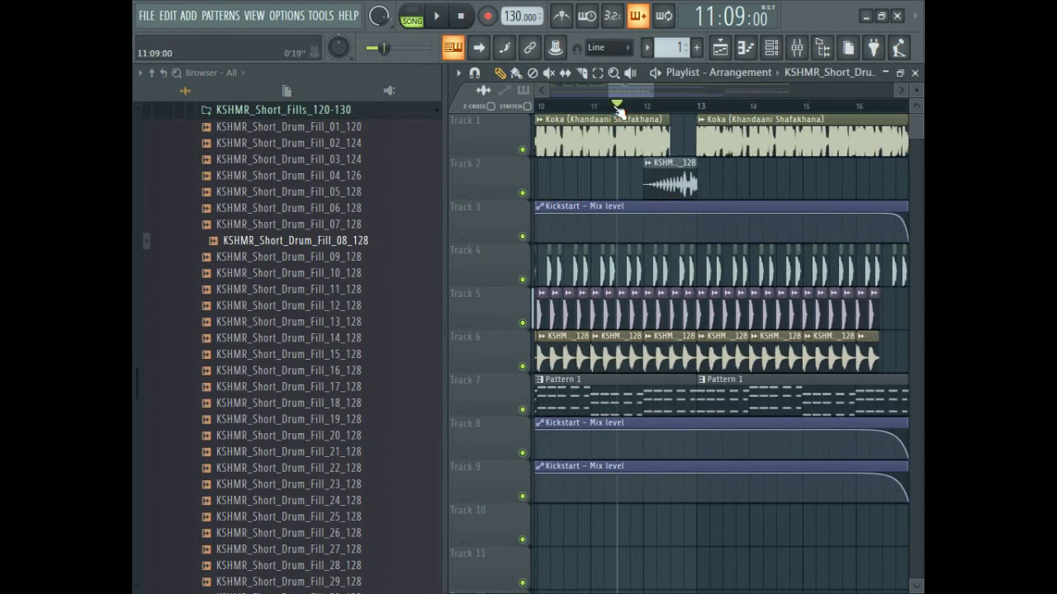
pyautogui.doubleClick(692, 184)
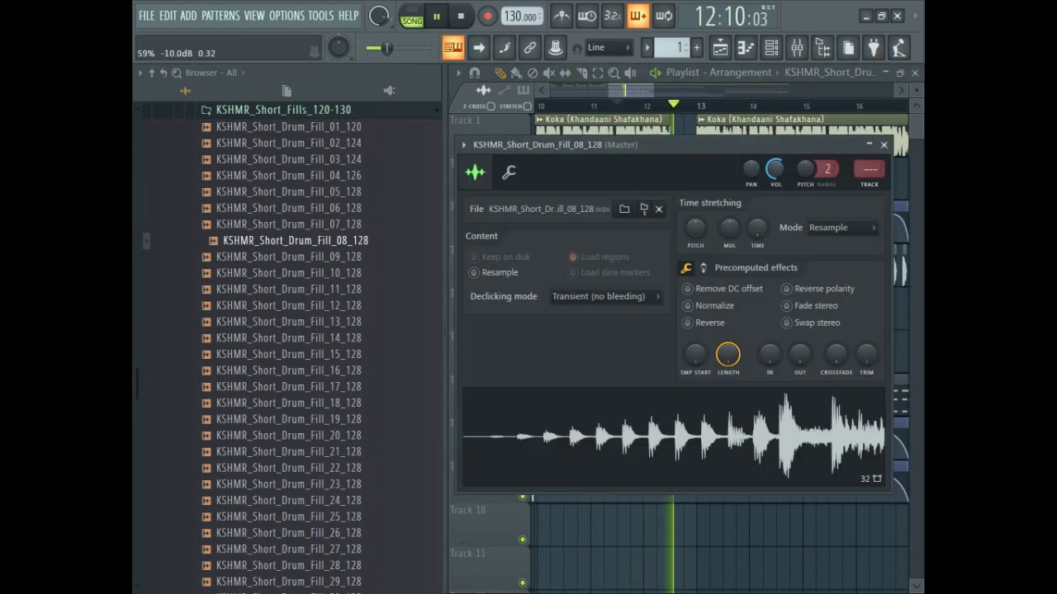
pyautogui.press('Escape')
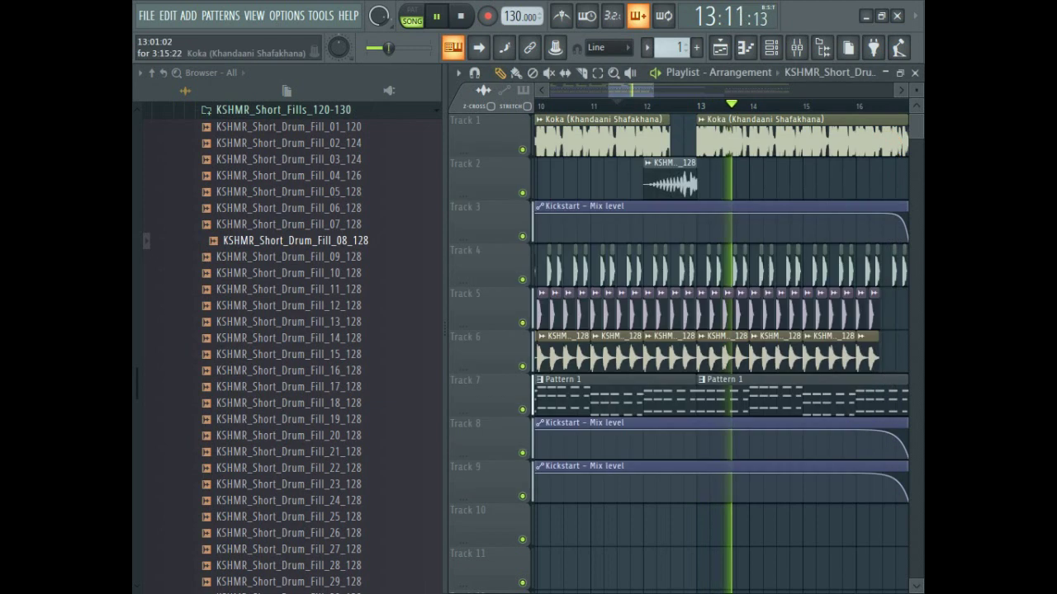
pyautogui.click(366, 275)
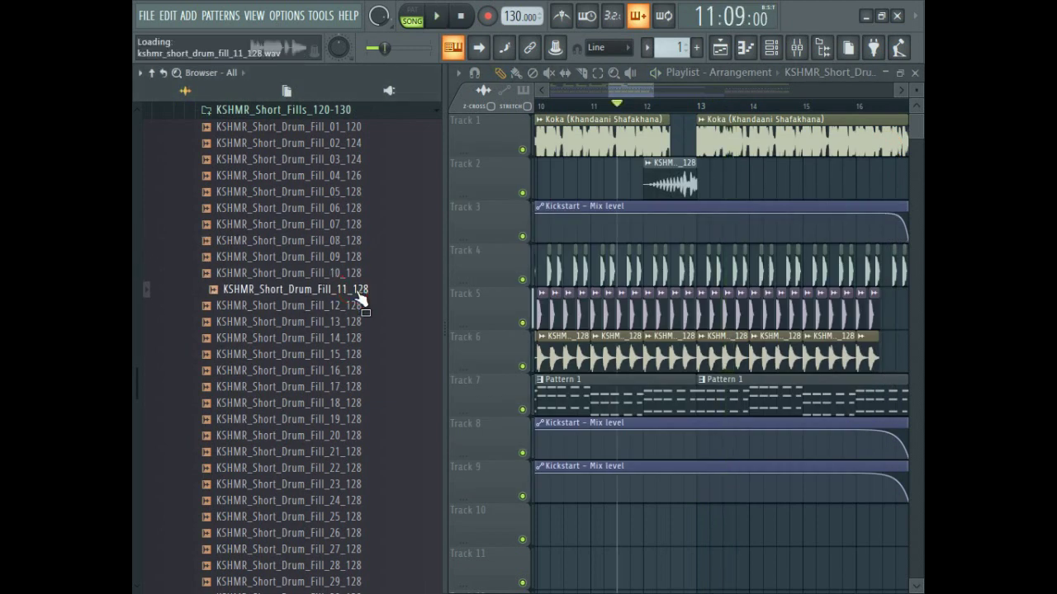
pyautogui.click(352, 324)
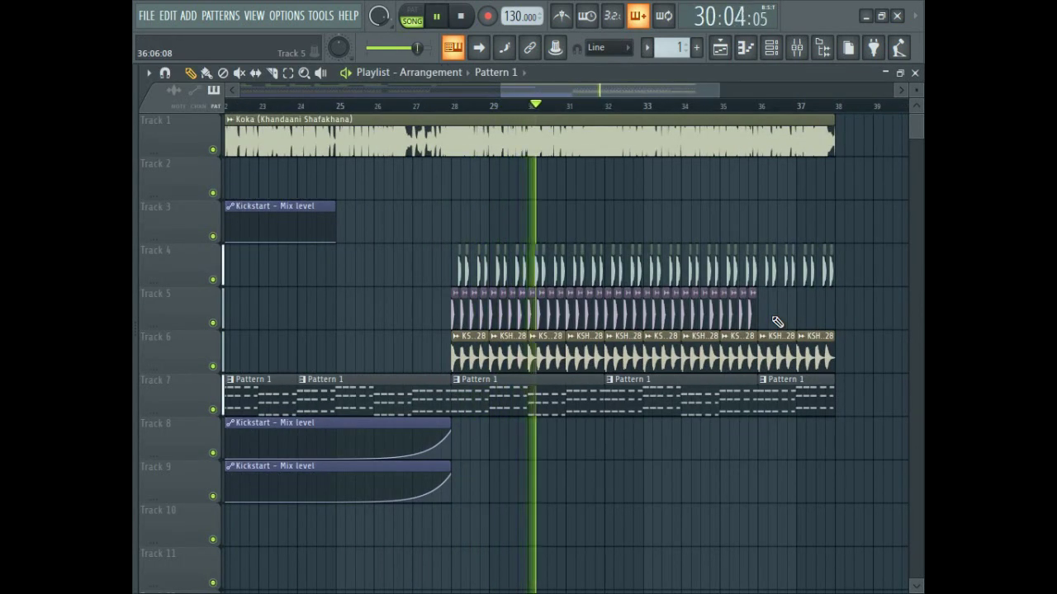
# Mute and unmute Track 6 during playback to compare, and adjust the KSHMR_Drop_Clap_03_128 channel volume
pyautogui.click(213, 366)
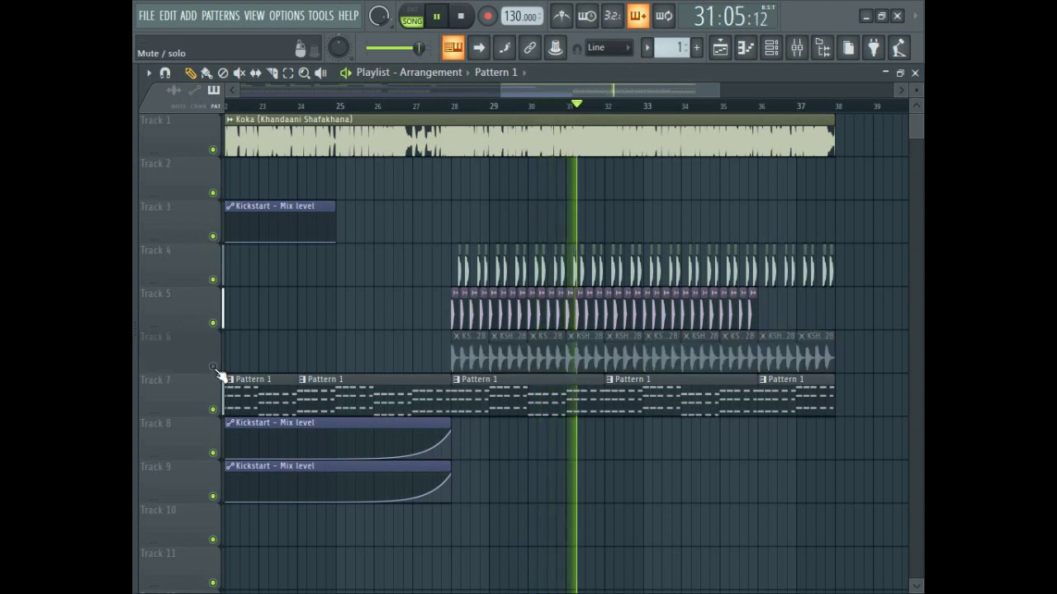
pyautogui.click(214, 367)
pyautogui.doubleClick(473, 362)
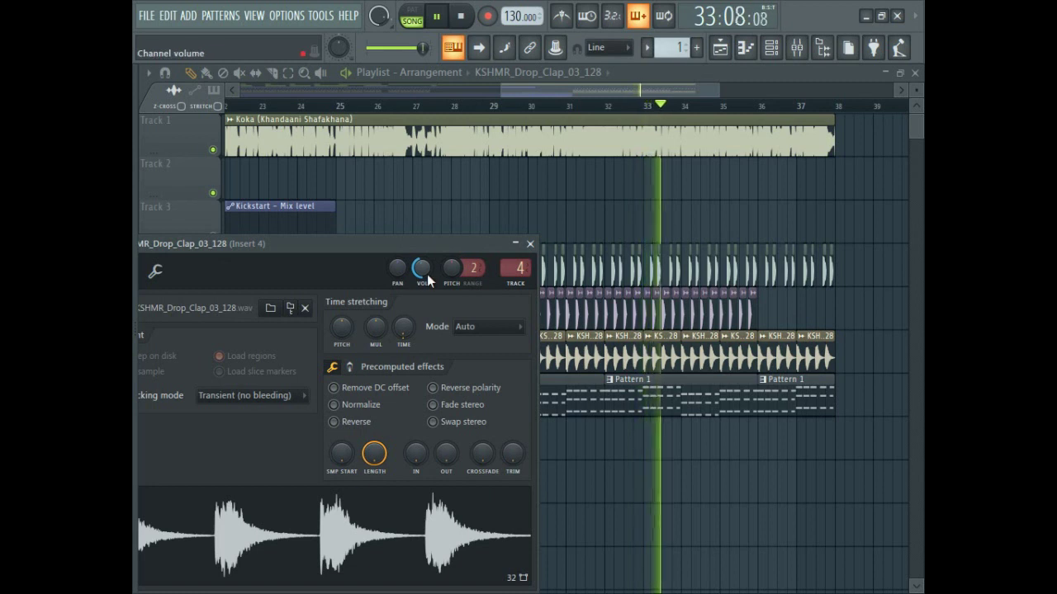
pyautogui.click(530, 243)
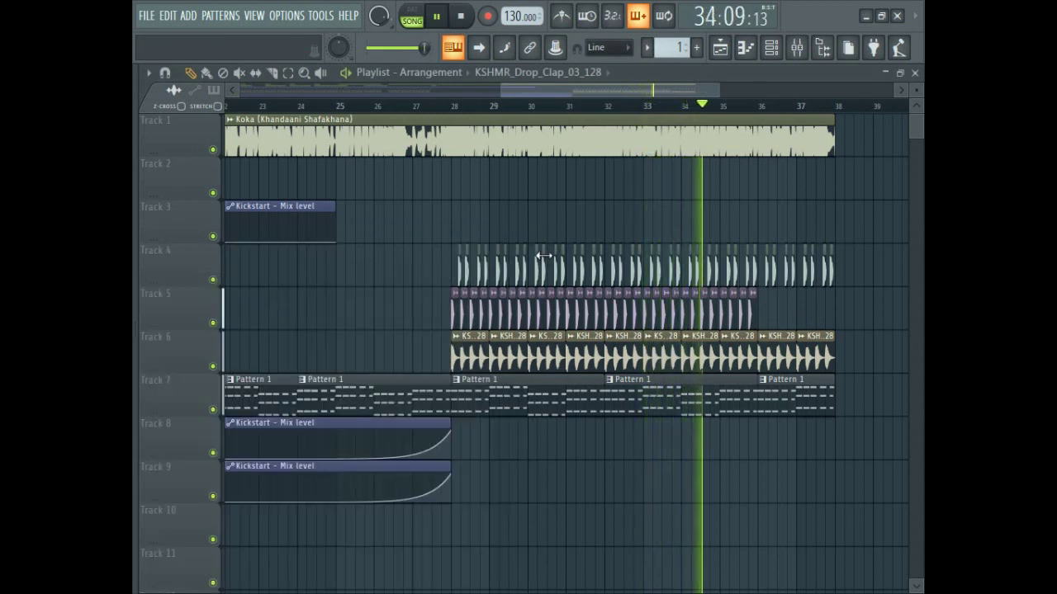
pyautogui.scroll(-3, 702, 322)
pyautogui.scroll(4, 594, 322)
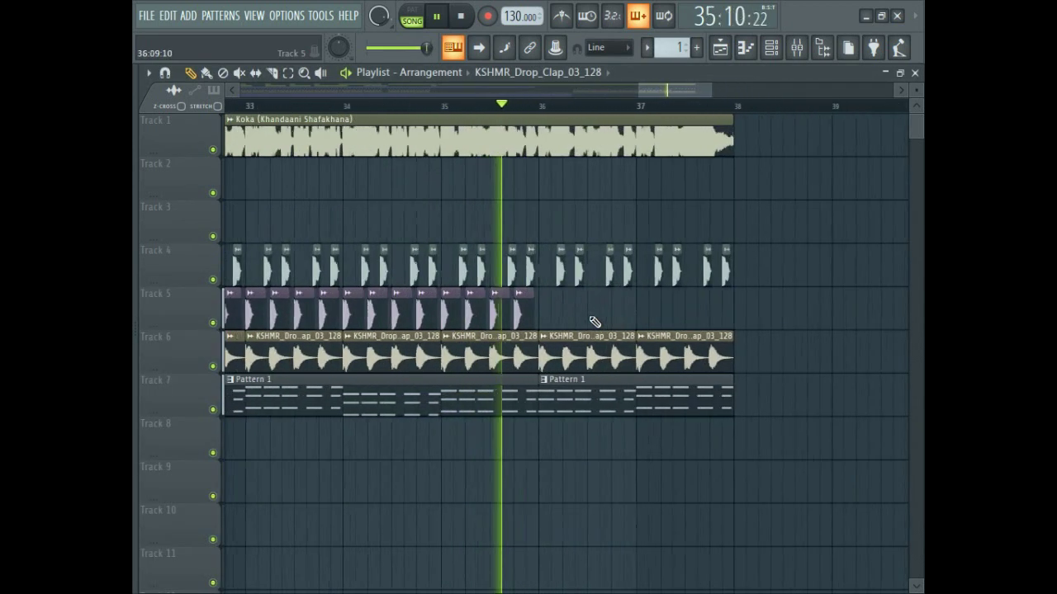
pyautogui.scroll(-5, 780, 271)
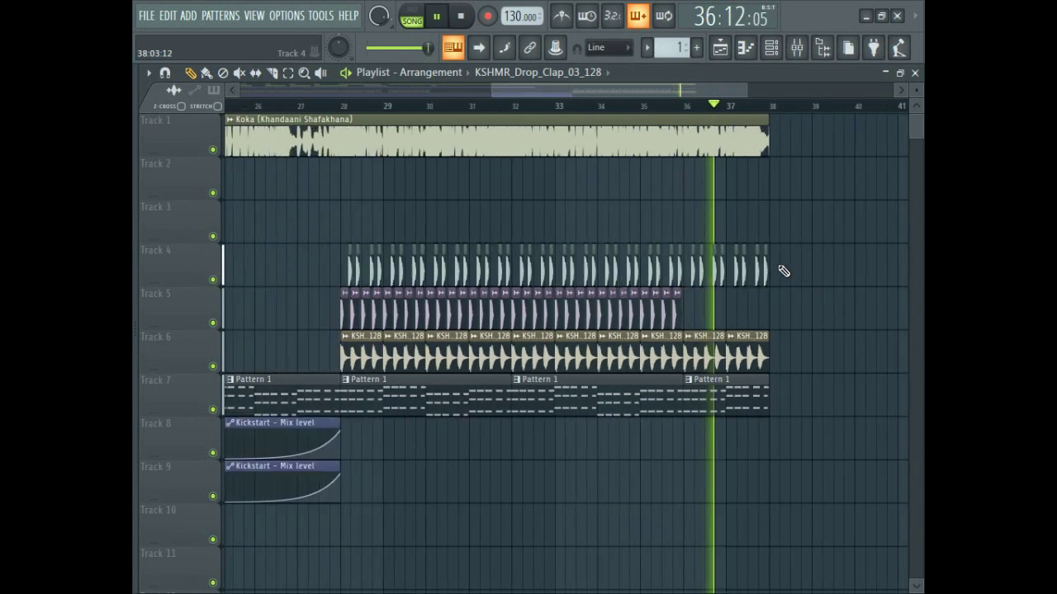
# Browse the KSHMR short drum fills in the 120-130 and 90-120 folders and preview KSHMR_Short_Drum_Fill_16_100
pyautogui.moveTo(211, 373); pyautogui.dragTo(445, 355)
pyautogui.scroll(2, 263, 314)
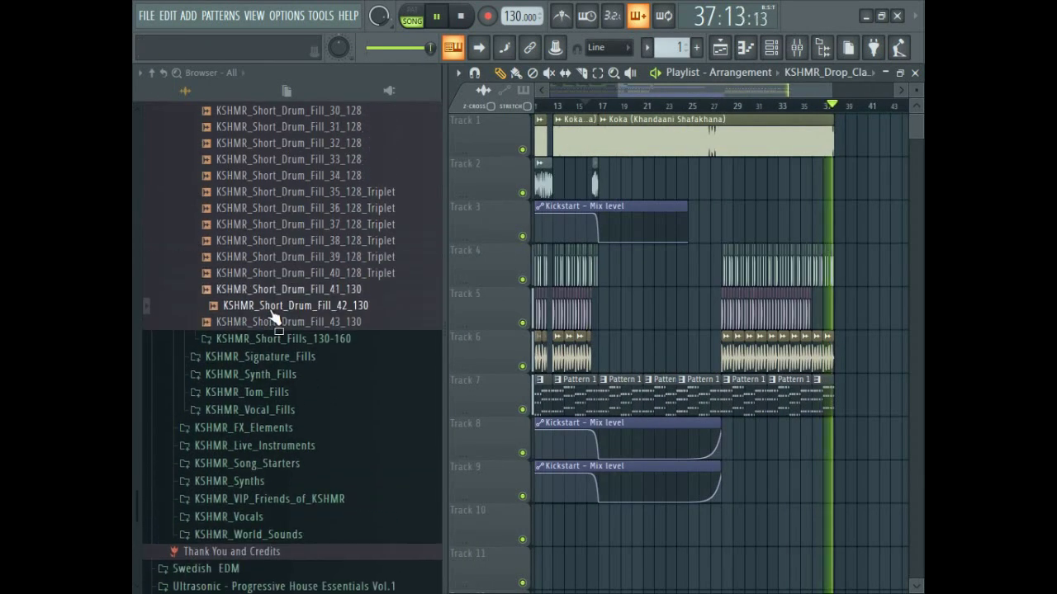
pyautogui.scroll(9, 306, 350)
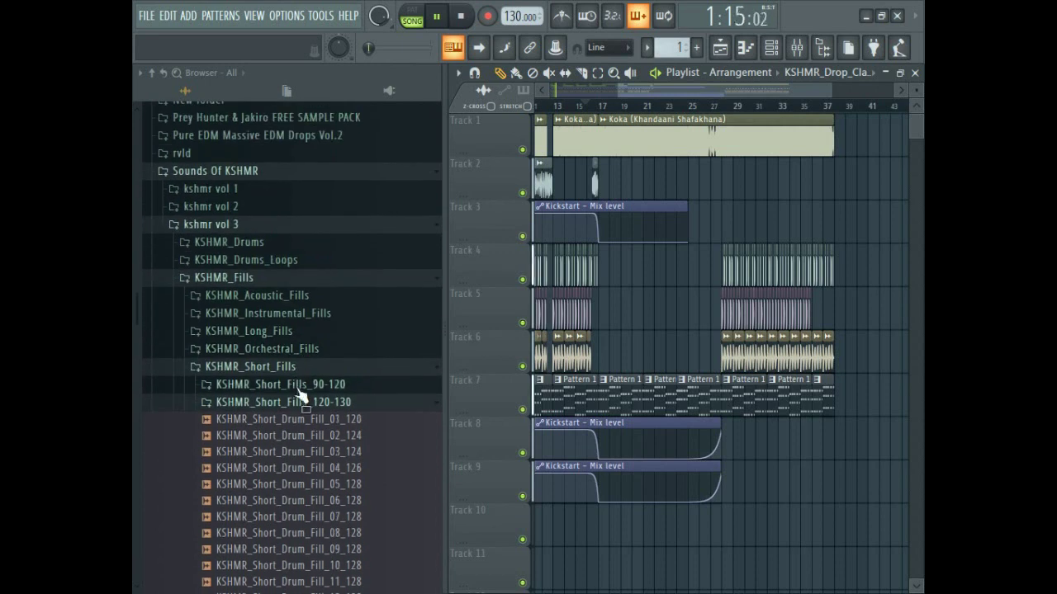
pyautogui.click(301, 402)
pyautogui.click(307, 392)
pyautogui.moveTo(313, 375); pyautogui.dragTo(316, 382)
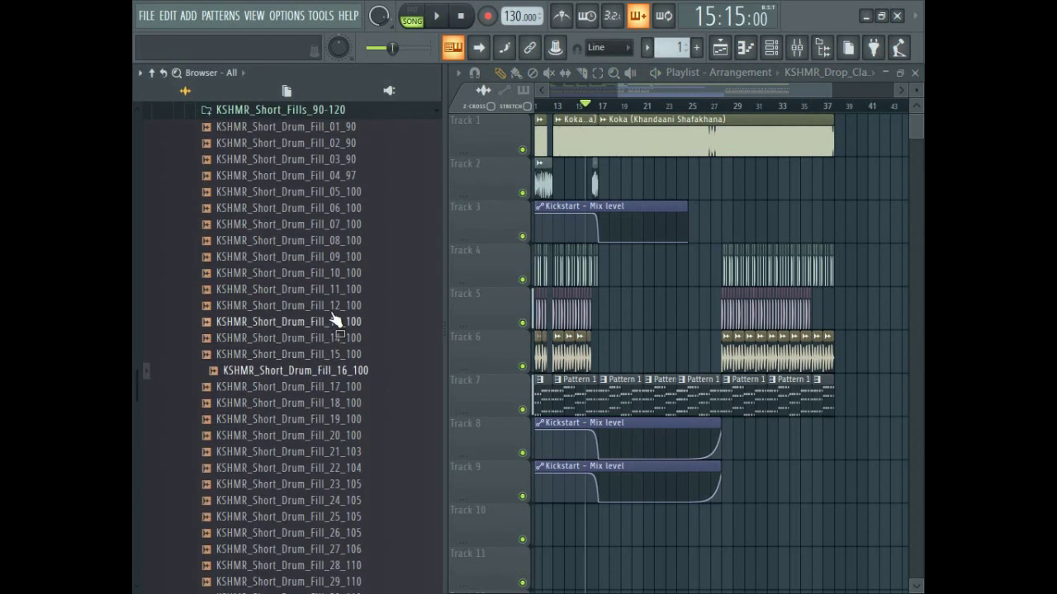
pyautogui.scroll(-6, 337, 321)
pyautogui.scroll(8, 342, 346)
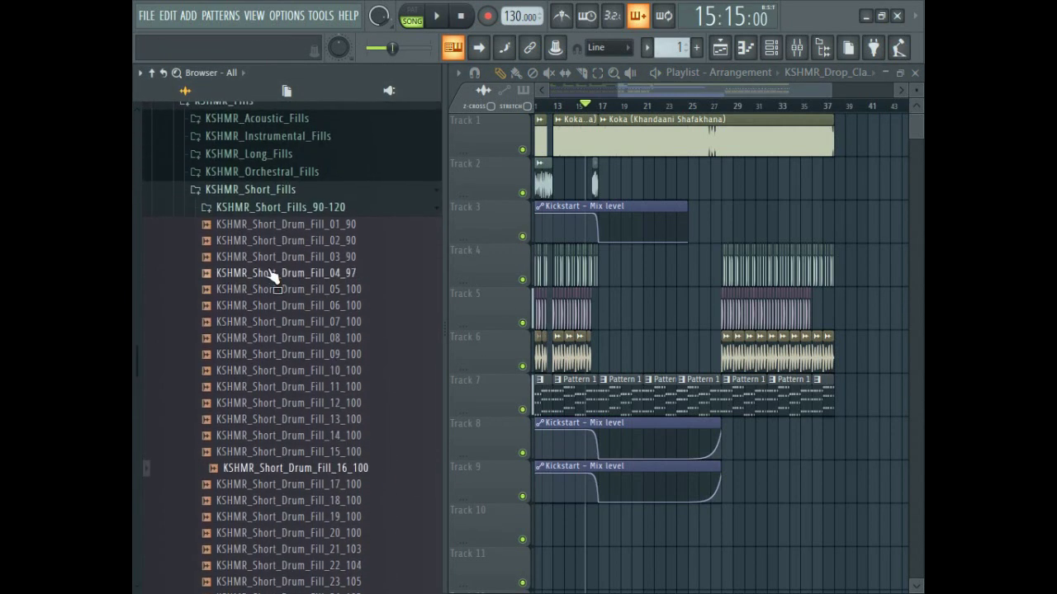
pyautogui.click(277, 208)
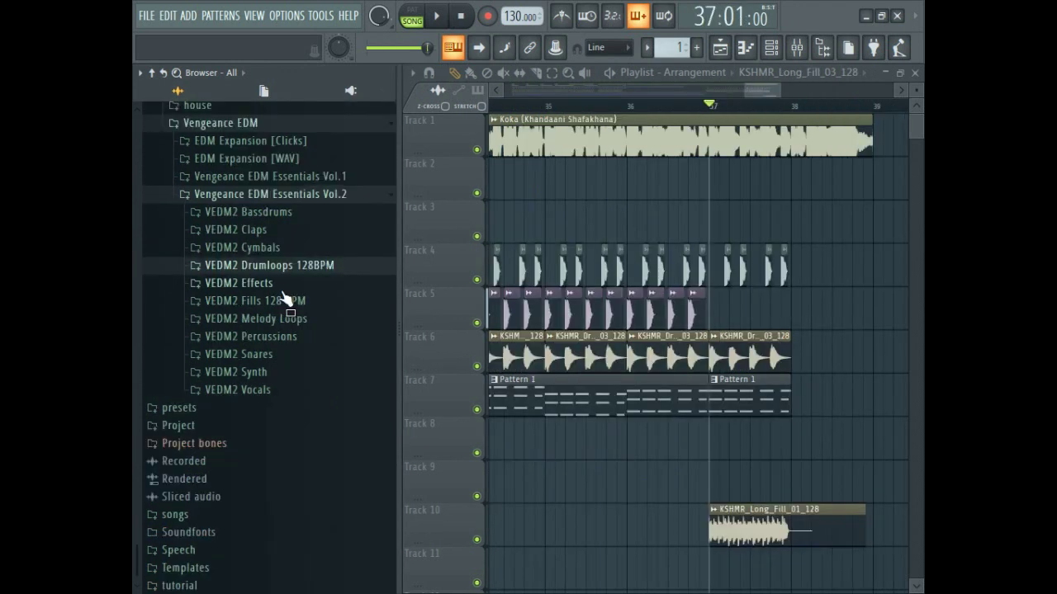
# Replace the KSHMR long fill on Track 10 at bar 37 with VEDM2 Long Fill 006 128 BPM from VEDM2 Long Fills
pyautogui.click(283, 298)
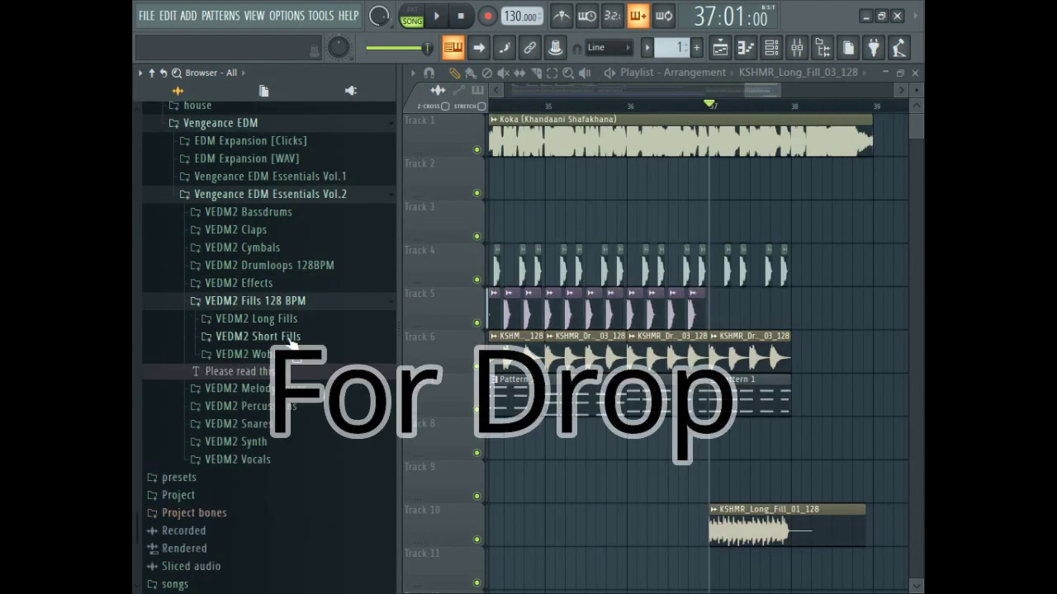
pyautogui.click(273, 315)
pyautogui.moveTo(285, 363); pyautogui.dragTo(291, 365)
pyautogui.scroll(-8, 327, 417)
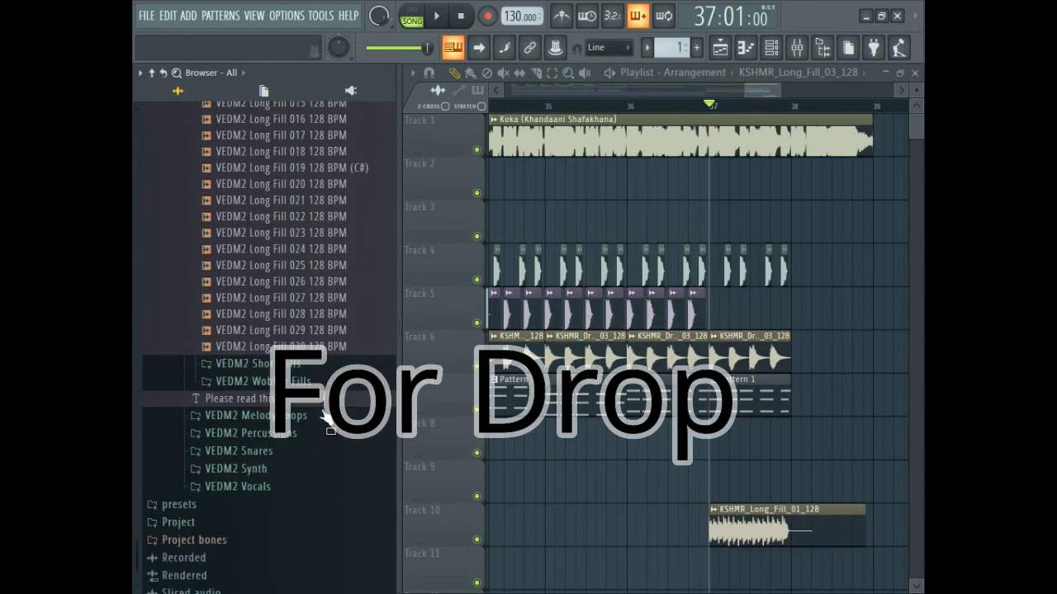
pyautogui.scroll(4, 327, 413)
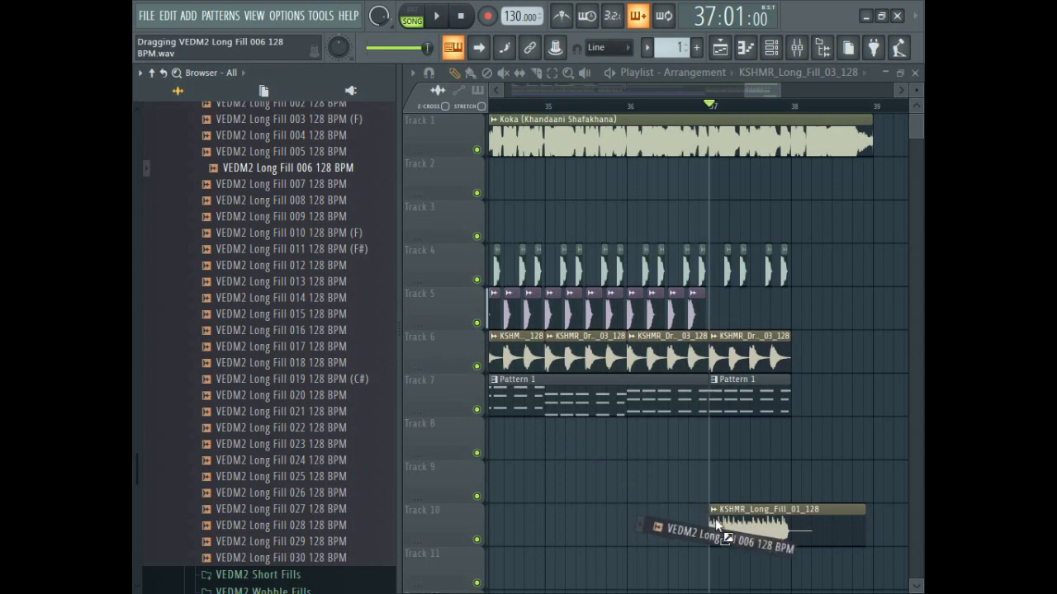
# Extend the start of the VEDM2 Long Fill 006 clip back to bar 33, making it six bars long, and adjust its channel volume
pyautogui.scroll(-2, 673, 491)
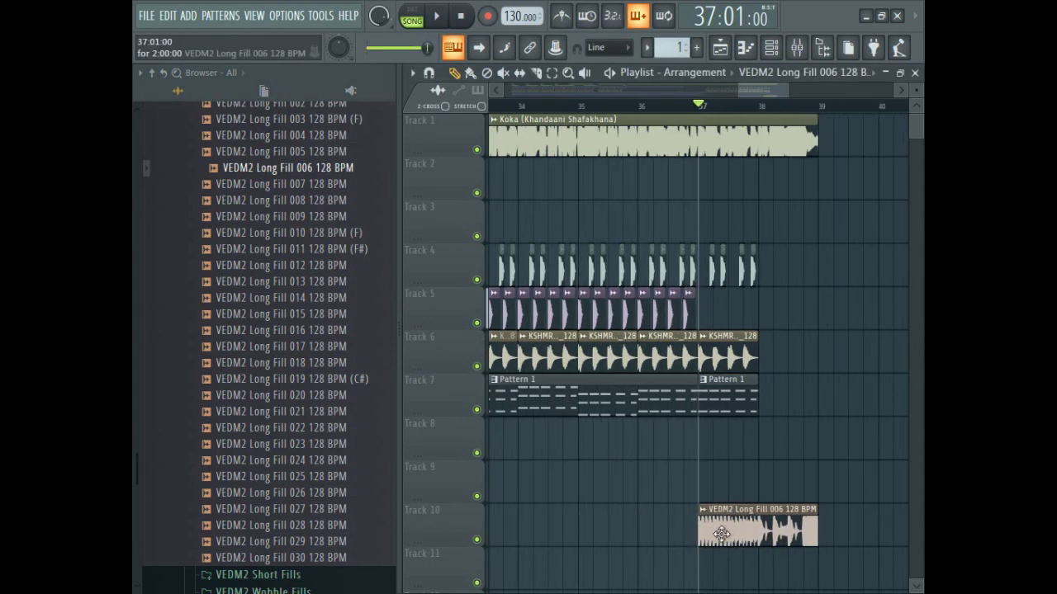
pyautogui.moveTo(700, 528); pyautogui.dragTo(489, 528)
pyautogui.scroll(-2, 578, 537)
pyautogui.moveTo(564, 536); pyautogui.dragTo(557, 536)
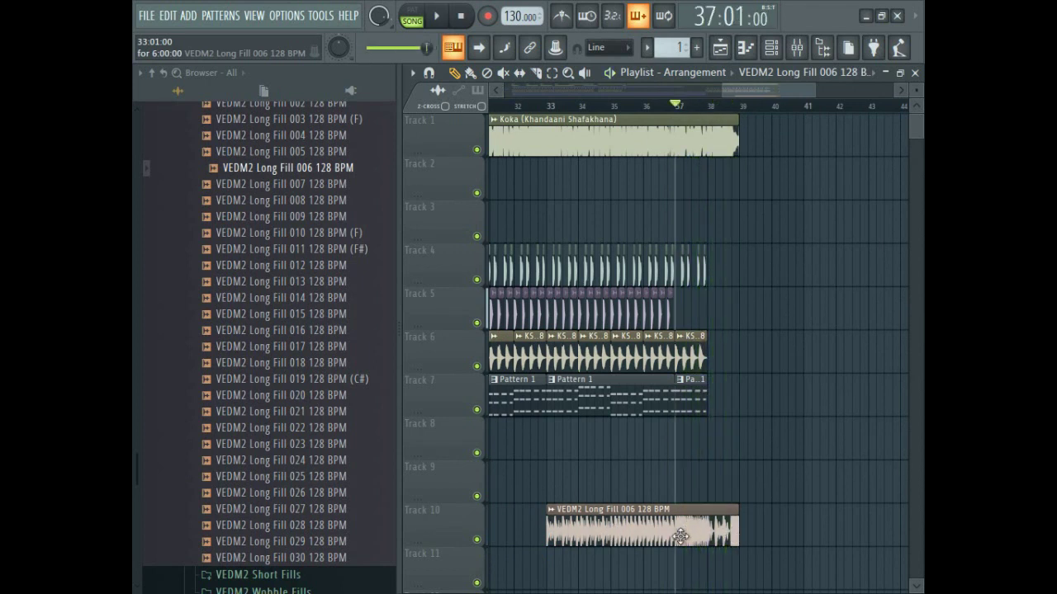
pyautogui.doubleClick(680, 536)
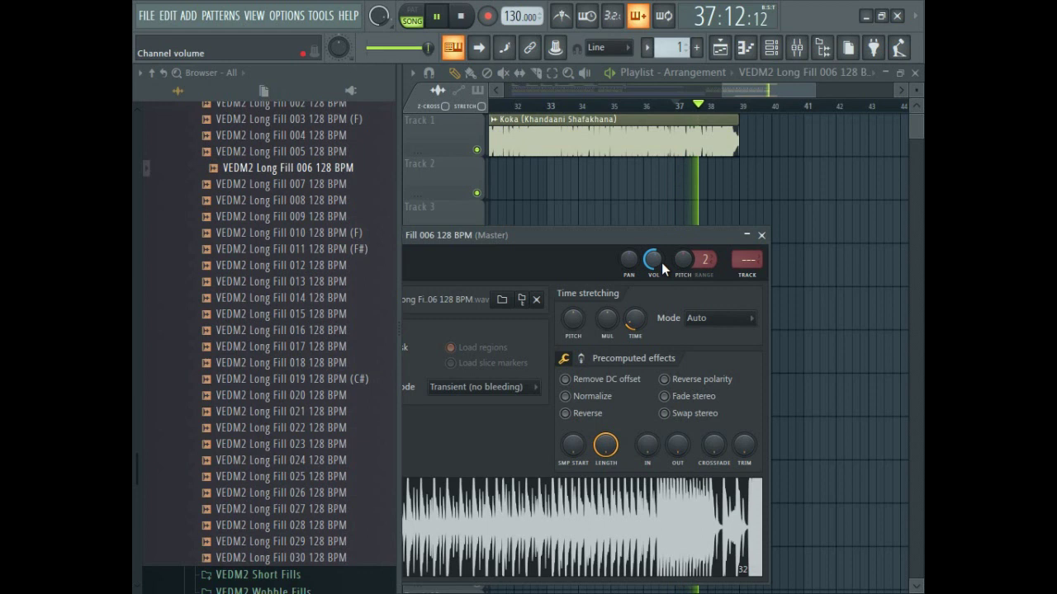
pyautogui.click(761, 236)
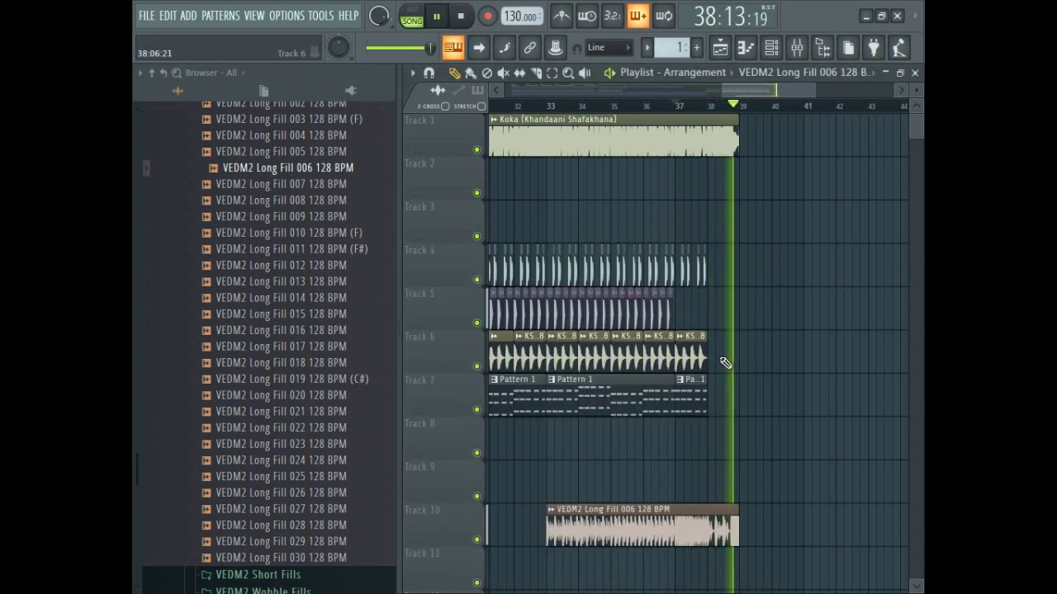
# Browse the KSHMR Big_Kicks and Punchy_Kicks folders and replace the Track 3 kick sample with KSHMR_Punchy_Kick_11_E
pyautogui.scroll(3, 721, 361)
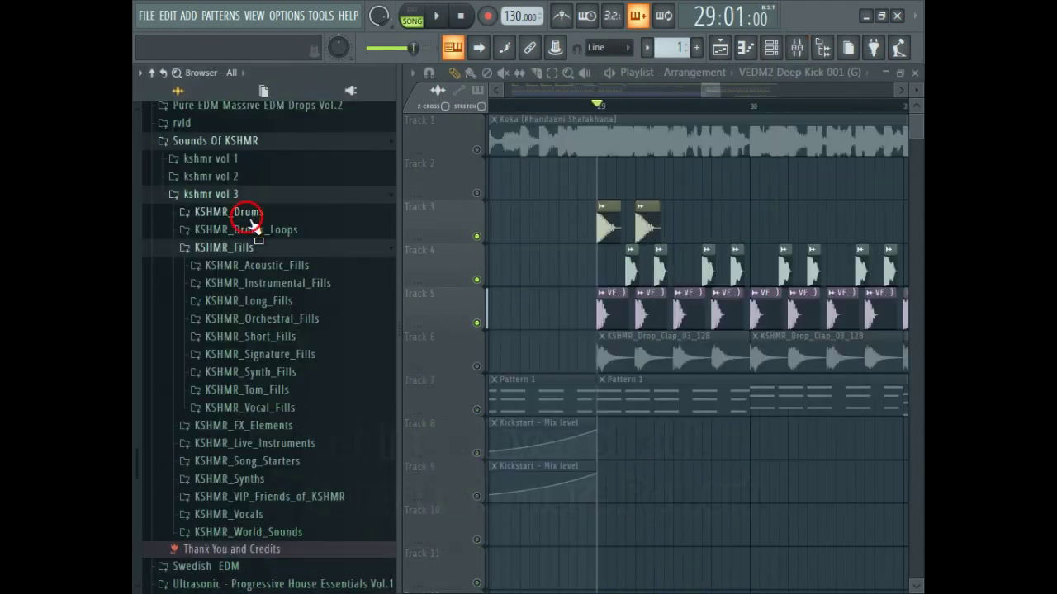
pyautogui.click(248, 214)
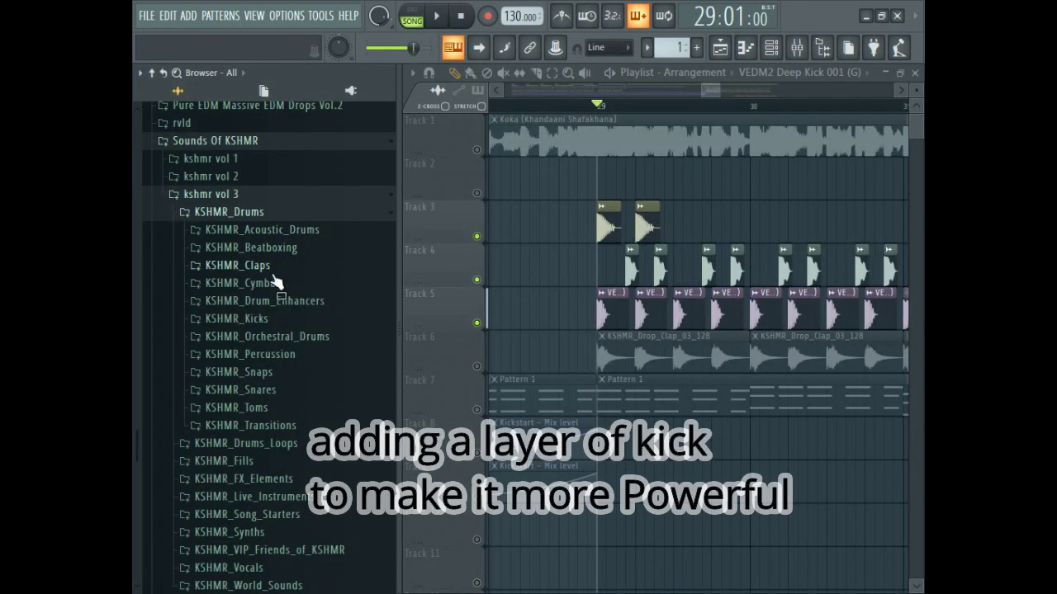
pyautogui.click(239, 319)
pyautogui.click(310, 340)
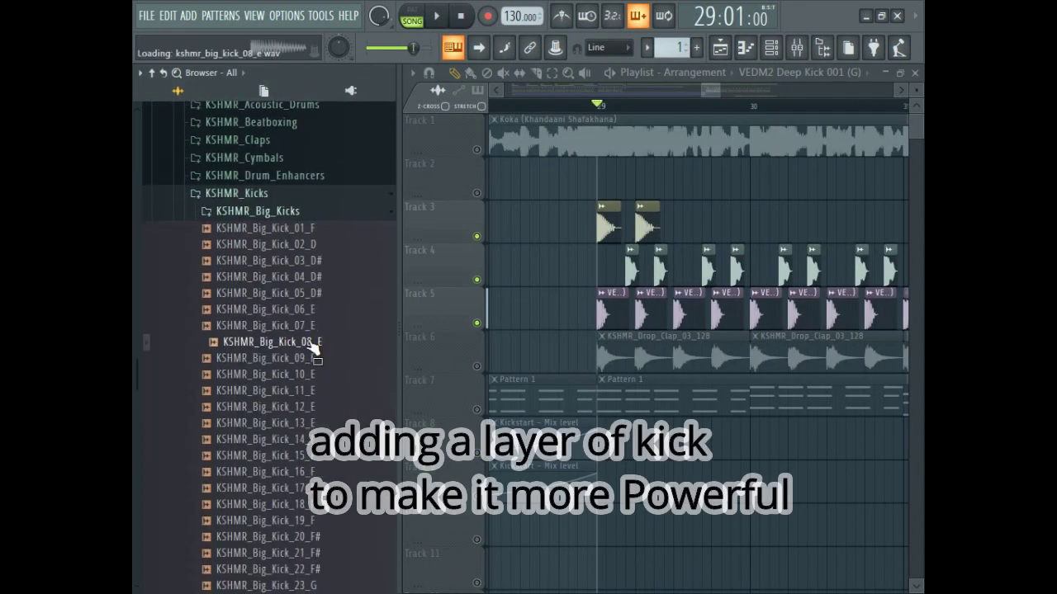
pyautogui.click(283, 209)
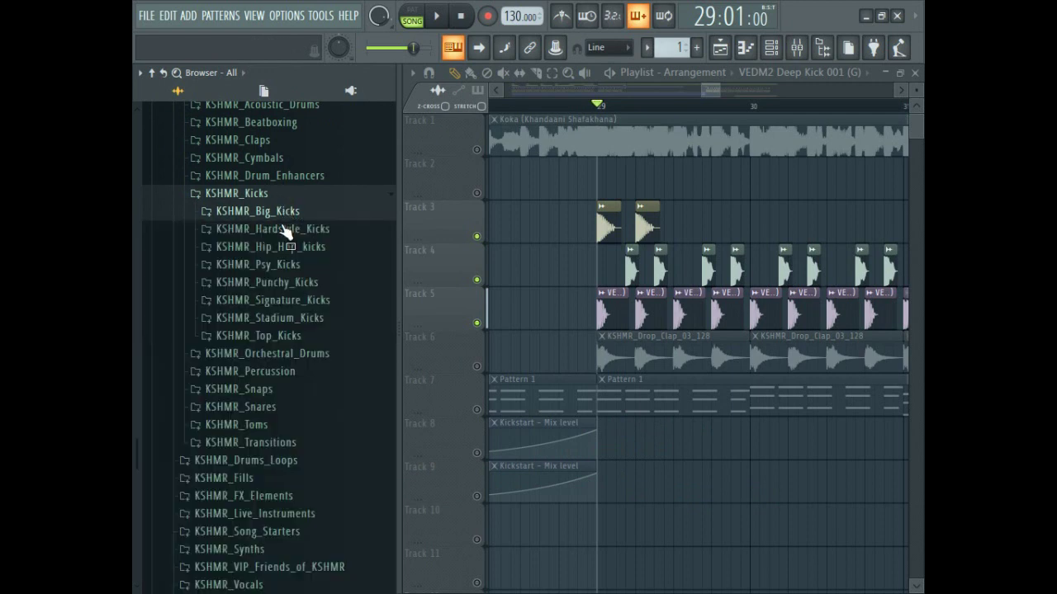
pyautogui.click(307, 282)
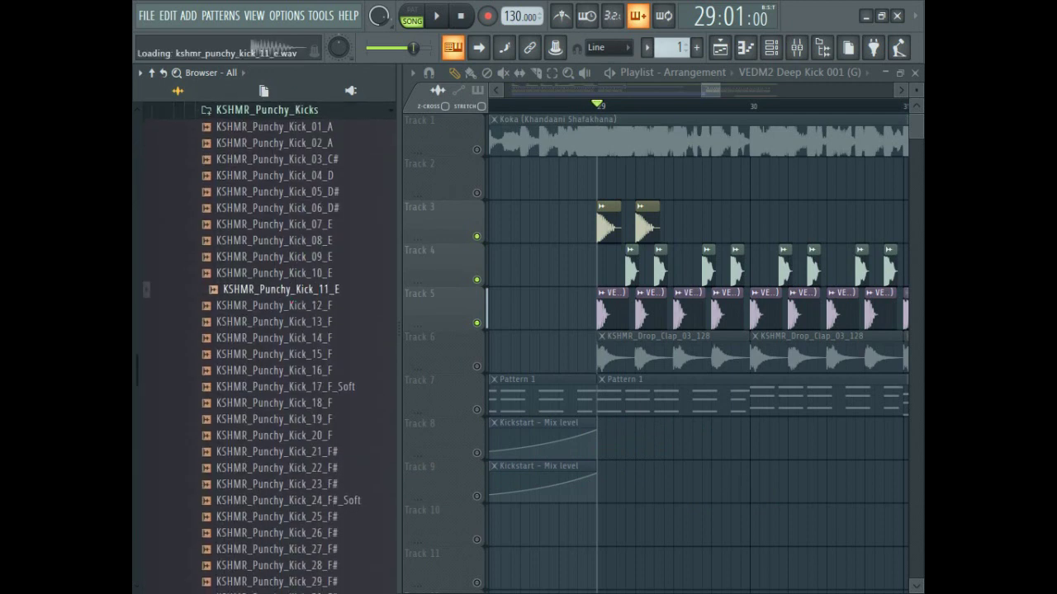
# Copy the punchy kick clips on Track 3 so that one falls on every beat of bars 29 and 30
pyautogui.moveTo(609, 225); pyautogui.dragTo(616, 227)
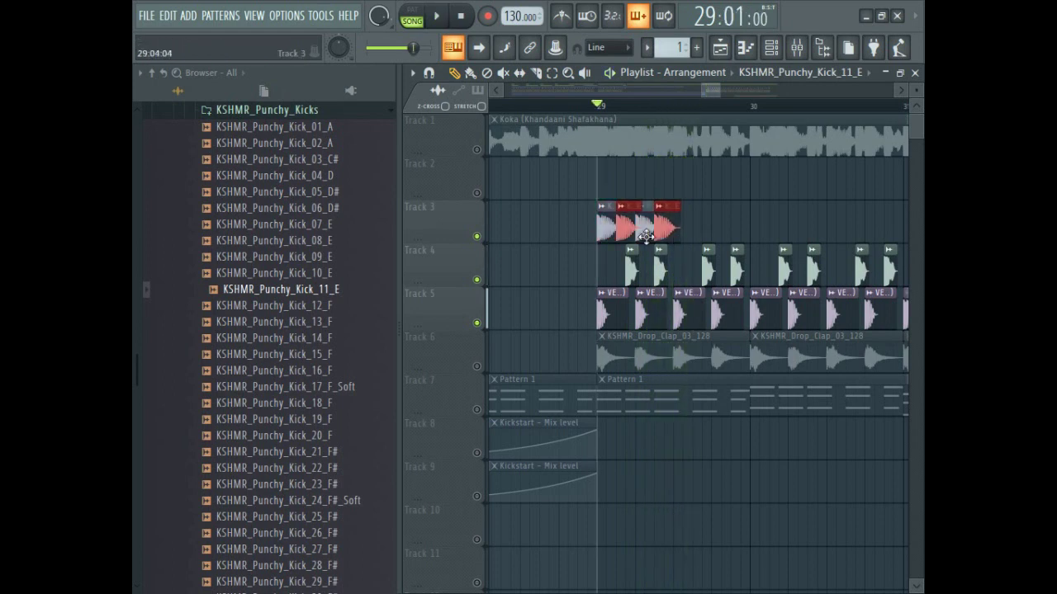
pyautogui.moveTo(646, 237); pyautogui.dragTo(687, 240)
pyautogui.press('space')
pyautogui.moveTo(760, 216); pyautogui.dragTo(846, 253)
pyautogui.press('space')
pyautogui.press('space')
# Duplicate the Track 3 punchy kicks on every beat through bar 36 and play the layered drop from bar 29
pyautogui.scroll(-4, 575, 223)
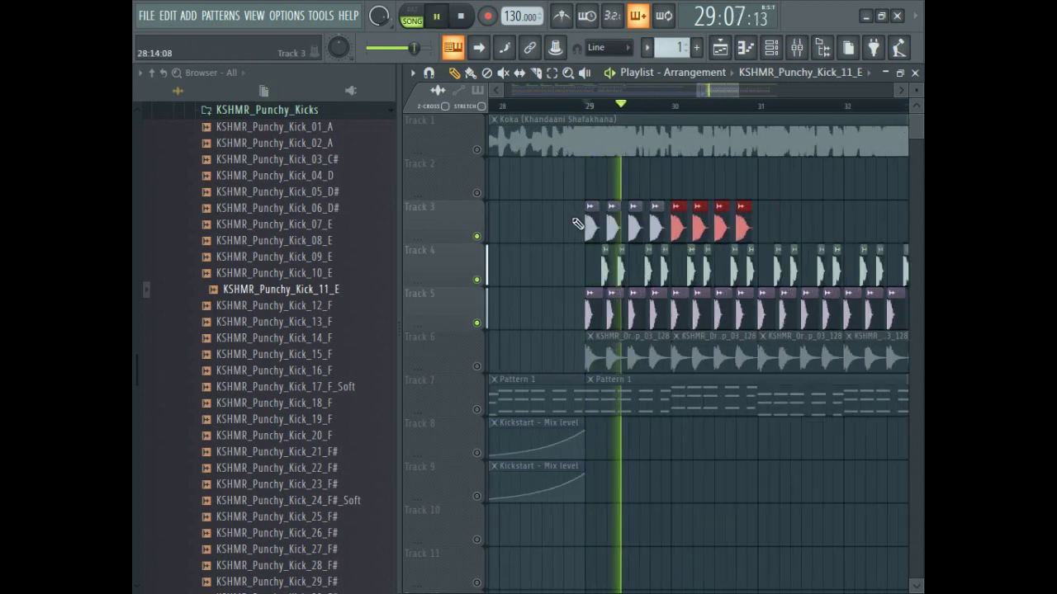
pyautogui.moveTo(720, 239); pyautogui.dragTo(678, 236)
pyautogui.moveTo(776, 235); pyautogui.dragTo(538, 260)
pyautogui.moveTo(825, 206); pyautogui.dragTo(583, 241)
pyautogui.moveTo(854, 219); pyautogui.dragTo(766, 235)
pyautogui.press('space')
pyautogui.press('space')
pyautogui.click(596, 134)
pyautogui.click(601, 106)
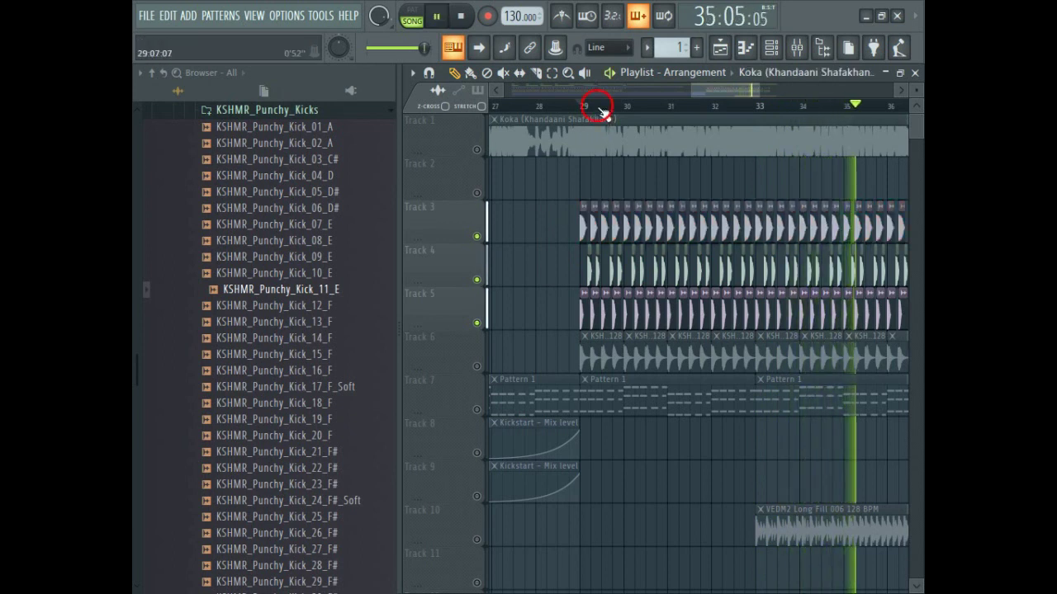
pyautogui.rightClick(626, 231)
pyautogui.hotkey('ctrl', 'z')
pyautogui.scroll(-2, 576, 237)
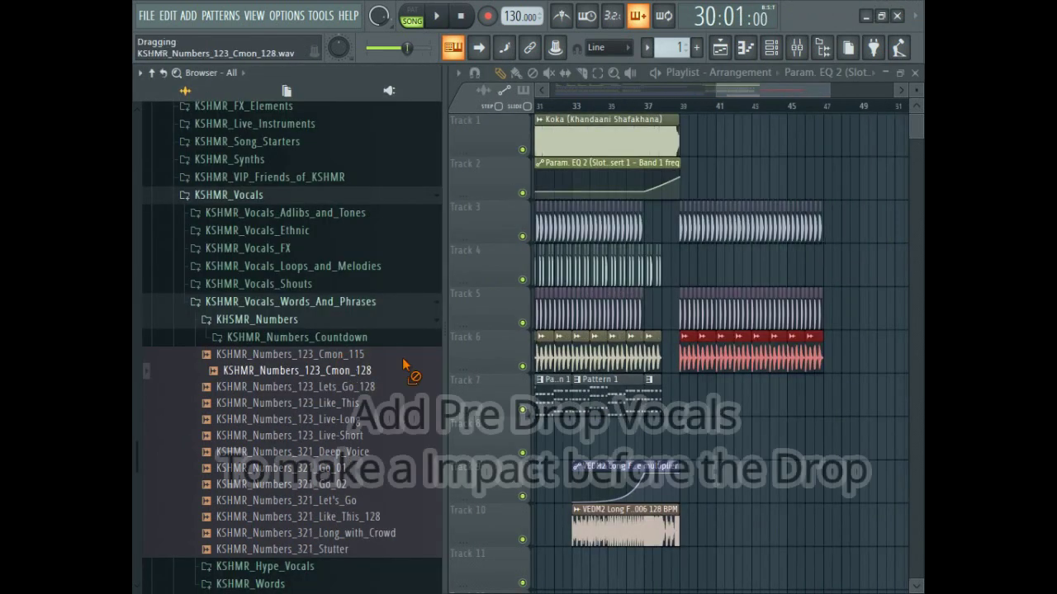
# Place the KSHMR_Numbers_123_Cmon_128 vocal on Track 4 at bar 38, before the drop, and lower its channel volume to about 68%
pyautogui.moveTo(413, 371); pyautogui.dragTo(686, 290)
pyautogui.scroll(3, 687, 291)
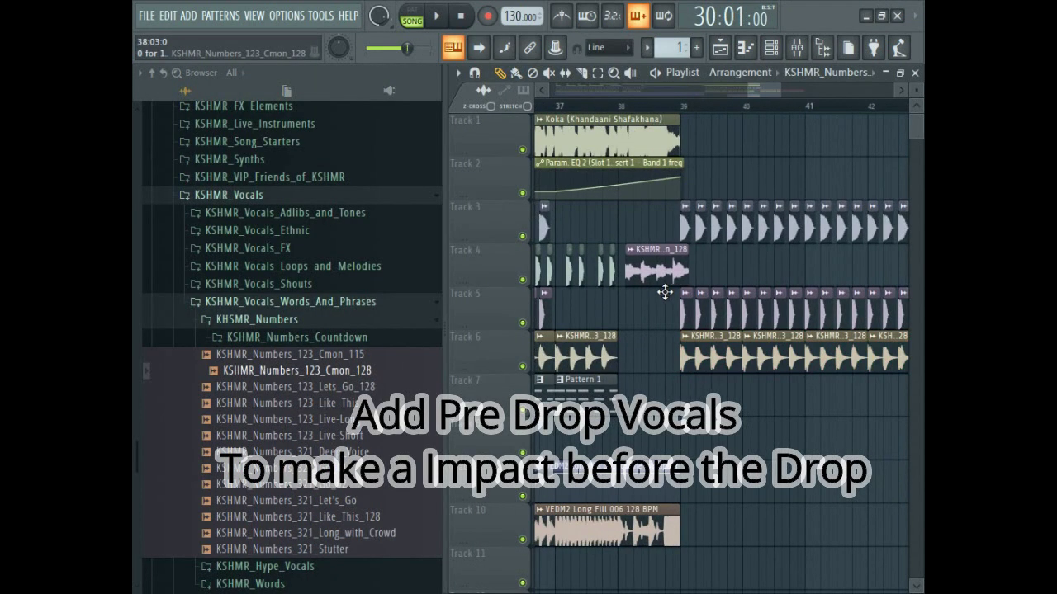
pyautogui.doubleClick(652, 283)
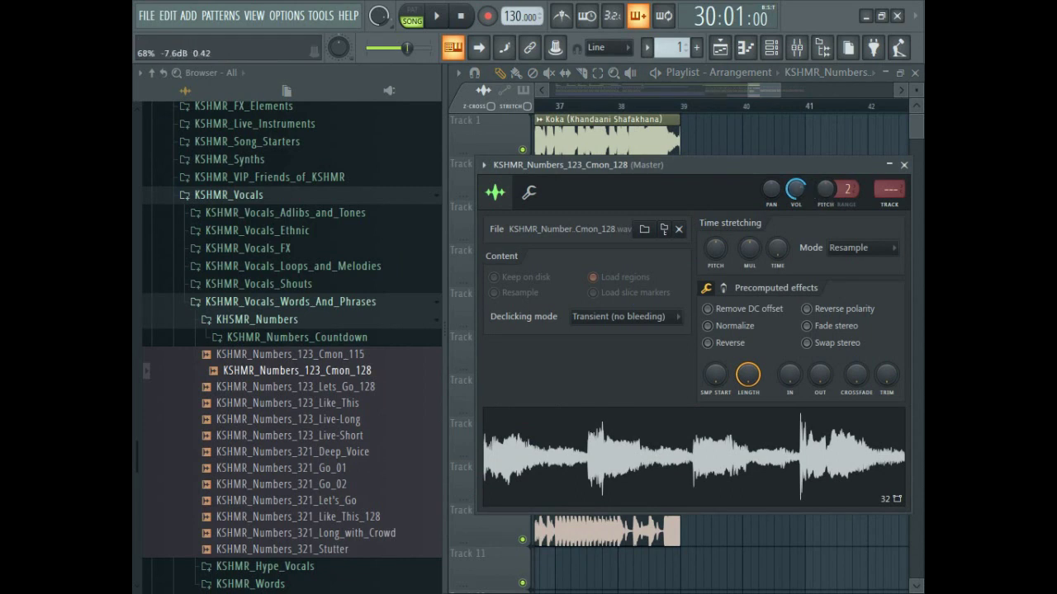
pyautogui.click(904, 165)
pyautogui.press('space')
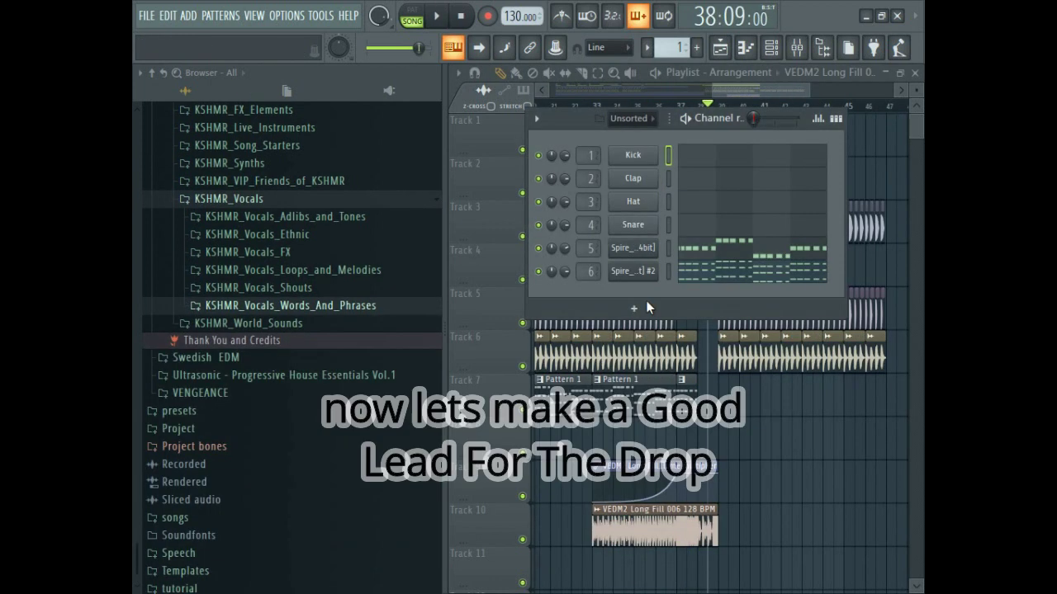
# Clone the Spire #2 channel as a third Spire instance for the drop lead and assign it to mixer track 9
pyautogui.rightClick(648, 266)
pyautogui.click(679, 407)
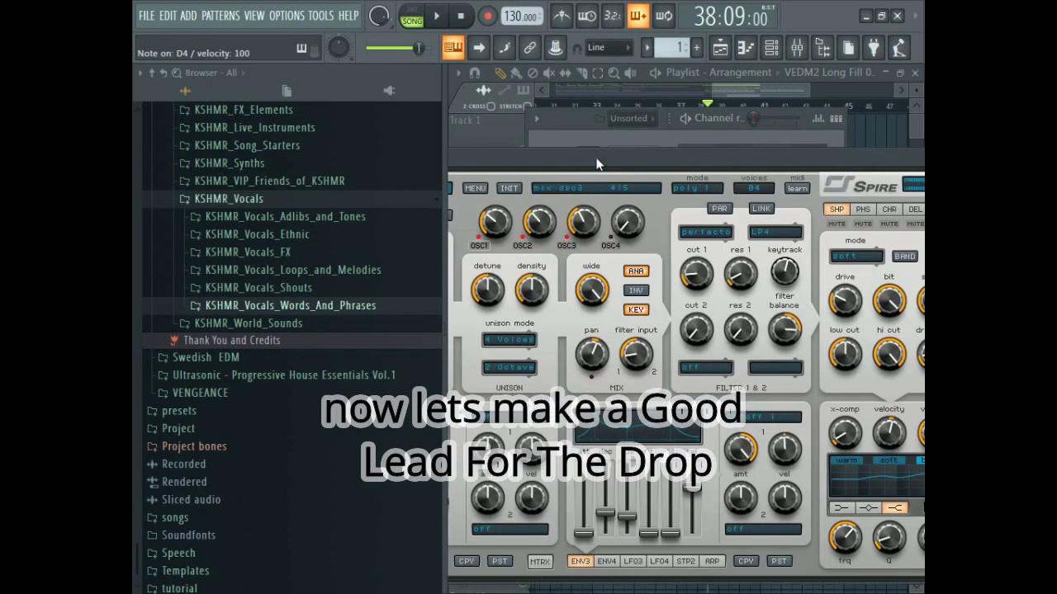
pyautogui.press('F9')
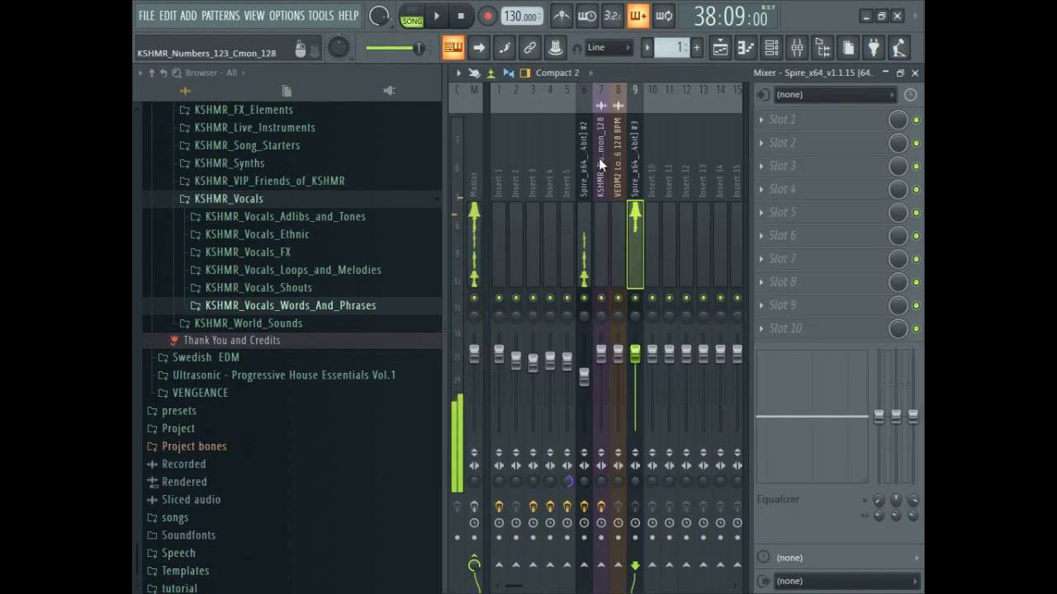
pyautogui.click(781, 52)
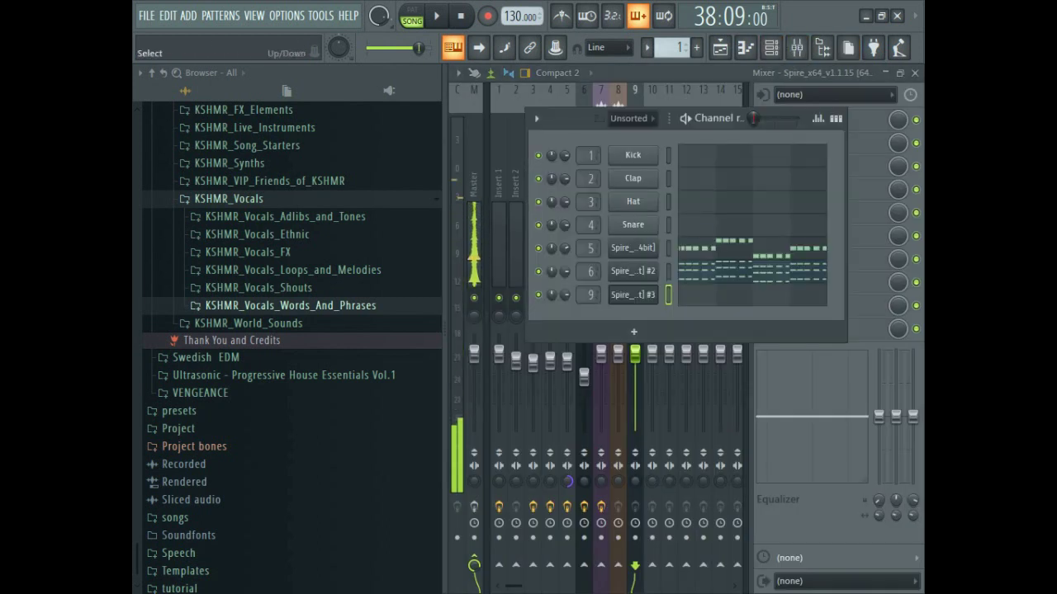
# Load LEAD - 90s State Lead in Spire #3, then step through the following Big Room and Big Roomer lead presets
pyautogui.click(634, 295)
pyautogui.click(487, 177)
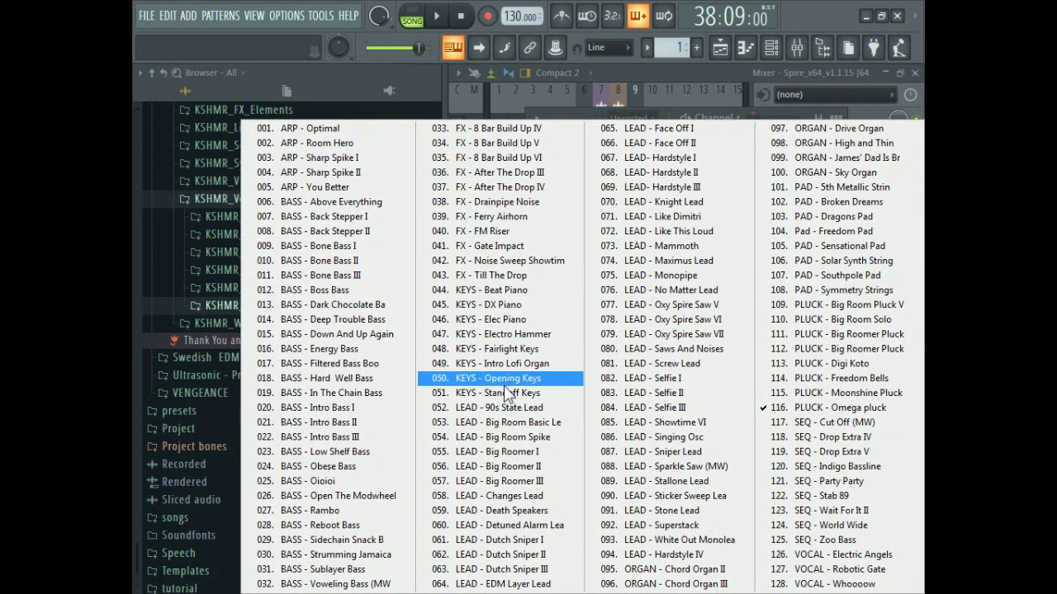
pyautogui.click(505, 409)
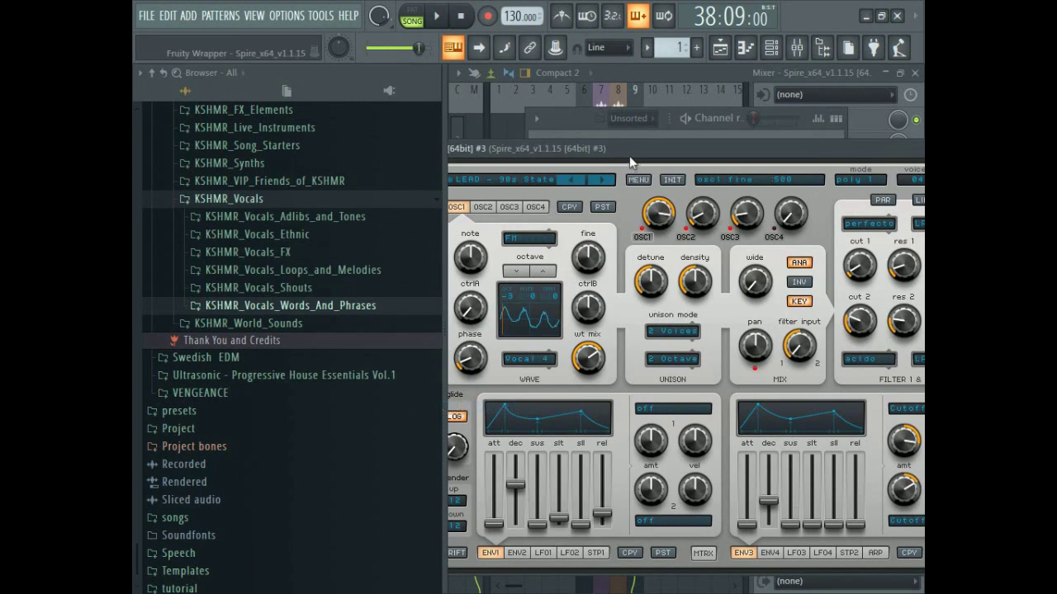
pyautogui.click(611, 179)
pyautogui.click(610, 180)
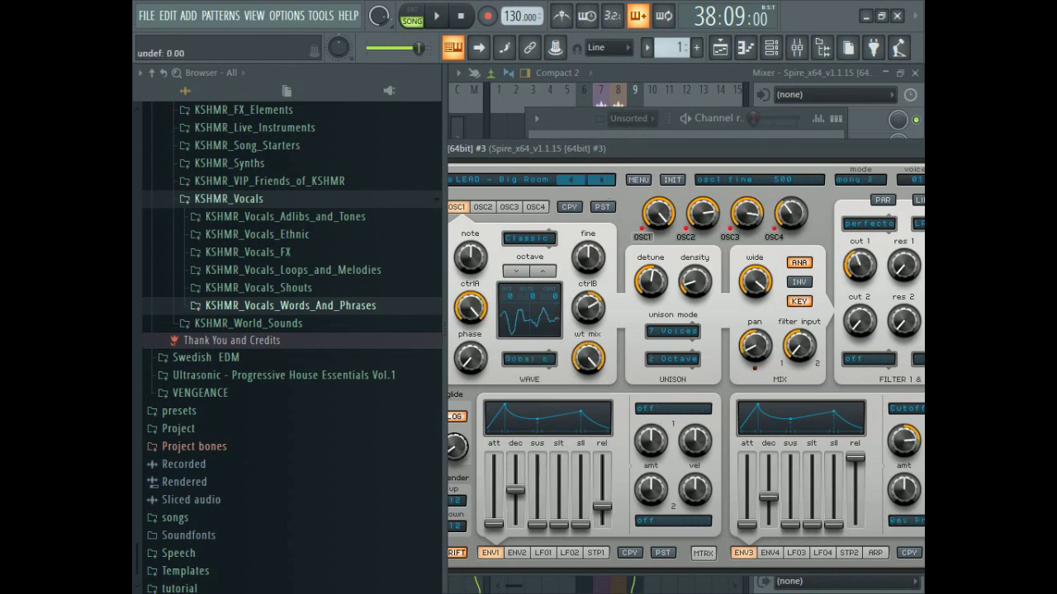
pyautogui.click(611, 179)
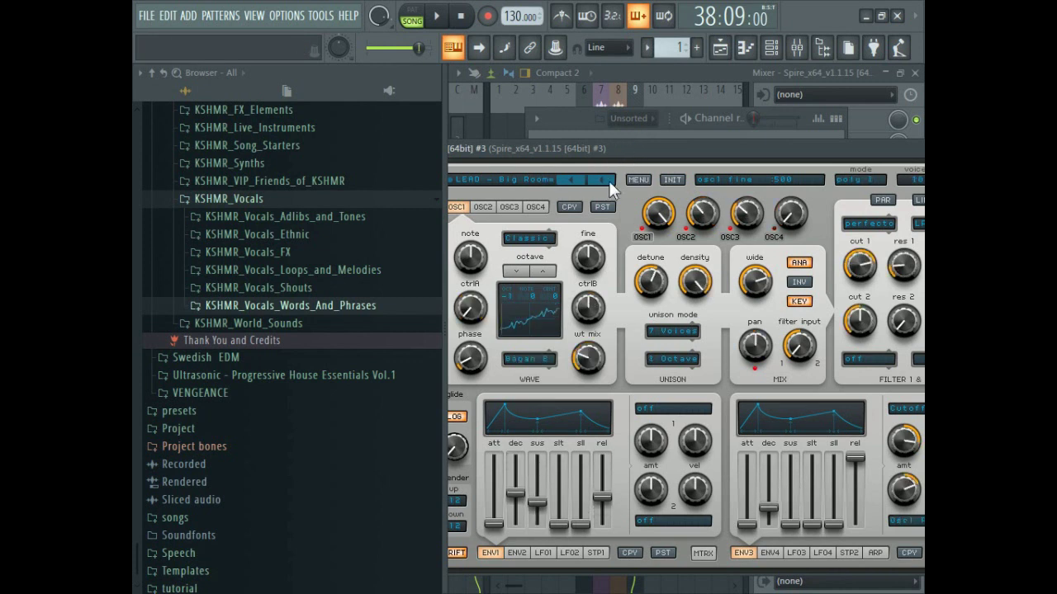
pyautogui.click(609, 180)
pyautogui.moveTo(917, 156); pyautogui.dragTo(551, 225)
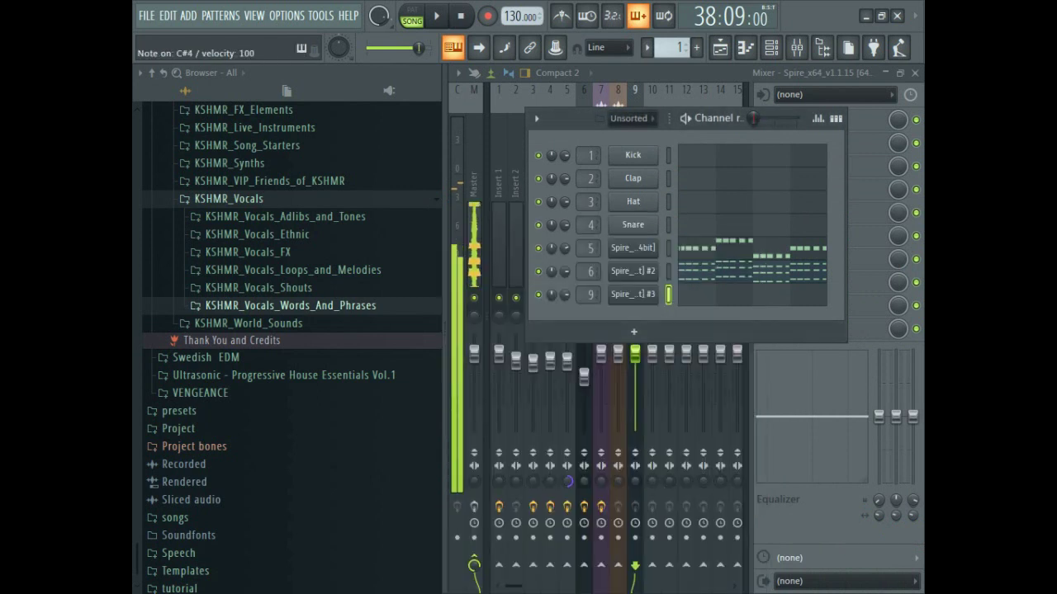
# Add Fruity Parametric EQ 2 to the first effect slot of the Spire #3 mixer track
pyautogui.click(715, 72)
pyautogui.click(795, 123)
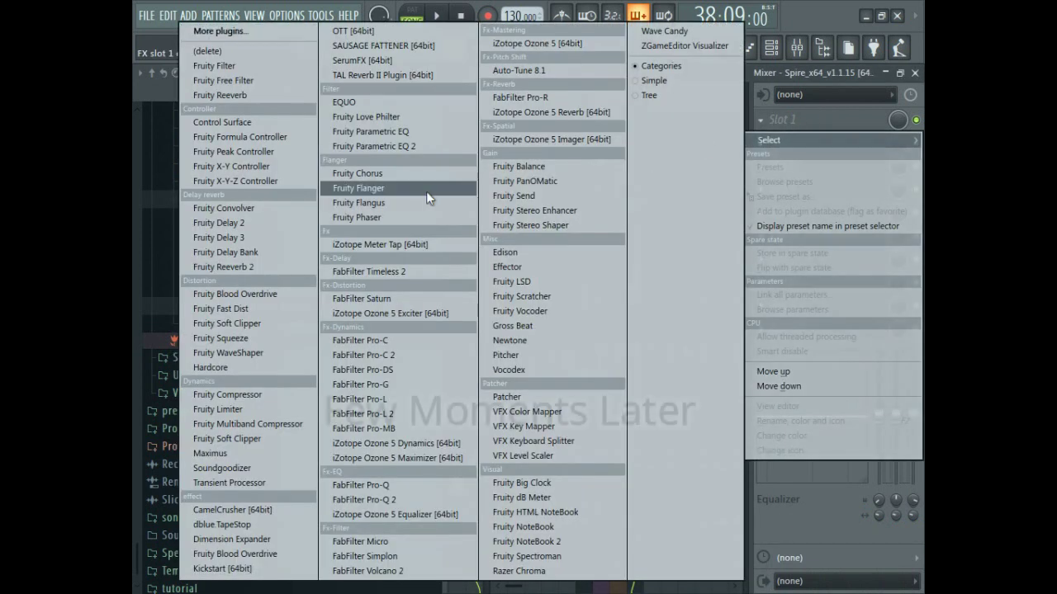
pyautogui.click(419, 150)
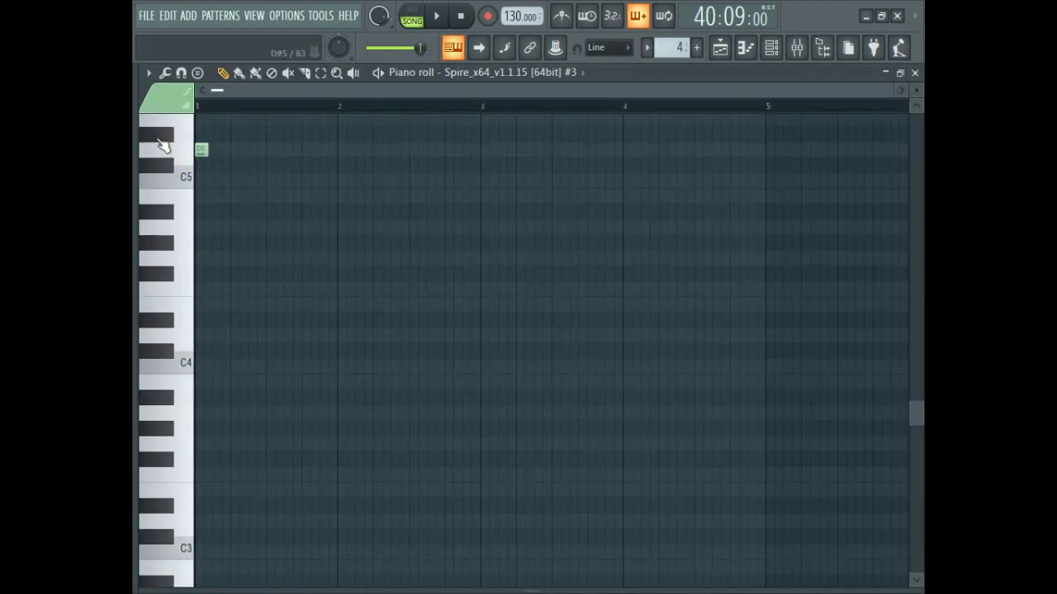
# Set the song position to bar 39 and audition Pattern 4 from the Spire #3 piano roll
pyautogui.click(720, 49)
pyautogui.press('space')
pyautogui.click(391, 107)
pyautogui.doubleClick(415, 153)
pyautogui.press('space')
pyautogui.press('space')
# Add a second, short D5 note at 1:04 in the Spire #3 lead, checking its timing against playback
pyautogui.click(240, 164)
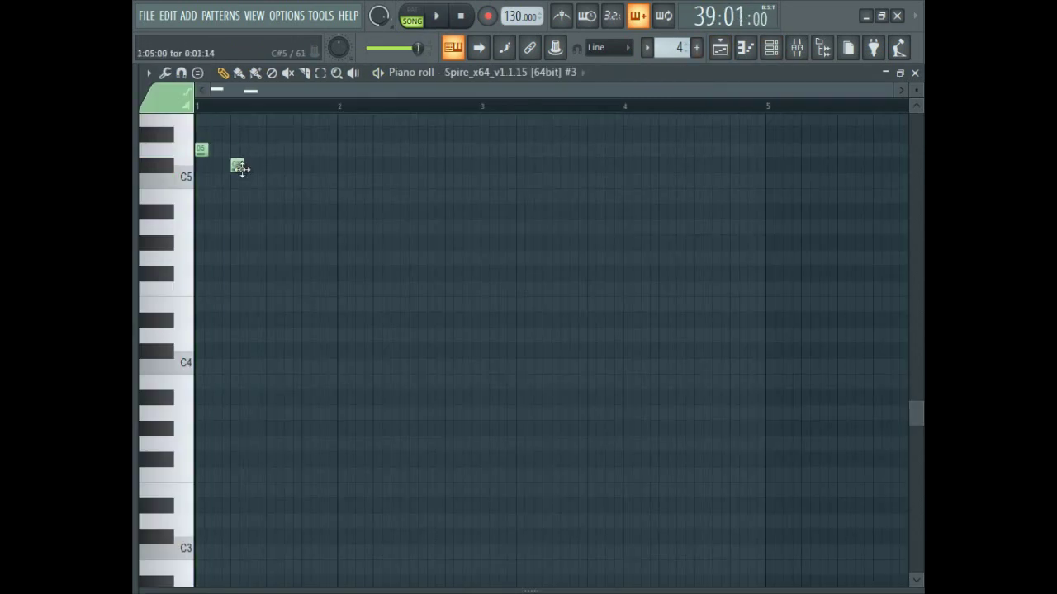
pyautogui.press('space')
pyautogui.scroll(2, 232, 183)
pyautogui.press('space')
pyautogui.press('space')
pyautogui.moveTo(289, 169); pyautogui.dragTo(312, 154)
pyautogui.press('space')
pyautogui.scroll(2, 190, 173)
pyautogui.press('space')
pyautogui.press('space')
pyautogui.press('space')
pyautogui.press('space')
pyautogui.press('space')
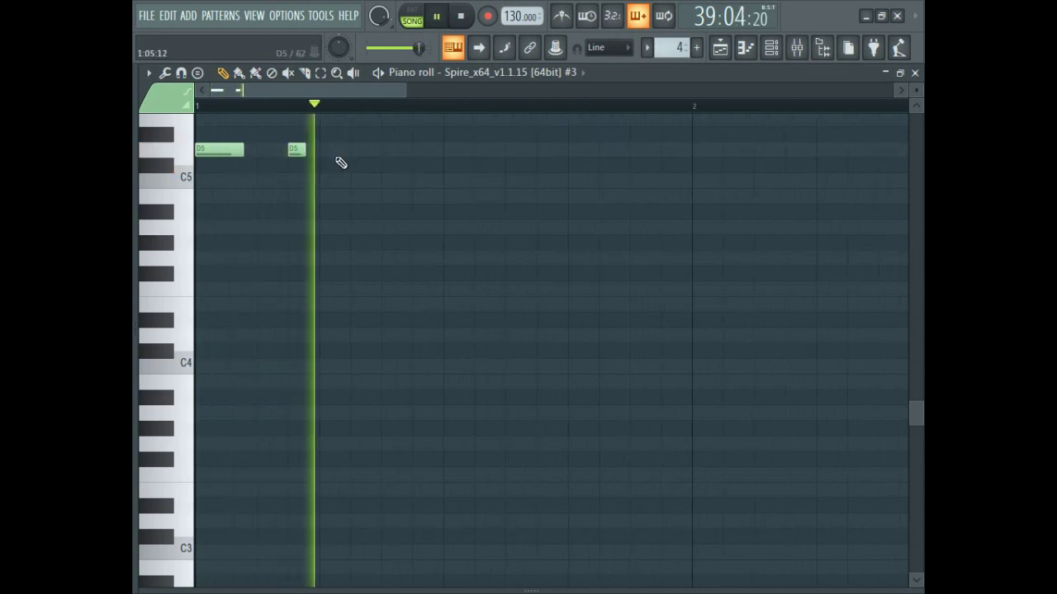
# Add short lead notes D5 at 1:05 and F5 at 1:06, auditioning them with the drums
pyautogui.press('space')
pyautogui.scroll(1, 341, 160)
pyautogui.press('space')
pyautogui.press('space')
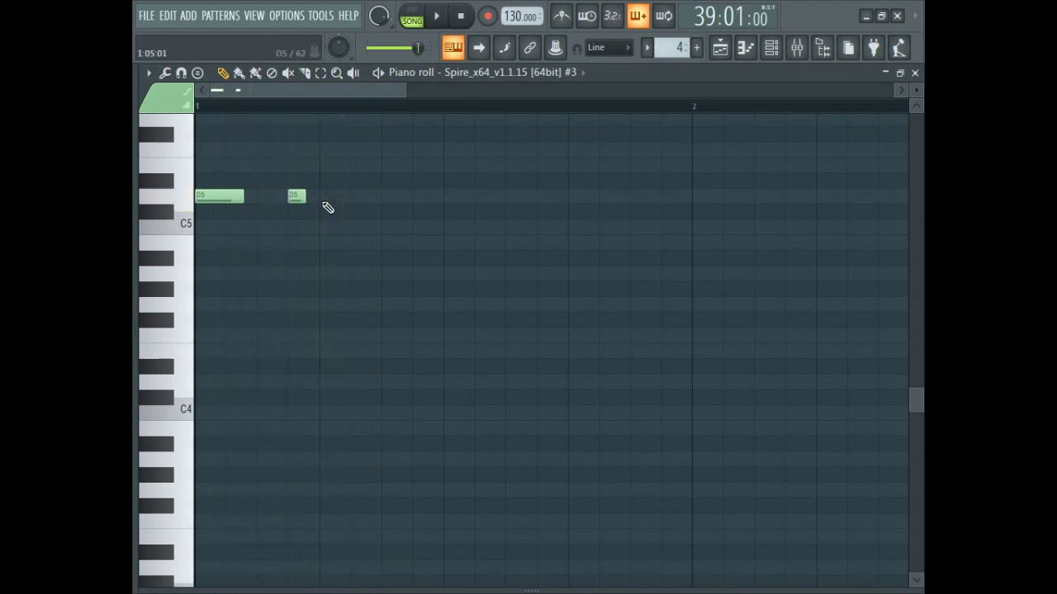
pyautogui.press('space')
pyautogui.press('space')
pyautogui.click(355, 166)
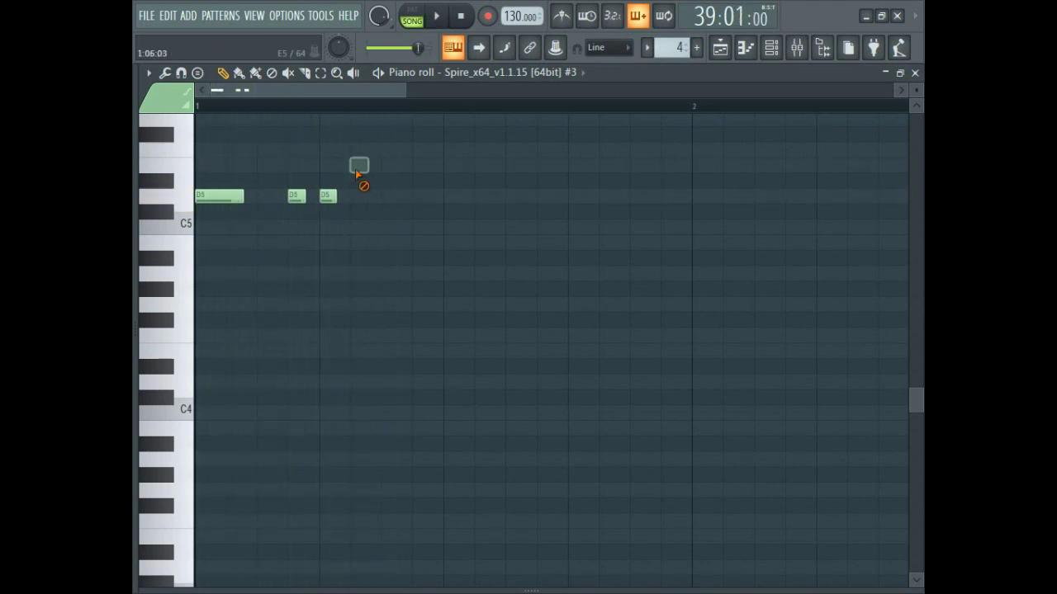
pyautogui.press('space')
pyautogui.press('space')
pyautogui.press('space')
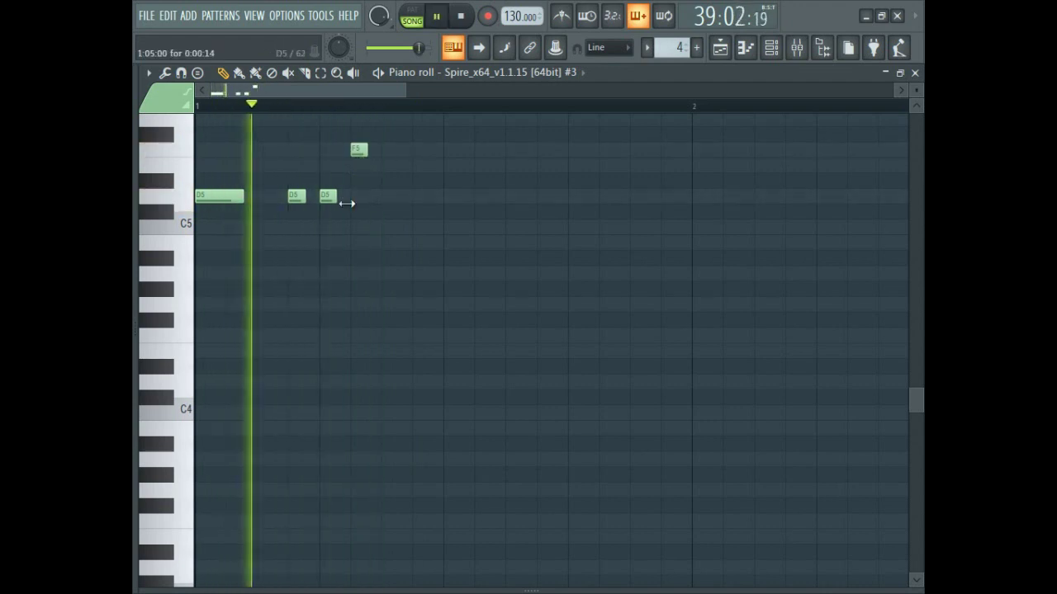
# Lengthen the D5 at 1:05 to about one step and add a matching D5 at 1:07
pyautogui.press('space')
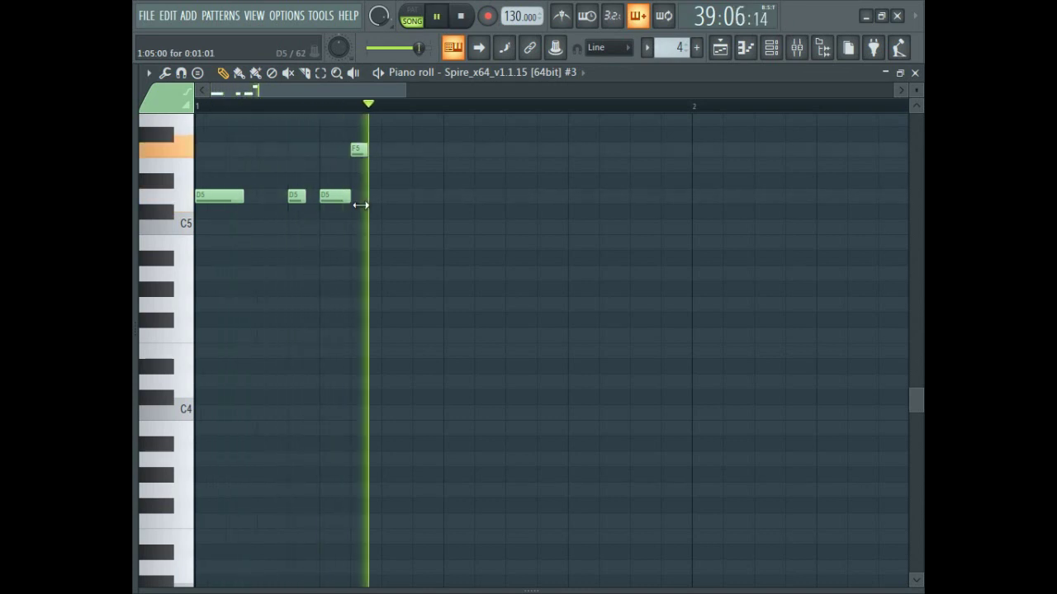
pyautogui.press('space')
pyautogui.click(388, 197)
pyautogui.press('space')
pyautogui.press('space')
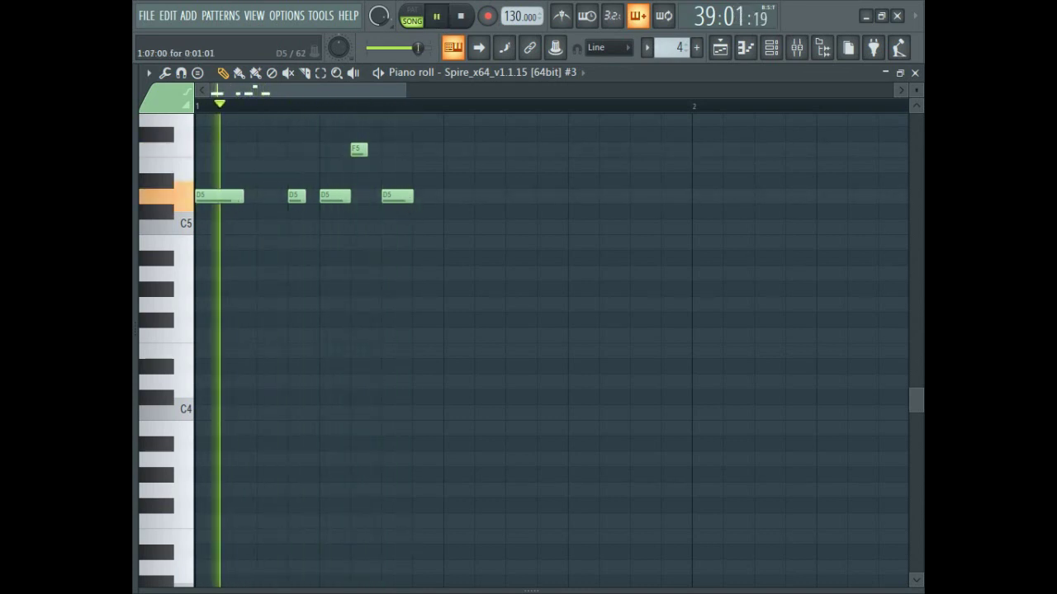
pyautogui.press('space')
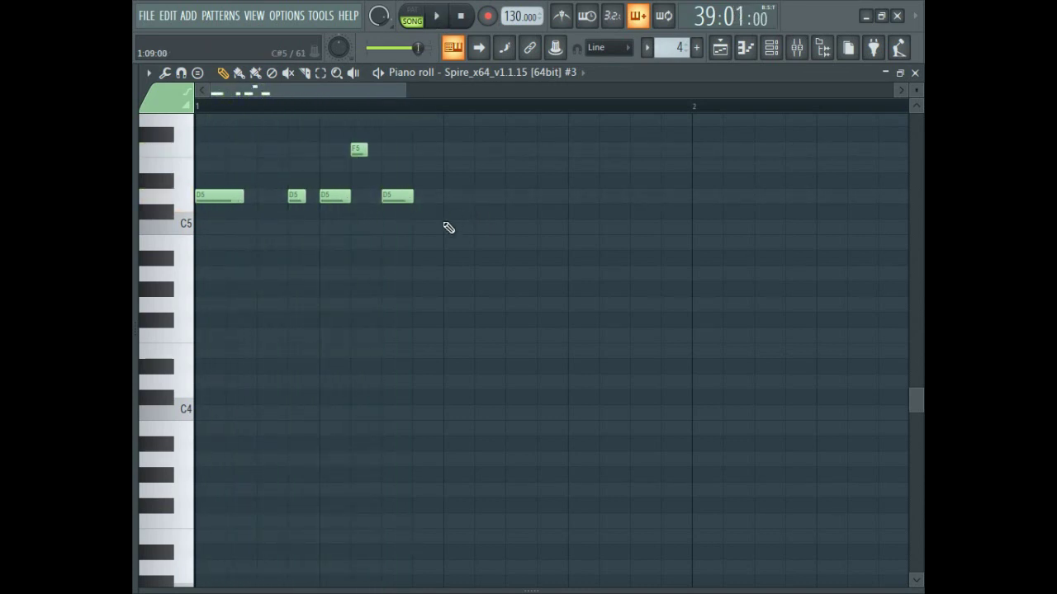
# Play back the lead against the drop drums and review the mixer tracks and playlist
pyautogui.press('space')
pyautogui.press('space')
pyautogui.press('space')
pyautogui.press('space')
pyautogui.press('space')
pyautogui.click(797, 47)
pyautogui.press('space')
pyautogui.press('space')
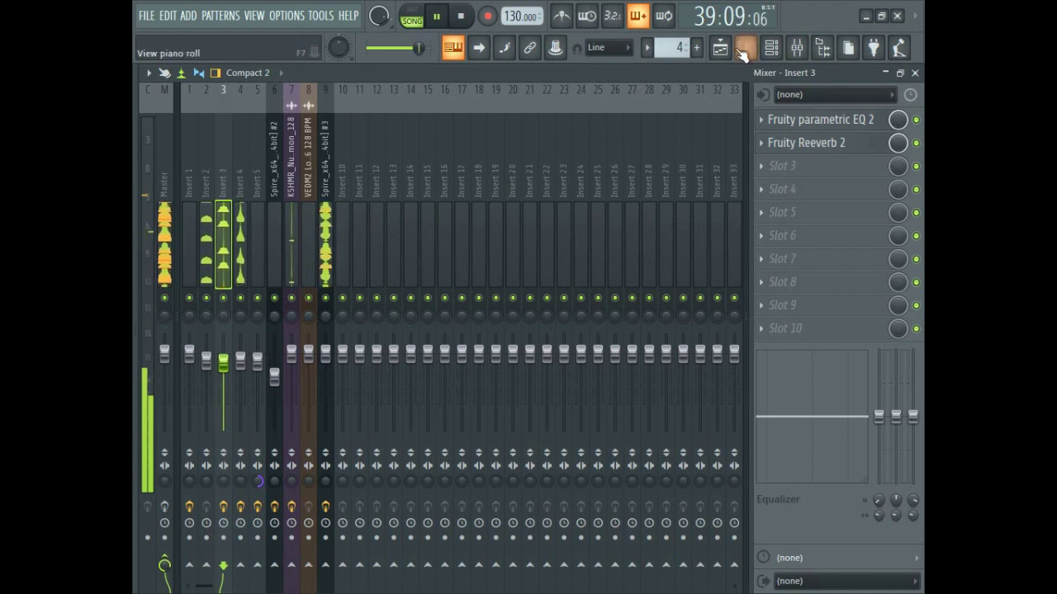
pyautogui.click(734, 47)
pyautogui.press('space')
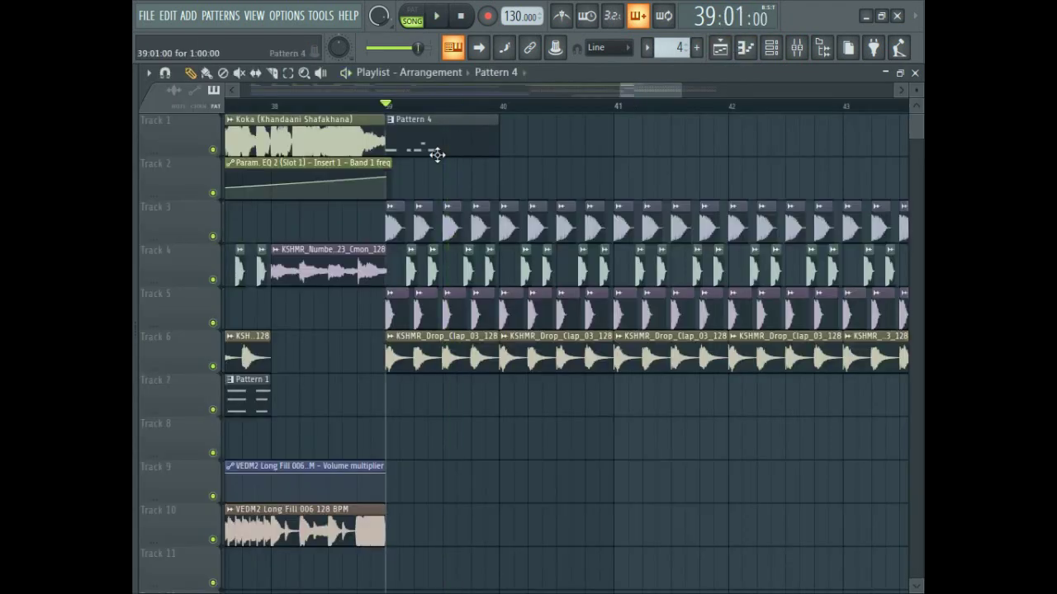
# Reopen Pattern 4 and add lead notes C5 at 1:09 and D5 at 1:11, each about one step long
pyautogui.doubleClick(432, 149)
pyautogui.press('space')
pyautogui.press('space')
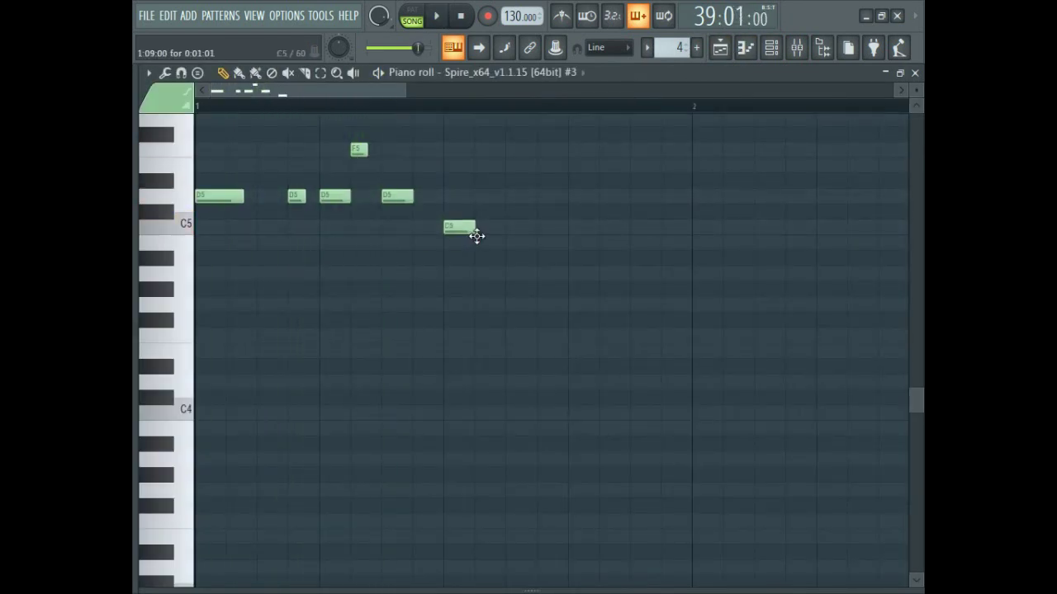
pyautogui.press('space')
pyautogui.click(515, 198)
pyautogui.press('space')
pyautogui.press('space')
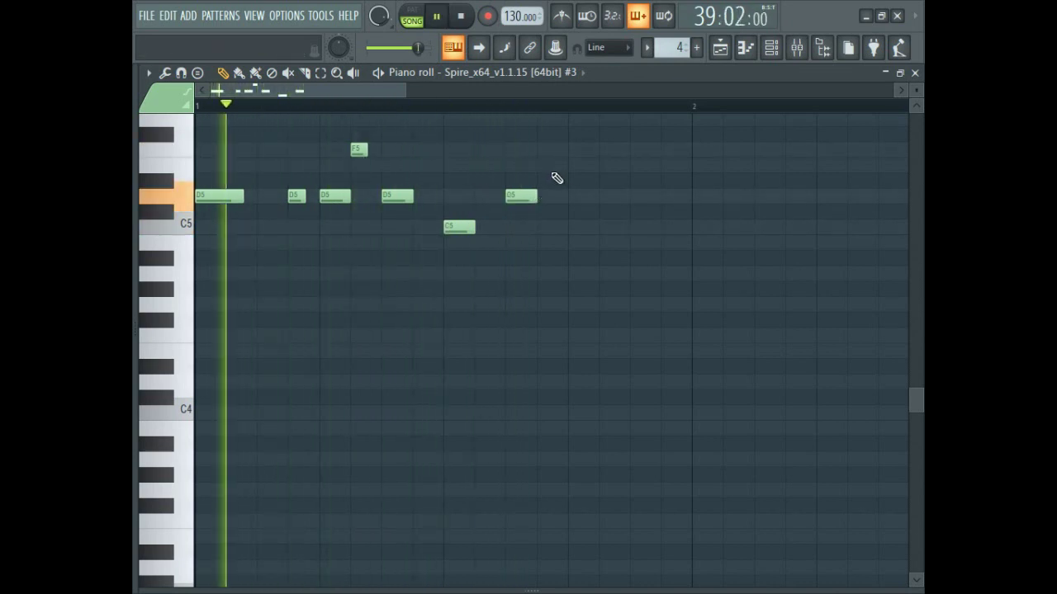
pyautogui.press('space')
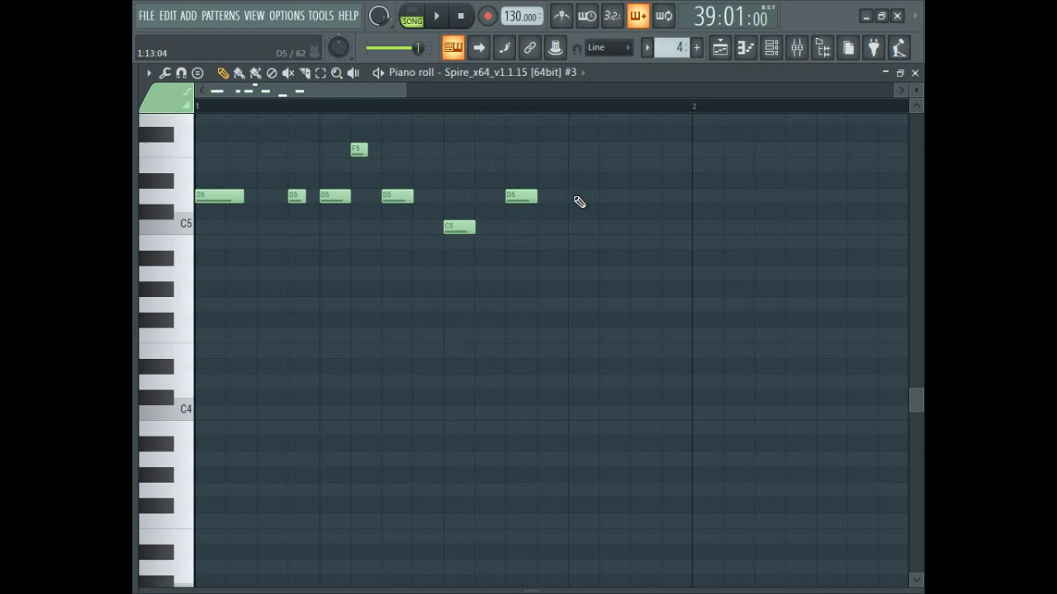
# Add lead notes C5 at 1:13 and A4 at 1:15, each about one step long, auditioning them with the drop
pyautogui.click(578, 201)
pyautogui.press('space')
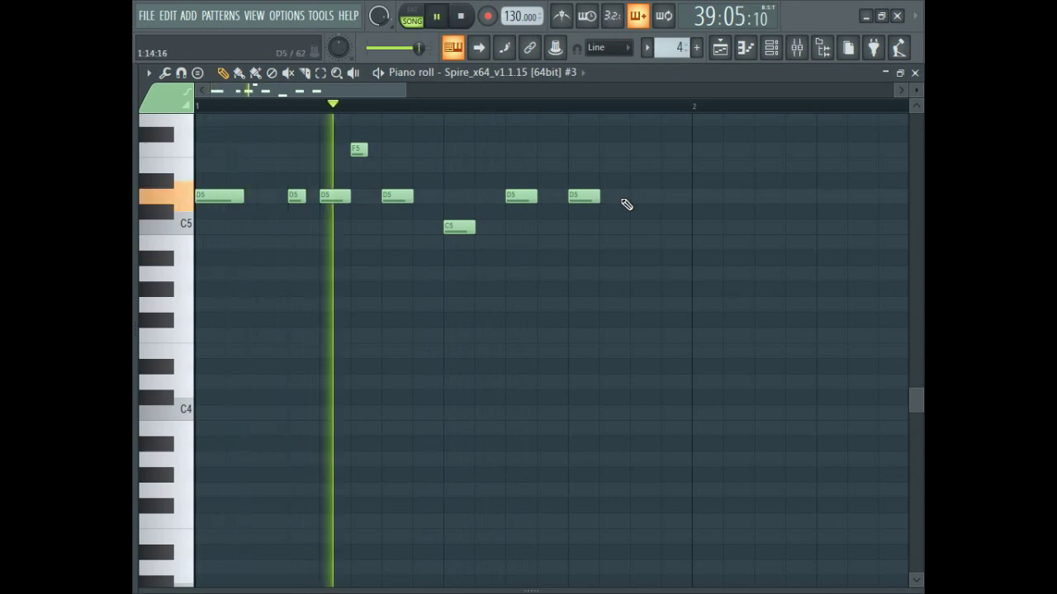
pyautogui.press('space')
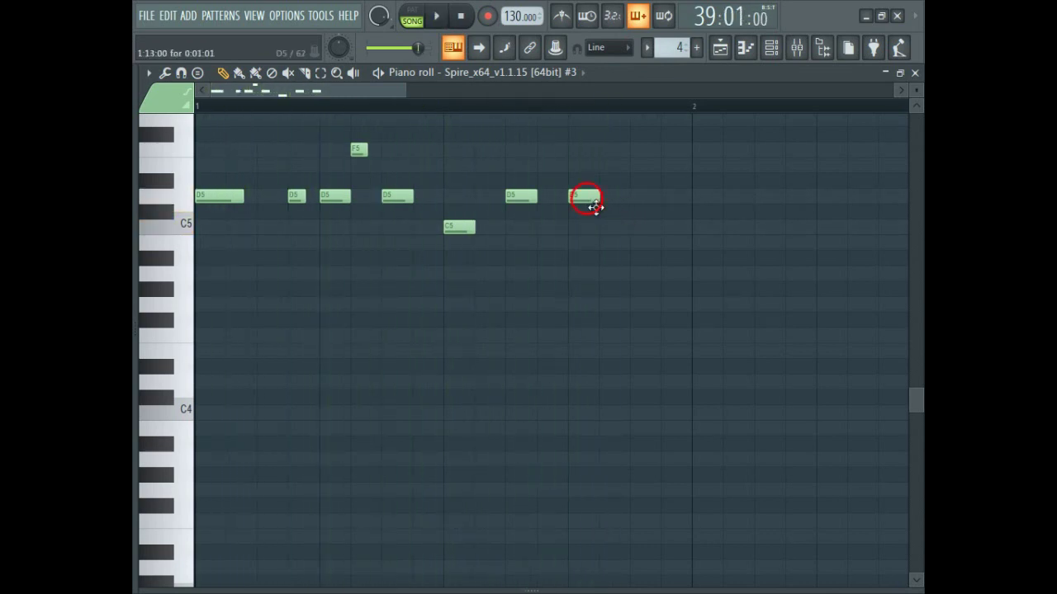
pyautogui.press('space')
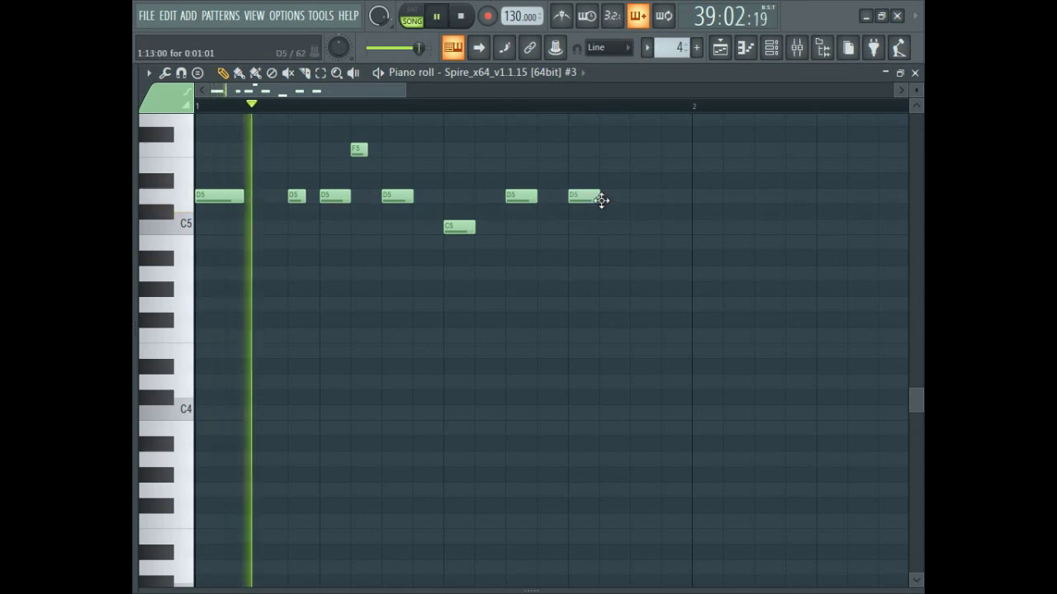
pyautogui.press('space')
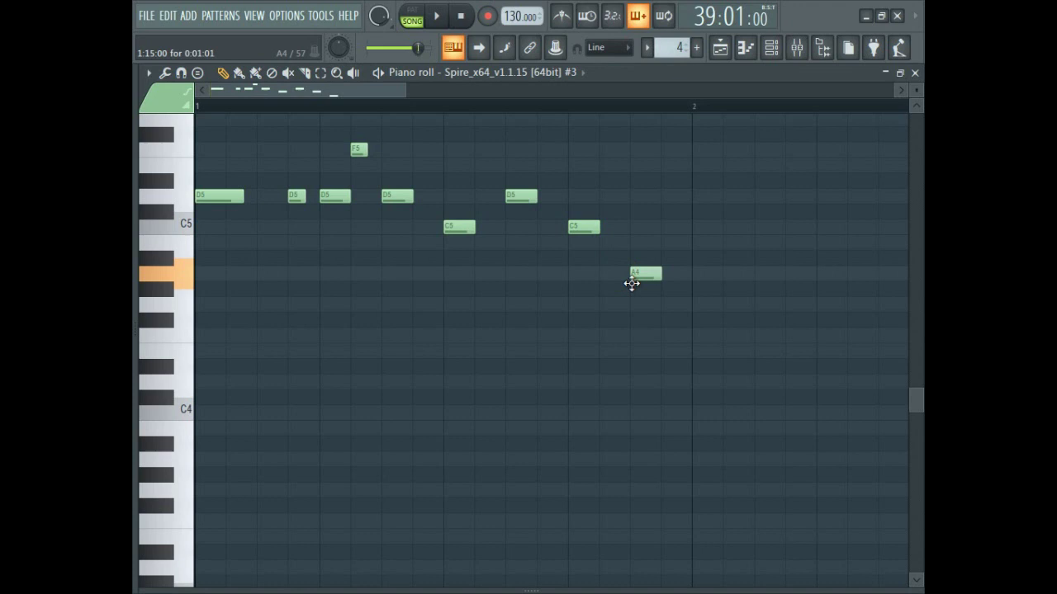
# Add a one-step C5 lead note at 1:16 and audition the full one-bar phrase
pyautogui.press('space')
pyautogui.press('space')
pyautogui.press('space')
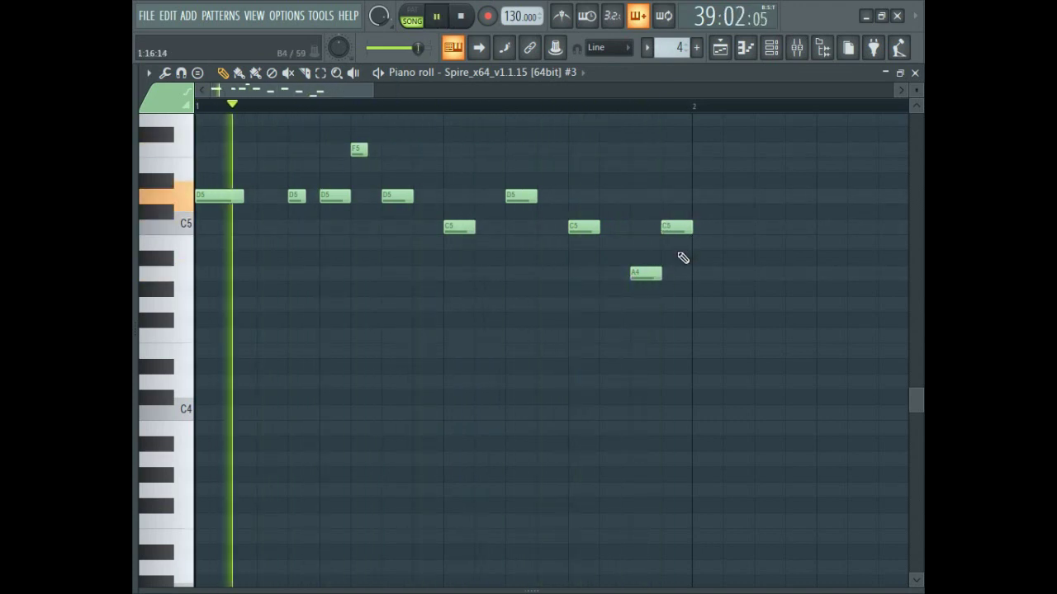
pyautogui.press('space')
# Duplicate the one-bar lead phrase to fill four bars, ending the second bar on a D5 at 2:15
pyautogui.moveTo(760, 310); pyautogui.dragTo(217, 165)
pyautogui.moveTo(710, 342); pyautogui.dragTo(346, 178)
pyautogui.hotkey('ctrl', 'a')
pyautogui.hotkey('ctrl', 'b')
pyautogui.moveTo(727, 206); pyautogui.dragTo(732, 243)
# Play the extended lead with the drop and set its mixer track volume to 109%
pyautogui.press('space')
pyautogui.scroll(-5, 514, 165)
pyautogui.click(805, 48)
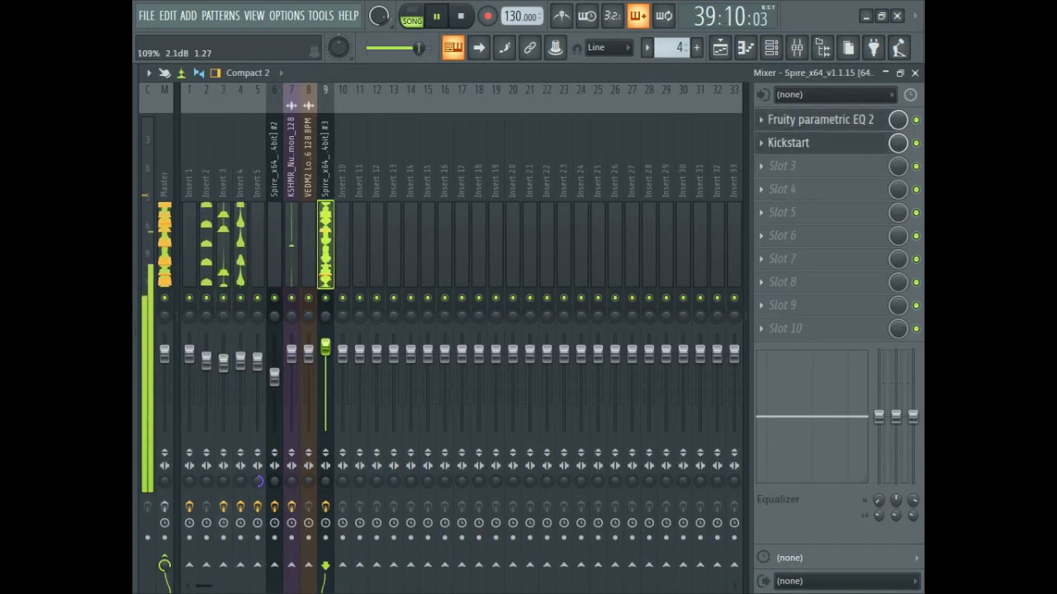
# Add a second Spire lead layer on mixer track 9 and load a LEAD - Big Room preset
pyautogui.click(770, 47)
pyautogui.click(423, 297)
pyautogui.moveTo(626, 344); pyautogui.dragTo(337, 156)
pyautogui.press('space')
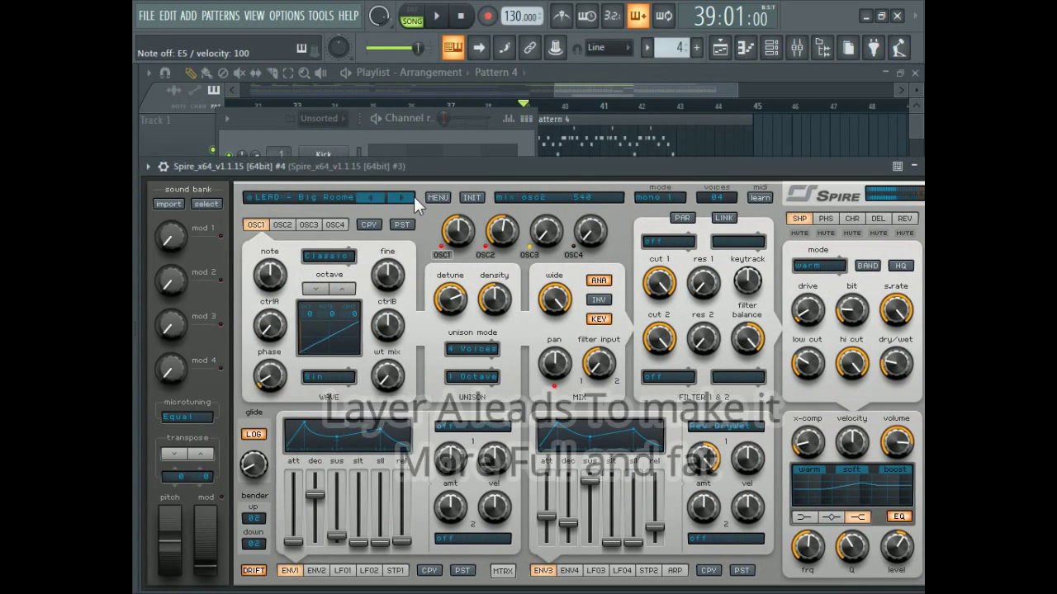
# Copy the Pattern 4 lead notes into the Spire #4 channel and audition the layered leads
pyautogui.moveTo(476, 177); pyautogui.dragTo(370, 307)
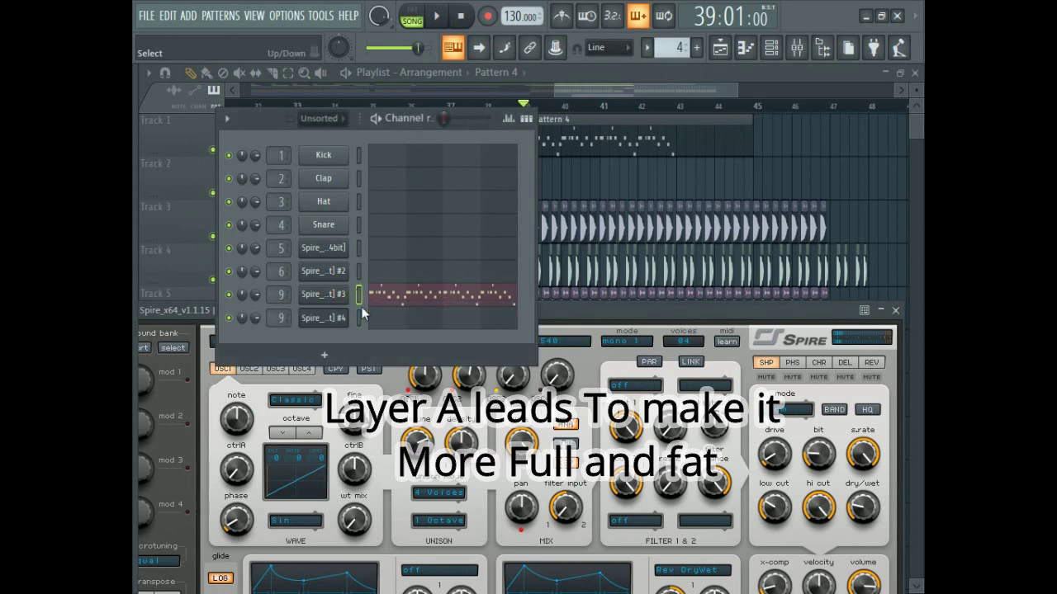
pyautogui.click(426, 324)
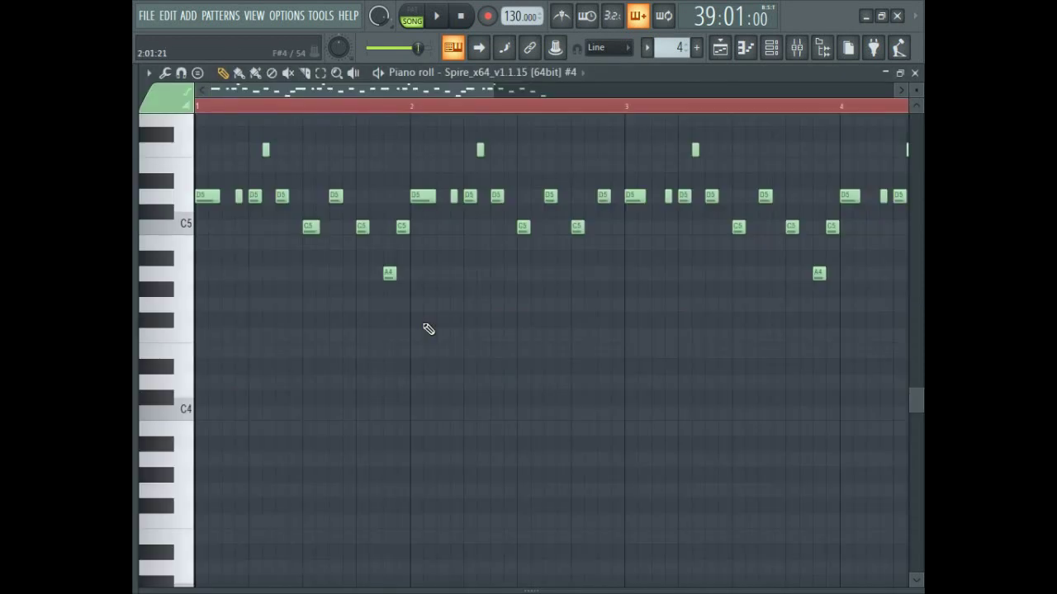
pyautogui.press('space')
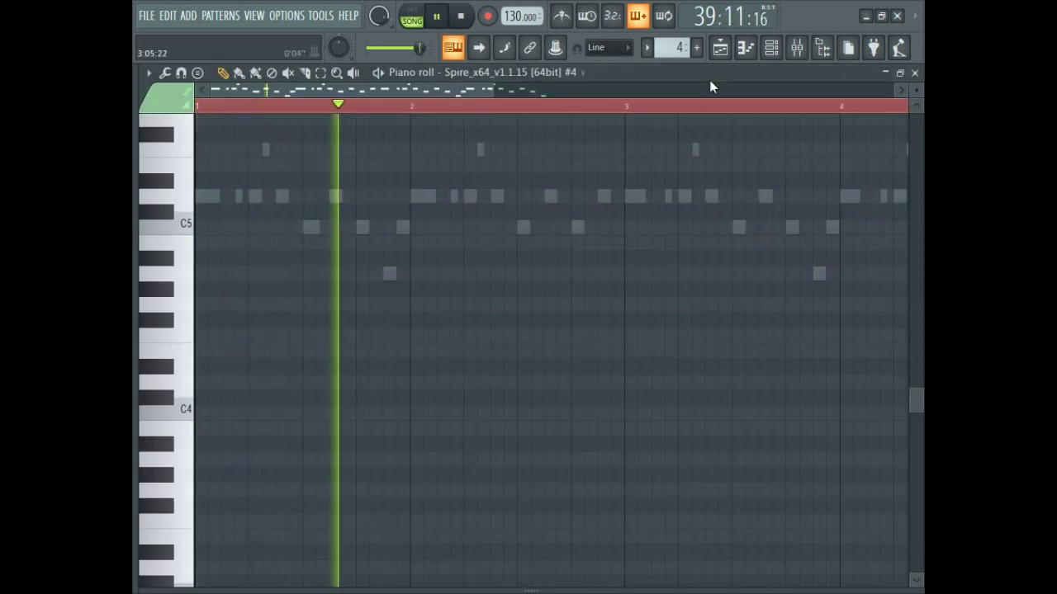
pyautogui.click(761, 50)
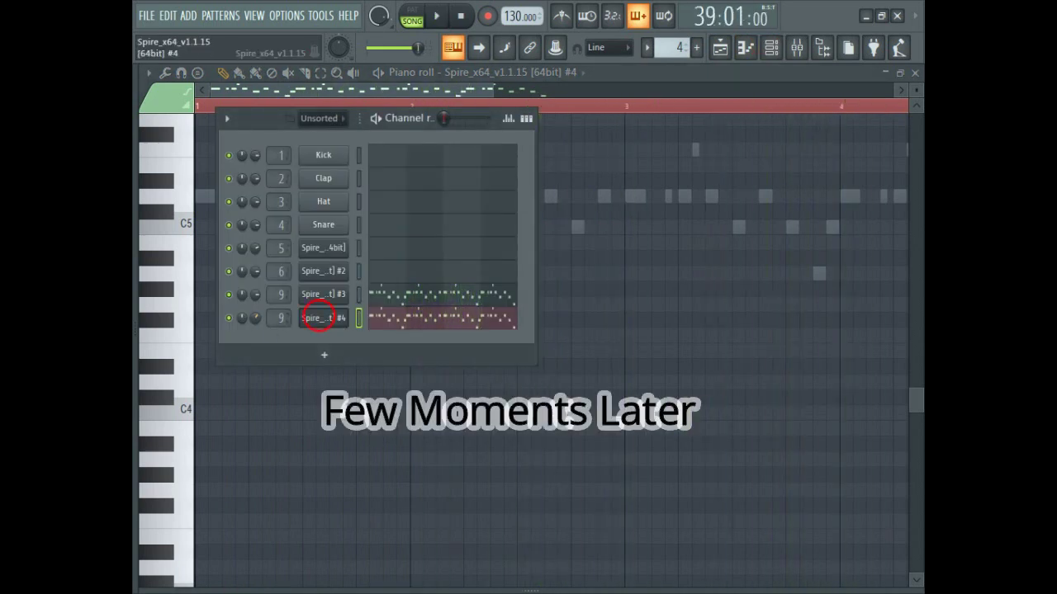
# Add a third Spire lead layer, channel #5, on mixer track 9 and audition its LEAD - Dutch preset
pyautogui.click(324, 318)
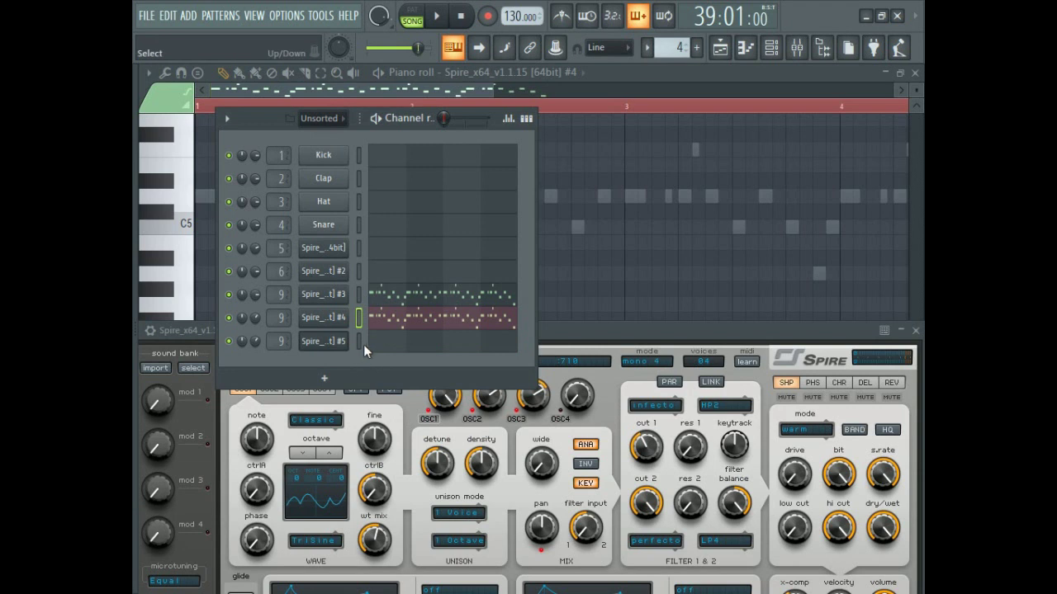
pyautogui.click(311, 347)
pyautogui.click(311, 347)
pyautogui.moveTo(426, 339); pyautogui.dragTo(459, 273)
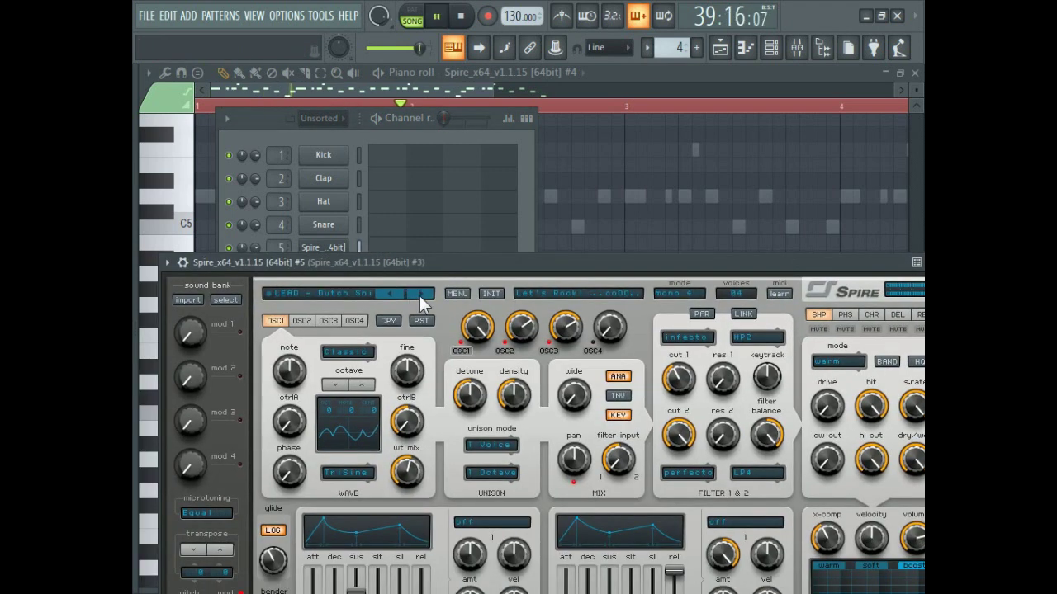
pyautogui.moveTo(499, 283); pyautogui.dragTo(479, 238)
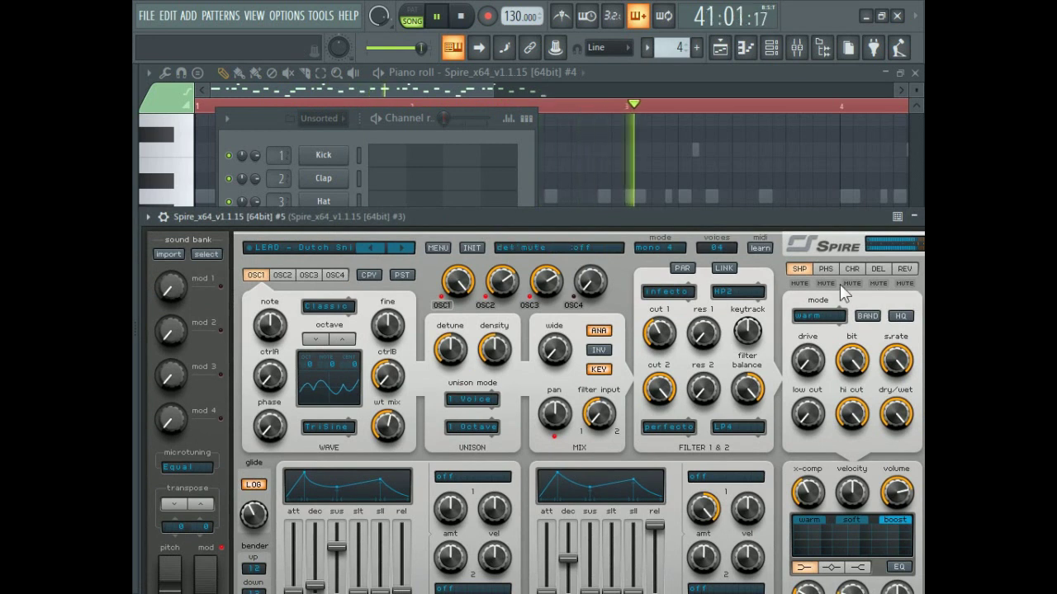
# Copy the lead notes into the Spire #5 channel and set its channel volume to 63%
pyautogui.click(291, 143)
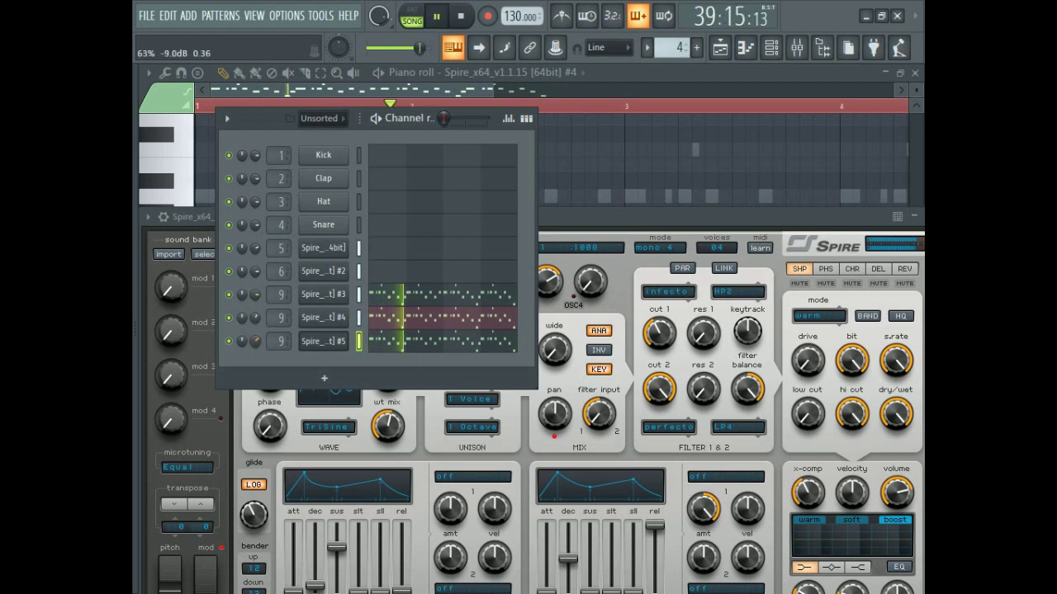
pyautogui.click(628, 72)
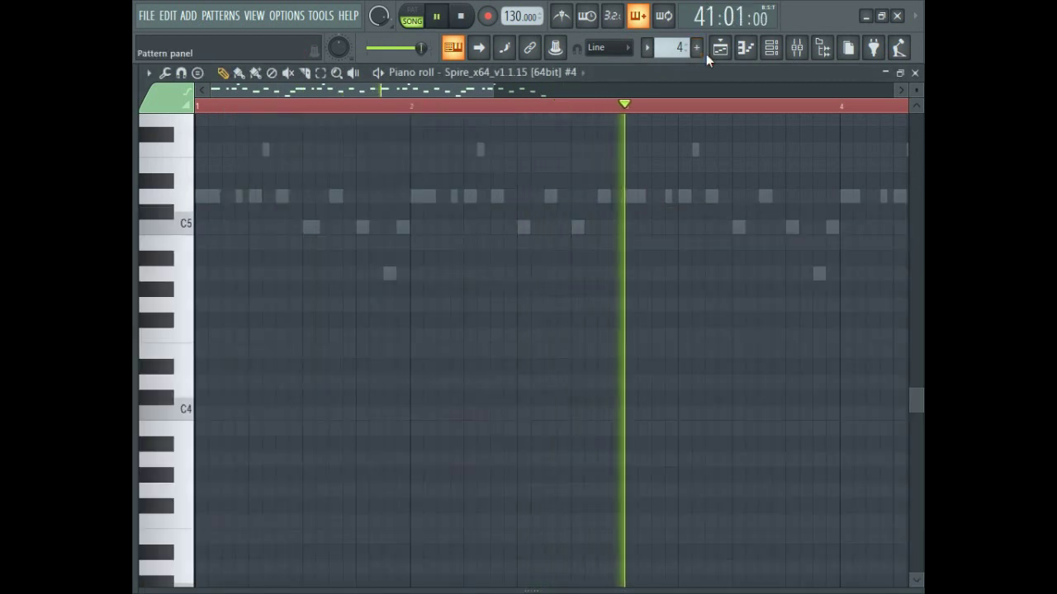
# Repeat Pattern 4 at bar 43 on Track 1 and delete the extra Track 4 snare clips past bar 47
pyautogui.click(720, 47)
pyautogui.scroll(-3, 673, 213)
pyautogui.click(598, 106)
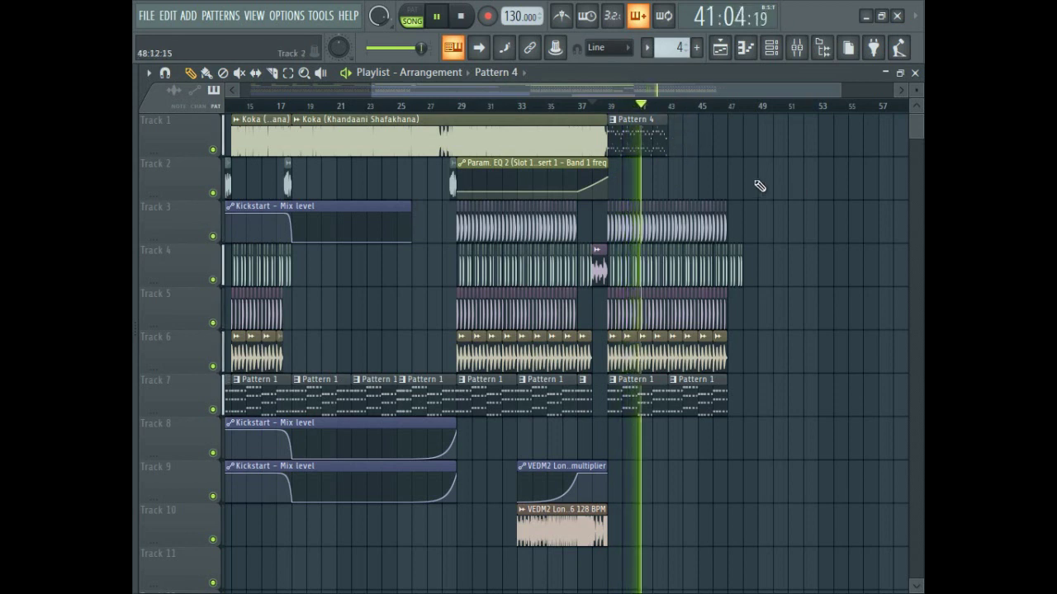
pyautogui.scroll(3, 759, 186)
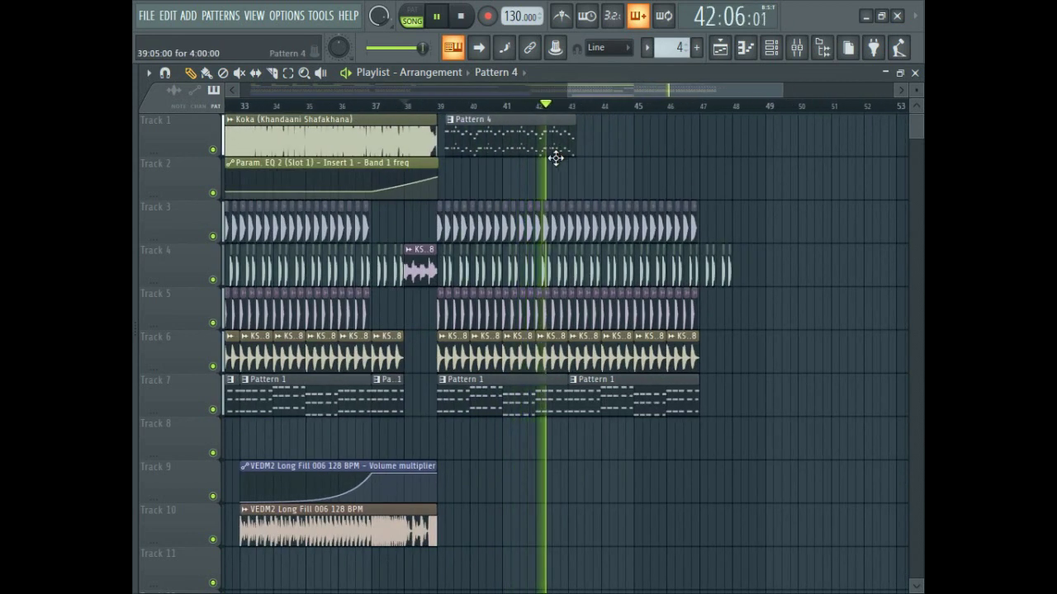
pyautogui.press('space')
pyautogui.moveTo(537, 153); pyautogui.dragTo(674, 149)
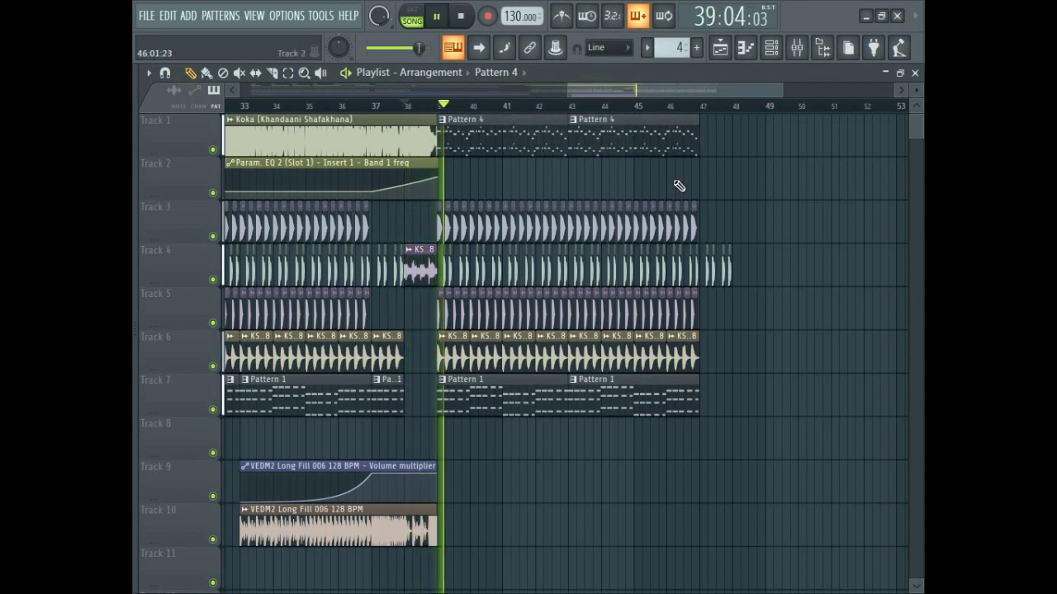
pyautogui.rightClick(722, 273)
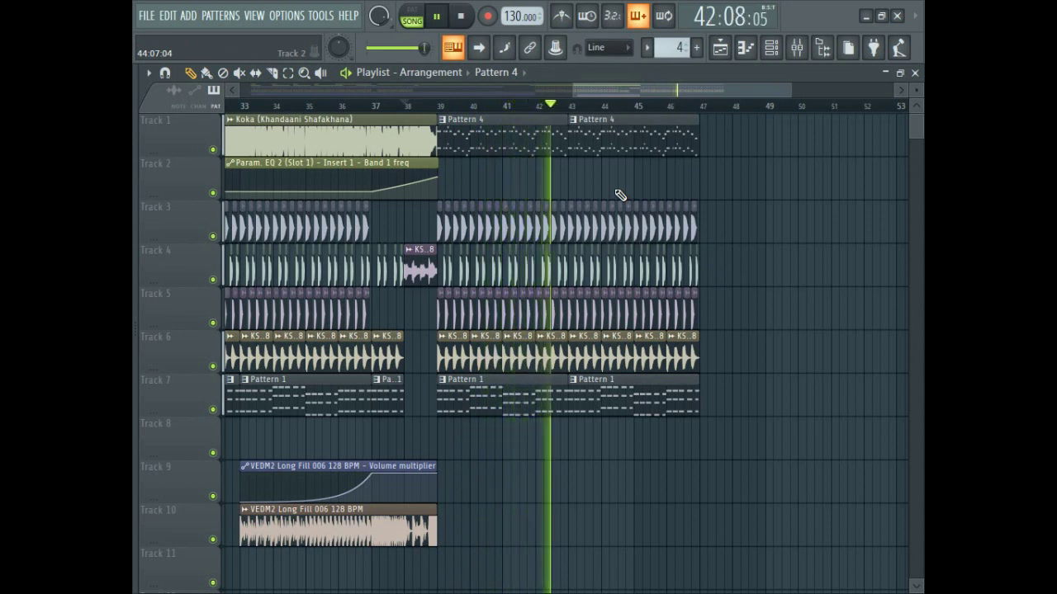
# Play back the drop and the build-up from bar 36, reviewing how the lead enters in the arrangement
pyautogui.scroll(-4, 620, 195)
pyautogui.scroll(5, 766, 208)
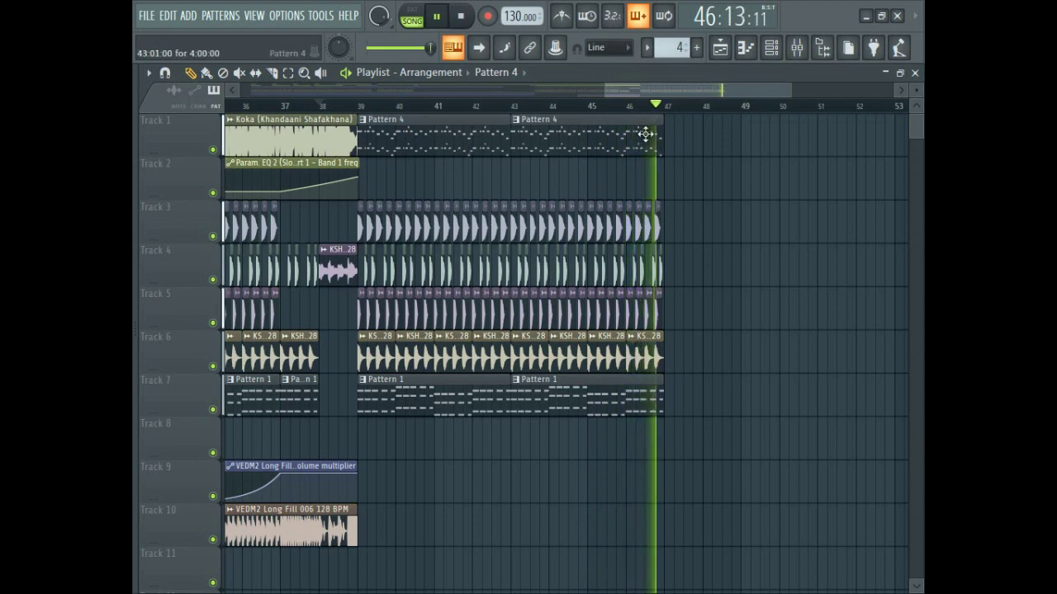
pyautogui.scroll(-1, 320, 107)
pyautogui.click(287, 107)
pyautogui.scroll(-2, 301, 106)
pyautogui.click(273, 107)
pyautogui.scroll(-2, 406, 156)
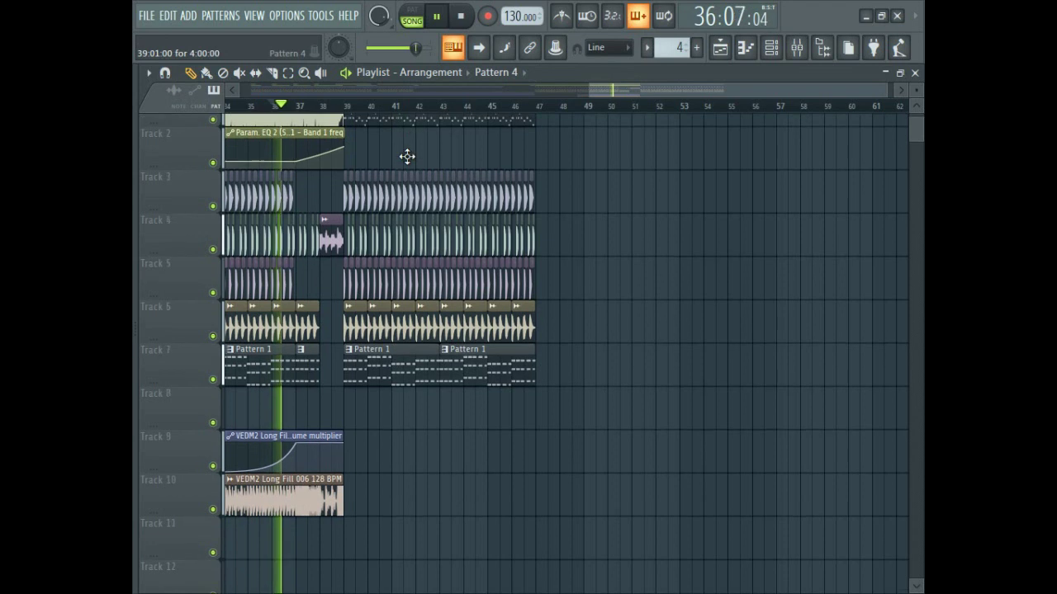
pyautogui.scroll(-3, 400, 156)
pyautogui.scroll(2, 690, 179)
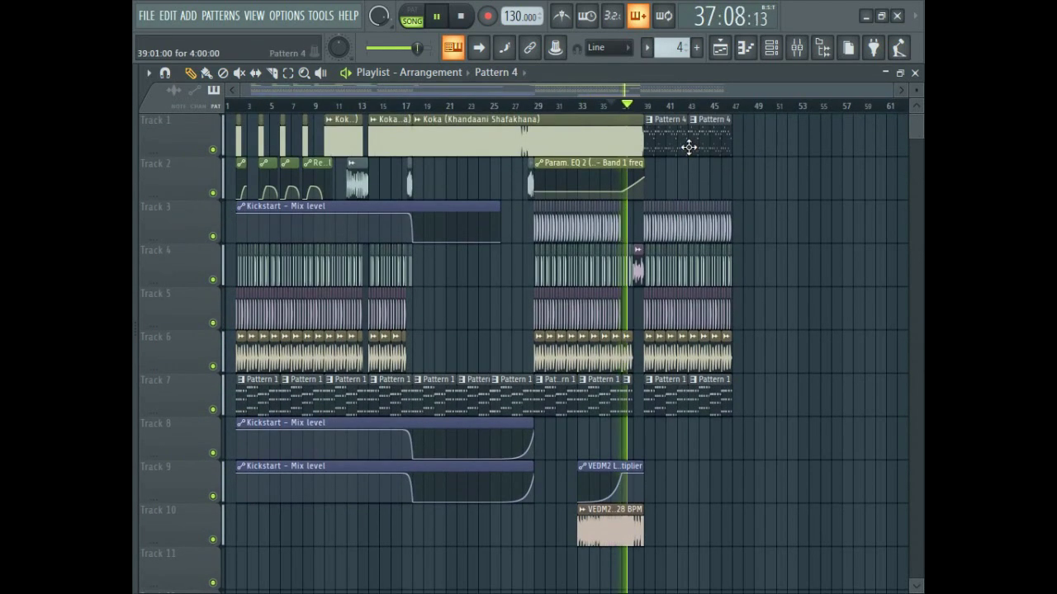
# Place a copy of Pattern 4 at bars 35 to 39 on Track 8 and shift the Long Fill clip and its automation to Tracks 11 and 10
pyautogui.press('space')
pyautogui.press('space')
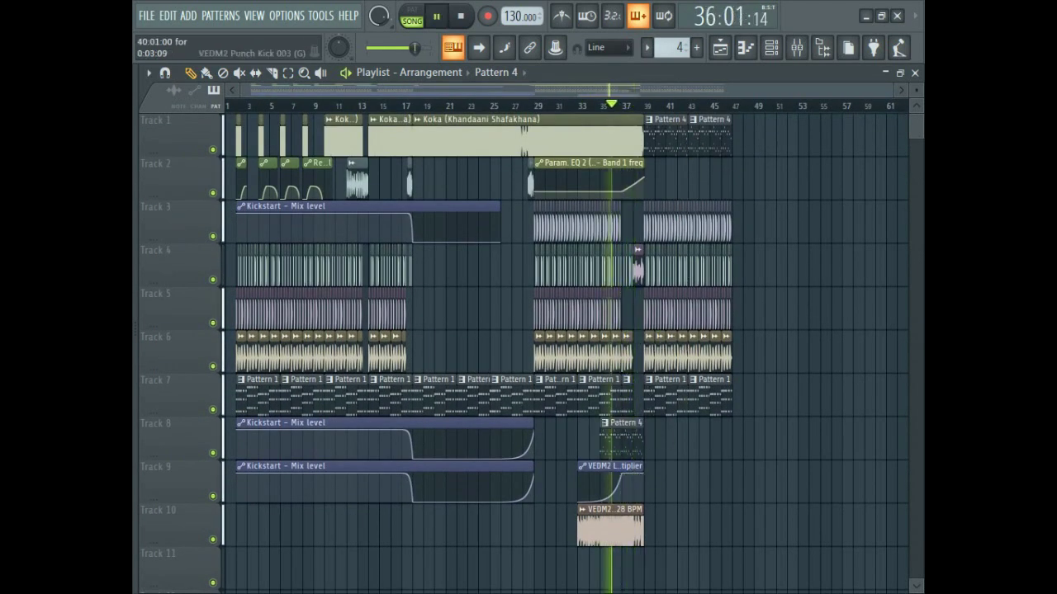
pyautogui.scroll(-2, 668, 302)
pyautogui.press('space')
pyautogui.moveTo(700, 461); pyautogui.dragTo(576, 373)
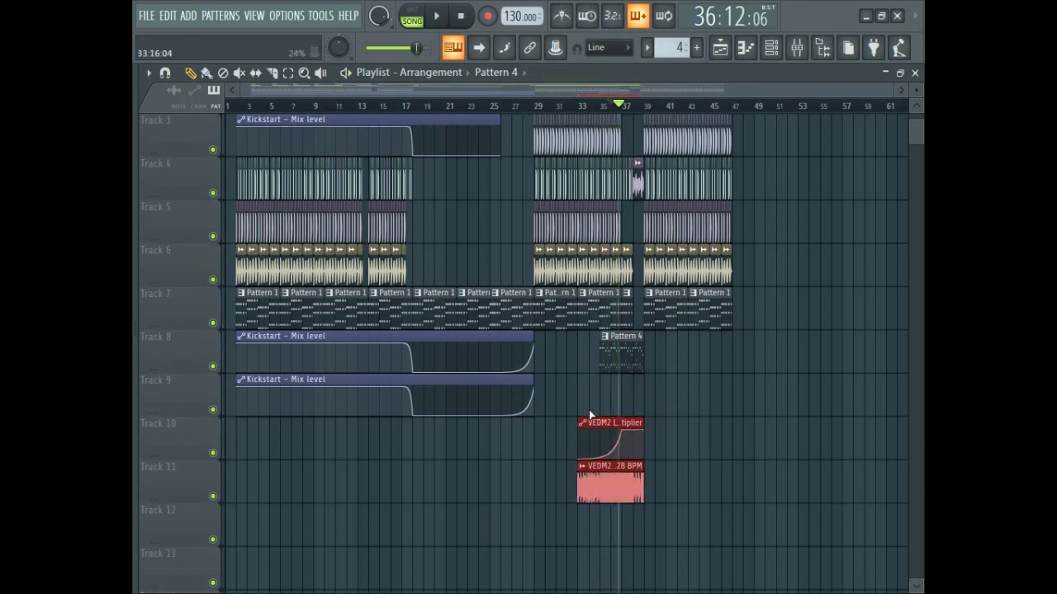
# Add Fruity Filter to effect slot 5 of the Spire lead's mixer track
pyautogui.click(798, 50)
pyautogui.click(794, 213)
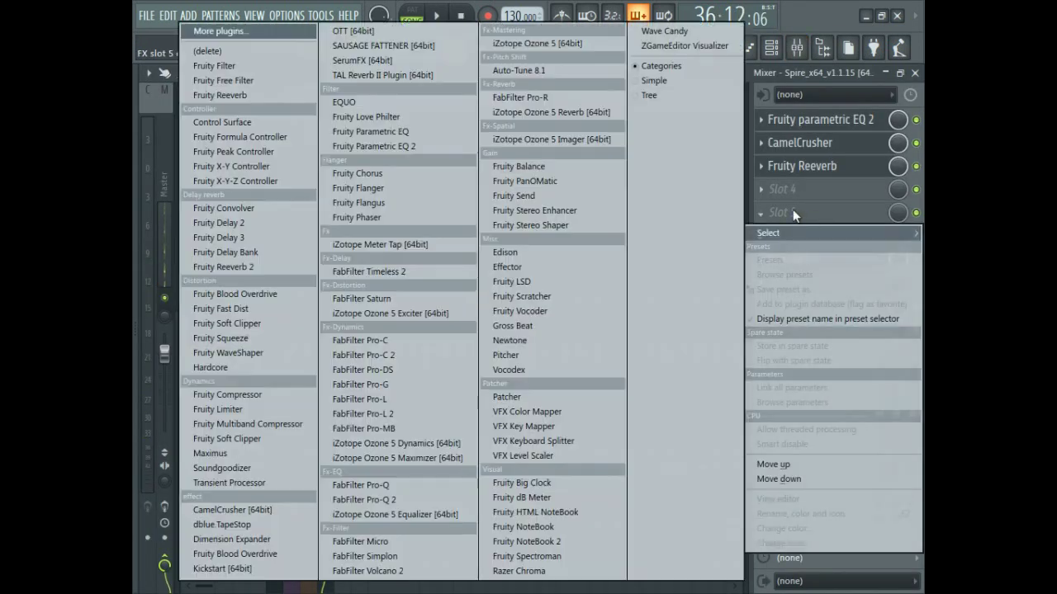
pyautogui.click(223, 66)
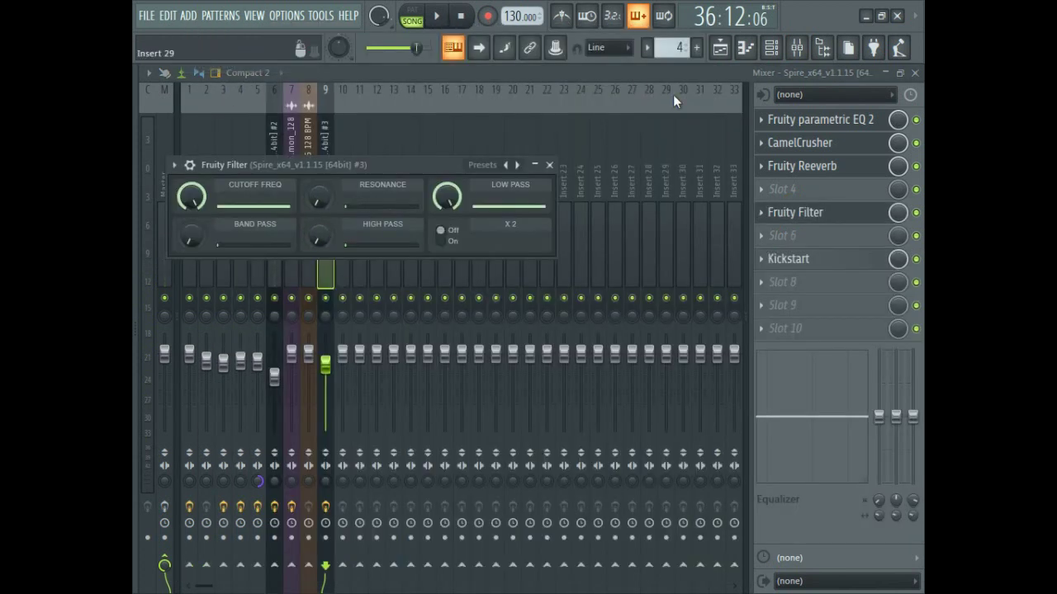
# Create an automation clip for the Fruity Filter cutoff frequency spanning bars 35 to 39 in the playlist
pyautogui.click(720, 47)
pyautogui.moveTo(626, 129); pyautogui.dragTo(658, 149)
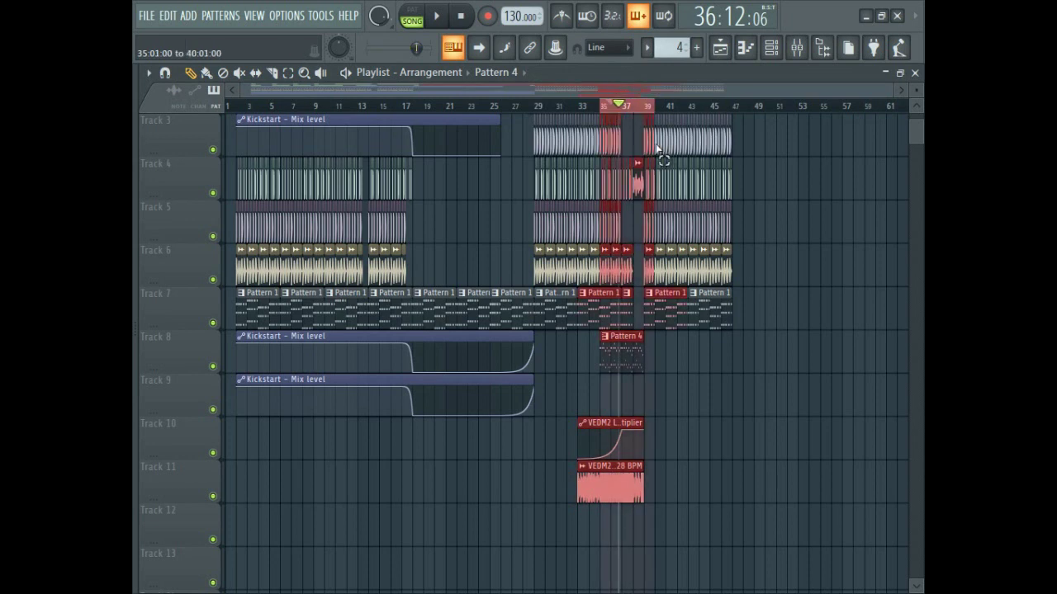
pyautogui.click(797, 47)
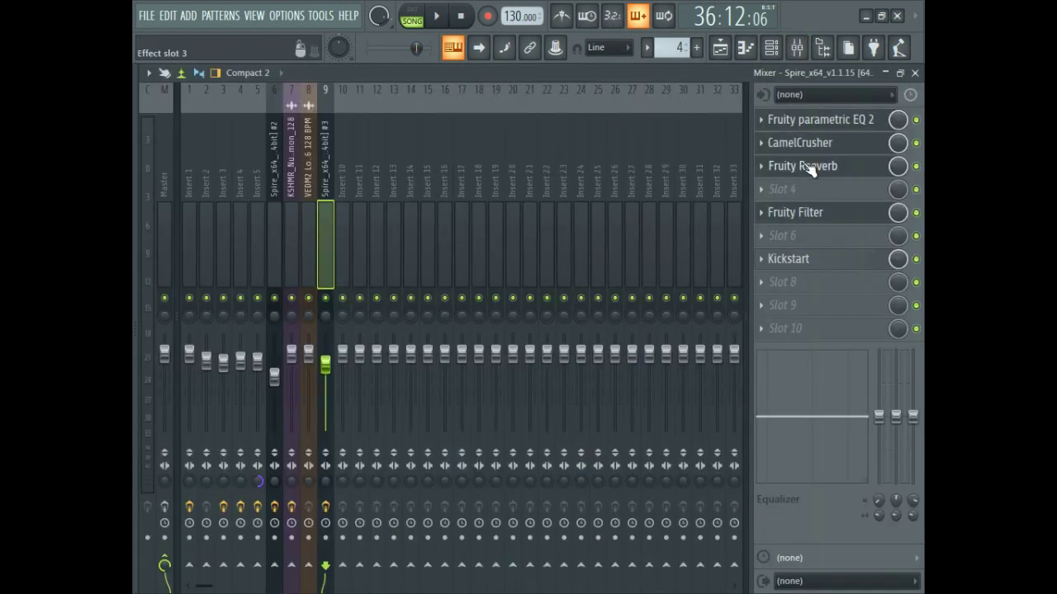
pyautogui.click(818, 216)
pyautogui.rightClick(198, 208)
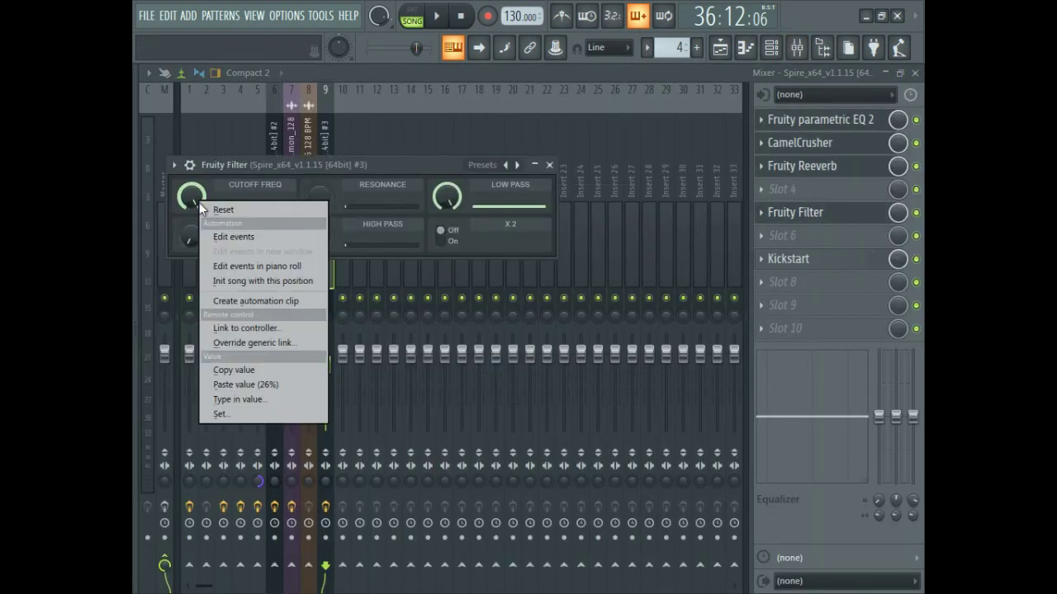
pyautogui.click(273, 302)
pyautogui.click(720, 47)
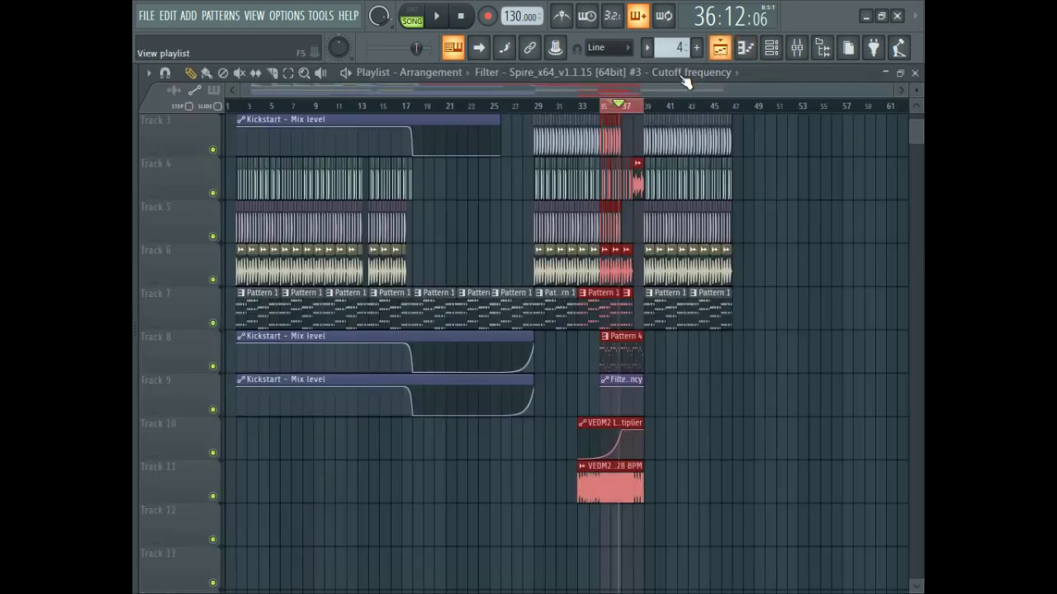
# Shape the cutoff automation to curve up from minimum at bar 35 to maximum by bar 38, auditioning the build-up
pyautogui.moveTo(603, 388); pyautogui.dragTo(603, 439)
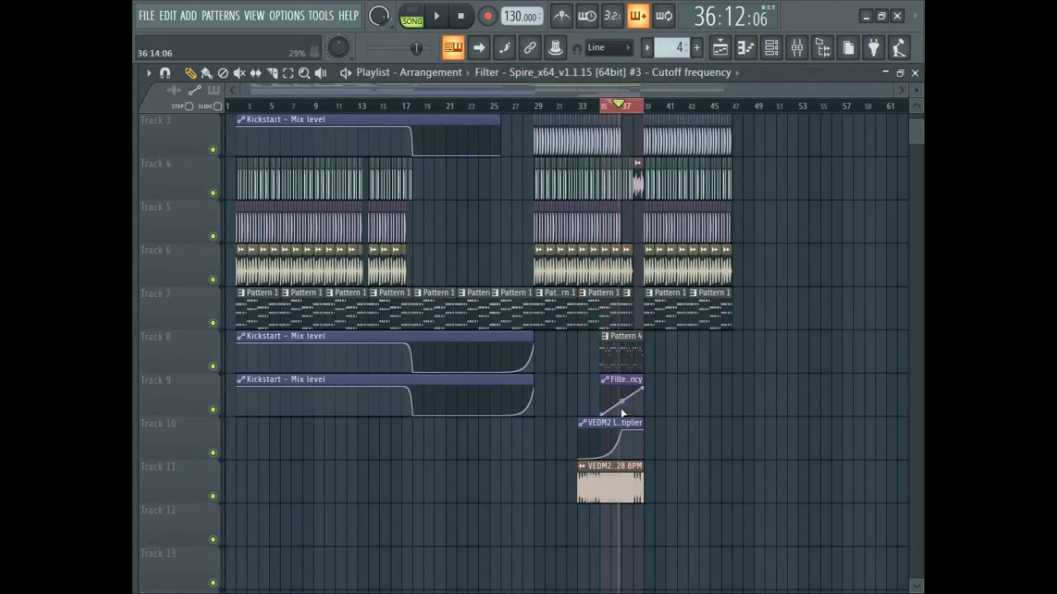
pyautogui.click(614, 106)
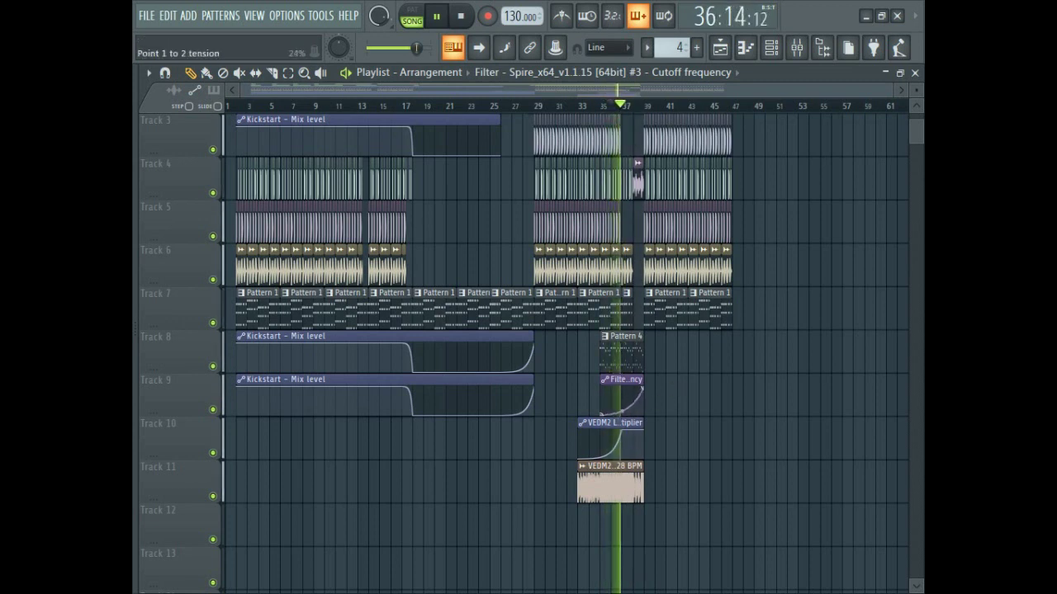
pyautogui.scroll(5, 675, 190)
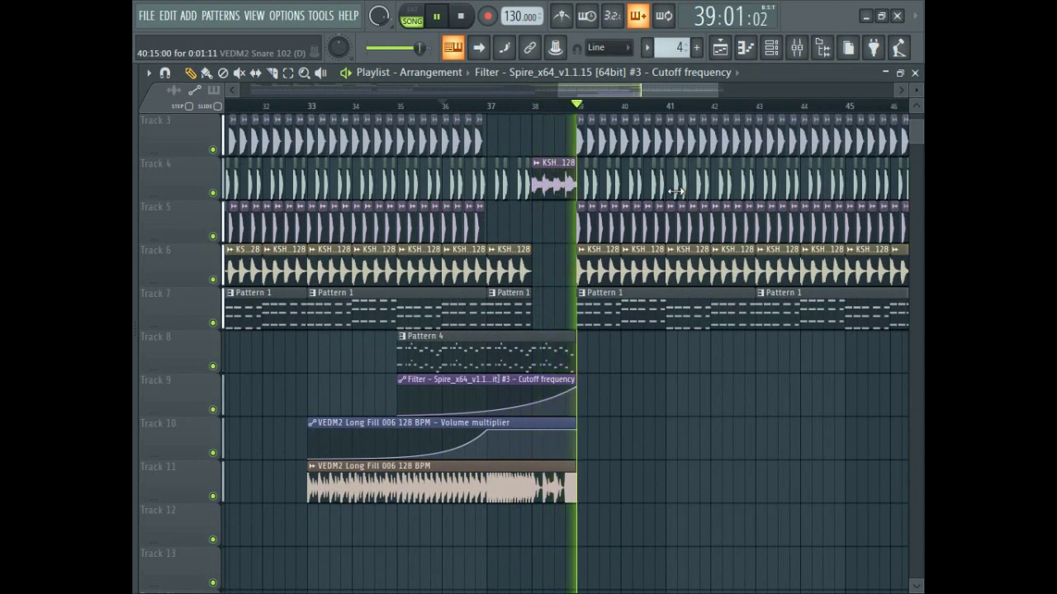
pyautogui.click(531, 105)
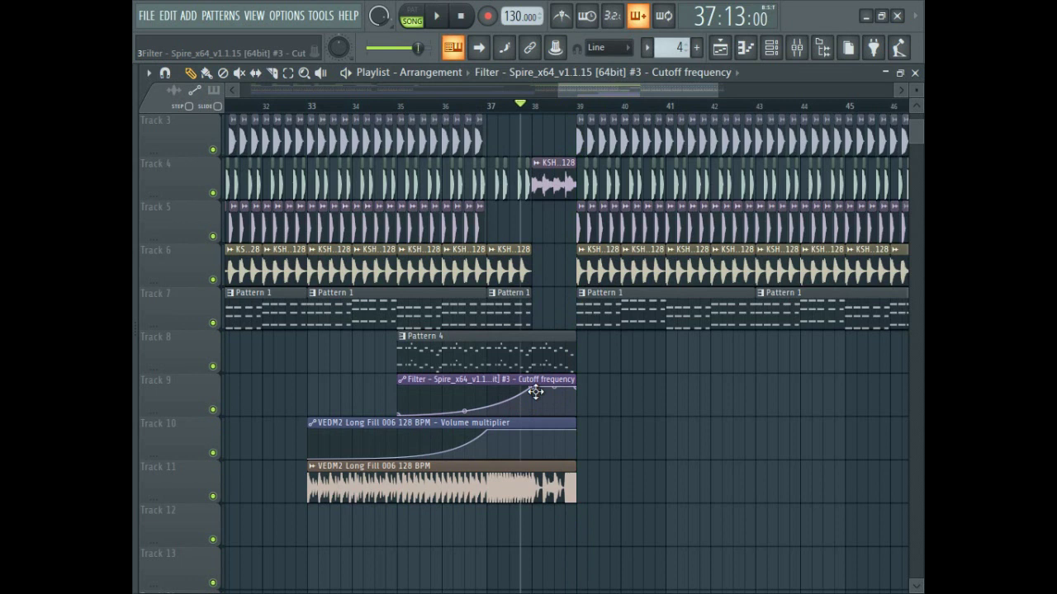
# Lower the filter cutoff automation point near bar 38 so the curve keeps rising to maximum at bar 39
pyautogui.moveTo(532, 390); pyautogui.dragTo(544, 401)
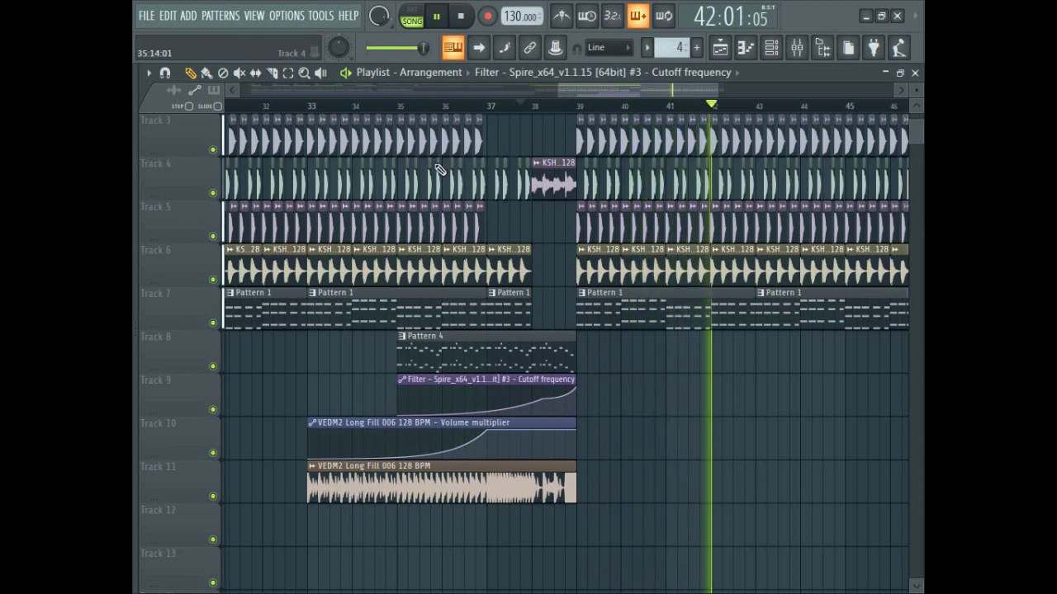
# Clear the last beat of bar 42 by deleting the drum hits on Tracks 3 to 5 and trimming the Track 6 clap
pyautogui.scroll(2, 438, 172)
pyautogui.scroll(4, 446, 177)
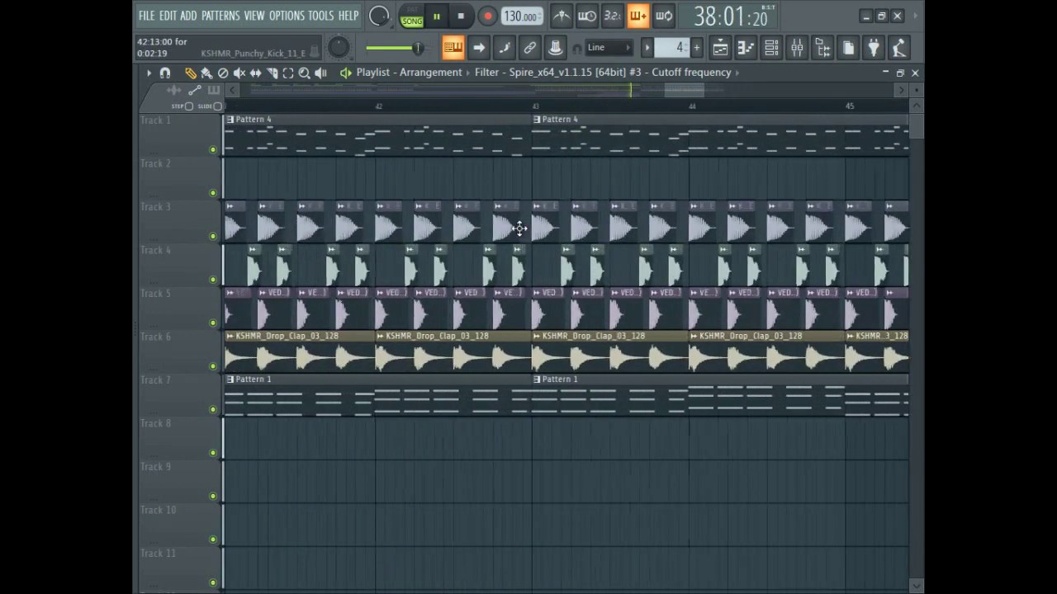
pyautogui.scroll(1, 519, 229)
pyautogui.rightClick(516, 228)
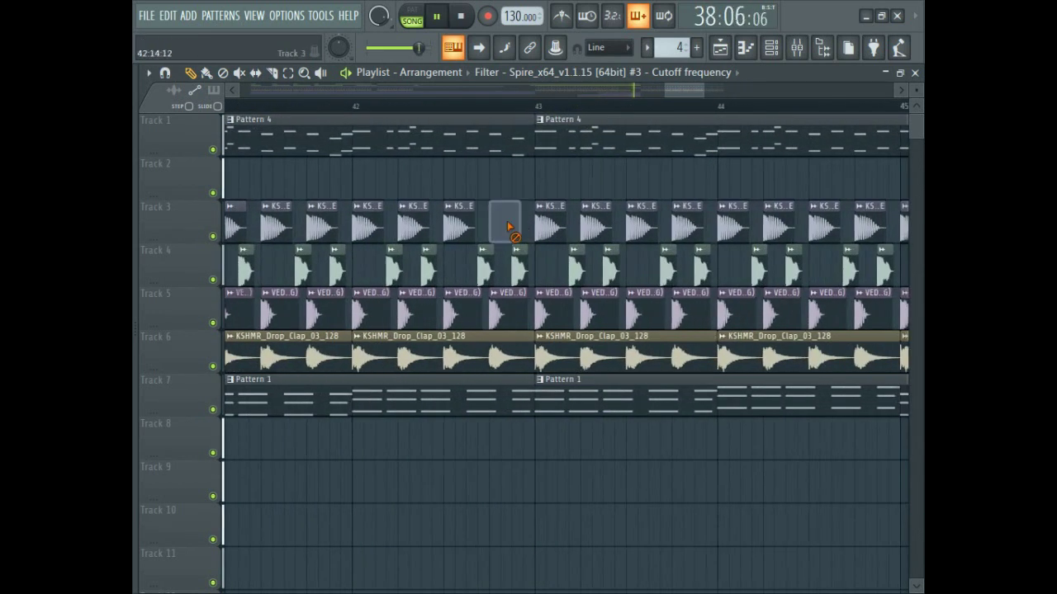
pyautogui.click(367, 105)
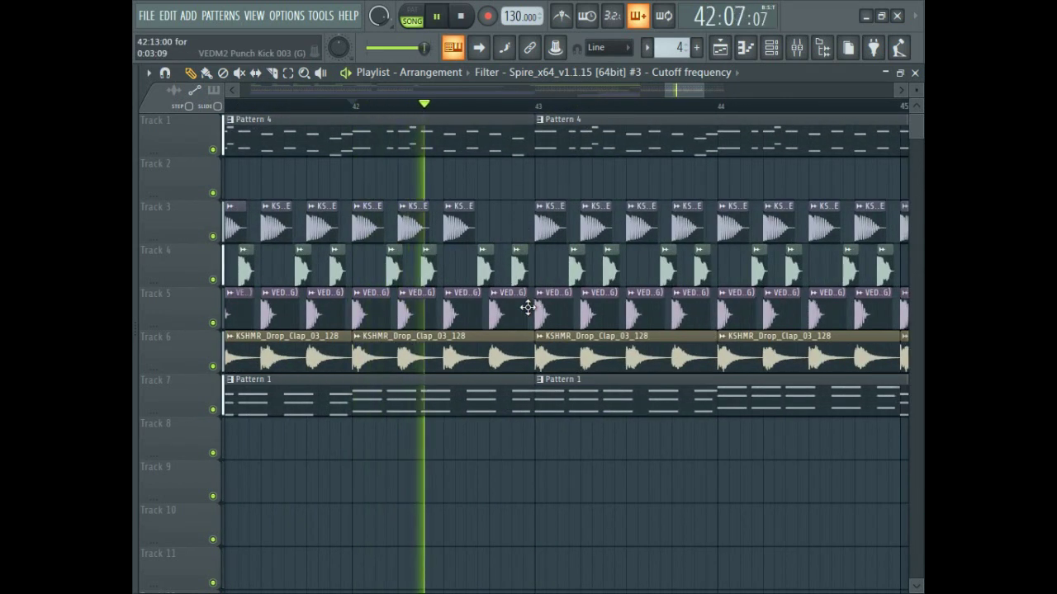
pyautogui.press('space')
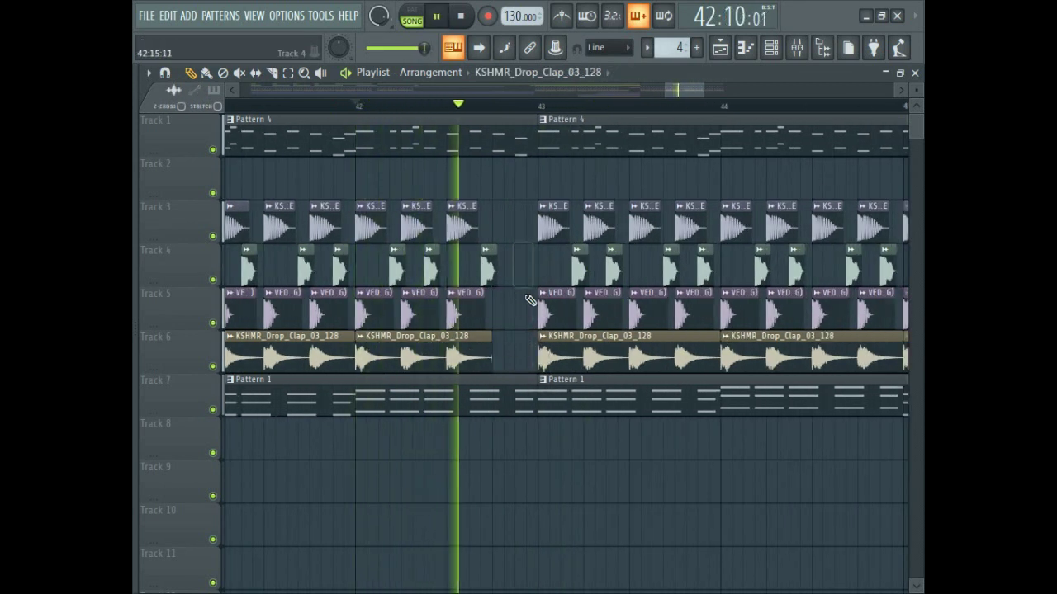
# Review the whole arrangement and audition the build-up from about bar 36 into the drop
pyautogui.scroll(-2, 524, 325)
pyautogui.scroll(-1, 521, 323)
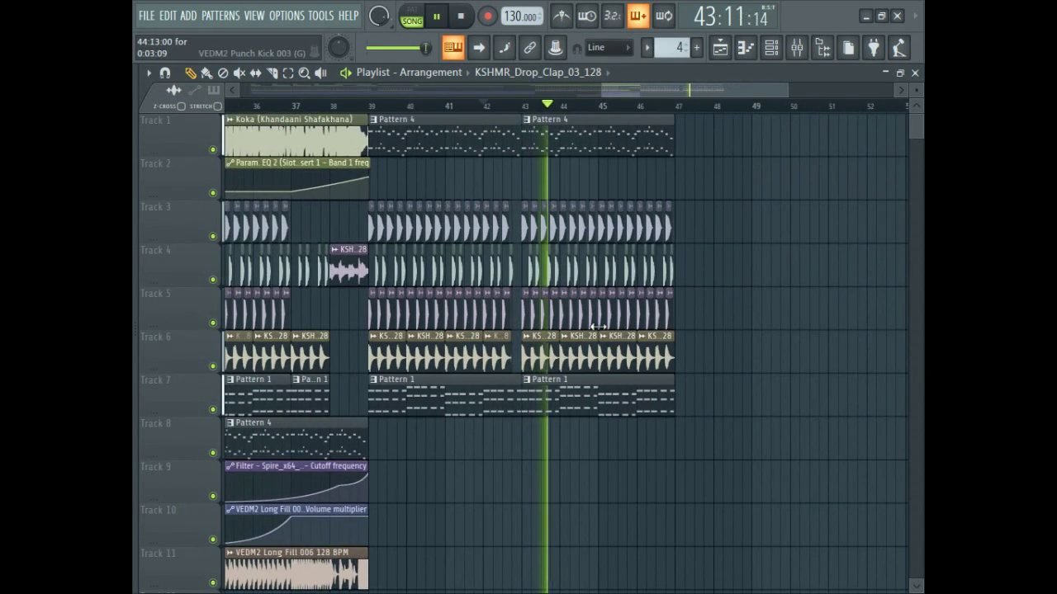
pyautogui.scroll(-4, 602, 256)
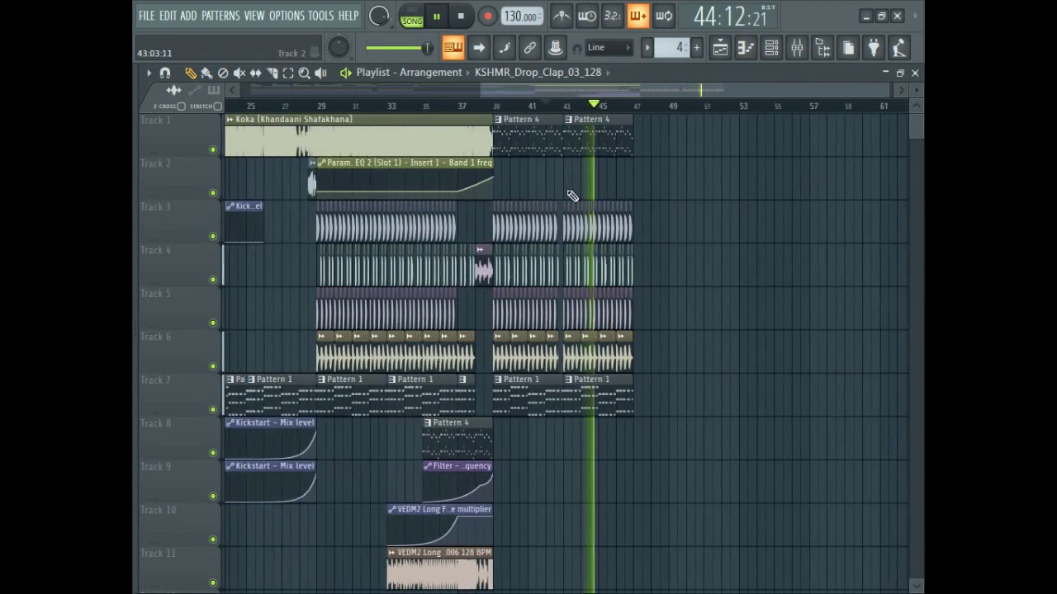
pyautogui.scroll(-3, 495, 123)
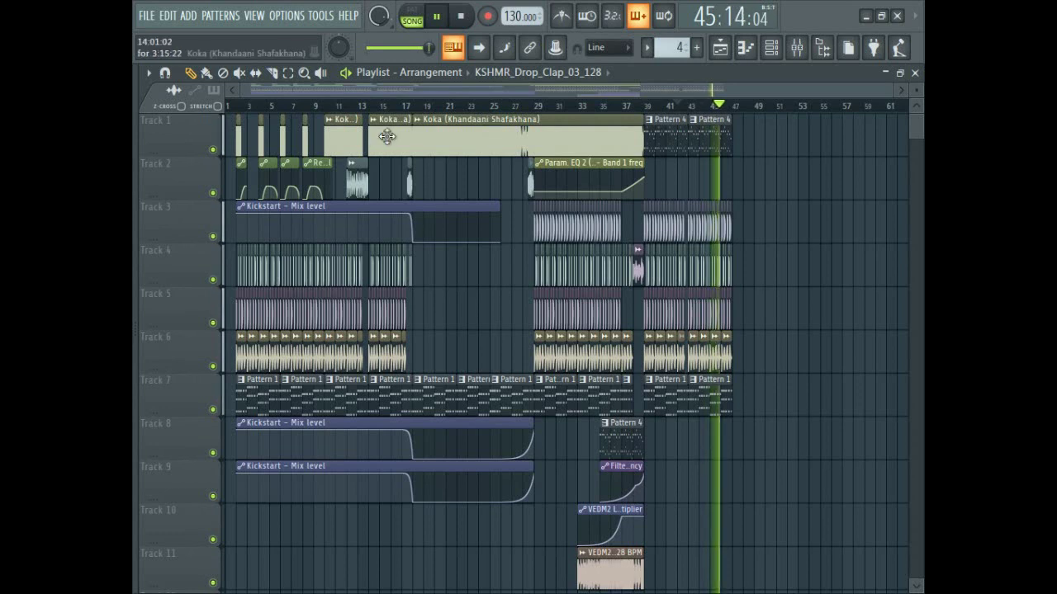
pyautogui.click(611, 106)
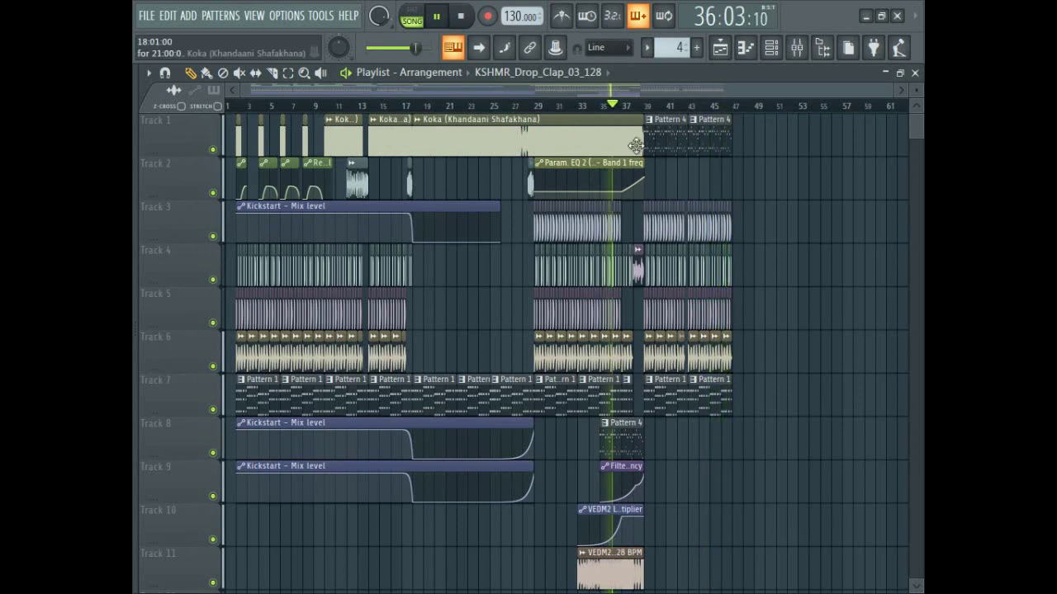
pyautogui.scroll(-2, 637, 169)
pyautogui.scroll(3, 657, 170)
pyautogui.scroll(1, 659, 177)
pyautogui.scroll(3, 636, 186)
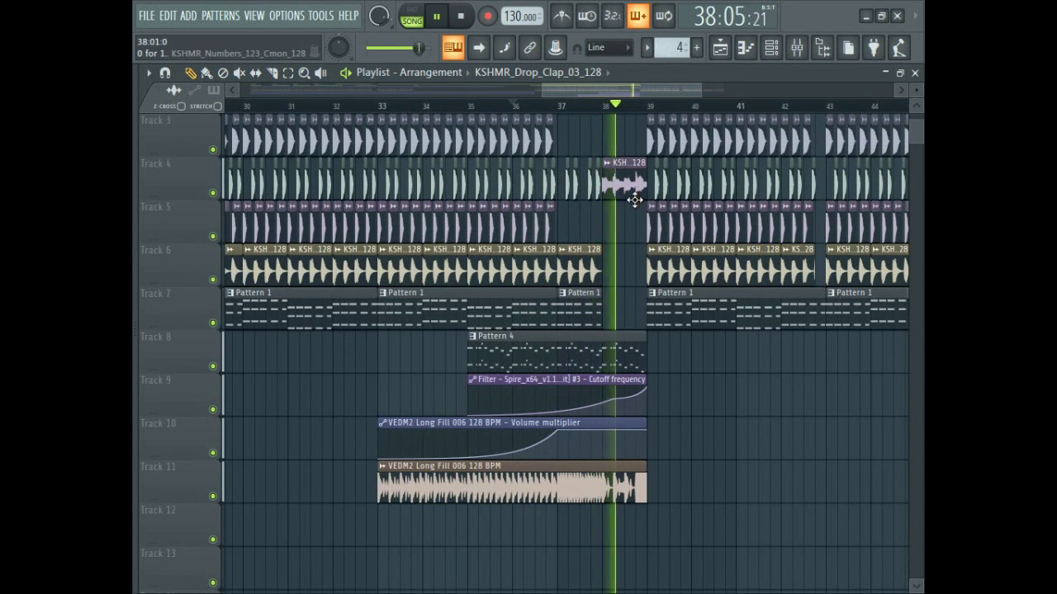
# Adjust the stereo separation of the Spire #3 mixer track while auditioning the transition into the drop
pyautogui.click(798, 48)
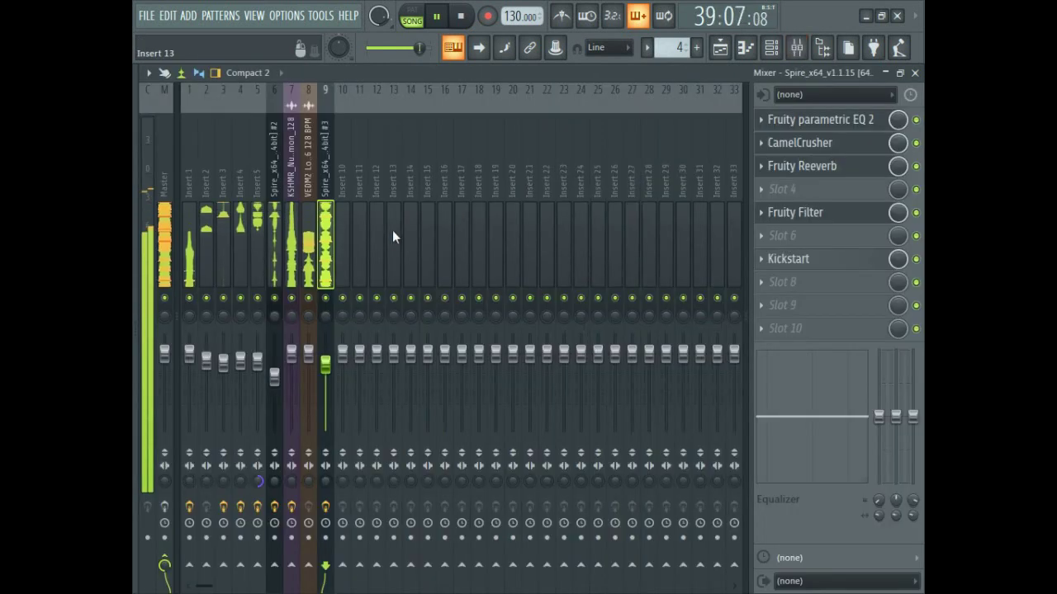
pyautogui.scroll(-2, 817, 169)
pyautogui.press('space')
pyautogui.press('space')
pyautogui.click(721, 49)
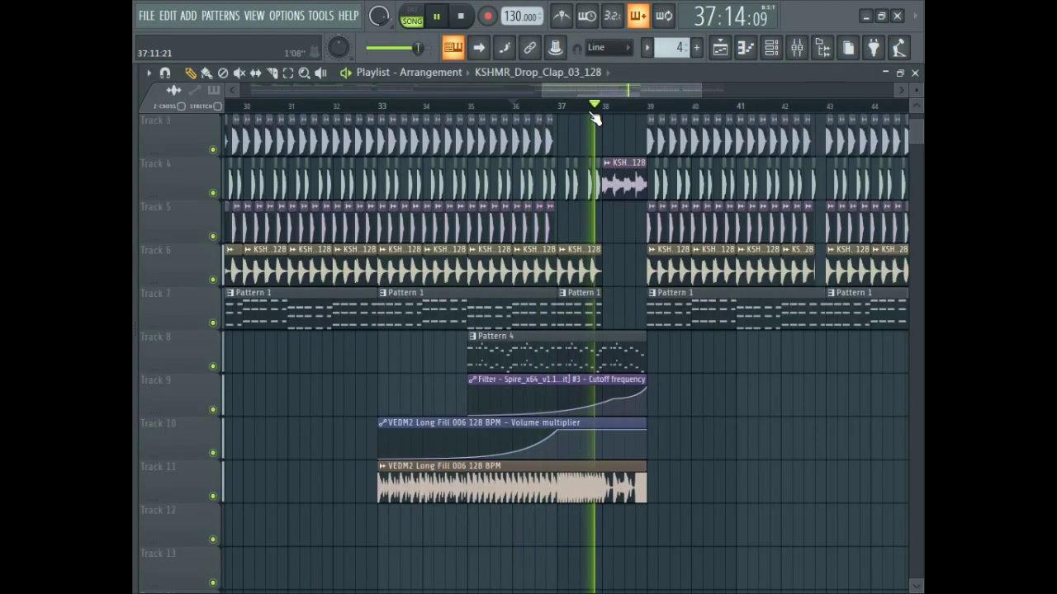
pyautogui.click(798, 50)
pyautogui.press('space')
pyautogui.moveTo(325, 481); pyautogui.dragTo(325, 530)
pyautogui.press('space')
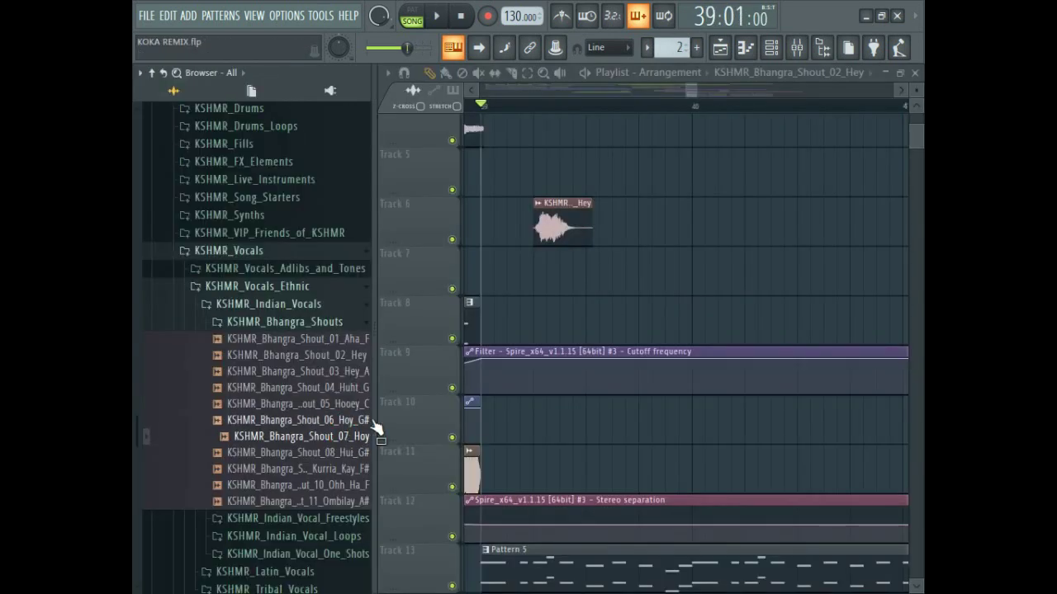
# Audition the KSHMR_Bhangra_Shout_02_Hey clip in bar 39 on Track 6 and open its channel settings
pyautogui.press('space')
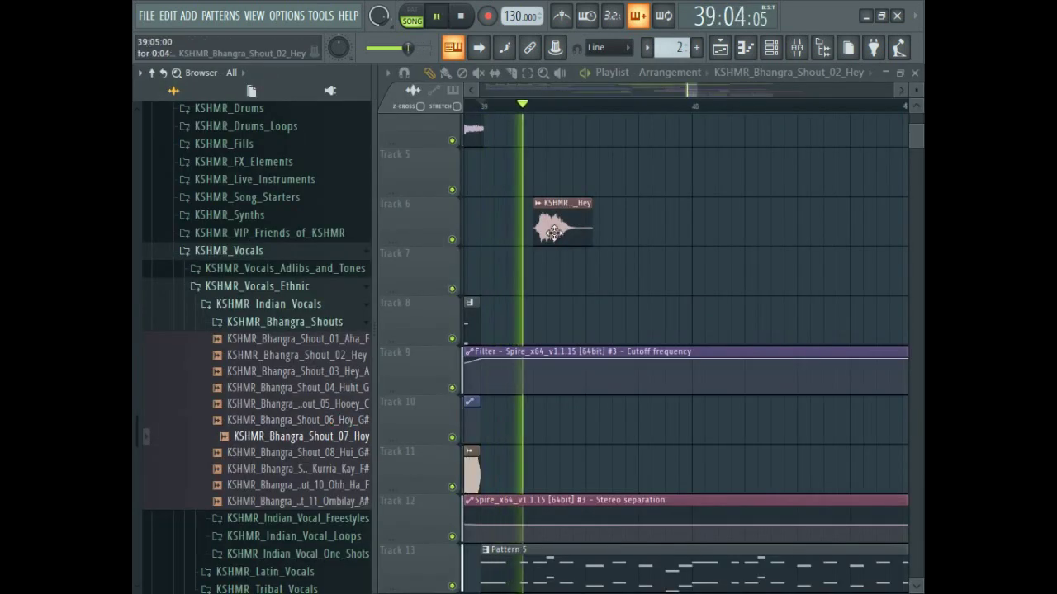
pyautogui.scroll(4, 536, 223)
pyautogui.hotkey('ctrl', 'space')
pyautogui.scroll(-2, 527, 246)
pyautogui.scroll(-4, 512, 245)
pyautogui.scroll(2, 472, 250)
pyautogui.doubleClick(590, 225)
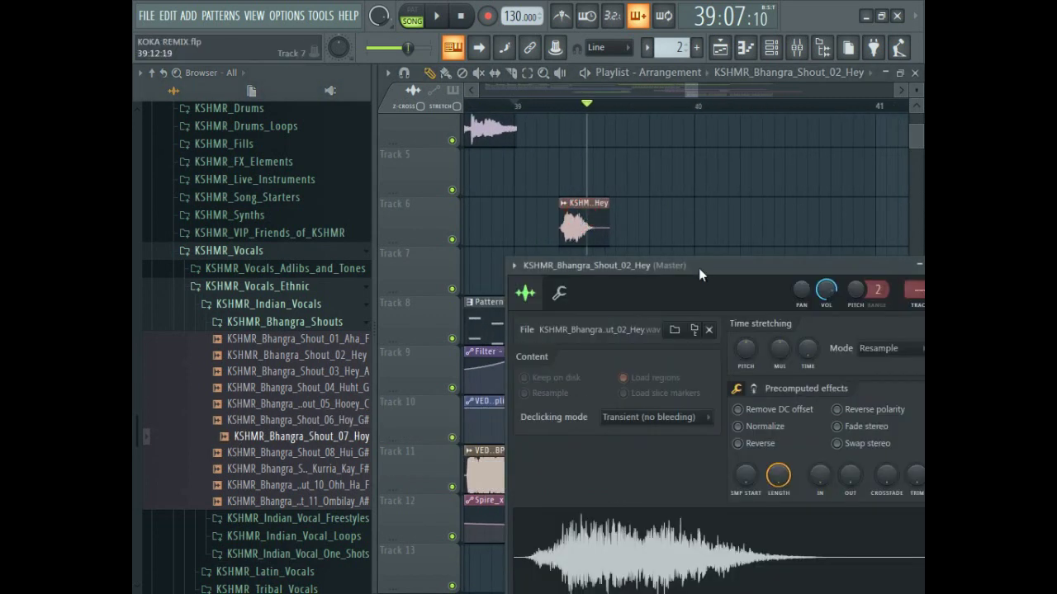
# Nudge the Hey shout clip on Track 6 slightly earlier to about 39:04, checking its timing from bar 39
pyautogui.click(517, 105)
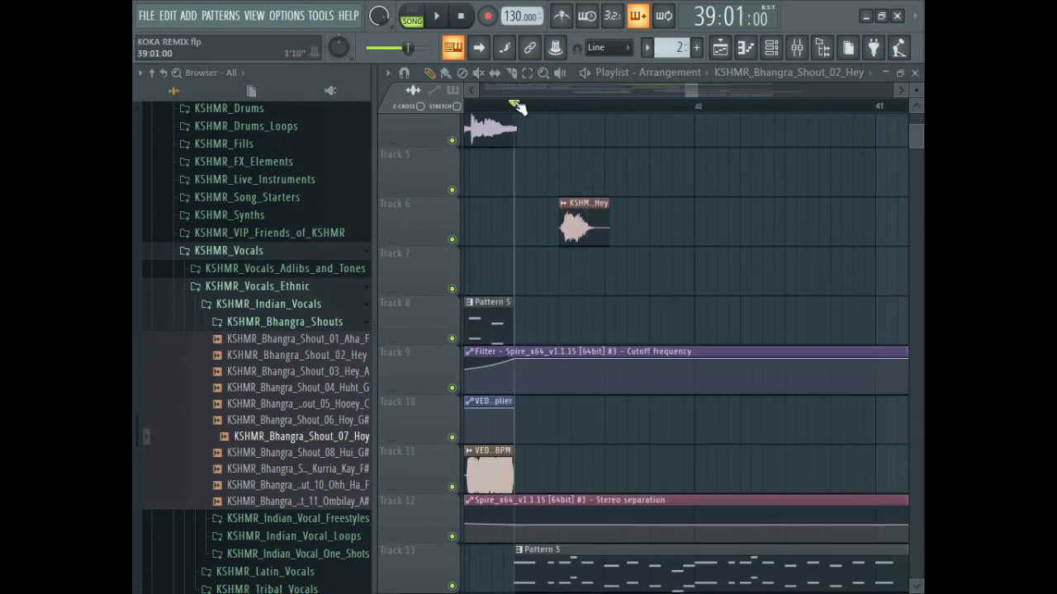
pyautogui.press('space')
pyautogui.press('space')
pyautogui.scroll(1, 580, 241)
pyautogui.scroll(1, 581, 240)
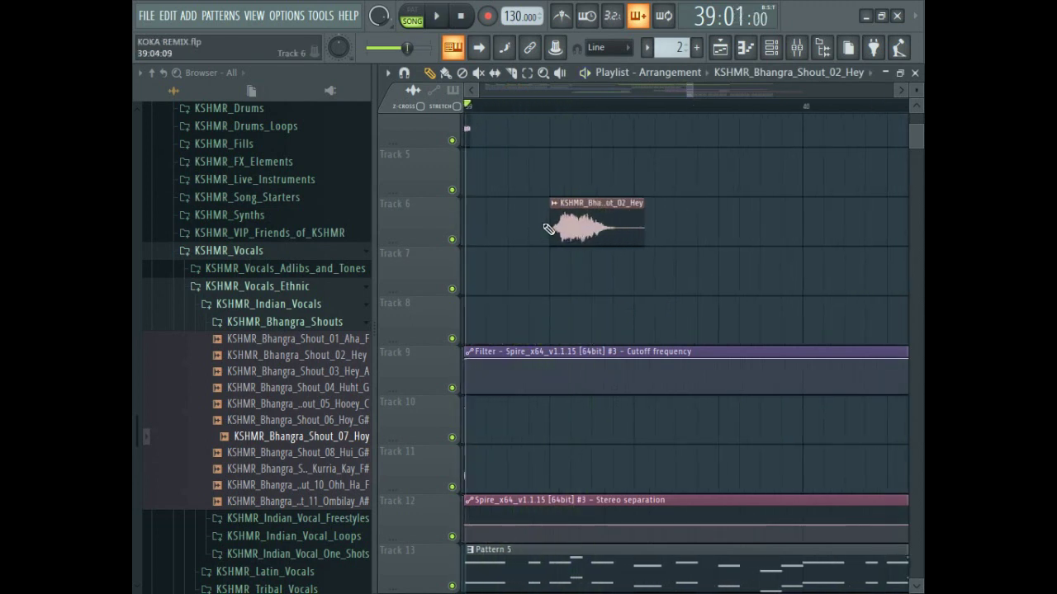
pyautogui.press('space')
pyautogui.press('space')
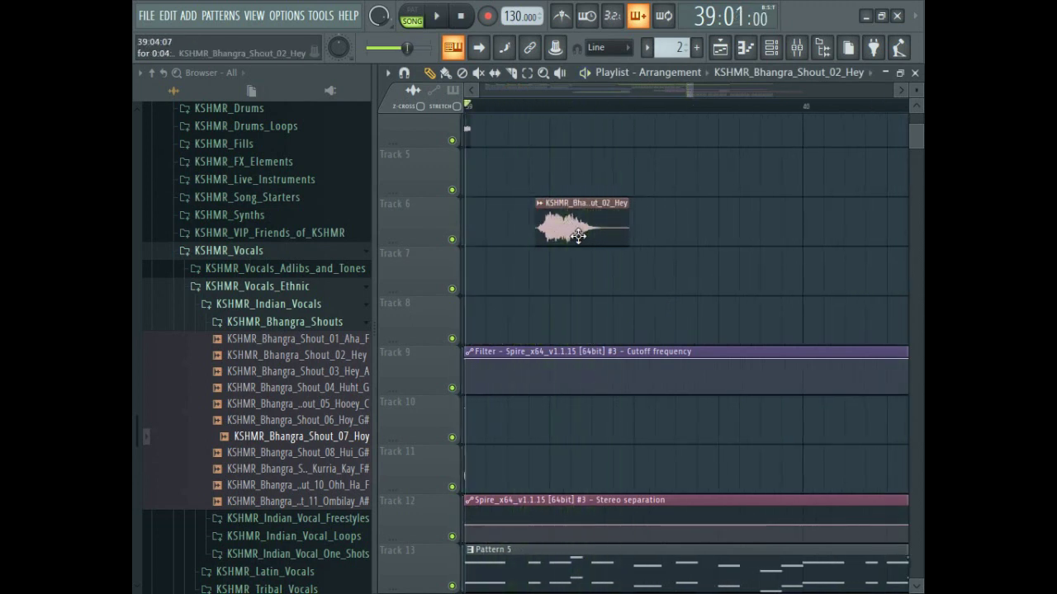
pyautogui.press('space')
pyautogui.press('space')
pyautogui.press('space')
# Repeat the Hey shout clip every half bar along Track 6 from bar 39 to bar 47
pyautogui.moveTo(581, 240); pyautogui.dragTo(794, 250)
pyautogui.scroll(-1, 649, 243)
pyautogui.press('space')
pyautogui.scroll(-3, 552, 258)
pyautogui.moveTo(694, 236); pyautogui.dragTo(724, 236)
pyautogui.press('space')
pyautogui.moveTo(867, 198); pyautogui.dragTo(862, 221)
pyautogui.press('space')
pyautogui.scroll(-3, 863, 221)
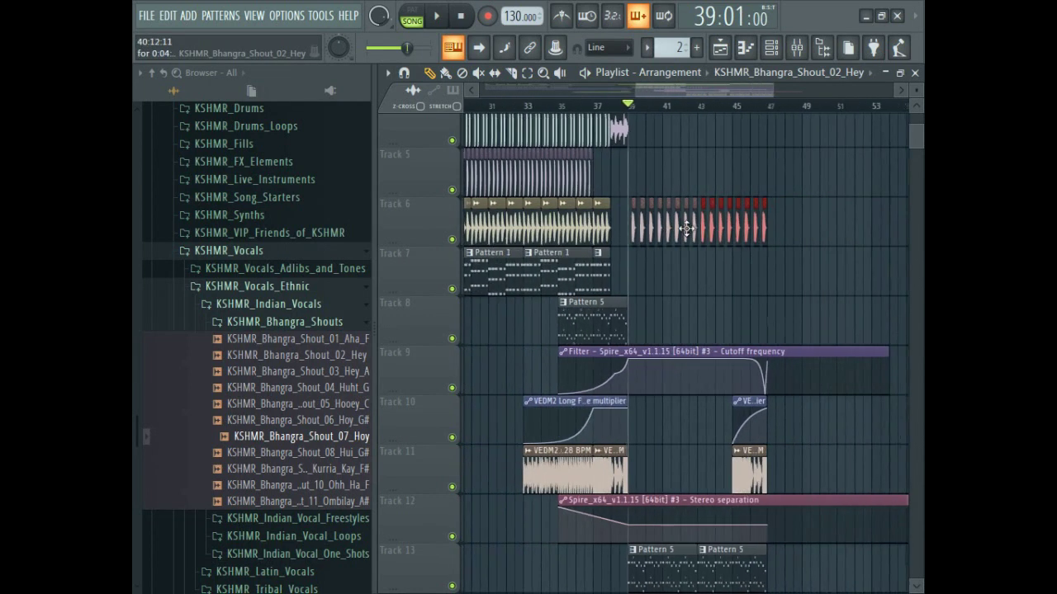
# Lower the Hey shout's channel volume to about 52% and route it to mixer track 11
pyautogui.press('space')
pyautogui.scroll(3, 672, 236)
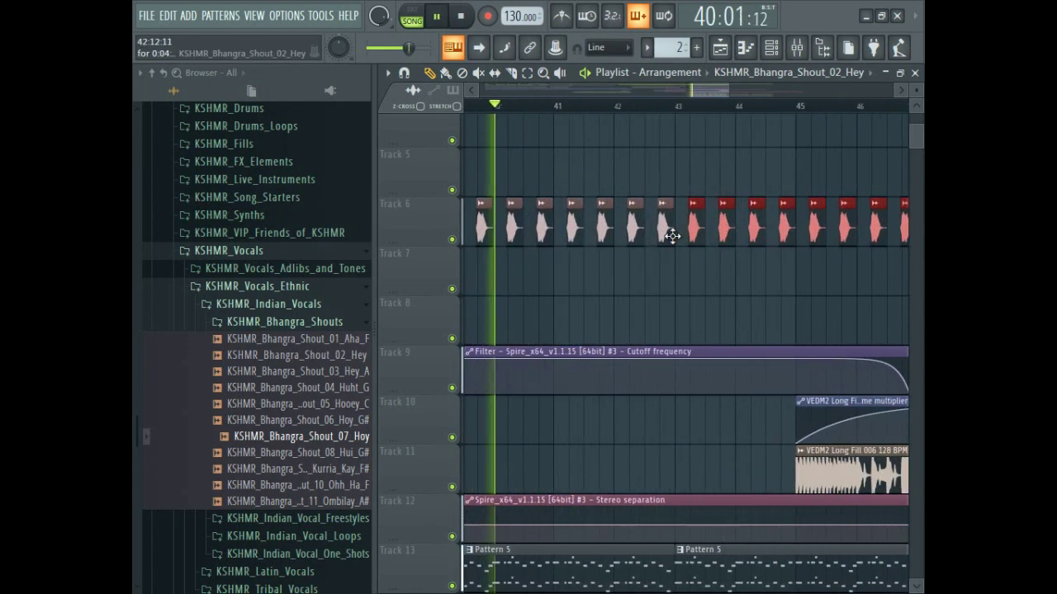
pyautogui.doubleClick(672, 237)
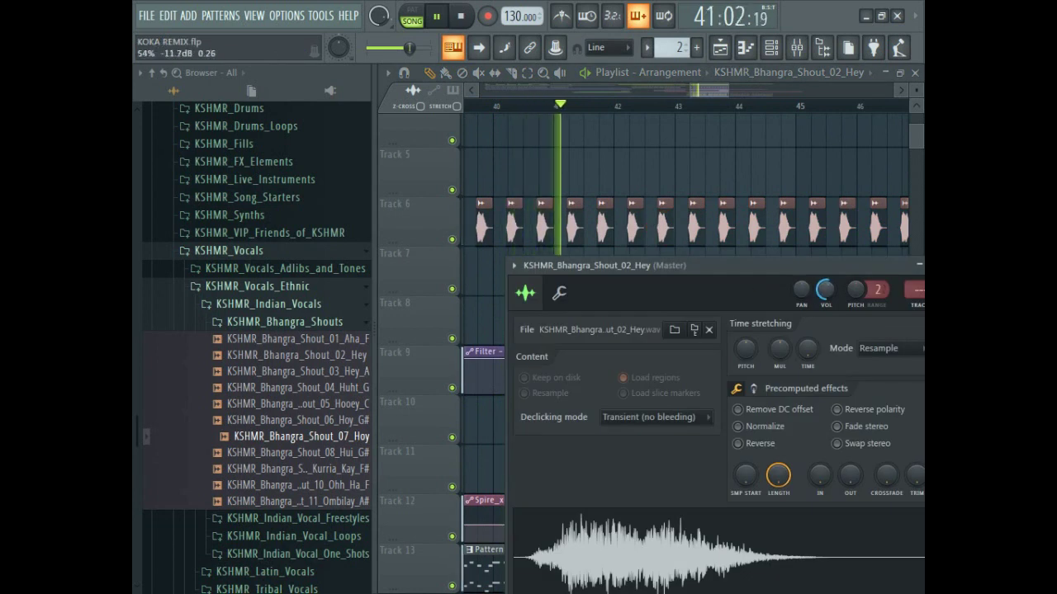
pyautogui.moveTo(832, 267); pyautogui.dragTo(772, 308)
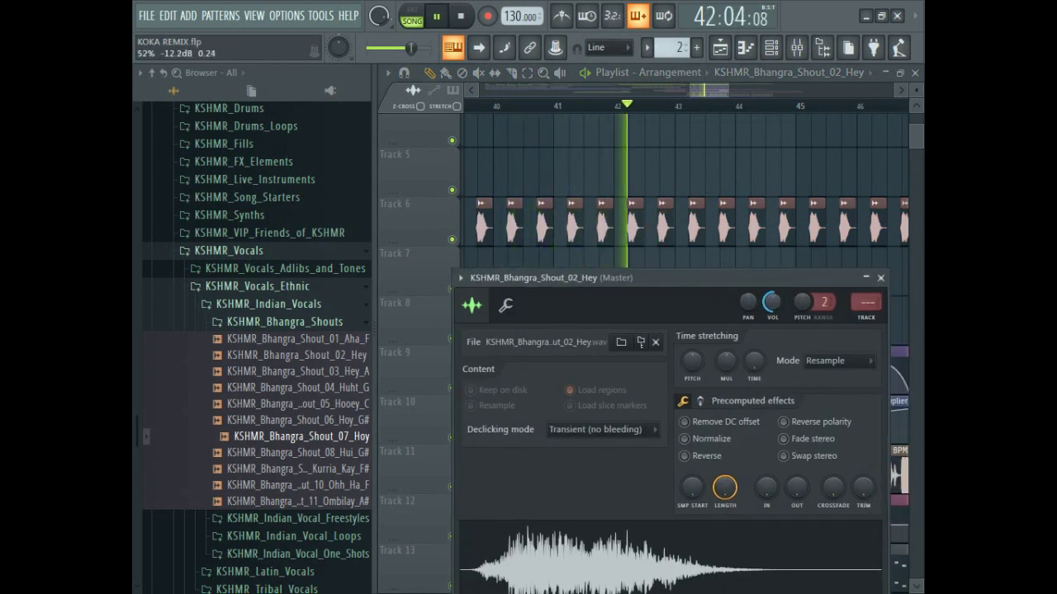
pyautogui.click(867, 306)
# Add Fruity Parametric EQ 2 to slot 1 of the shout's mixer track, cutting lows at about 205 Hz and raising band 7
pyautogui.click(749, 130)
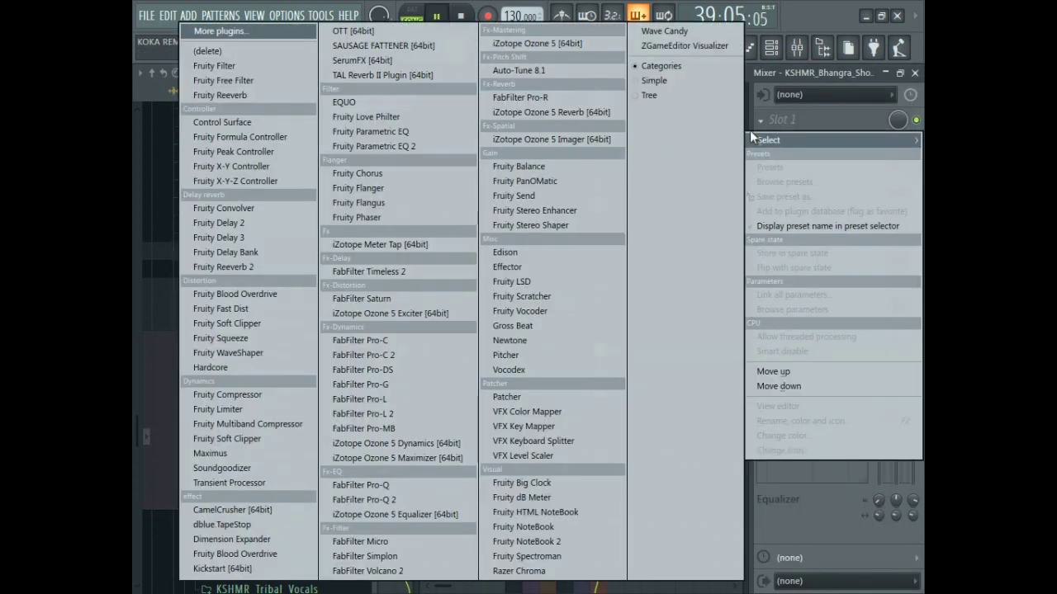
pyautogui.click(401, 146)
pyautogui.moveTo(459, 269); pyautogui.dragTo(510, 336)
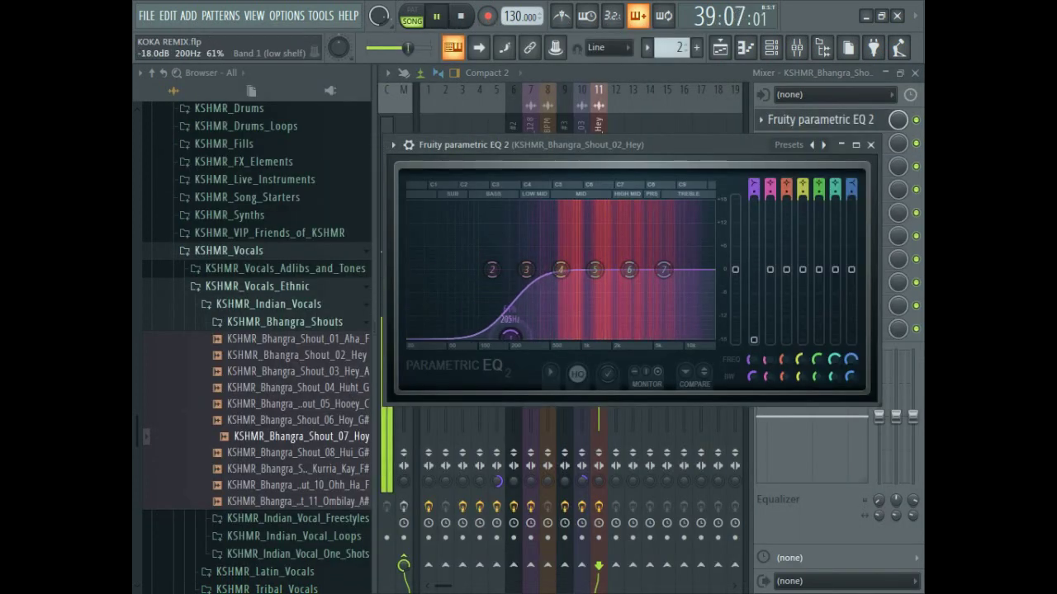
pyautogui.moveTo(663, 270)
pyautogui.mouseDown()
pyautogui.moveTo(664, 248)
pyautogui.moveTo(670, 262)
pyautogui.mouseUp()
pyautogui.press('space')
# Pull the shout EQ's bands 2 and 3 down in the lowest frequencies and shift the band 1 low cut higher
pyautogui.moveTo(492, 269); pyautogui.dragTo(445, 336)
pyautogui.moveTo(524, 335); pyautogui.dragTo(531, 337)
pyautogui.moveTo(525, 269); pyautogui.dragTo(457, 331)
pyautogui.press('space')
pyautogui.press('space')
pyautogui.moveTo(532, 336); pyautogui.dragTo(541, 335)
pyautogui.press('space')
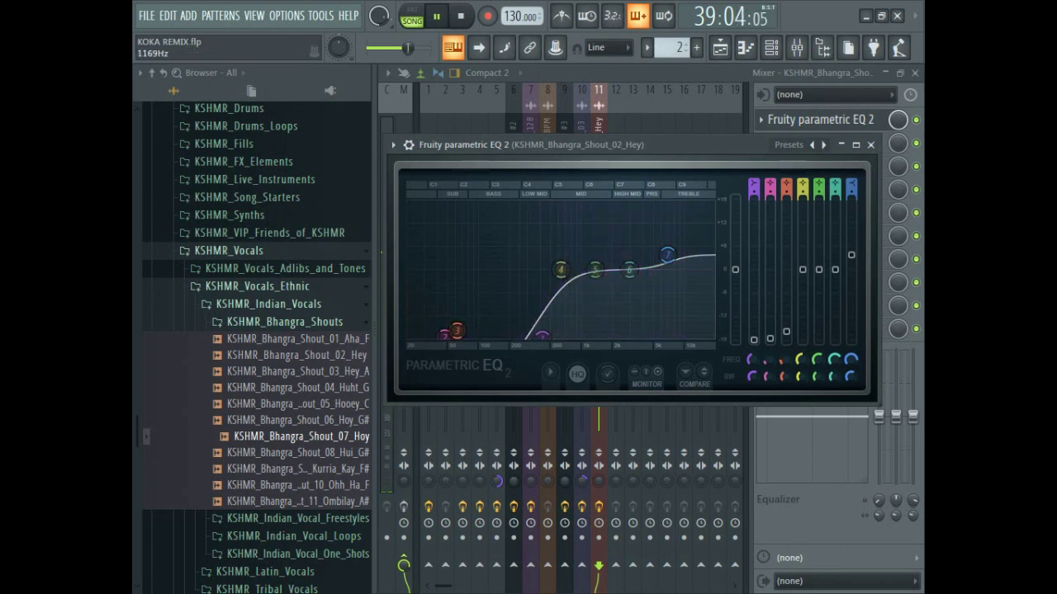
pyautogui.press('space')
pyautogui.press('Escape')
# Add Fruity Stereo Enhancer with adjusted stereo separation to slot 2 and Fruity Reeverb to slot 3 of the shout's mixer track
pyautogui.click(838, 140)
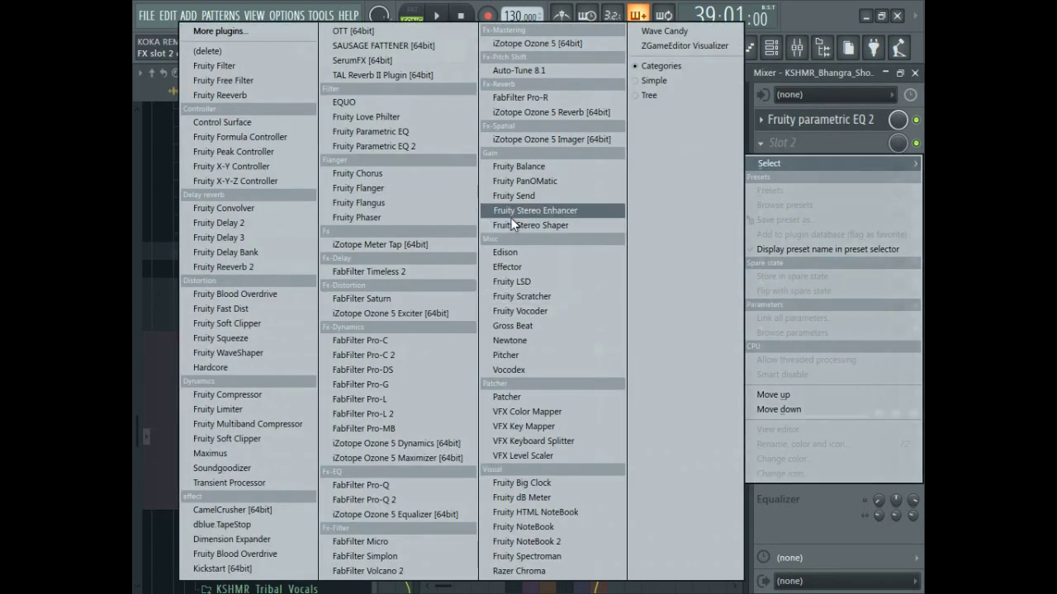
pyautogui.click(535, 210)
pyautogui.press('space')
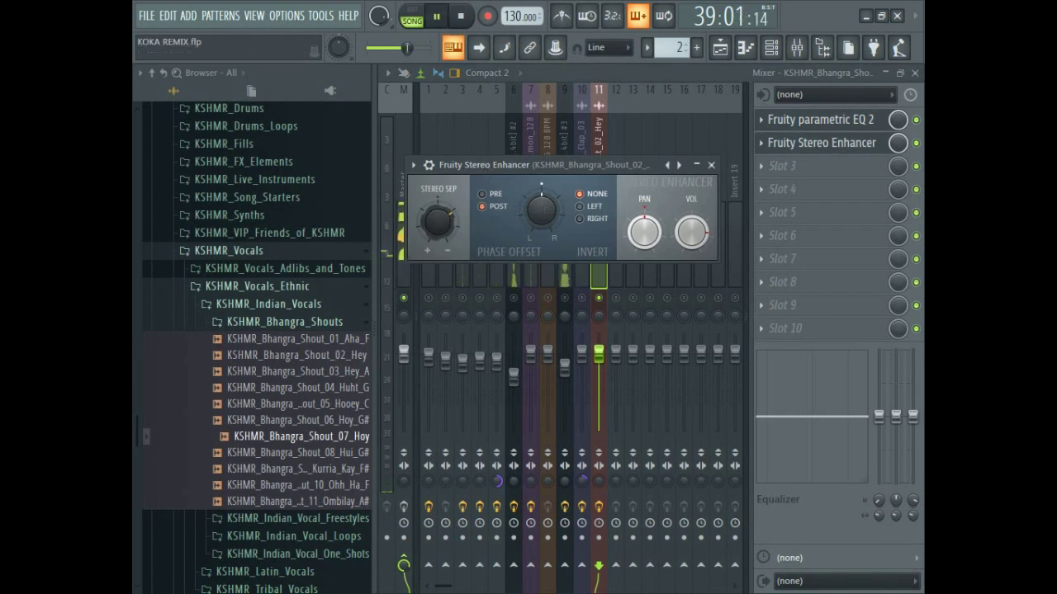
pyautogui.press('space')
pyautogui.press('Escape')
pyautogui.click(776, 166)
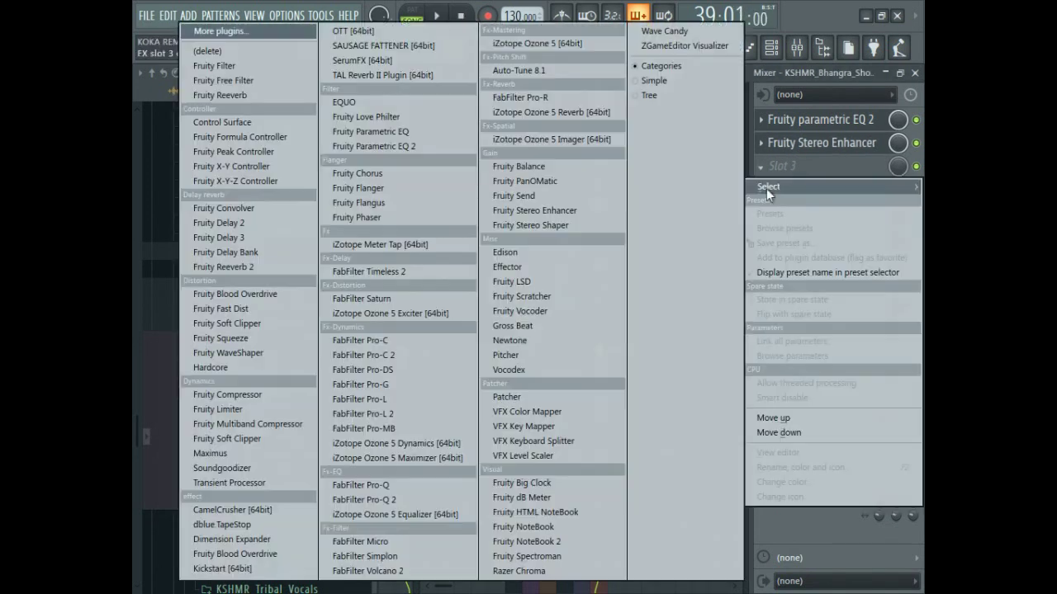
pyautogui.click(244, 95)
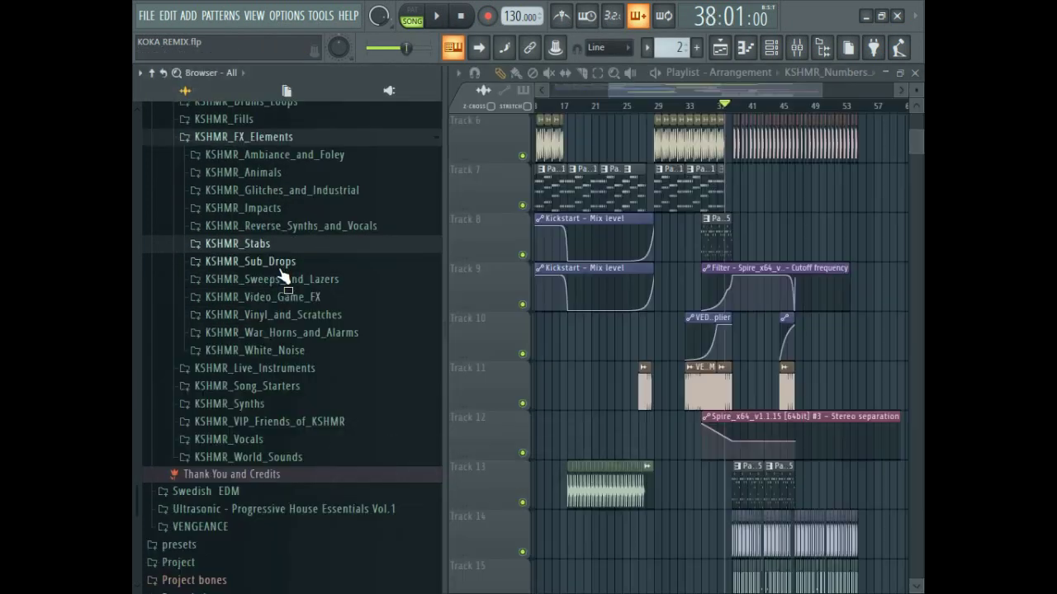
# Find KSHMR_Sweep_Down_03_Clean in the KSHMR_Sweeps_Down folder and place it at bar 39 on Track 7
pyautogui.press('space')
pyautogui.click(289, 280)
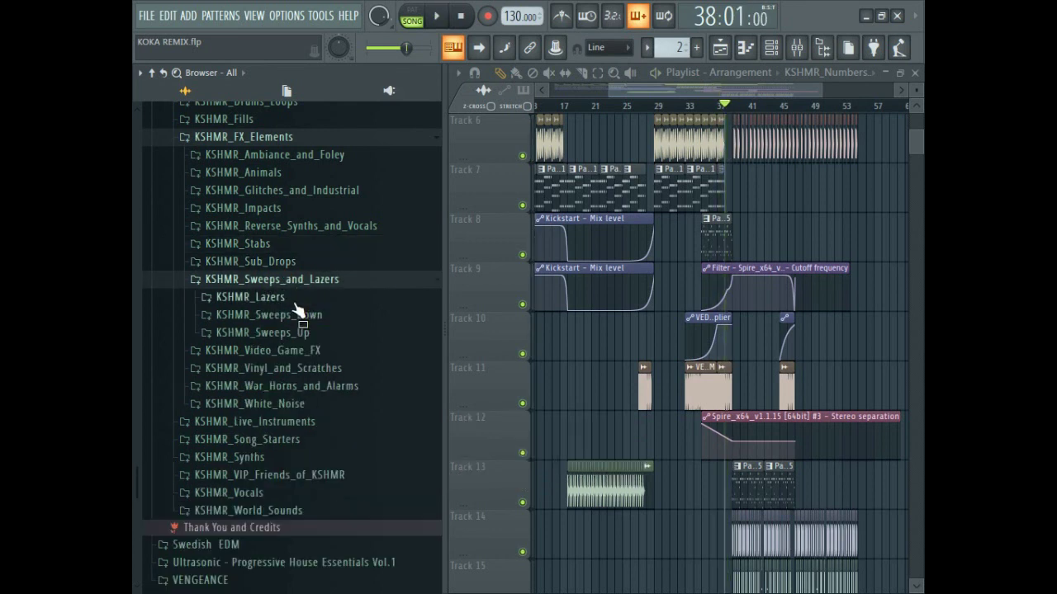
pyautogui.click(296, 317)
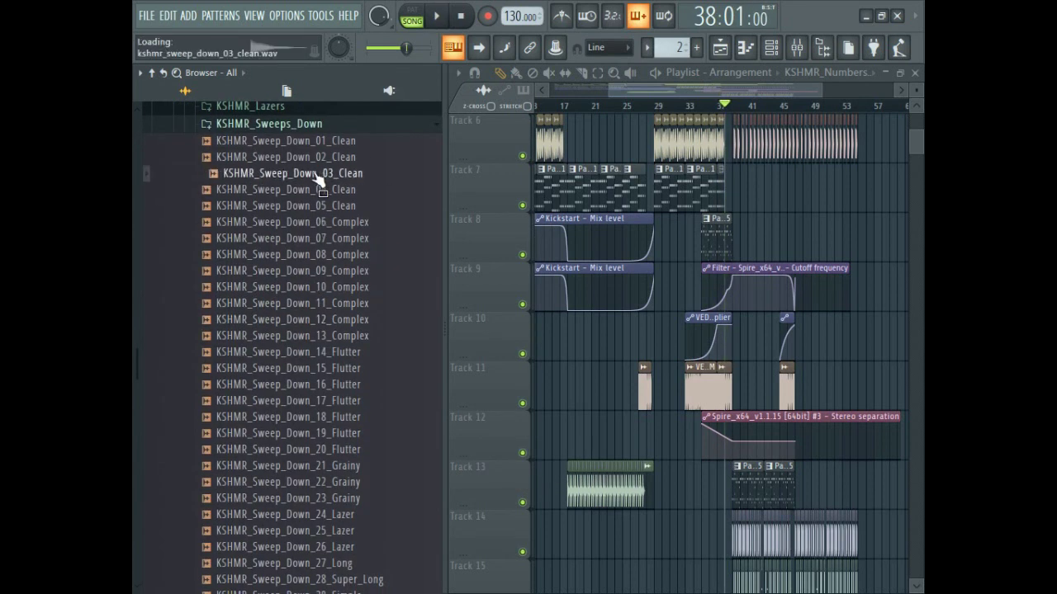
pyautogui.moveTo(742, 201); pyautogui.dragTo(743, 198)
# Lower the sweep-down channel volume to about 43% and place a copy of the clip at bar 47 on Track 7
pyautogui.scroll(4, 767, 202)
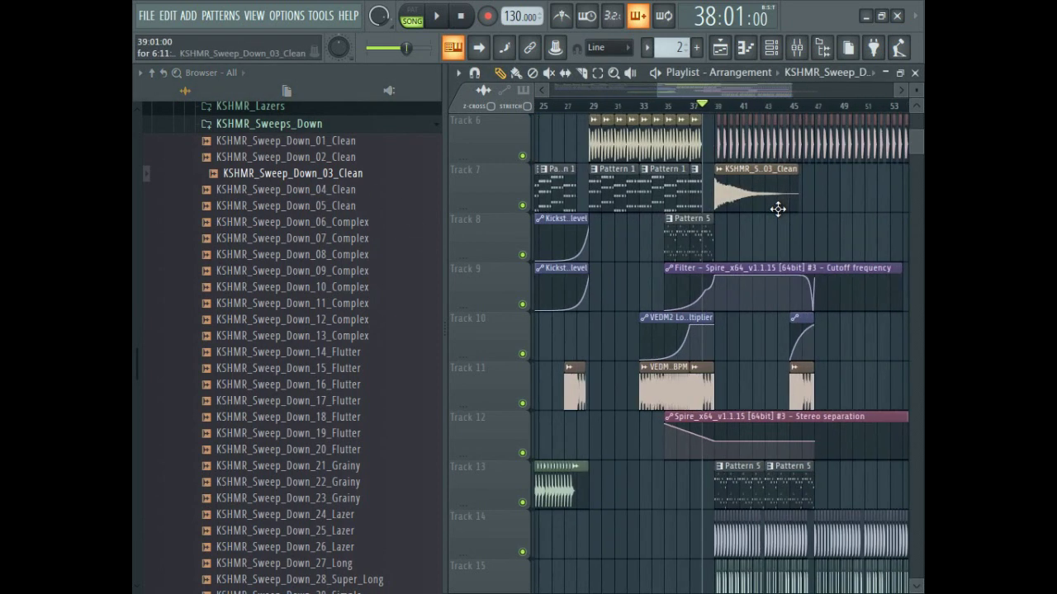
pyautogui.doubleClick(710, 197)
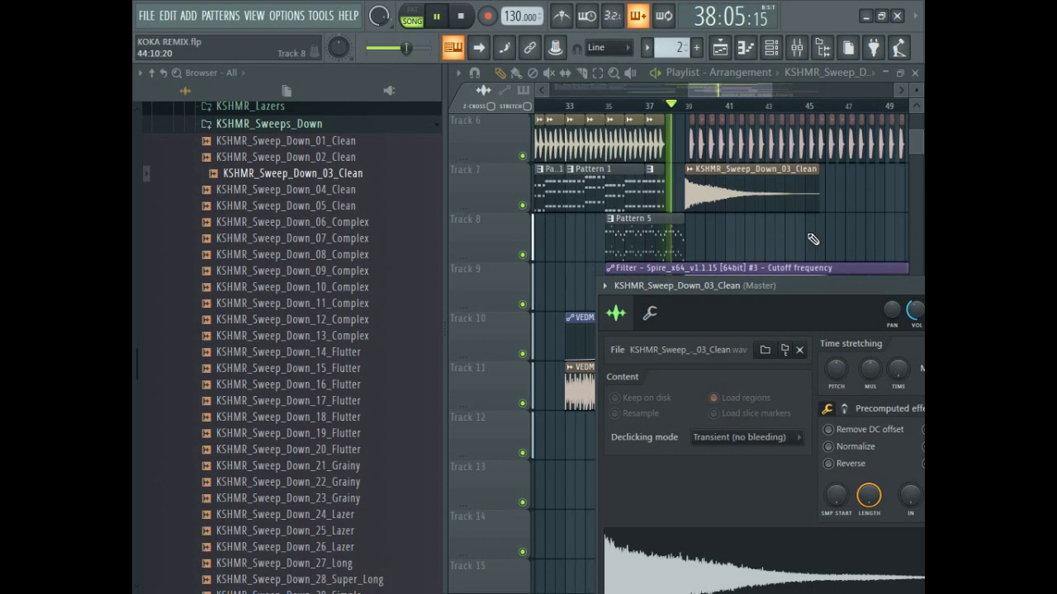
pyautogui.moveTo(815, 296); pyautogui.dragTo(576, 279)
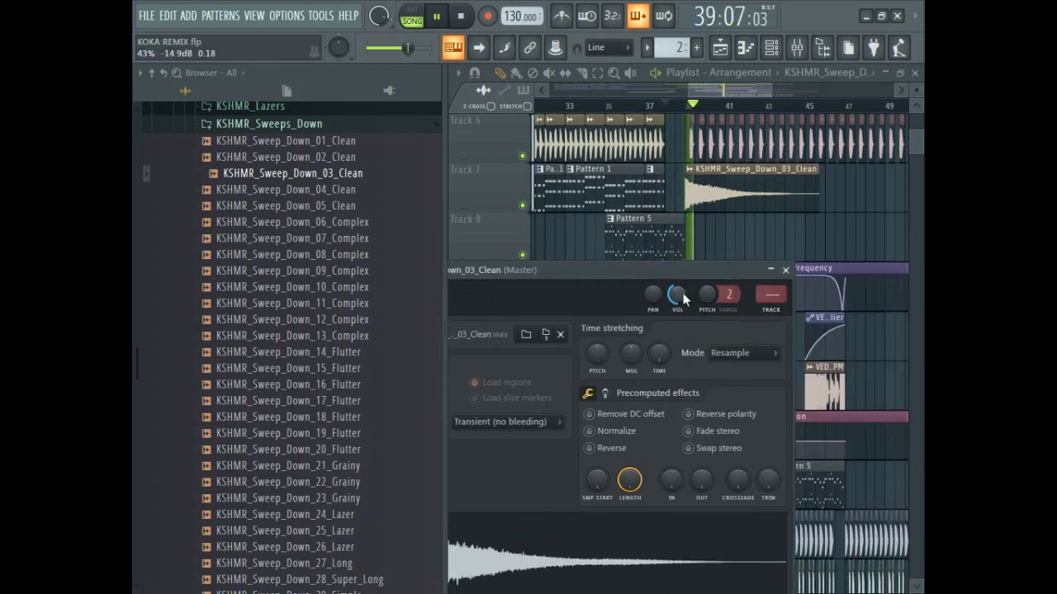
pyautogui.click(785, 270)
pyautogui.moveTo(788, 206); pyautogui.dragTo(864, 218)
pyautogui.scroll(-3, 774, 217)
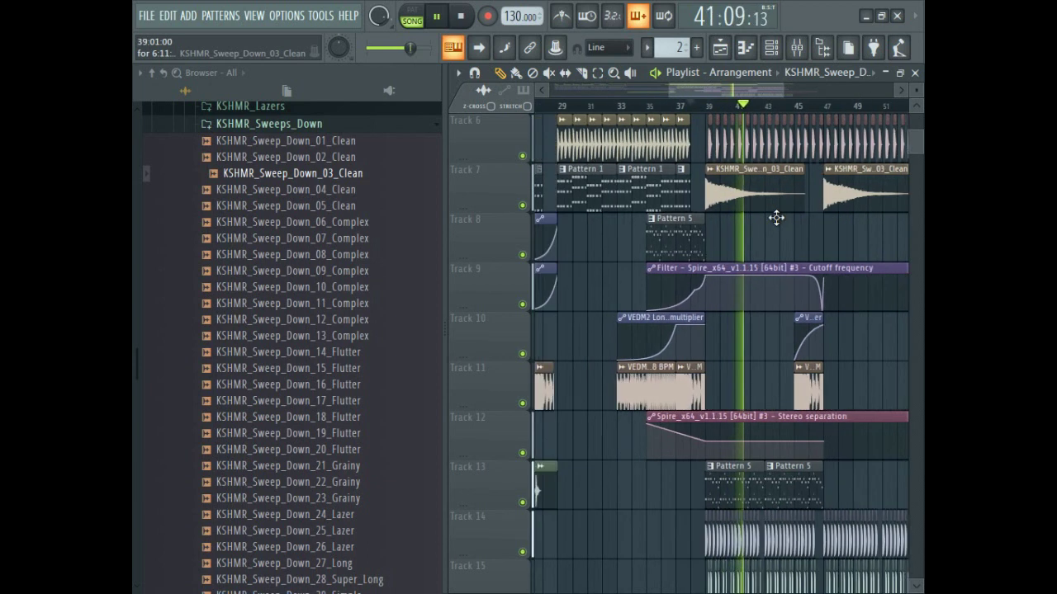
# Place copies of the KSHMR_Sweep_Down_03_Clean clip at bar 29 on Track 8 and at bars 17 and 2 on Track 10
pyautogui.moveTo(748, 251); pyautogui.dragTo(589, 359)
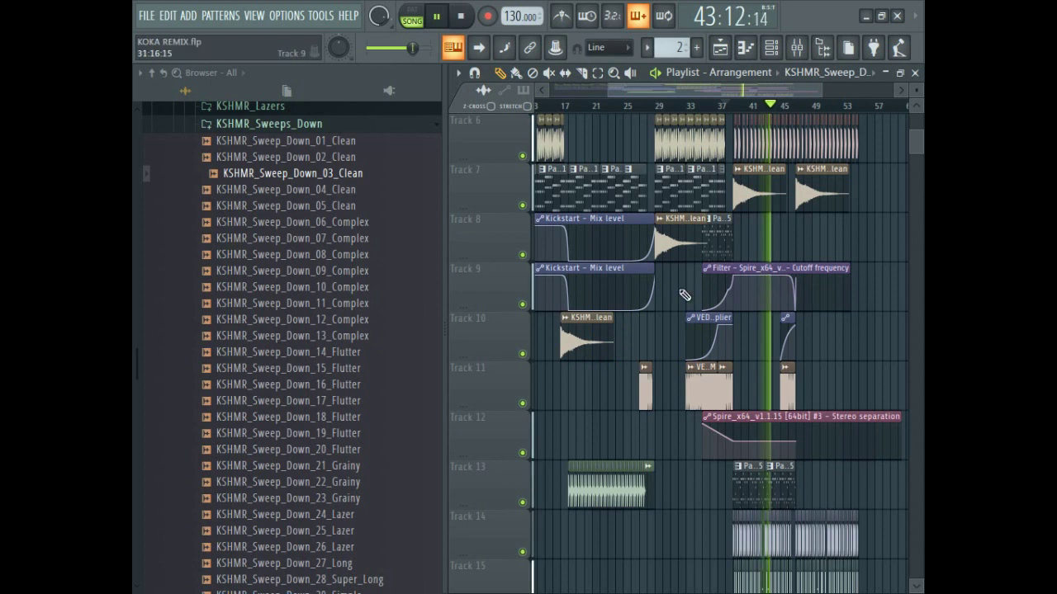
pyautogui.scroll(-2, 686, 295)
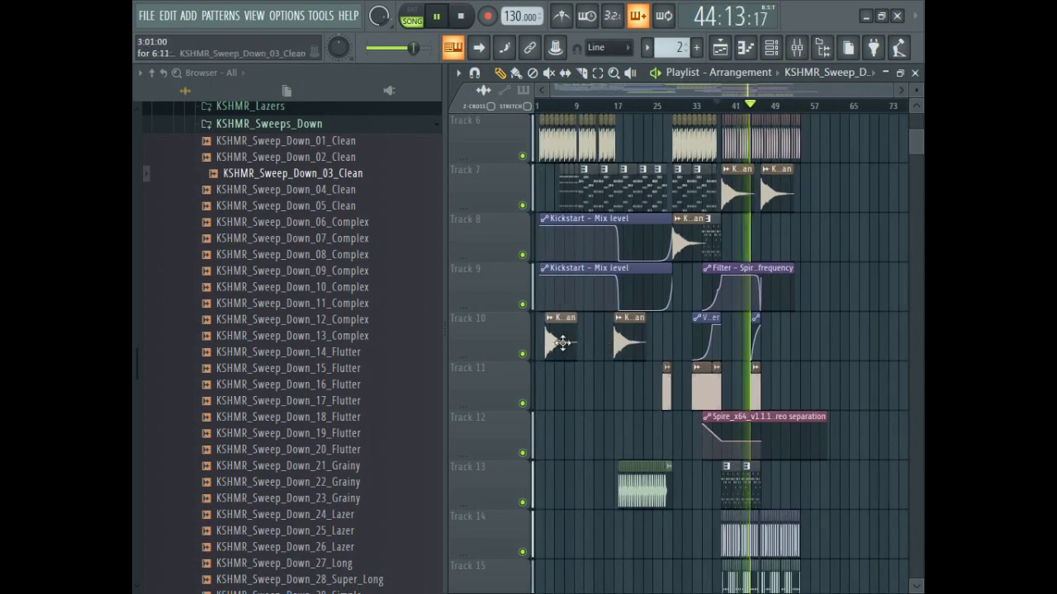
pyautogui.scroll(3, 512, 285)
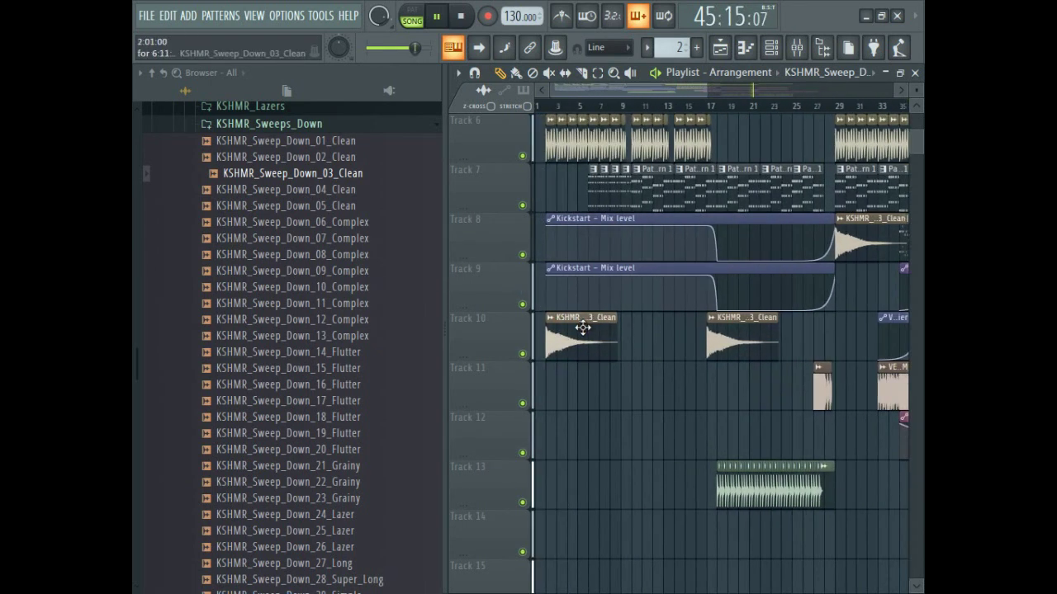
pyautogui.scroll(3, 710, 215)
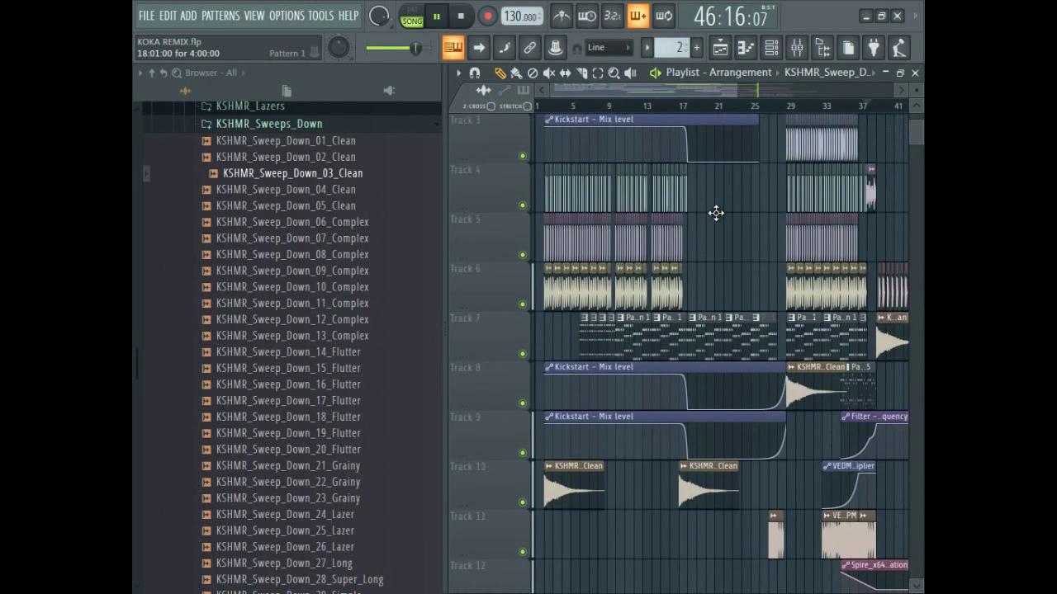
# Check the channel settings of the sweep-down clip at bar 47 on Track 7
pyautogui.scroll(-2, 717, 202)
pyautogui.scroll(-2, 778, 253)
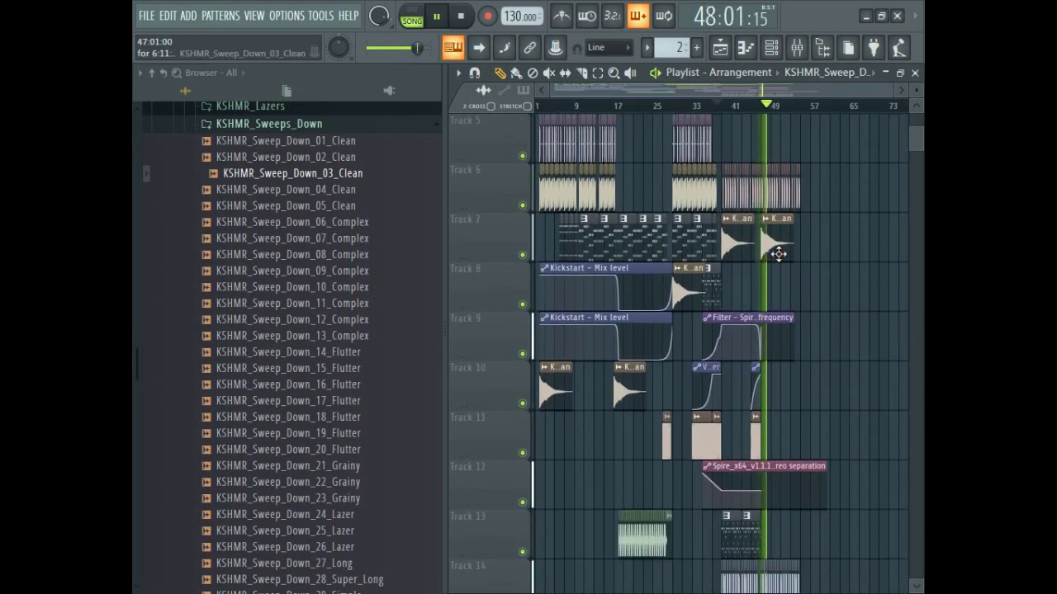
pyautogui.doubleClick(778, 253)
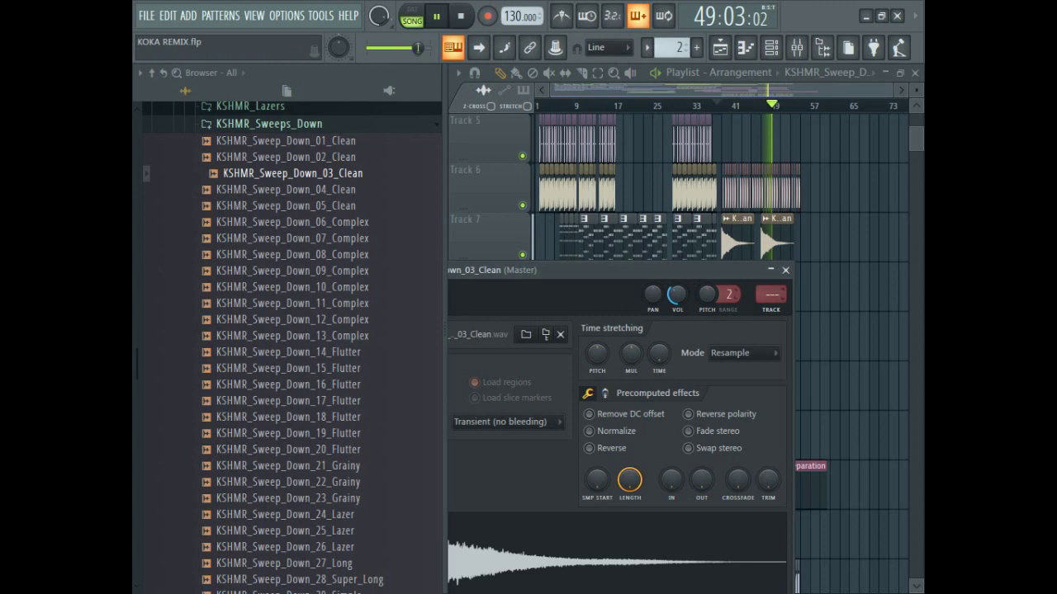
pyautogui.click(786, 270)
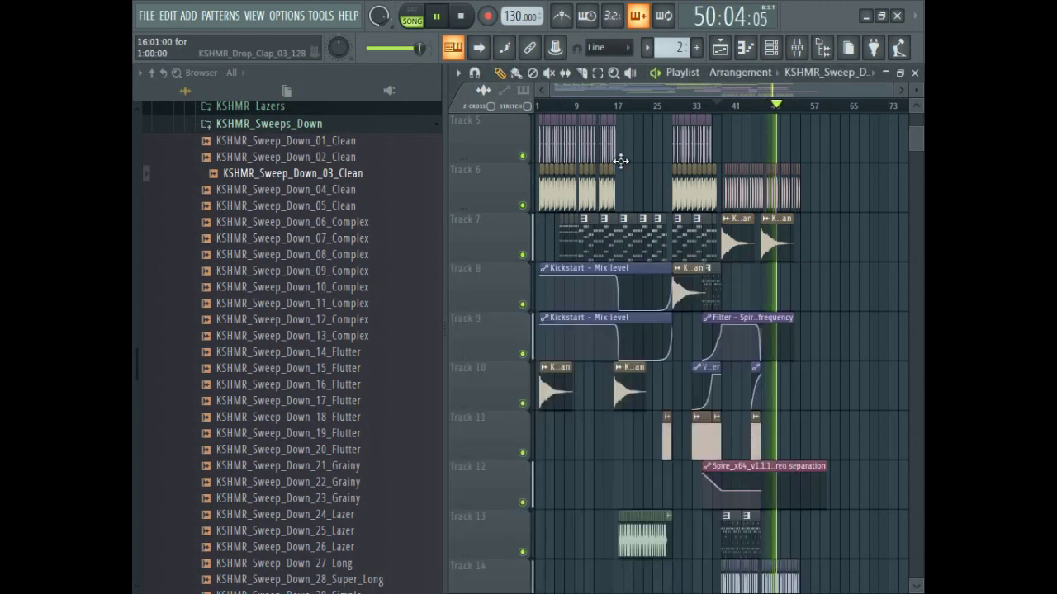
# Play the song from bar 2 and place another sweep-down copy at bar 10 on Track 10
pyautogui.click(540, 108)
pyautogui.press('space')
pyautogui.scroll(2, 540, 423)
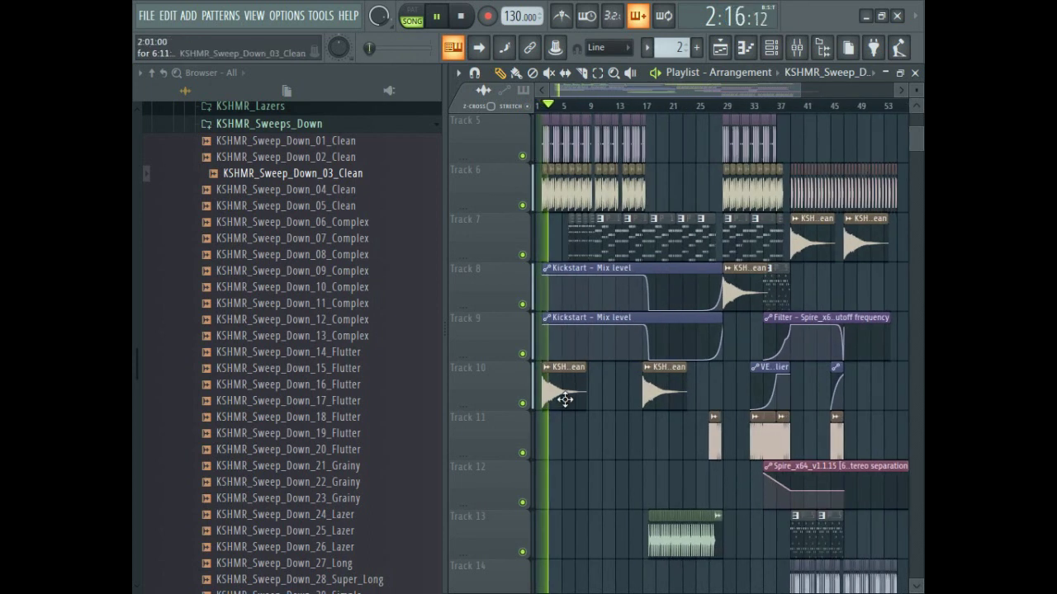
pyautogui.scroll(4, 565, 383)
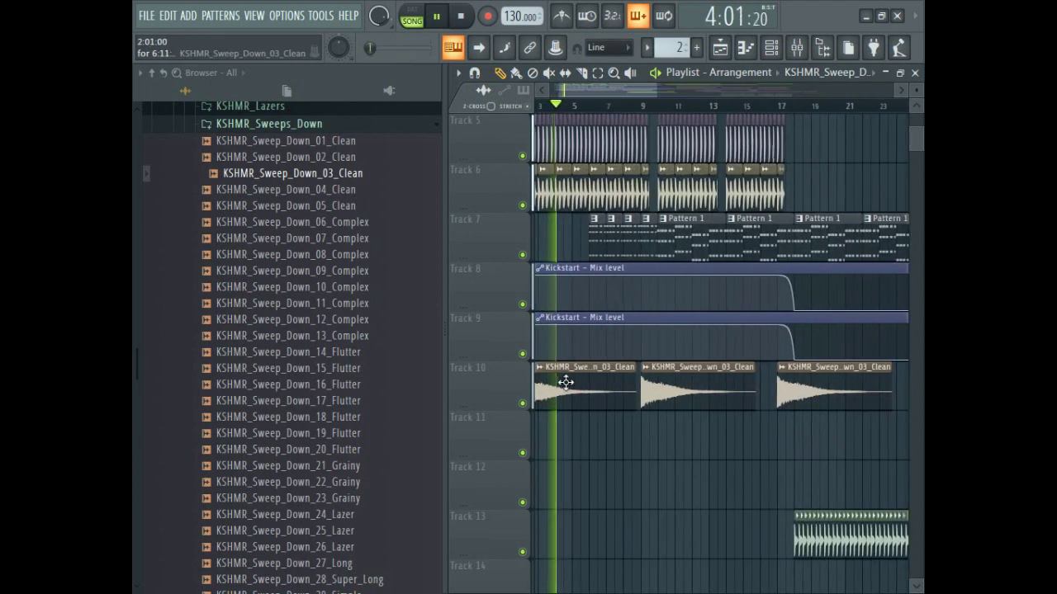
pyautogui.scroll(-5, 707, 400)
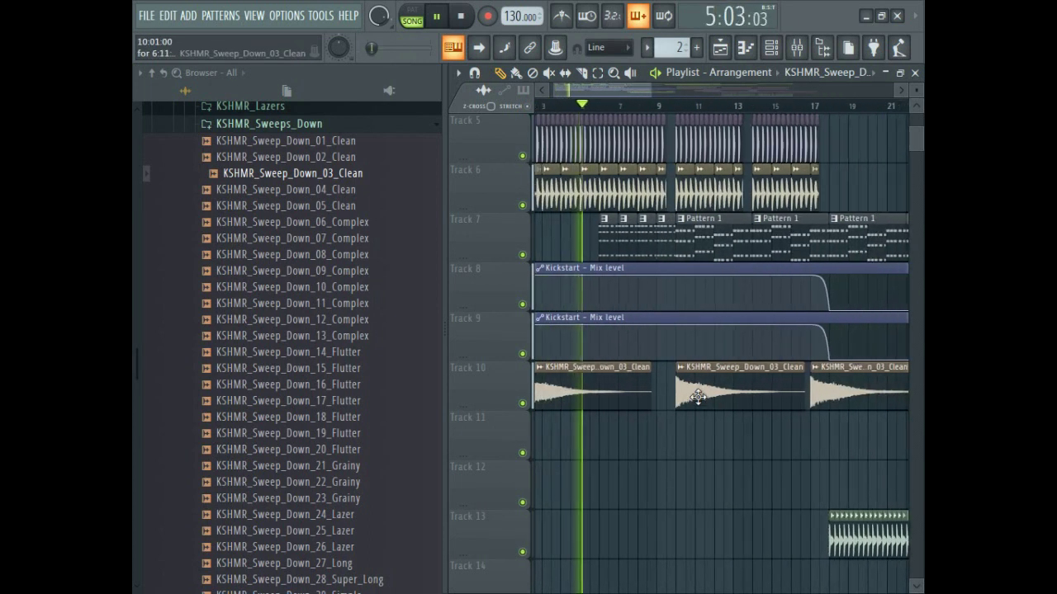
# Move the sweep-down clip at bar 17 on Track 10 to bar 18 and save the project
pyautogui.scroll(5, 682, 406)
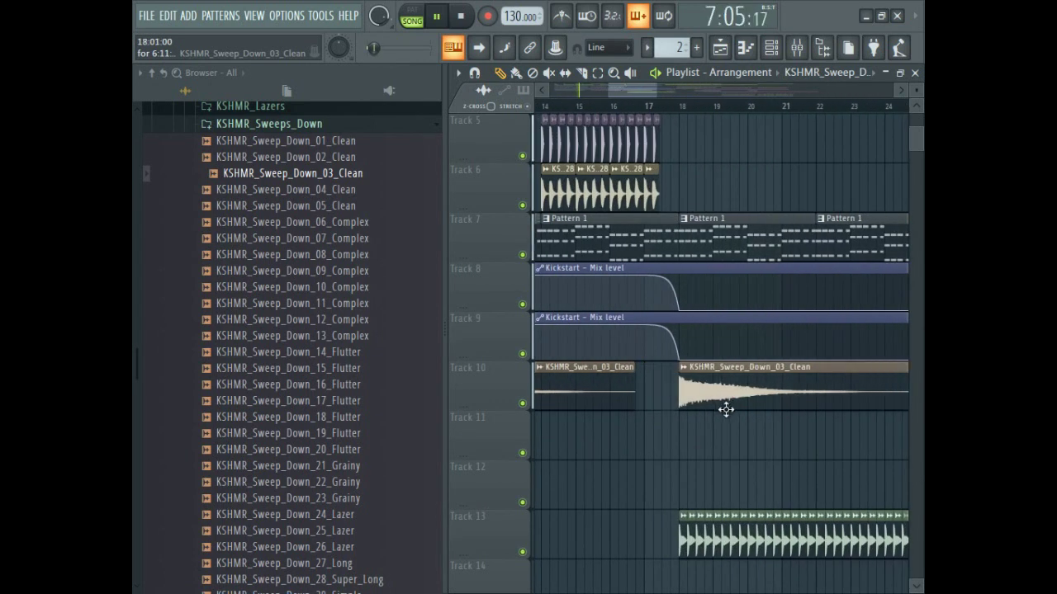
pyautogui.scroll(-5, 724, 408)
pyautogui.scroll(3, 838, 279)
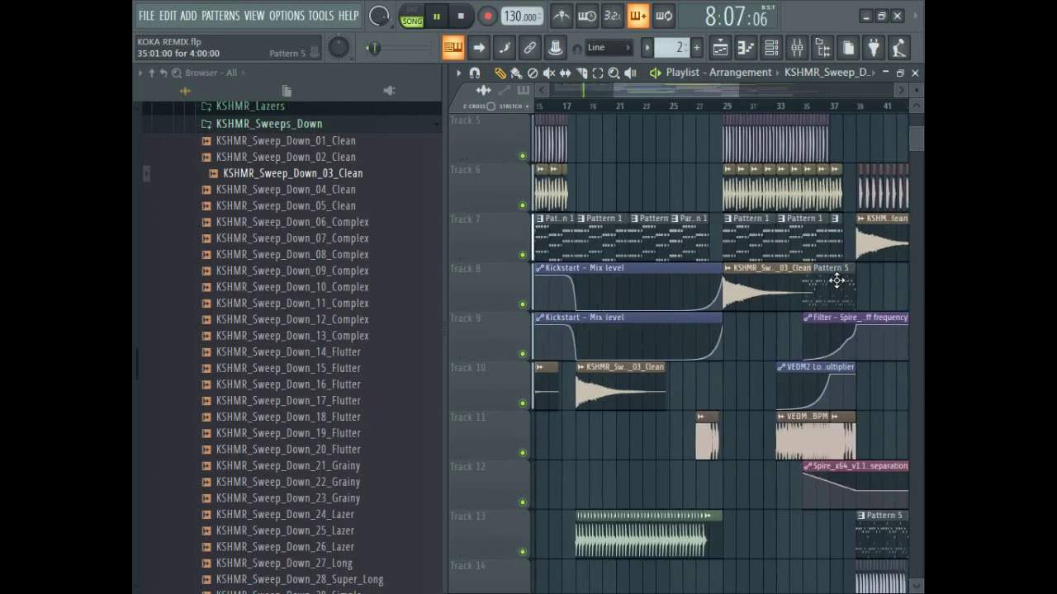
pyautogui.scroll(-5, 766, 302)
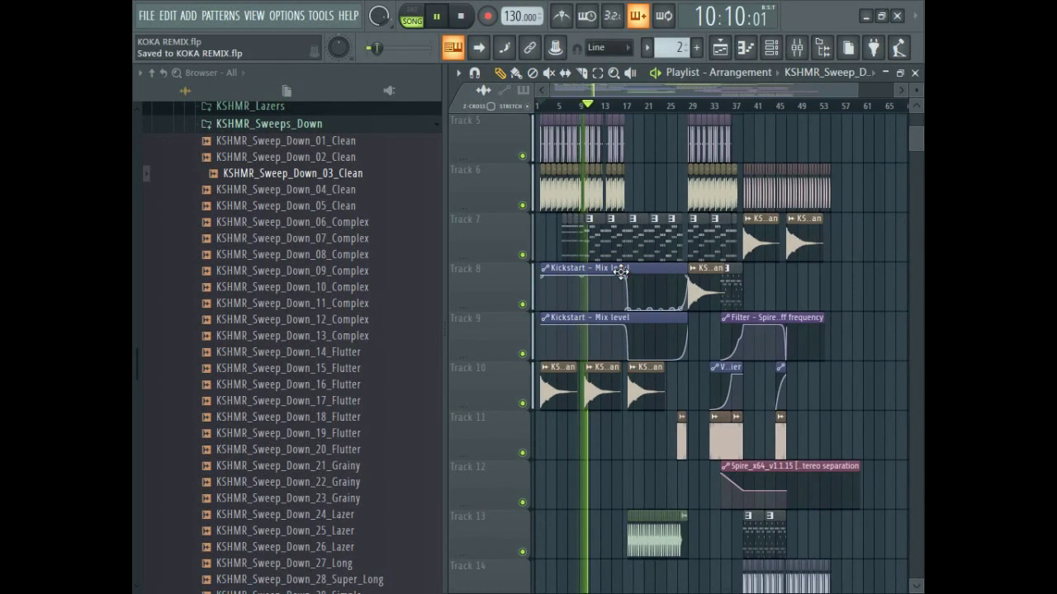
# Find KSHMR_Medium_Sweep_02 in the KSHMR_Sweeps_Medium folder of KSHMR_Sweeps_Up and place it at bar 24 on Track 11
pyautogui.click(272, 125)
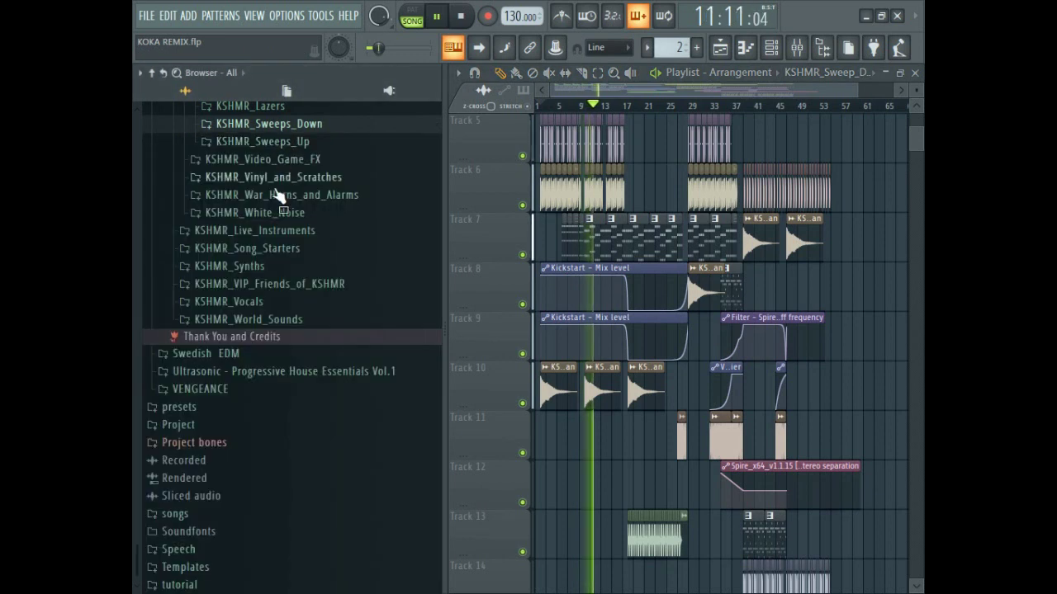
pyautogui.click(293, 145)
pyautogui.scroll(-5, 685, 239)
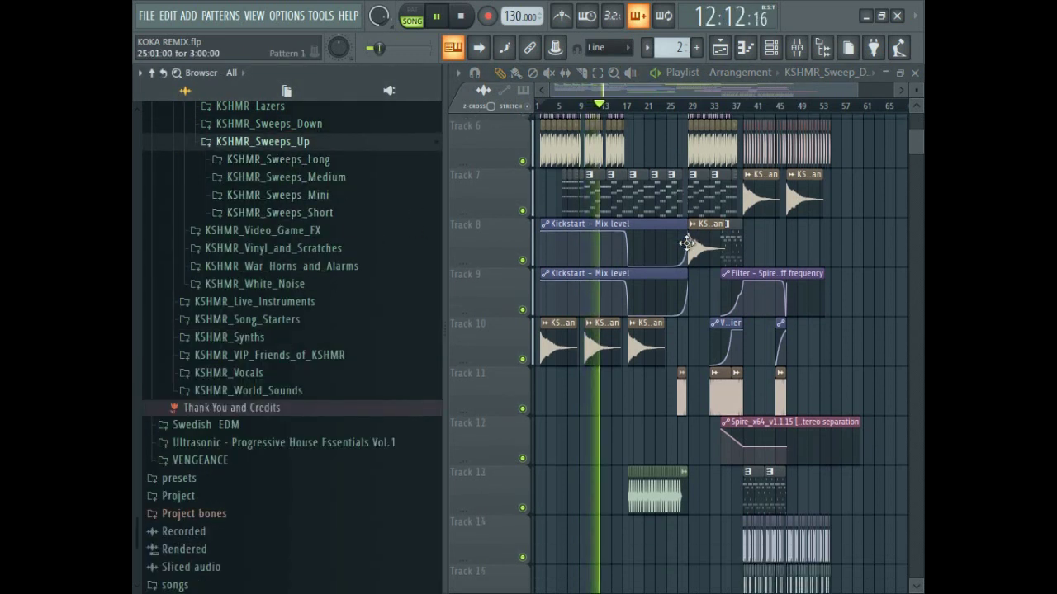
pyautogui.scroll(2, 668, 235)
pyautogui.press('space')
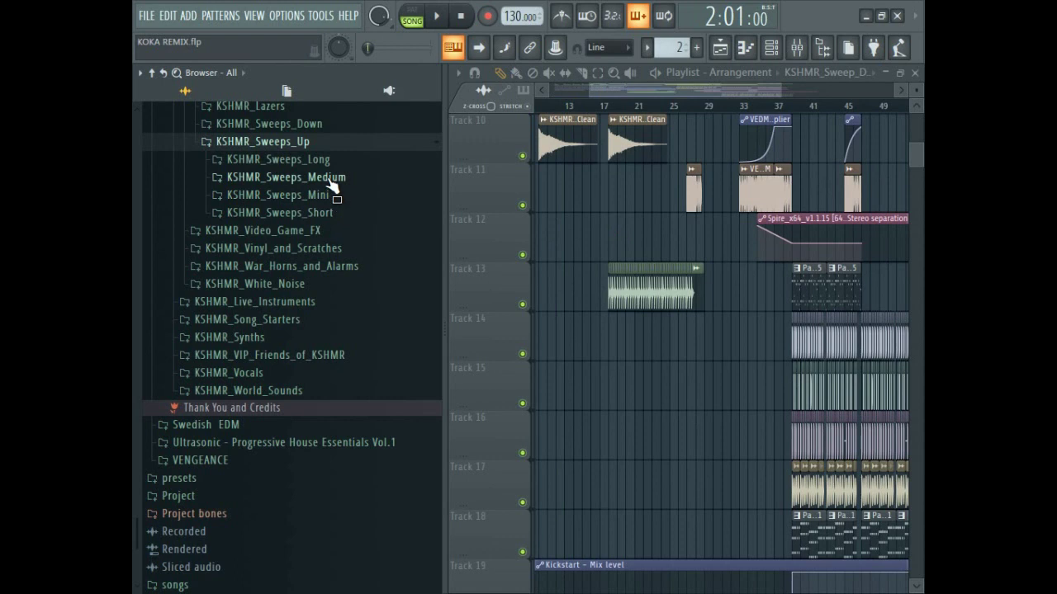
pyautogui.click(336, 179)
pyautogui.click(338, 211)
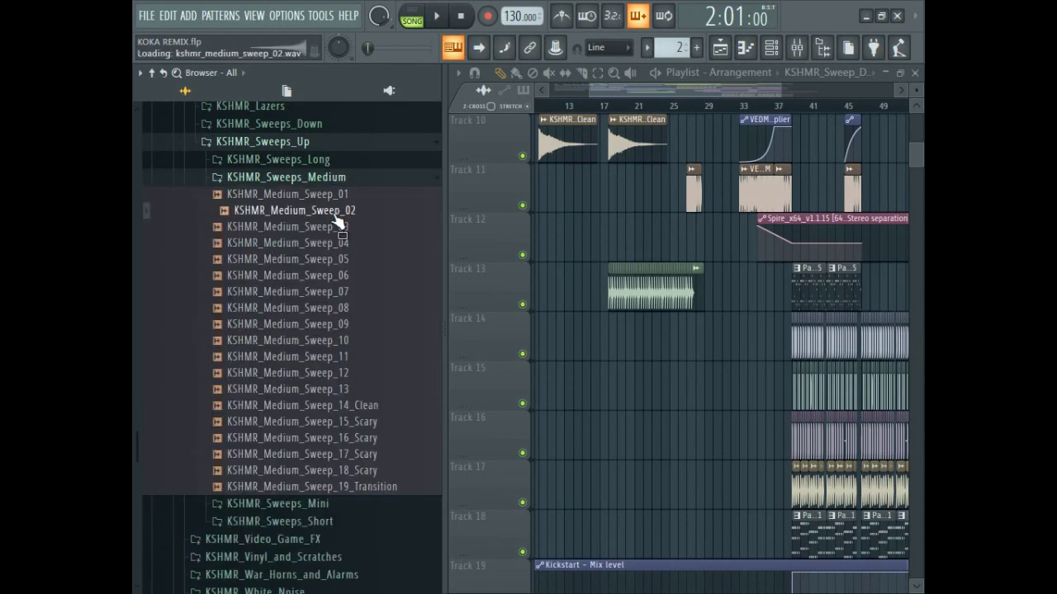
pyautogui.keyDown('ctrl'); pyautogui.scroll(5, 678, 198); pyautogui.keyUp('ctrl')
pyautogui.moveTo(656, 180); pyautogui.dragTo(668, 203)
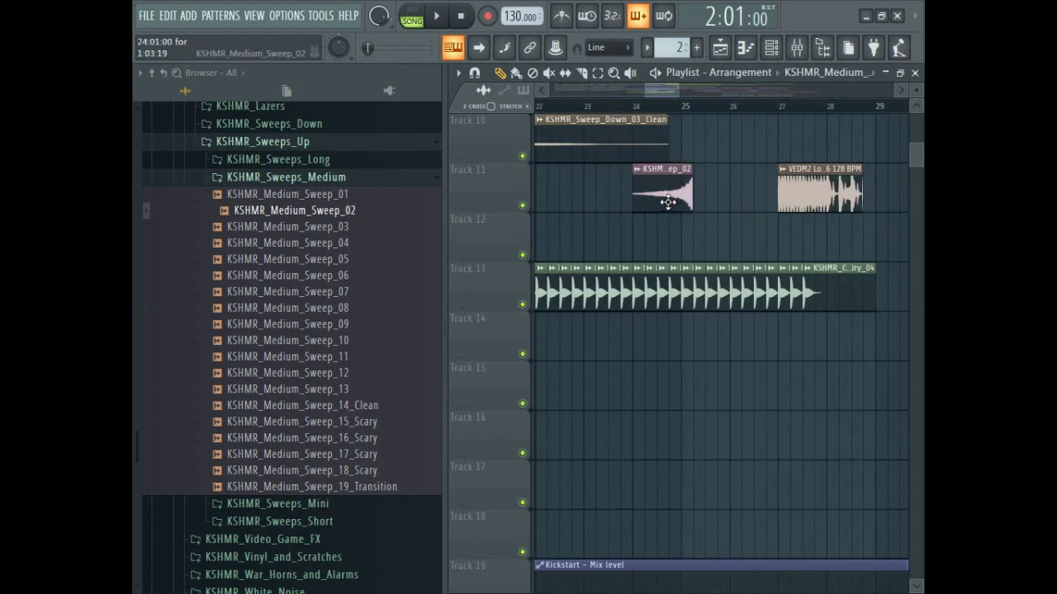
# Move the medium sweep clip on Track 11 so it ends at bar 18, and play from bar 17
pyautogui.keyDown('ctrl'); pyautogui.scroll(-5, 686, 208); pyautogui.keyUp('ctrl')
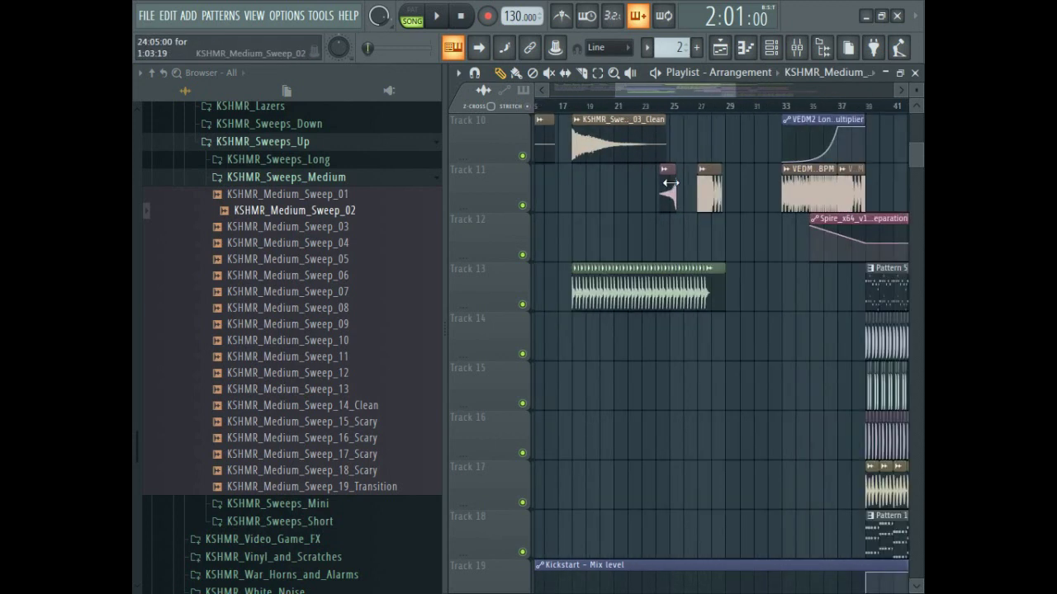
pyautogui.click(665, 192)
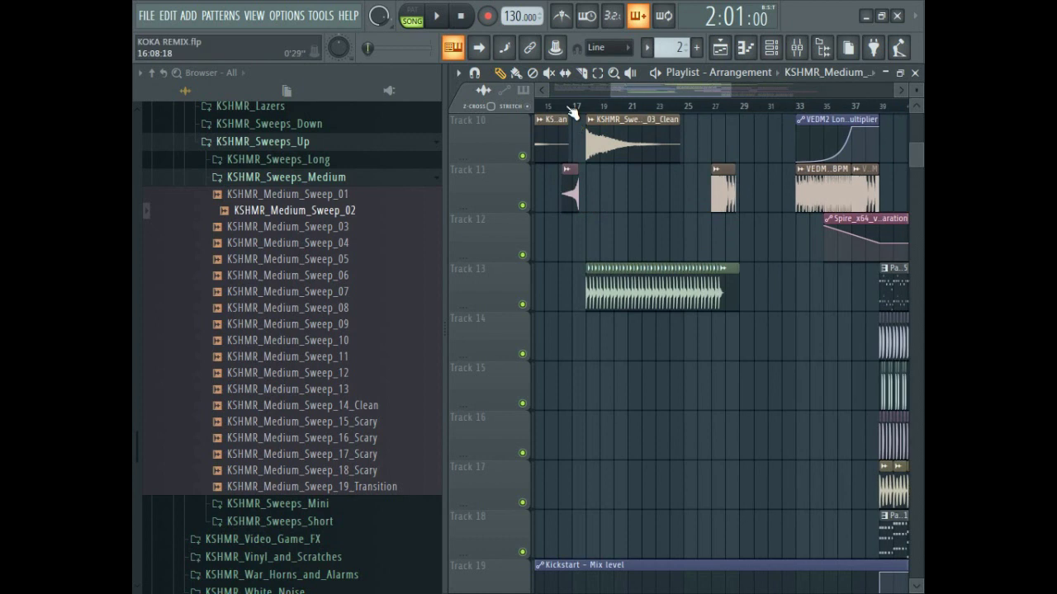
pyautogui.keyDown('ctrl'); pyautogui.scroll(5, 578, 206); pyautogui.keyUp('ctrl')
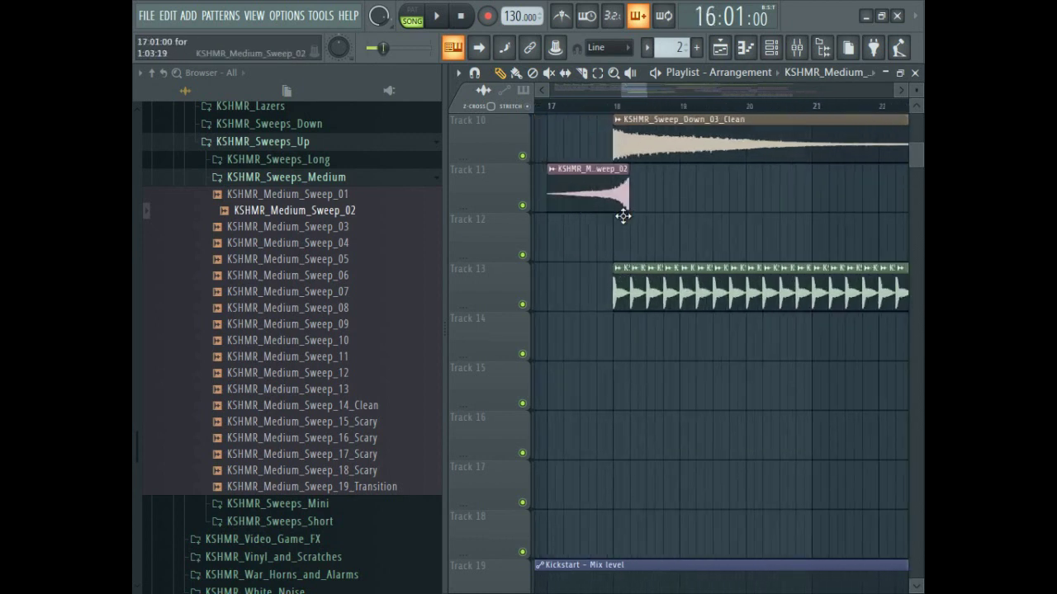
pyautogui.click(565, 105)
pyautogui.press('space')
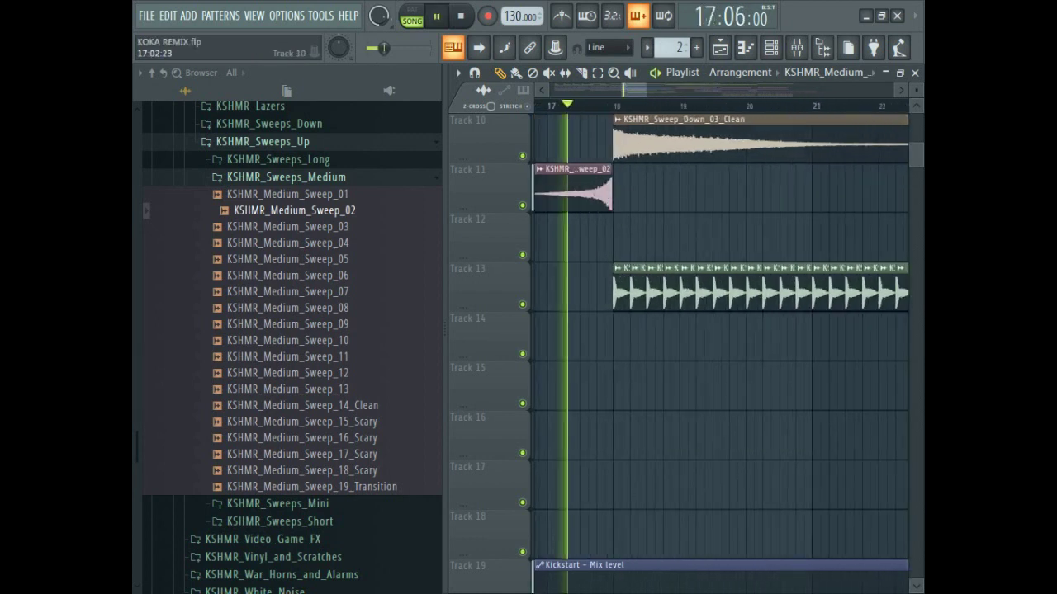
# Audition another medium sweep and replace the Track 11 sweep channel's sample with KSHMR_Medium_Sweep_01
pyautogui.doubleClick(567, 190)
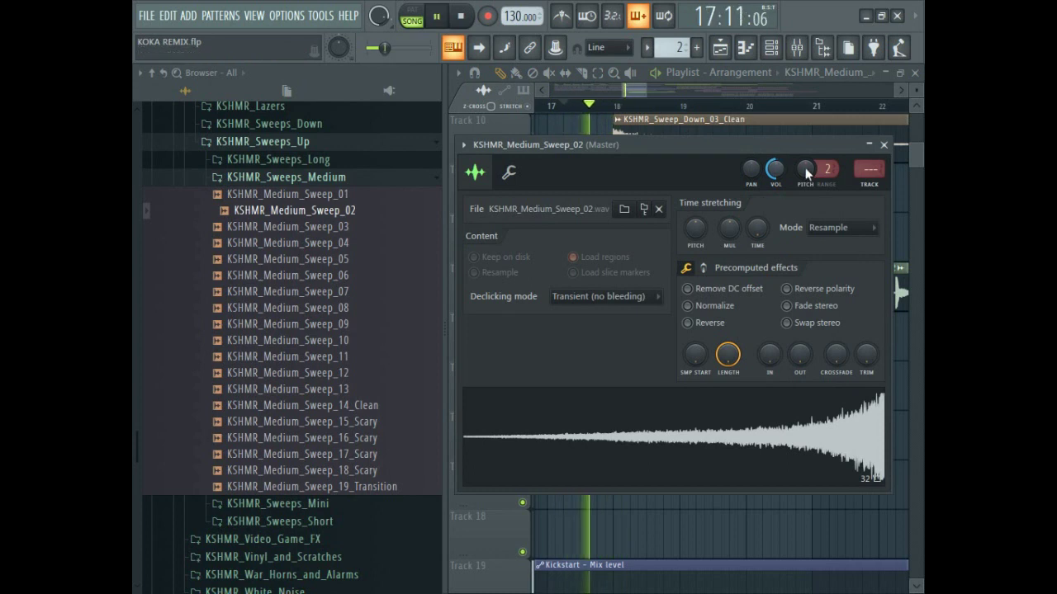
pyautogui.click(351, 261)
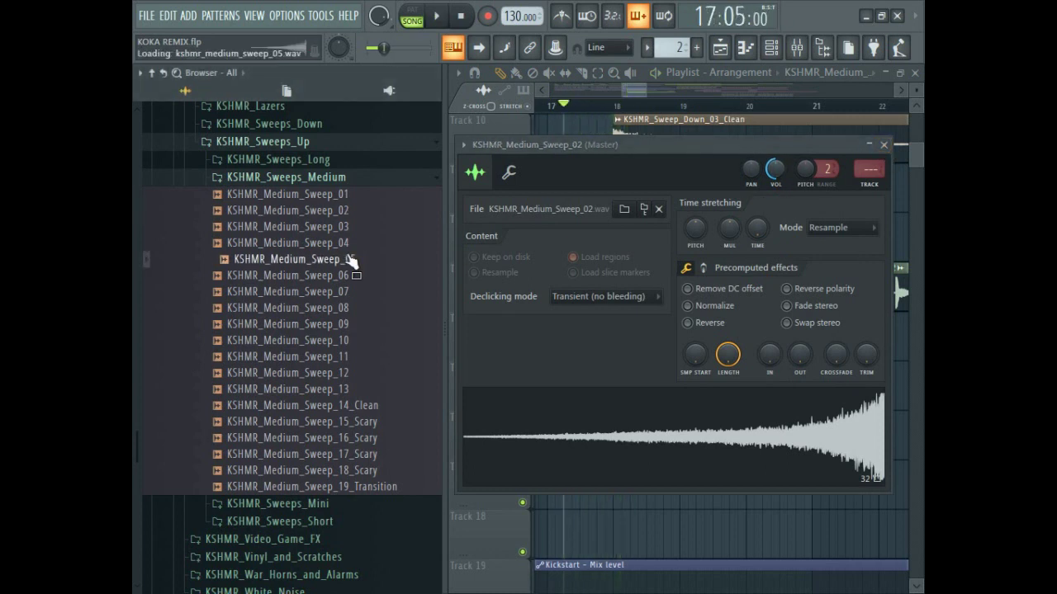
pyautogui.click(332, 180)
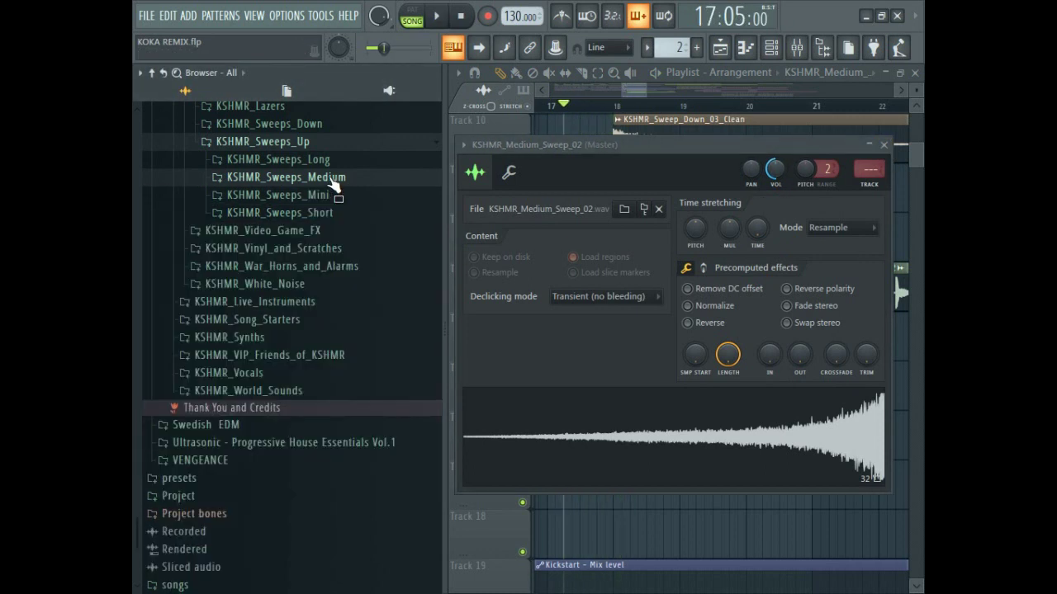
pyautogui.click(332, 182)
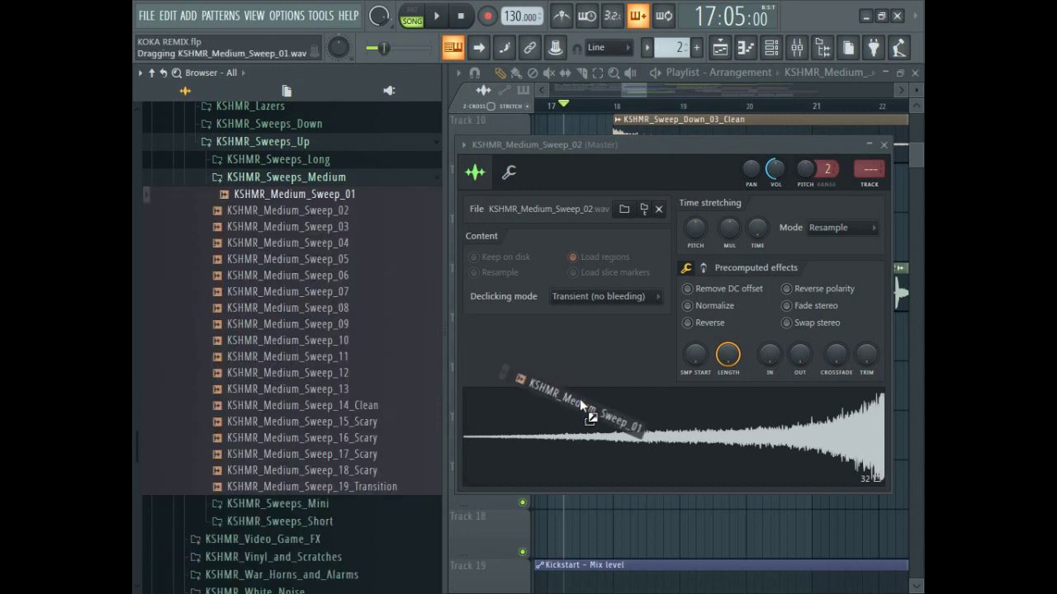
pyautogui.moveTo(580, 405); pyautogui.dragTo(586, 407)
# Move the KSHMR_Medium_Sweep_01 clip to bar 16 on Track 11 and play back the transition
pyautogui.press('space')
pyautogui.click(523, 90)
pyautogui.press('space')
pyautogui.moveTo(606, 194); pyautogui.dragTo(568, 179)
pyautogui.press('space')
pyautogui.press('space')
pyautogui.press('space')
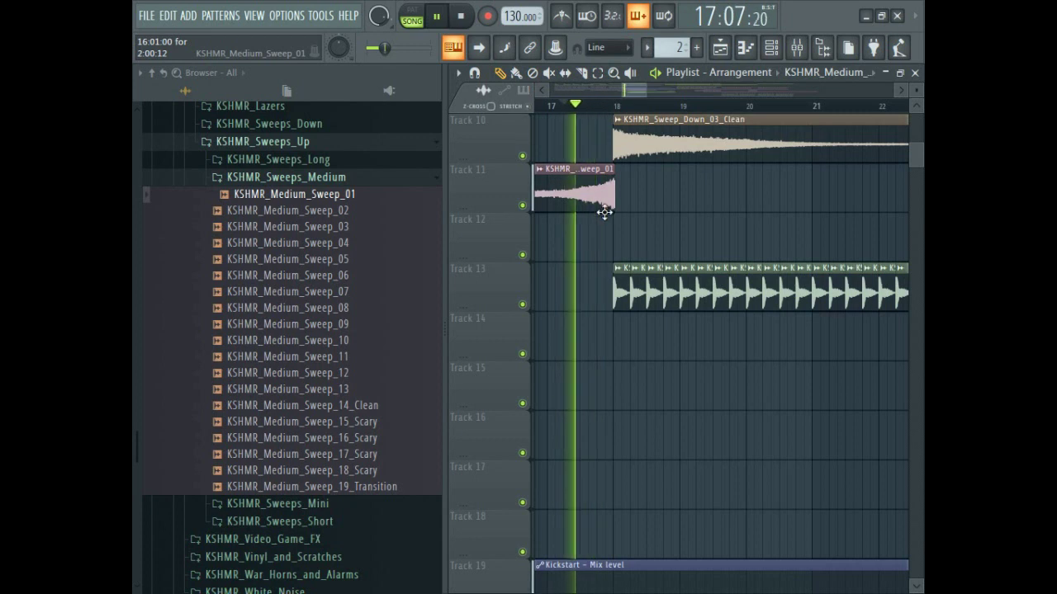
# Nudge the medium sweep clip on Track 11 slightly earlier so it ends exactly at bar 18, and play from bar 16
pyautogui.scroll(2, 612, 197)
pyautogui.scroll(2, 612, 197)
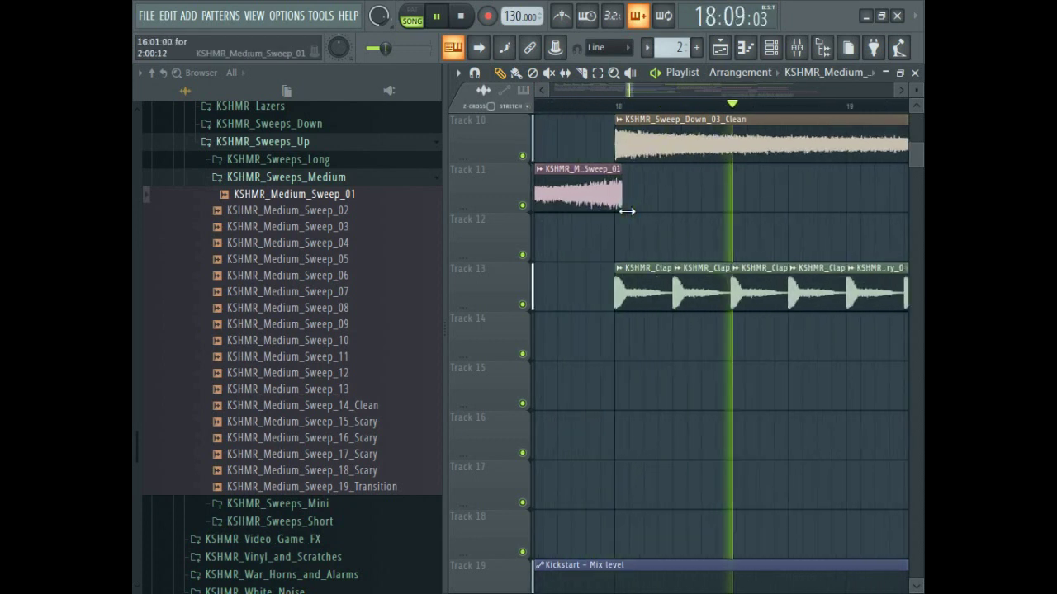
pyautogui.doubleClick(615, 208)
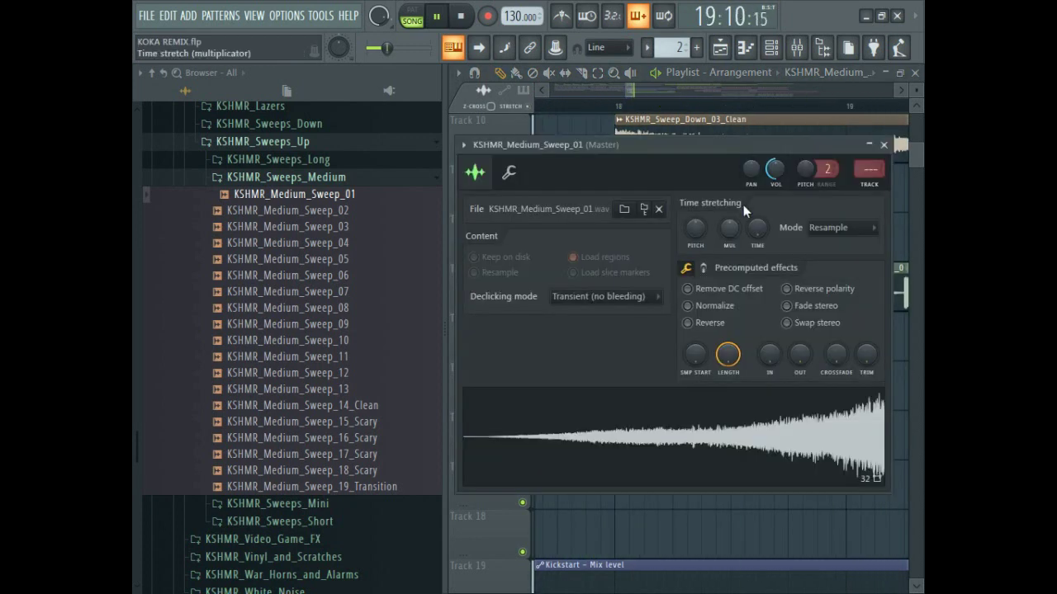
pyautogui.press('Escape')
pyautogui.scroll(-4, 625, 205)
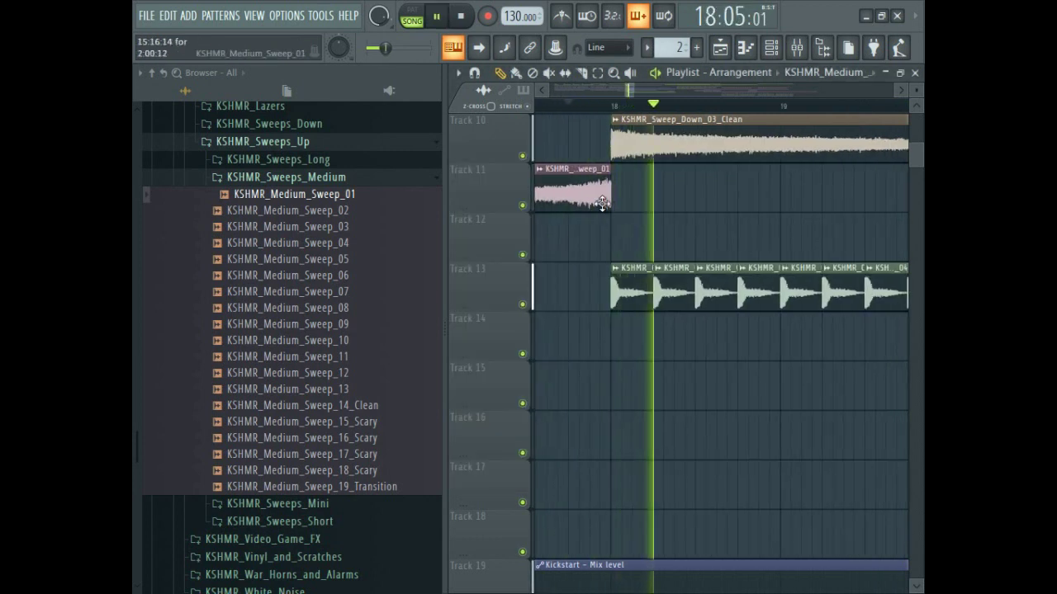
pyautogui.click(573, 106)
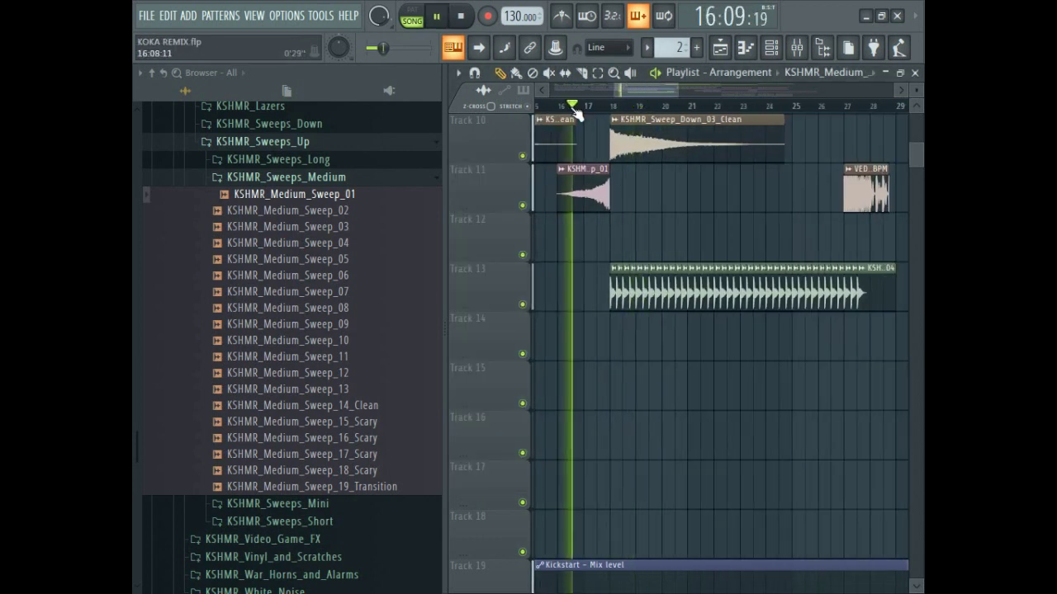
pyautogui.scroll(-4, 611, 271)
pyautogui.scroll(-2, 611, 271)
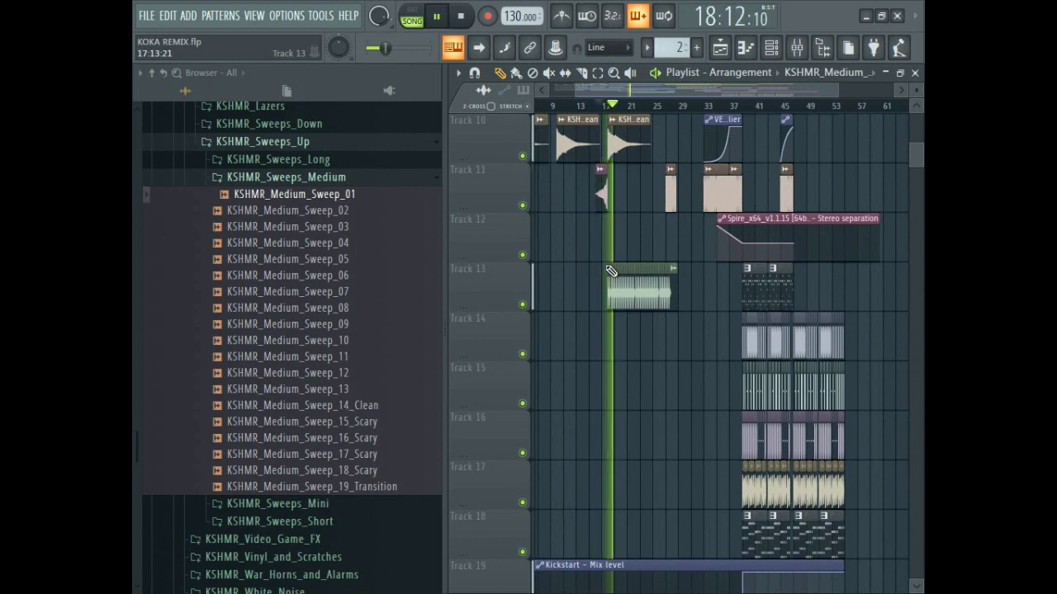
# Audition samples in the KSHMR_Sweeps_Long folder and place KSHMR_Long_Sweep_12_Clean at bar 15 on Track 12
pyautogui.click(334, 159)
pyautogui.click(341, 211)
pyautogui.press('space')
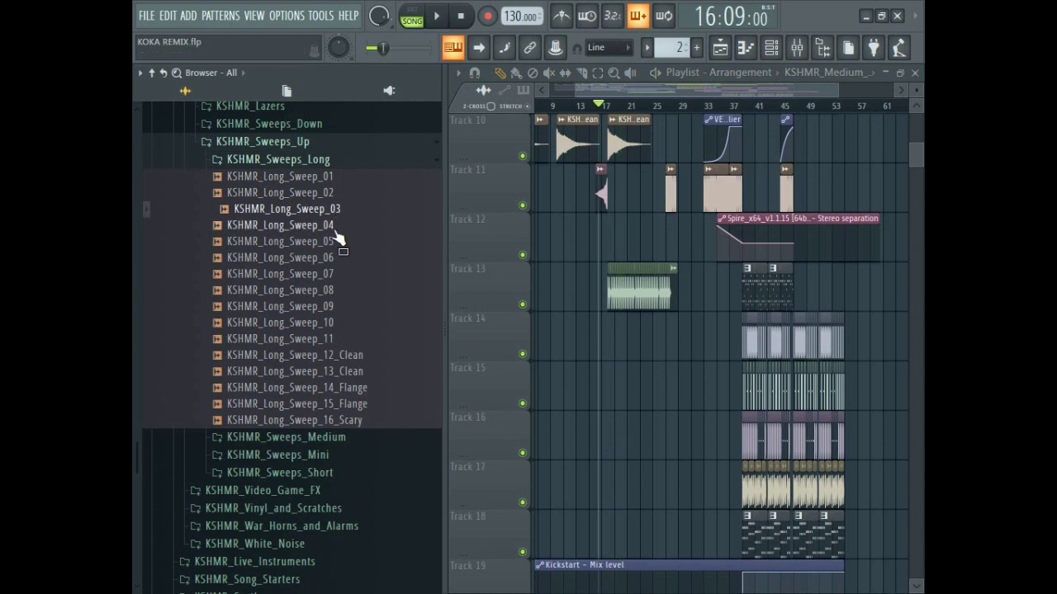
pyautogui.click(335, 228)
pyautogui.click(348, 360)
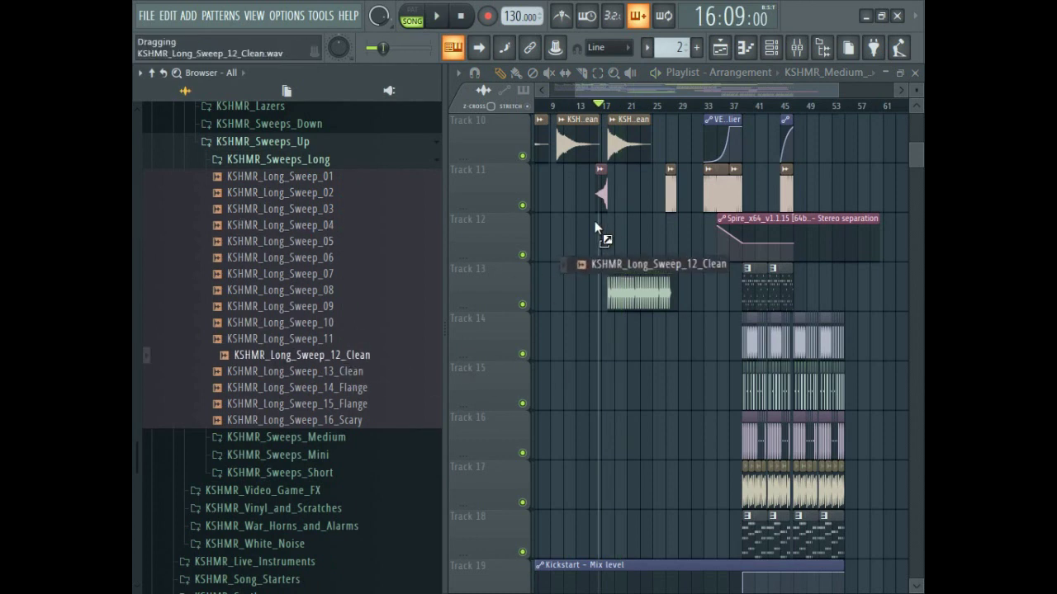
pyautogui.moveTo(594, 220); pyautogui.dragTo(596, 223)
pyautogui.scroll(6, 611, 264)
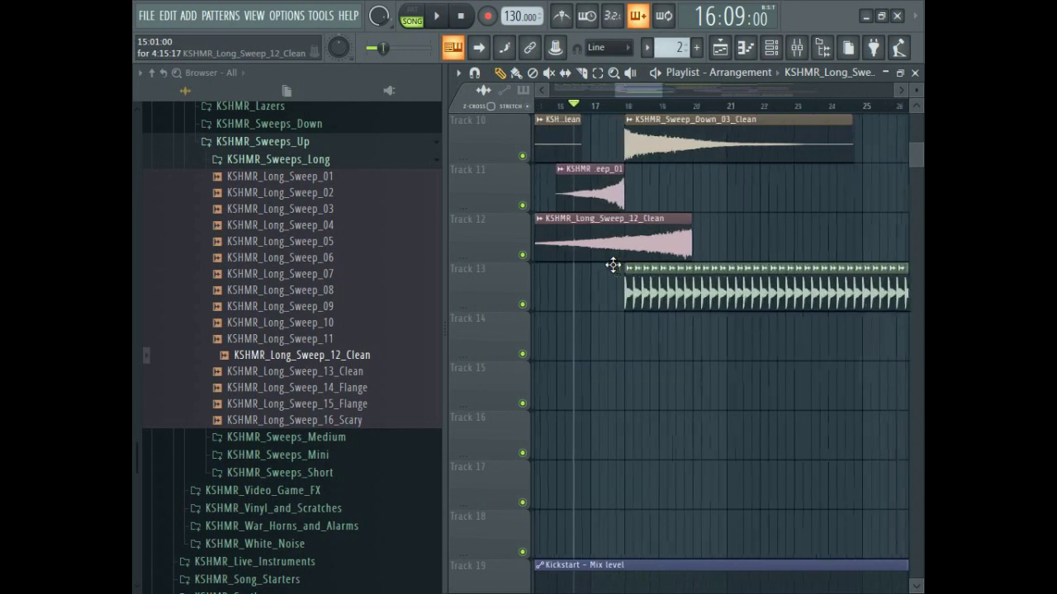
# Move the KSHMR_Long_Sweep_12_Clean clip on Track 12 earlier so it ends exactly at bar 18, and play back the transition
pyautogui.scroll(2, 611, 262)
pyautogui.scroll(4, 630, 251)
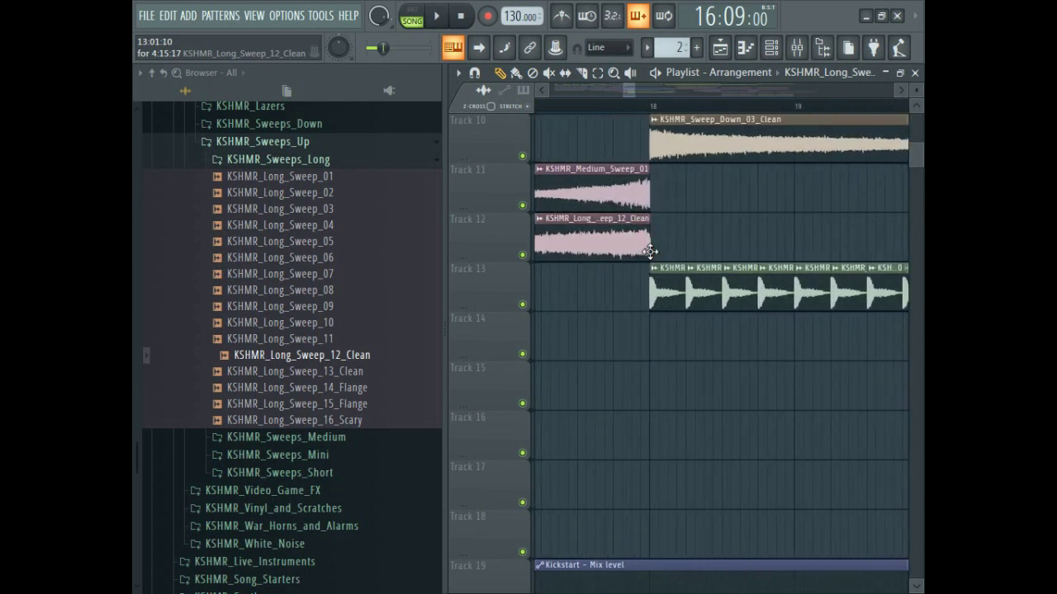
pyautogui.scroll(5, 651, 251)
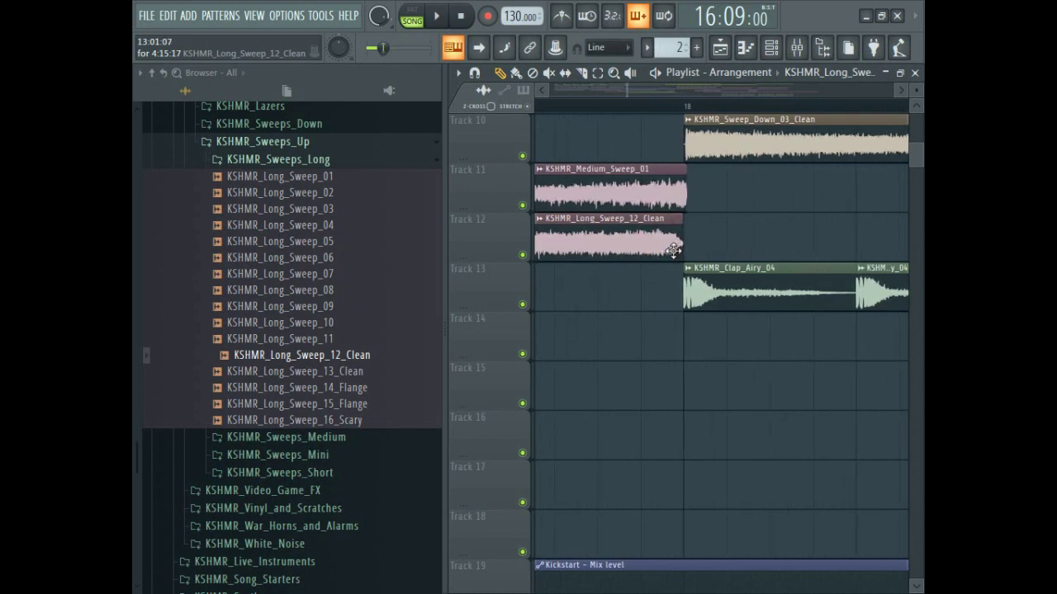
pyautogui.scroll(-8, 674, 250)
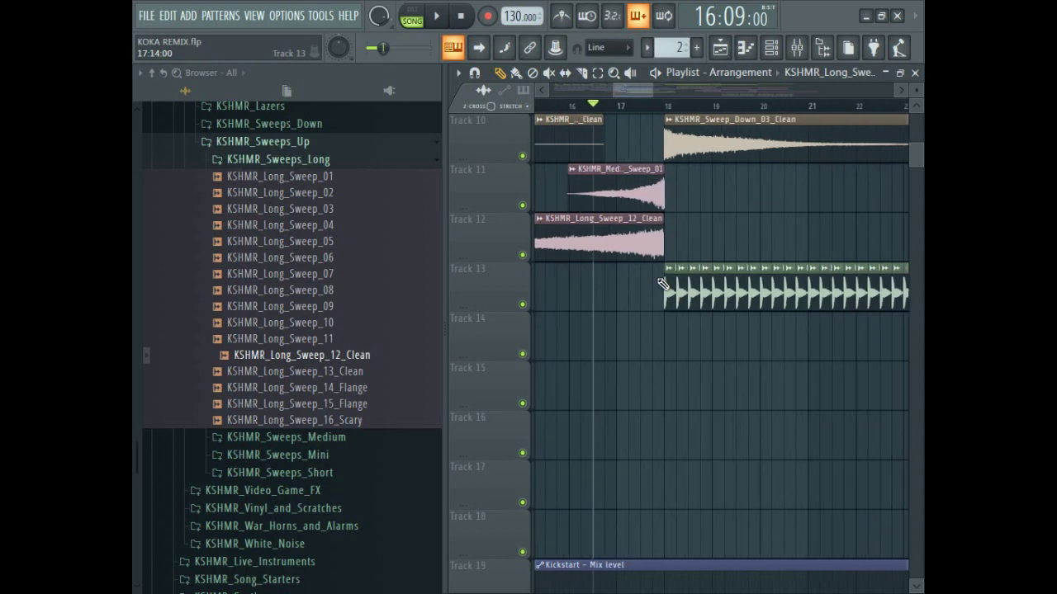
pyautogui.scroll(-3, 666, 248)
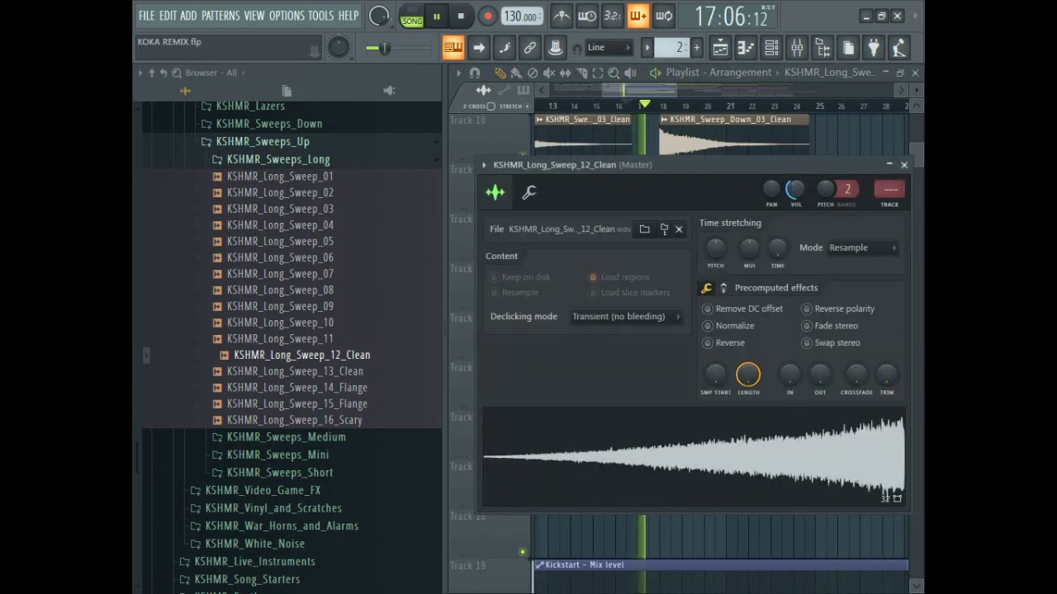
pyautogui.click(540, 90)
# Place a copy of the long sweep on Track 12 at bar 24 so it ends at bar 29
pyautogui.scroll(-5, 578, 165)
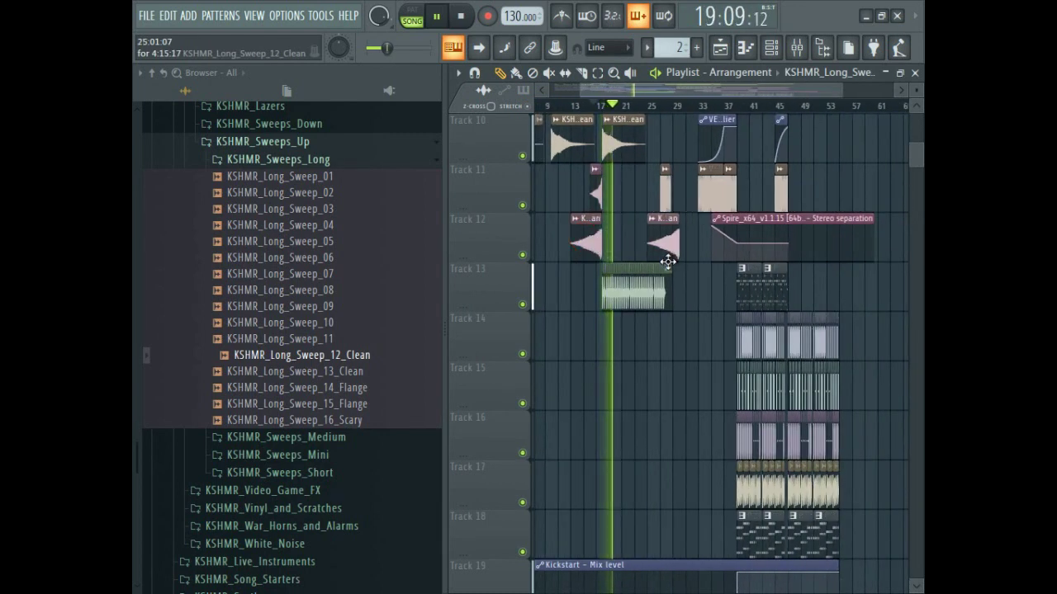
pyautogui.scroll(5, 681, 243)
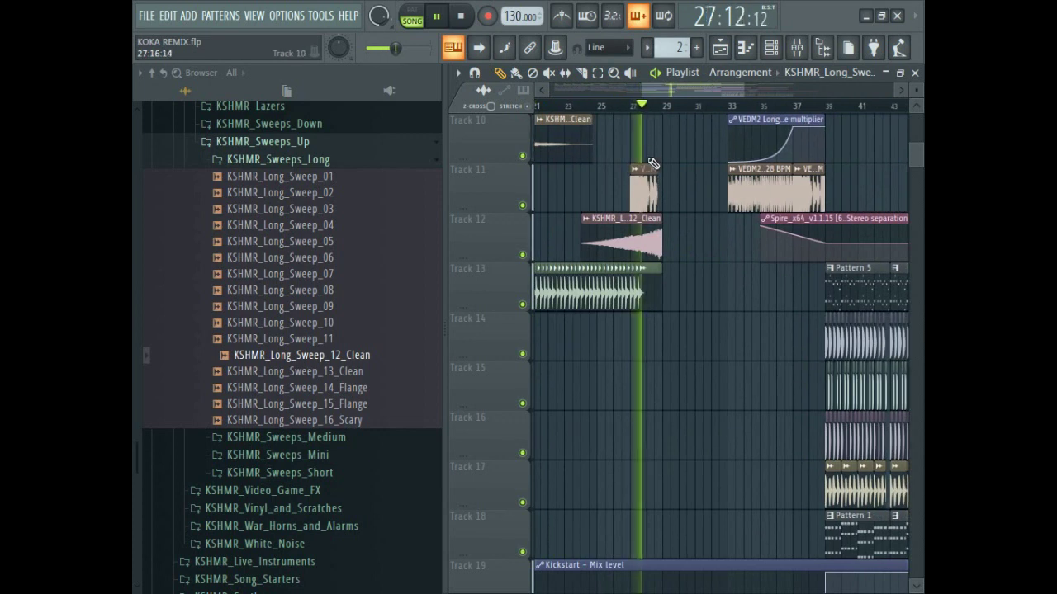
pyautogui.scroll(1, 667, 249)
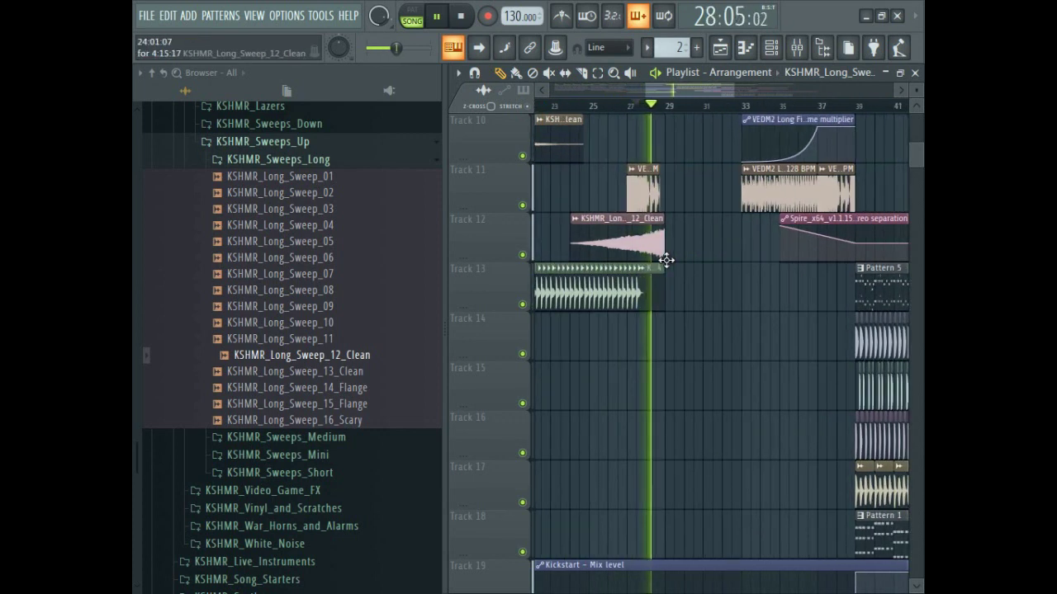
pyautogui.scroll(-3, 636, 258)
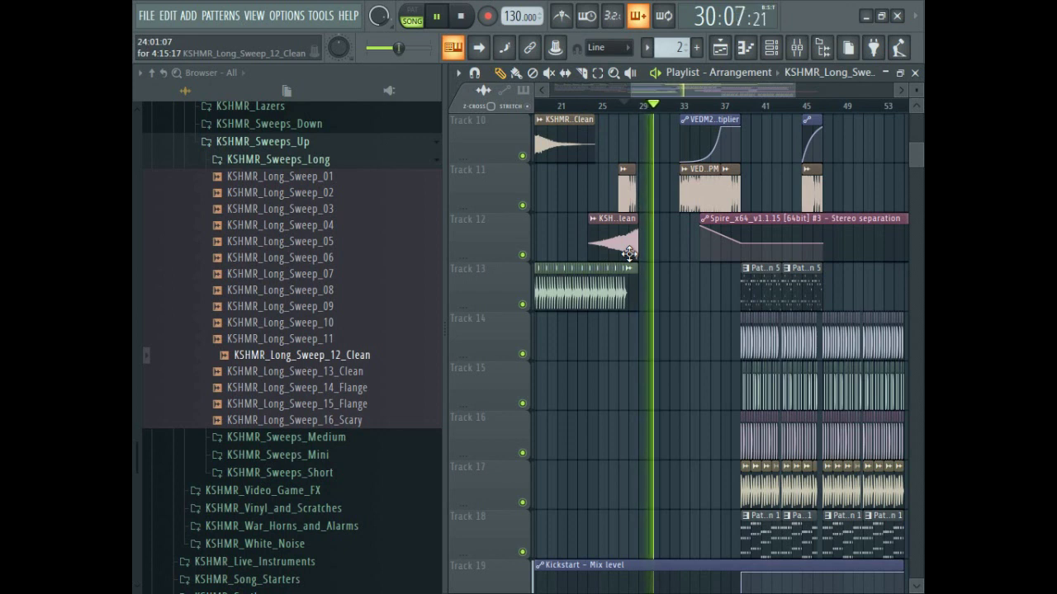
# Move the bar 24 long sweep to Track 14 and place another copy there at bar 34, ending where the drop begins at bar 39
pyautogui.moveTo(629, 253); pyautogui.dragTo(632, 264)
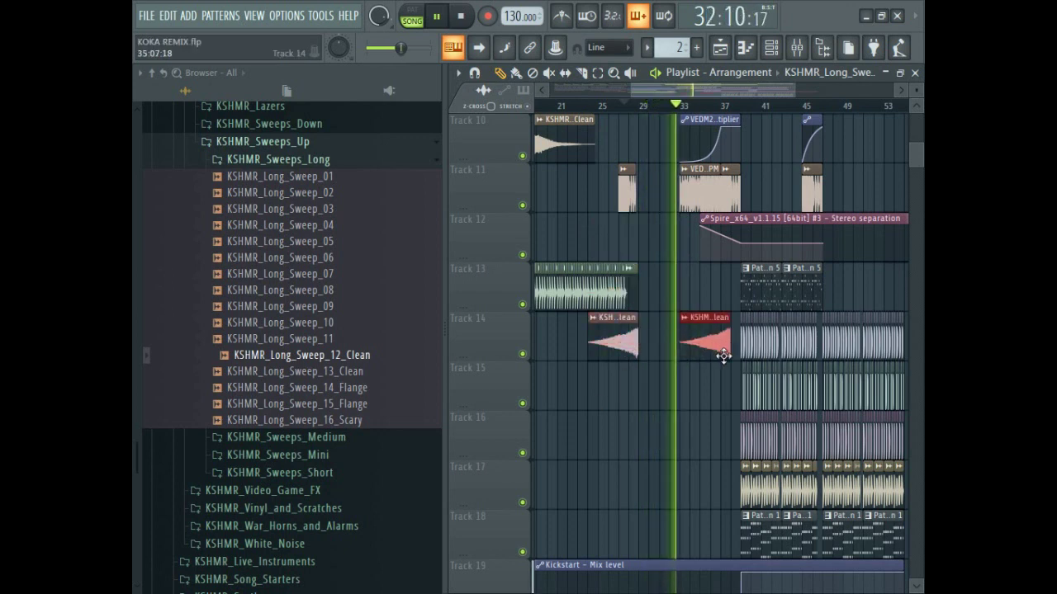
pyautogui.scroll(-1, 685, 361)
pyautogui.scroll(-4, 698, 359)
pyautogui.scroll(4, 776, 328)
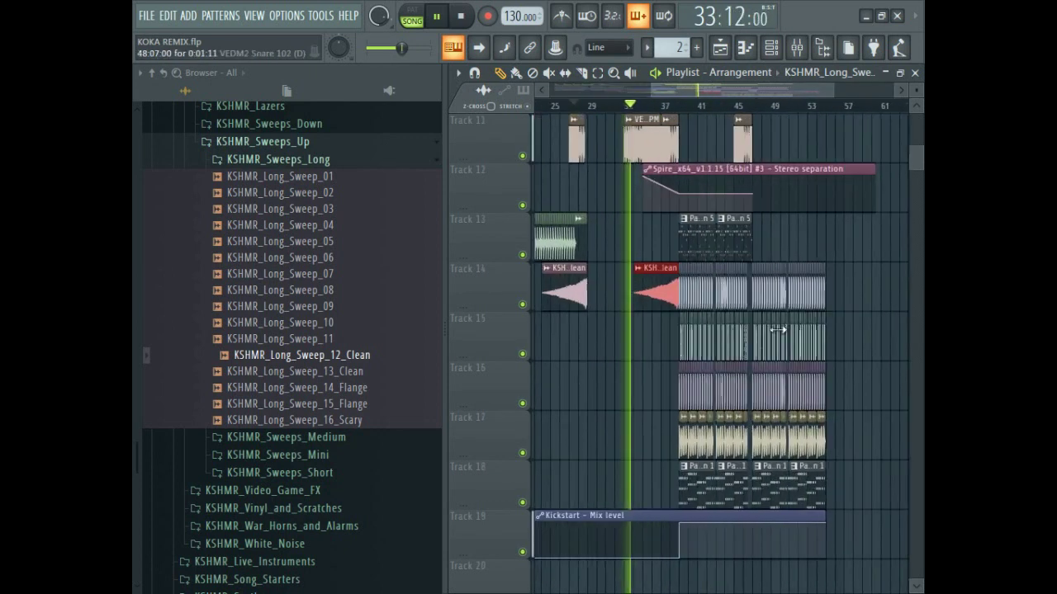
pyautogui.scroll(1, 734, 325)
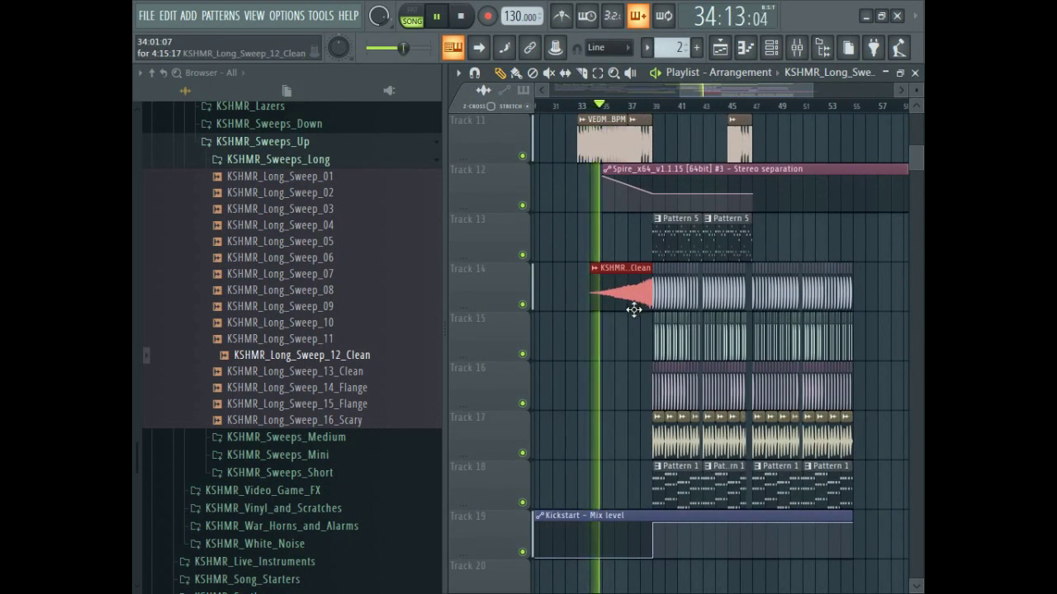
# Copy the long sweep to Track 13 at bars 50 and 42 so the copies end at bars 55 and 47, and play the drop
pyautogui.moveTo(634, 310); pyautogui.dragTo(843, 229)
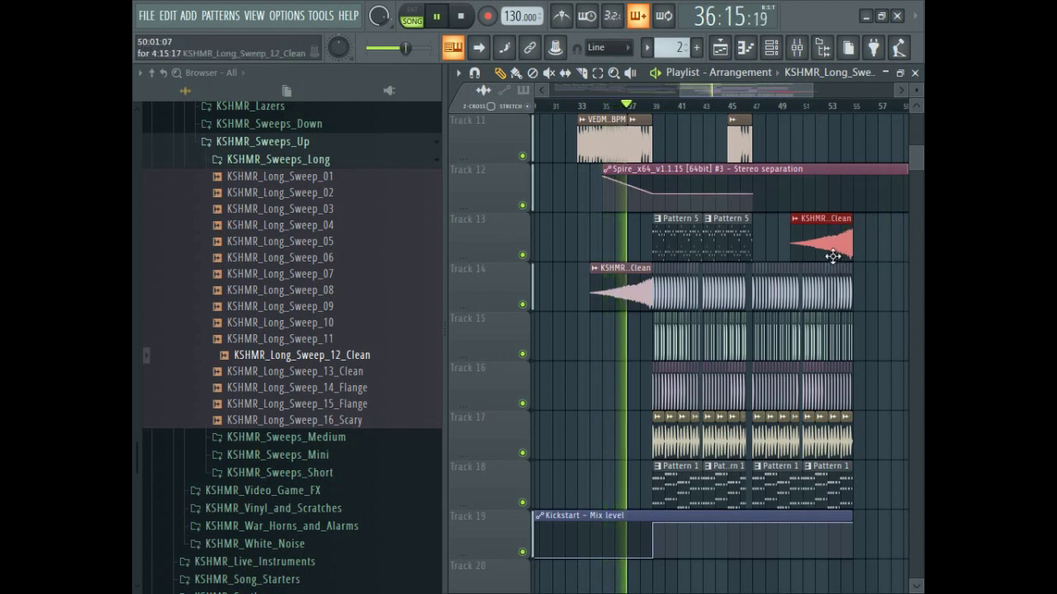
pyautogui.moveTo(833, 256); pyautogui.dragTo(734, 255)
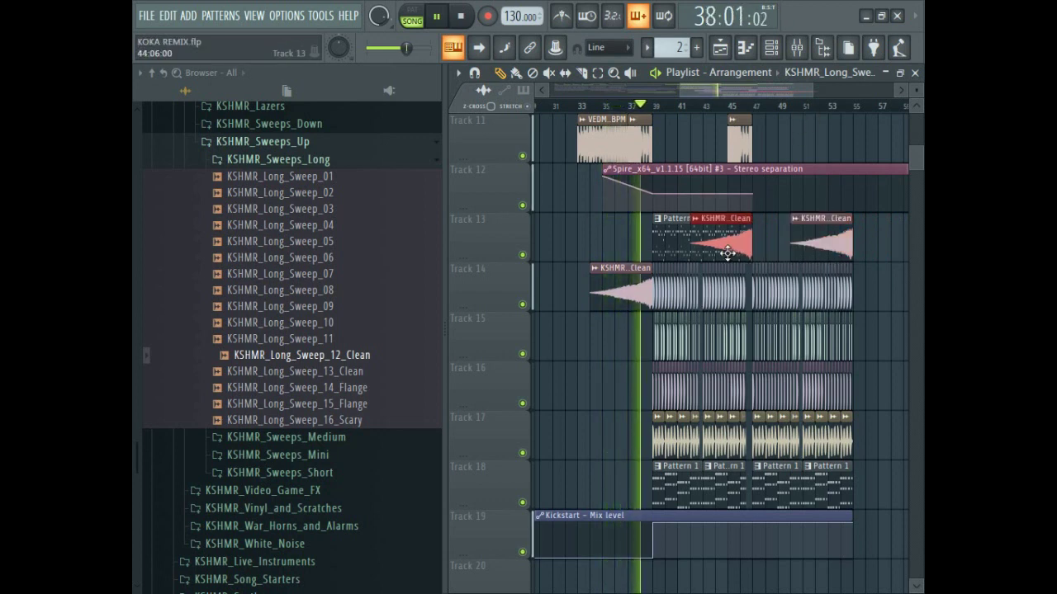
pyautogui.scroll(4, 864, 248)
pyautogui.scroll(-1, 781, 237)
pyautogui.scroll(-2, 810, 256)
pyautogui.scroll(3, 854, 253)
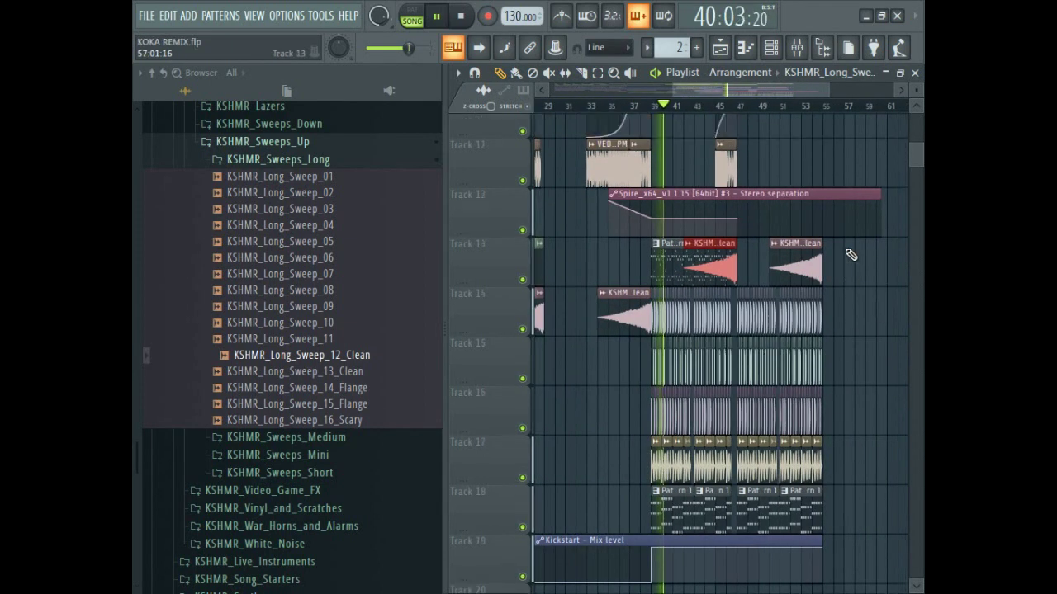
pyautogui.scroll(-1, 842, 274)
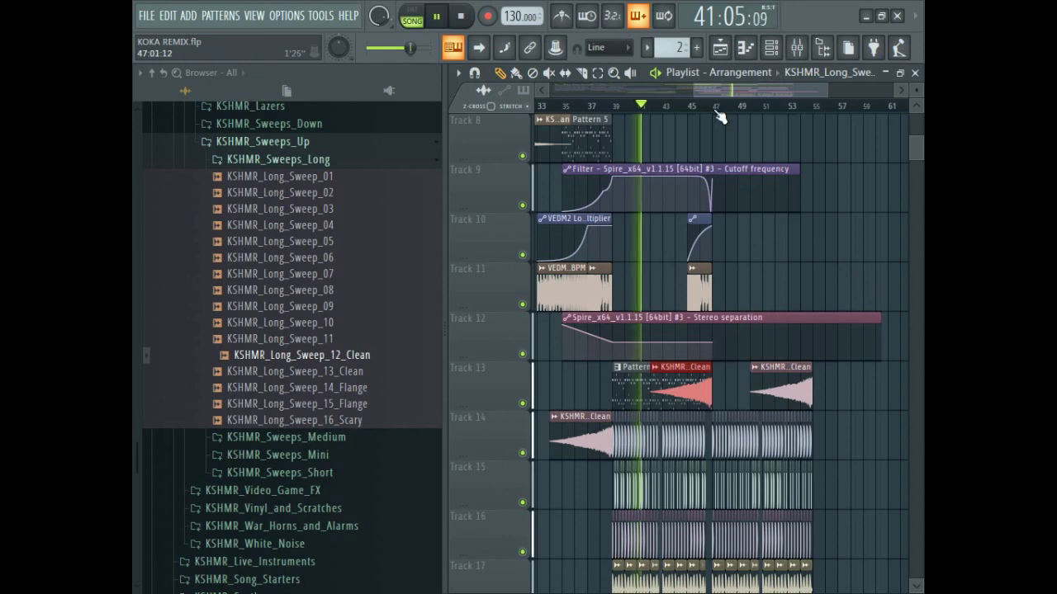
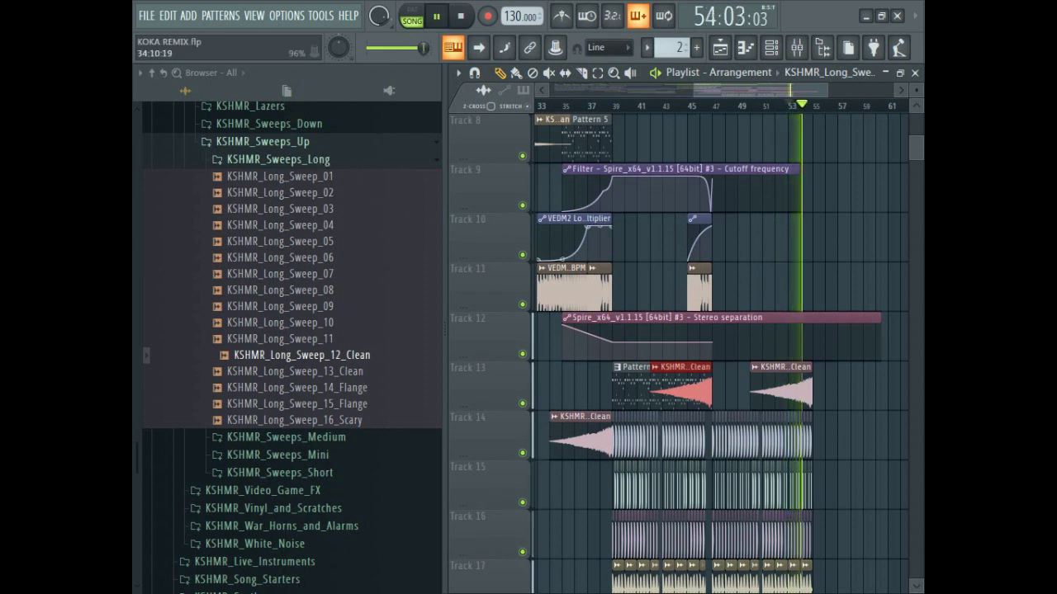
# Stop playback and browse the kshmr vol 3 drum folders, auditioning KSHMR_Orchestral_Drum_High samples
pyautogui.scroll(-1, 702, 347)
pyautogui.click(259, 141)
pyautogui.press('space')
pyautogui.click(281, 233)
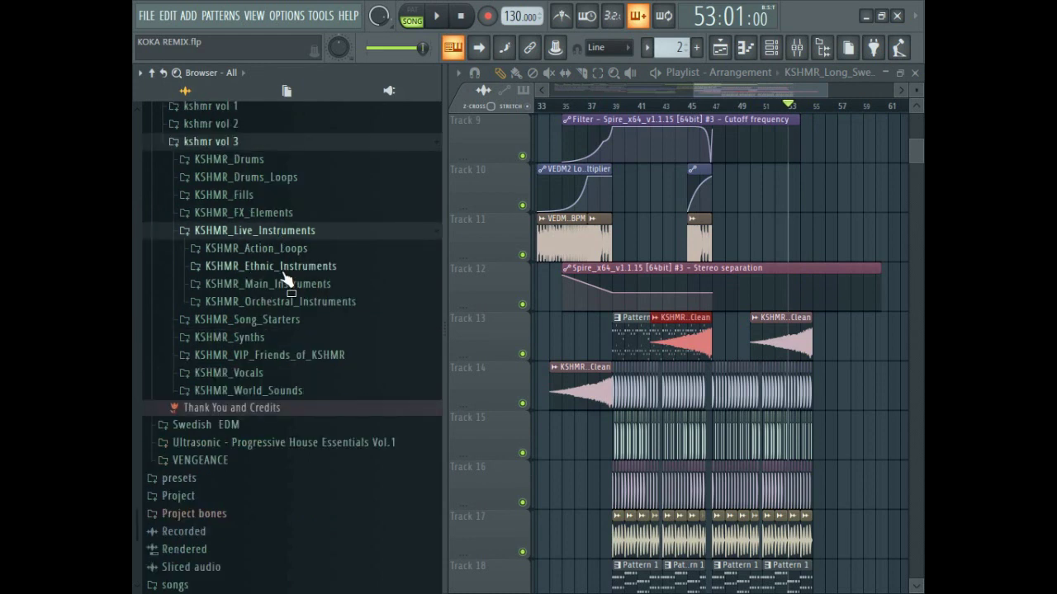
pyautogui.click(240, 160)
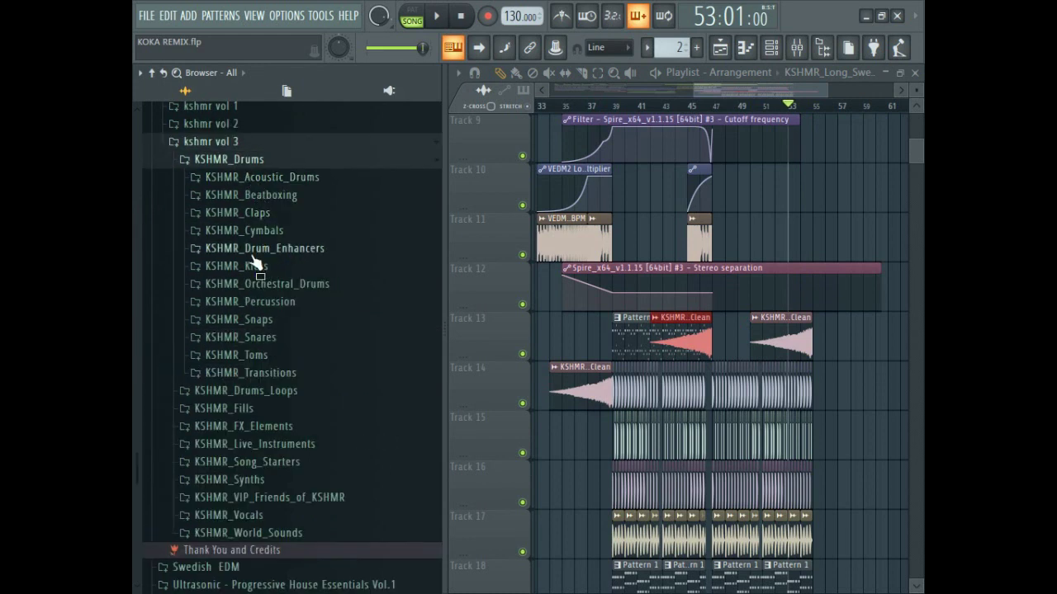
pyautogui.scroll(-5, 691, 287)
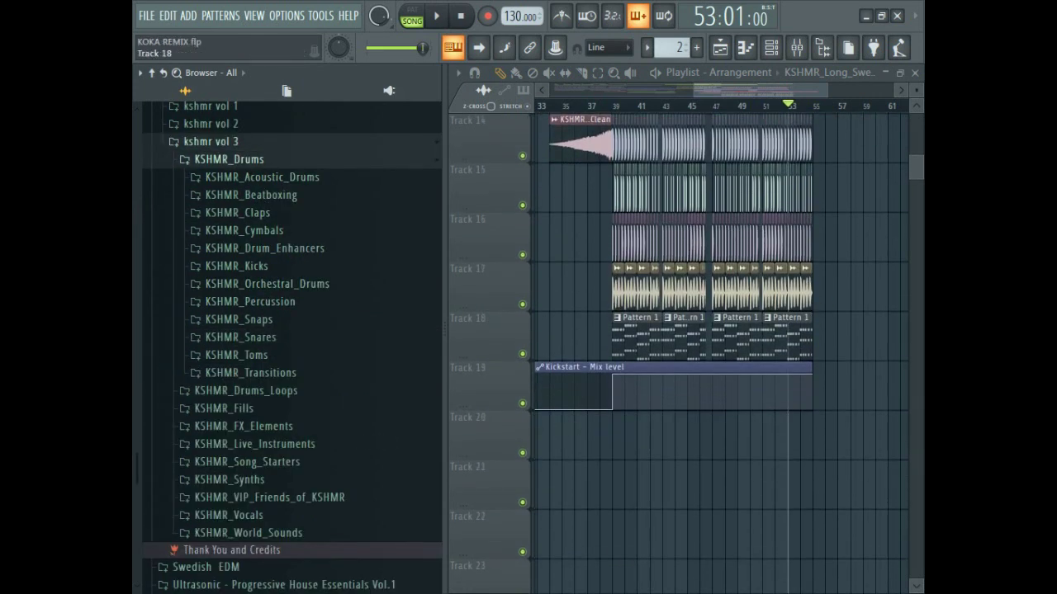
pyautogui.click(275, 291)
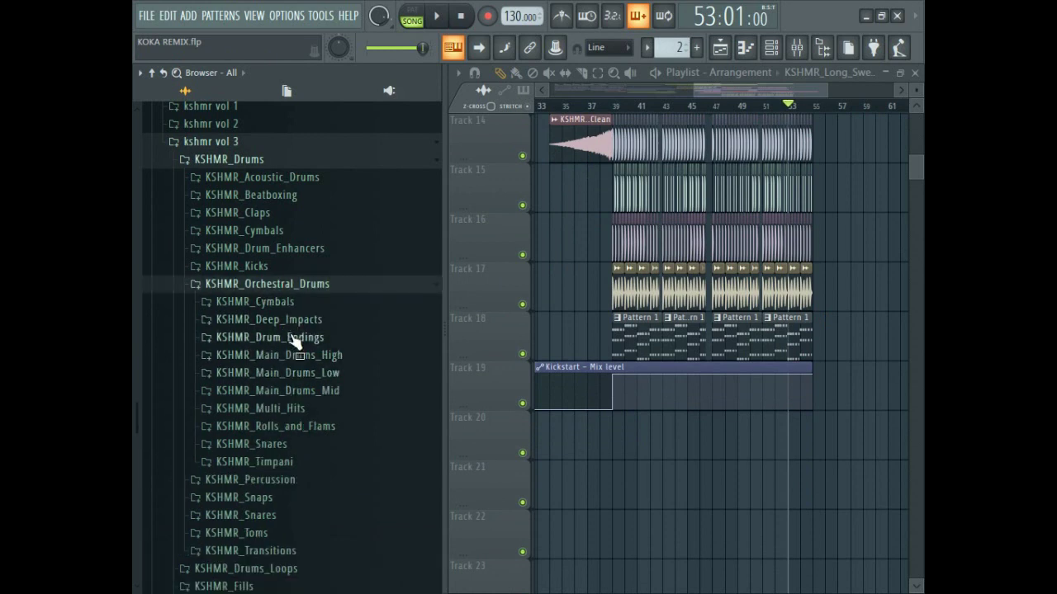
pyautogui.click(296, 357)
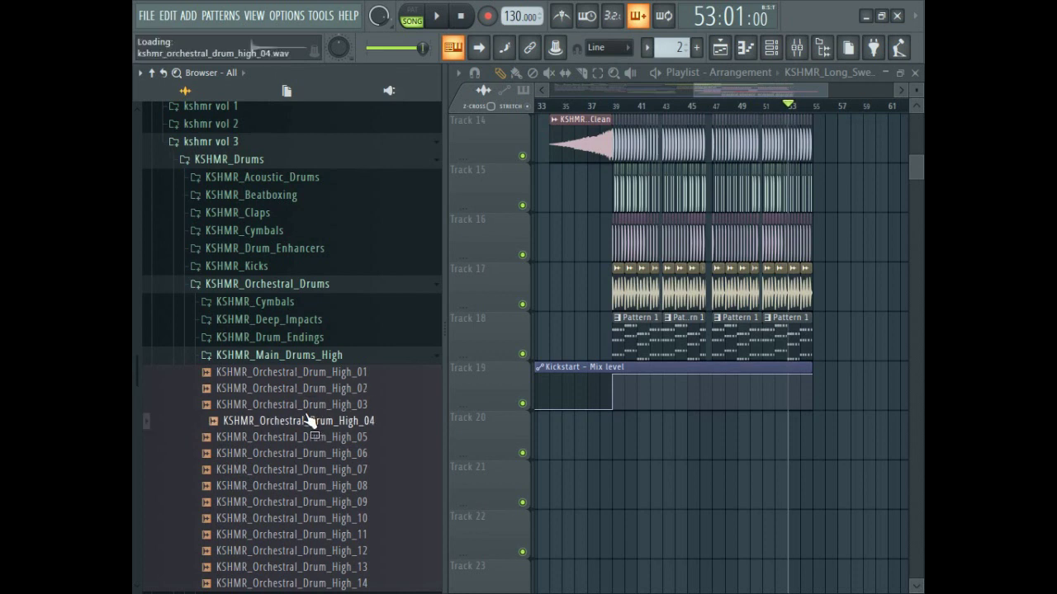
pyautogui.click(311, 362)
pyautogui.click(285, 286)
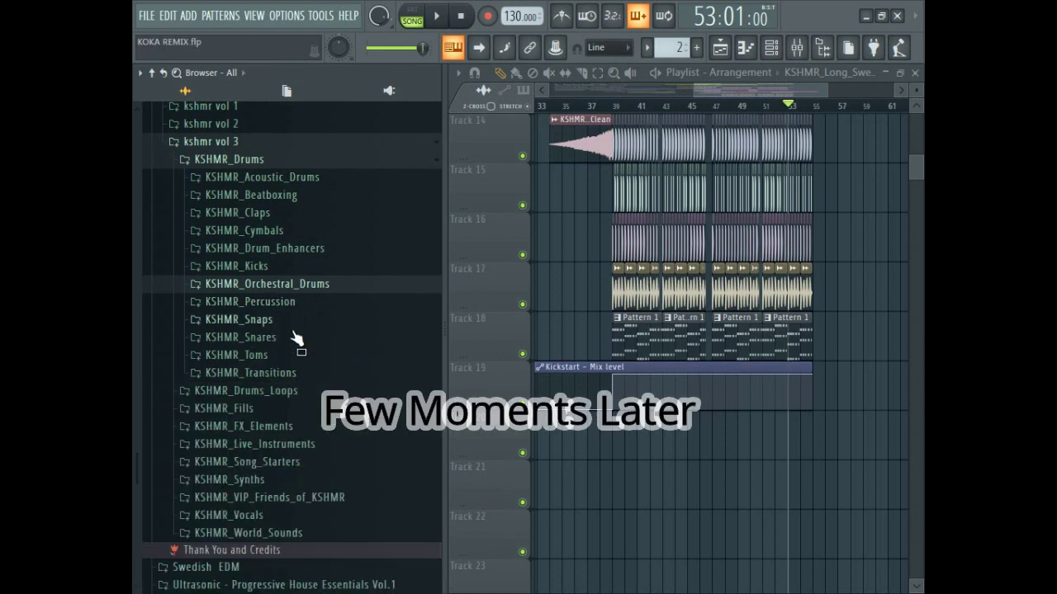
pyautogui.click(291, 427)
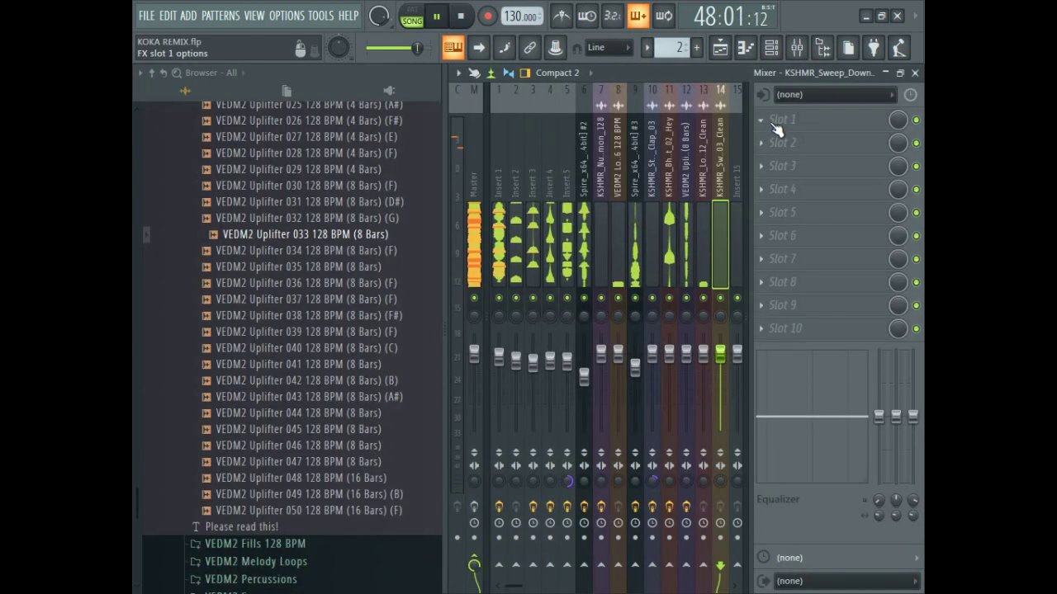
# Load Kickstart in the first effect slot of the KSHMR_Sweep_Down_03_Clean mixer track and return to the playlist
pyautogui.click(782, 120)
pyautogui.click(215, 569)
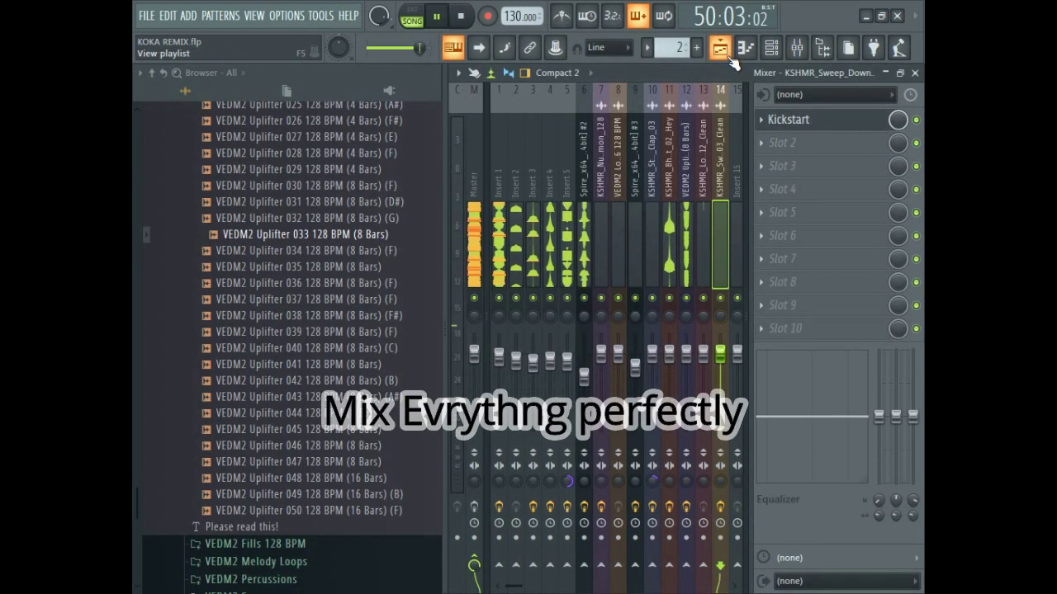
pyautogui.click(720, 47)
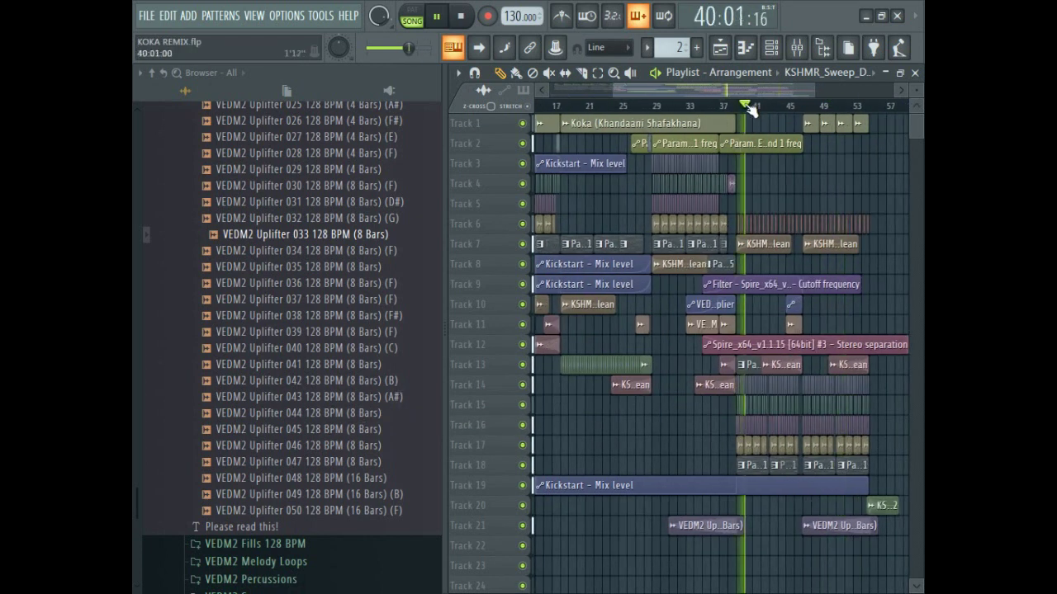
# Play the arrangement from the beginning and collapse the browser so the playlist has the full width
pyautogui.click(541, 109)
pyautogui.scroll(2, 540, 108)
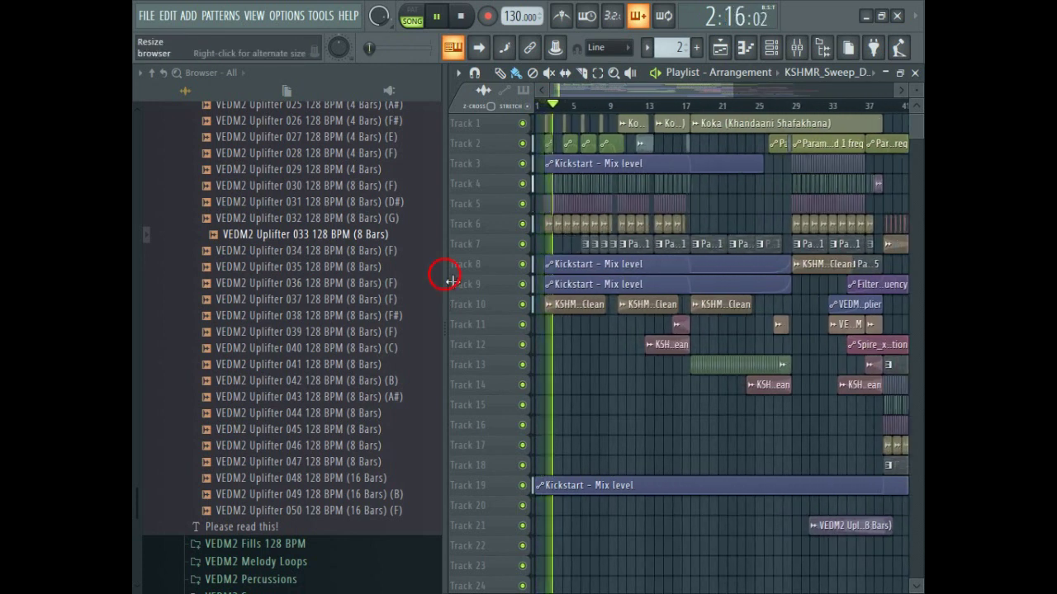
pyautogui.rightClick(446, 276)
pyautogui.scroll(-2, 402, 228)
pyautogui.scroll(4, 403, 236)
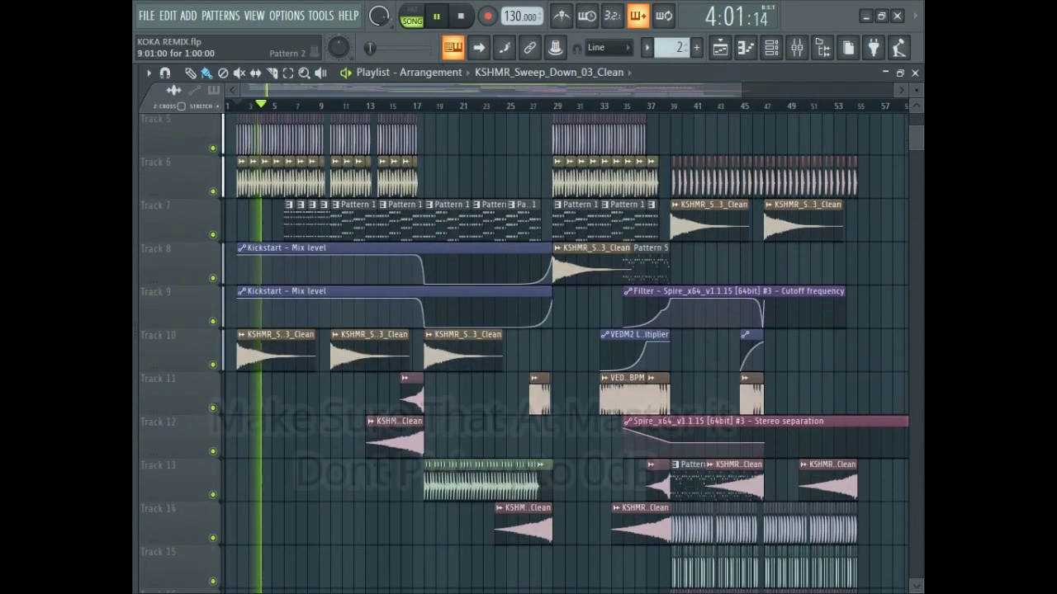
pyautogui.scroll(4, 275, 234)
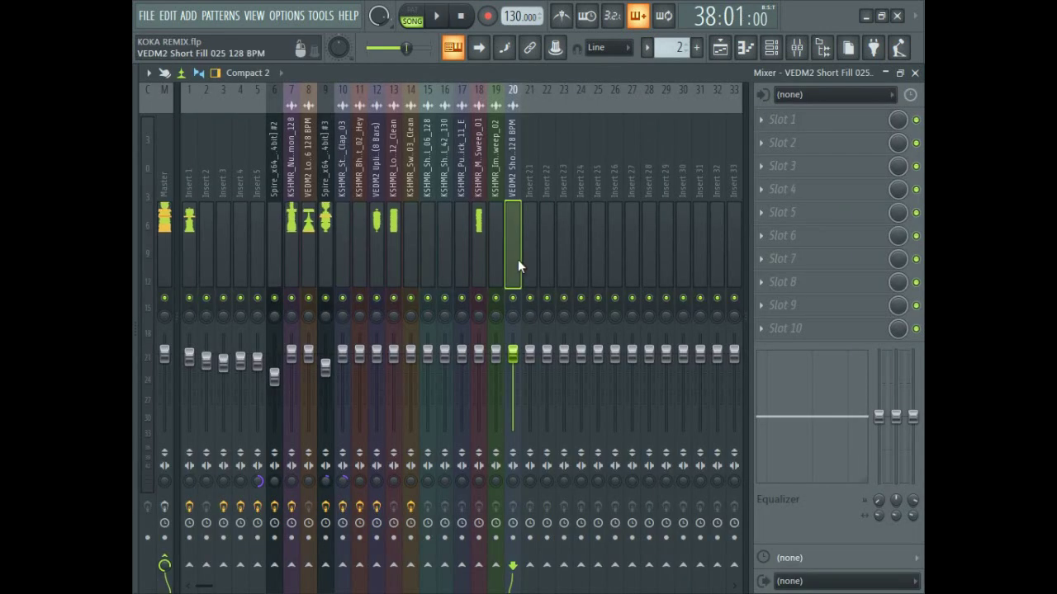
# Select mixer inserts 1 to 20 and lower their faders together to about 78% (-5.2 dB) during playback, checking the master level
pyautogui.moveTo(517, 259); pyautogui.dragTo(171, 265)
pyautogui.press('space')
pyautogui.moveTo(191, 359); pyautogui.dragTo(193, 380)
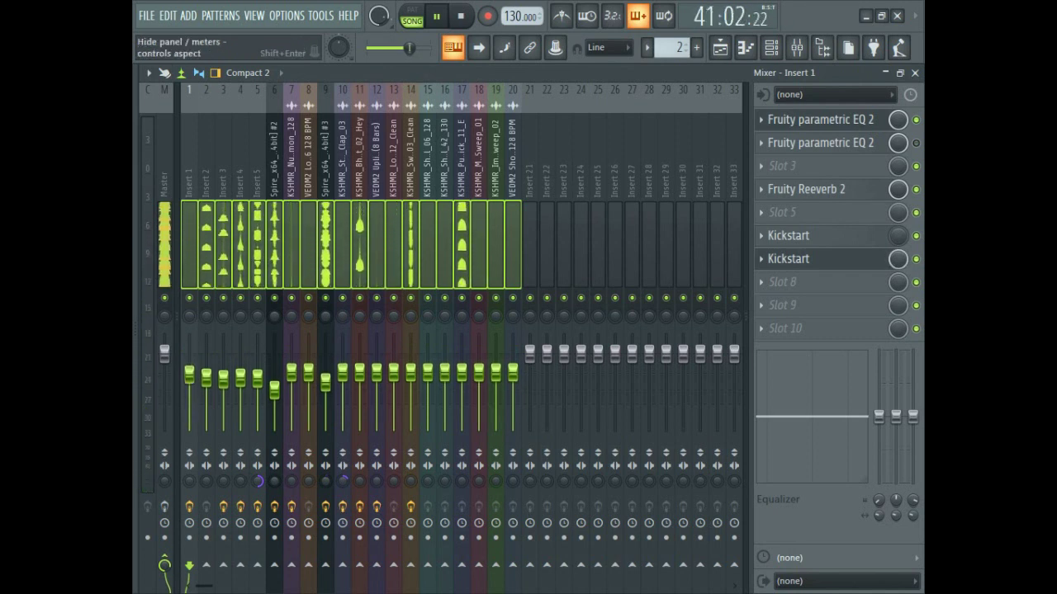
pyautogui.click(165, 245)
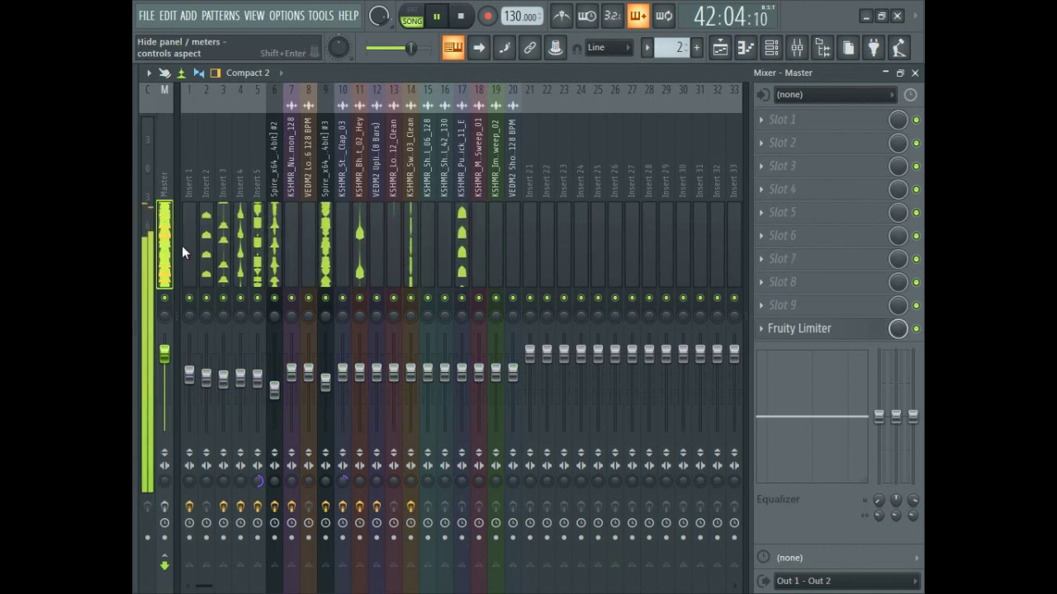
pyautogui.moveTo(513, 241); pyautogui.dragTo(194, 261)
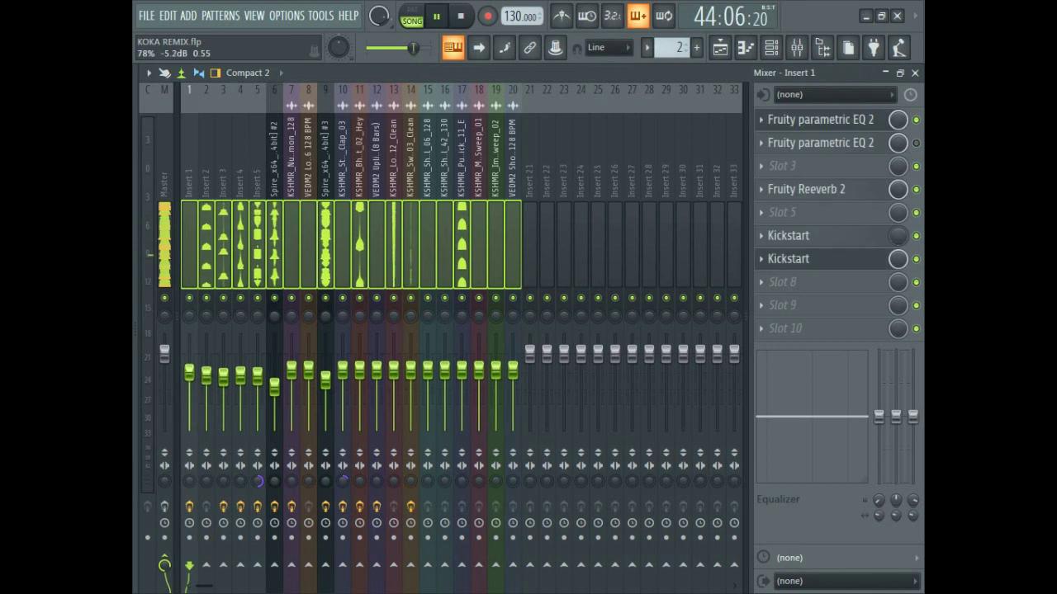
# On the Master, set a 96 dB/oct low cut at about 19.5 Hz in FabFilter Pro-Q 2 and play the mix through FabFilter Pro-L 2
pyautogui.click(164, 240)
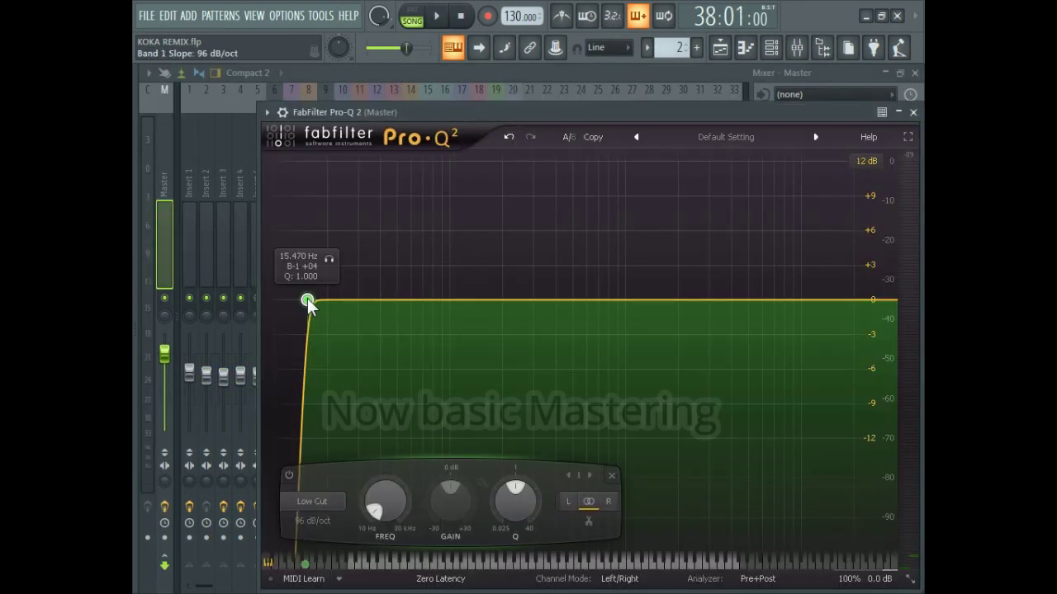
pyautogui.moveTo(309, 303); pyautogui.dragTo(324, 304)
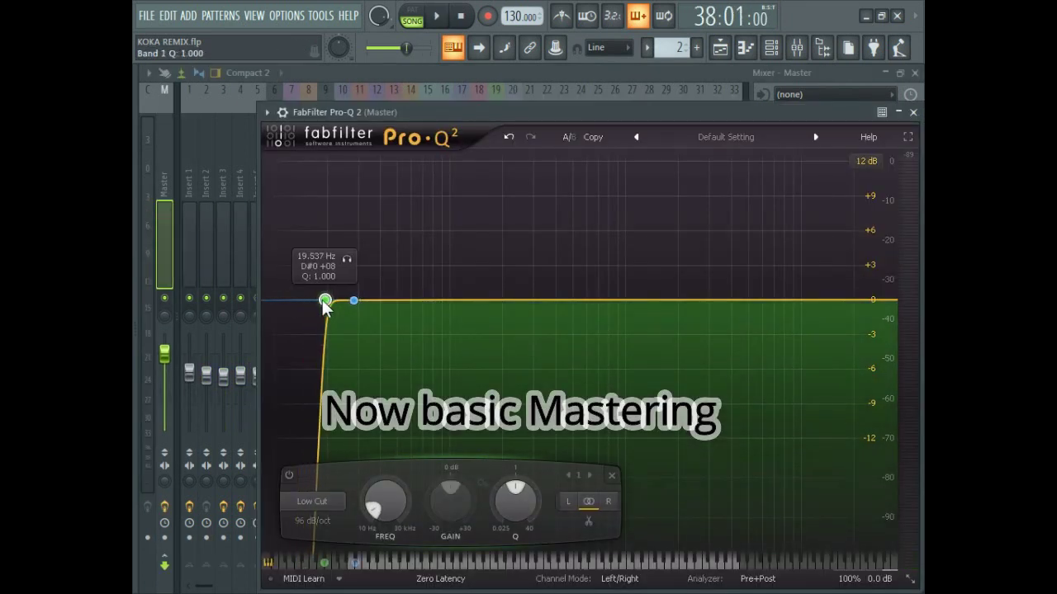
pyautogui.click(325, 258)
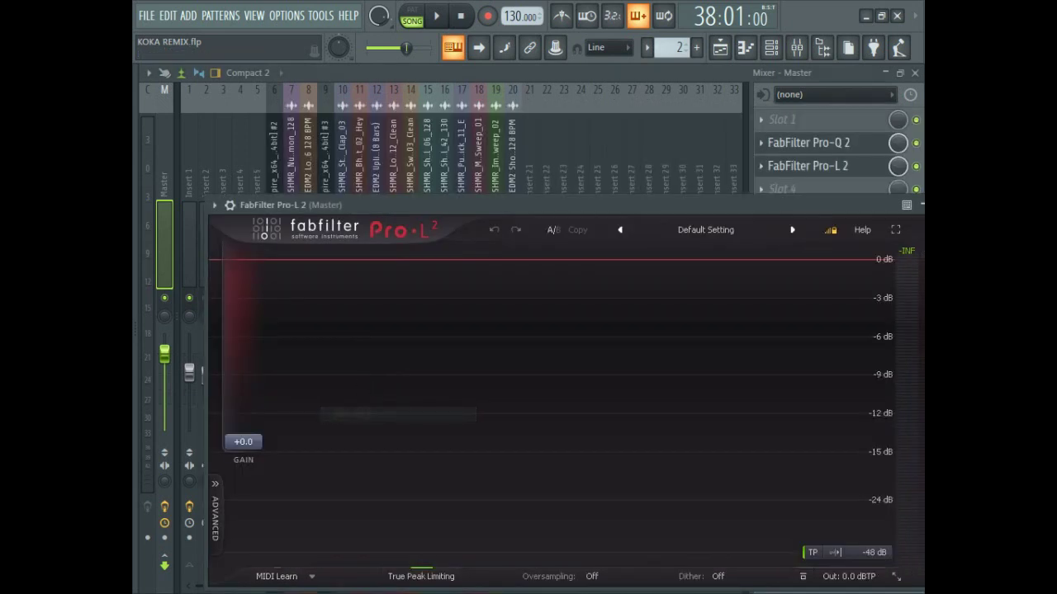
pyautogui.press('space')
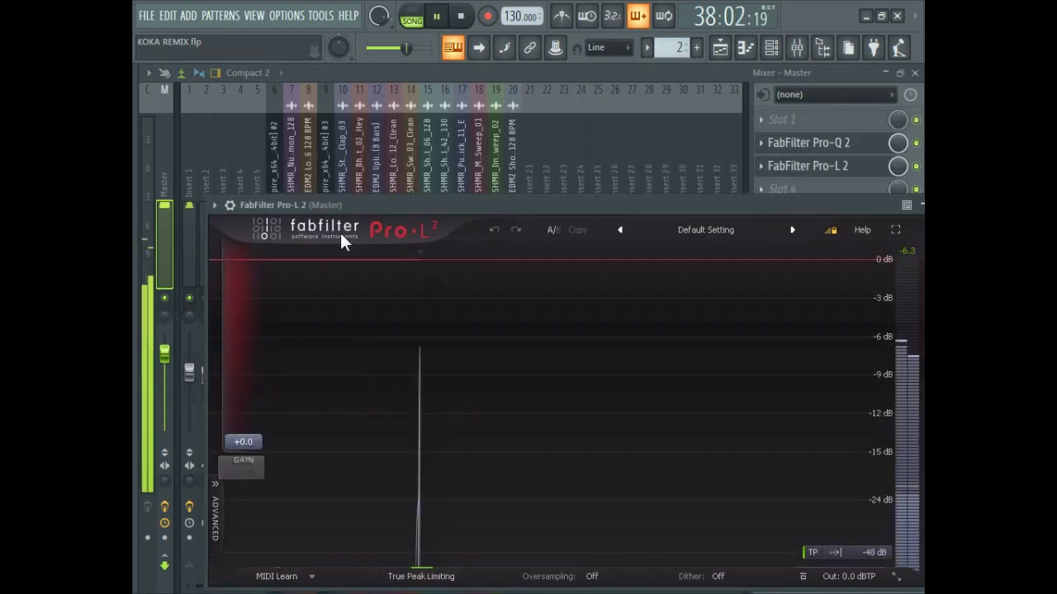
# Raise the input gain of FabFilter Pro-L 2 on the Master
pyautogui.moveTo(261, 450); pyautogui.dragTo(261, 413)
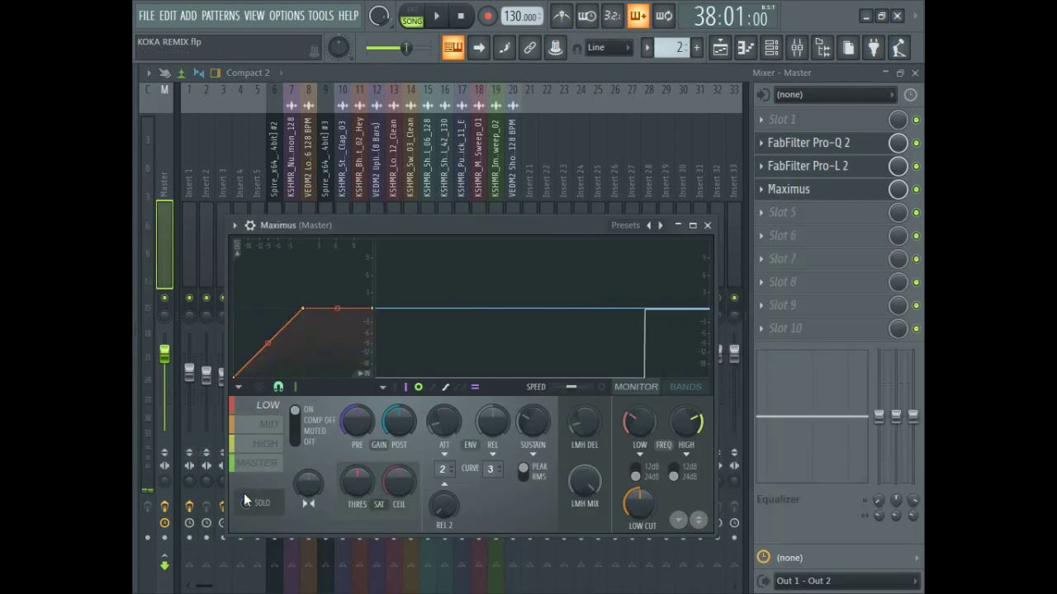
# In Maximus on the Master, set the low crossover frequency to about 112 Hz and slightly raise the band post gain during playback
pyautogui.press('space')
pyautogui.moveTo(638, 422); pyautogui.dragTo(639, 426)
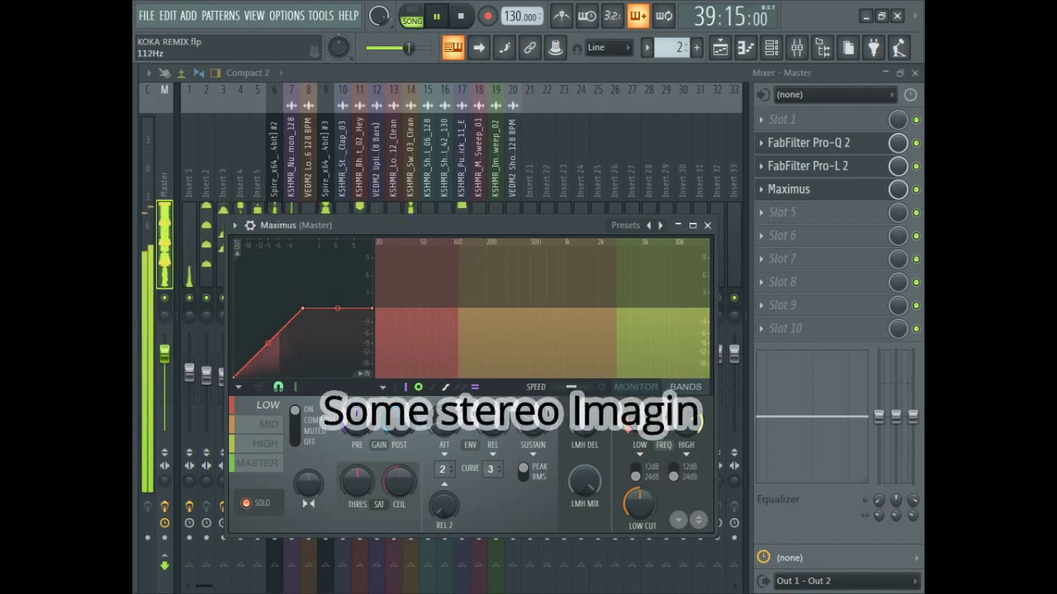
pyautogui.moveTo(399, 422); pyautogui.dragTo(399, 418)
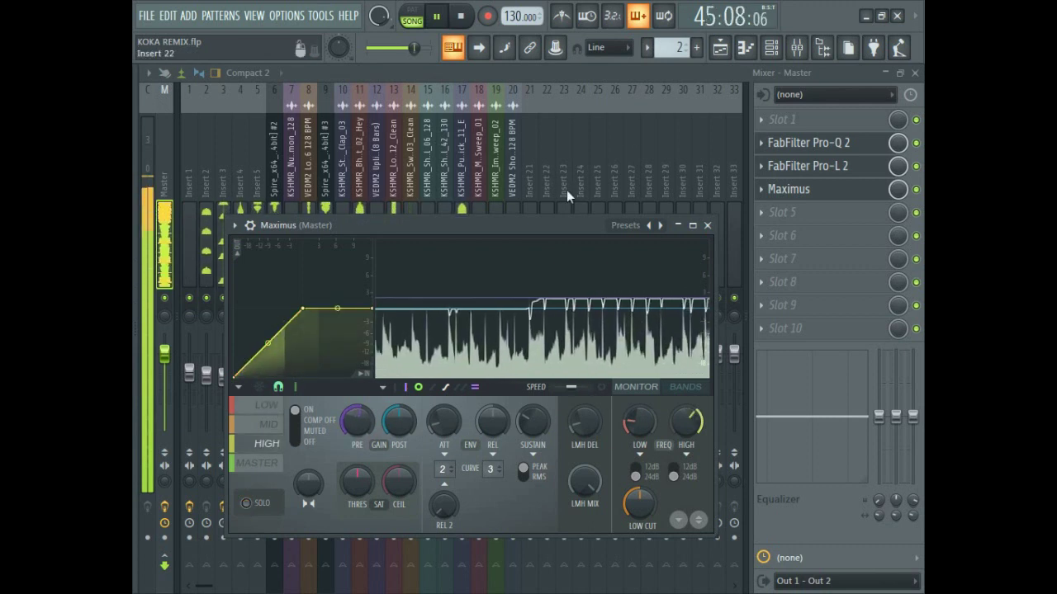
pyautogui.press('Escape')
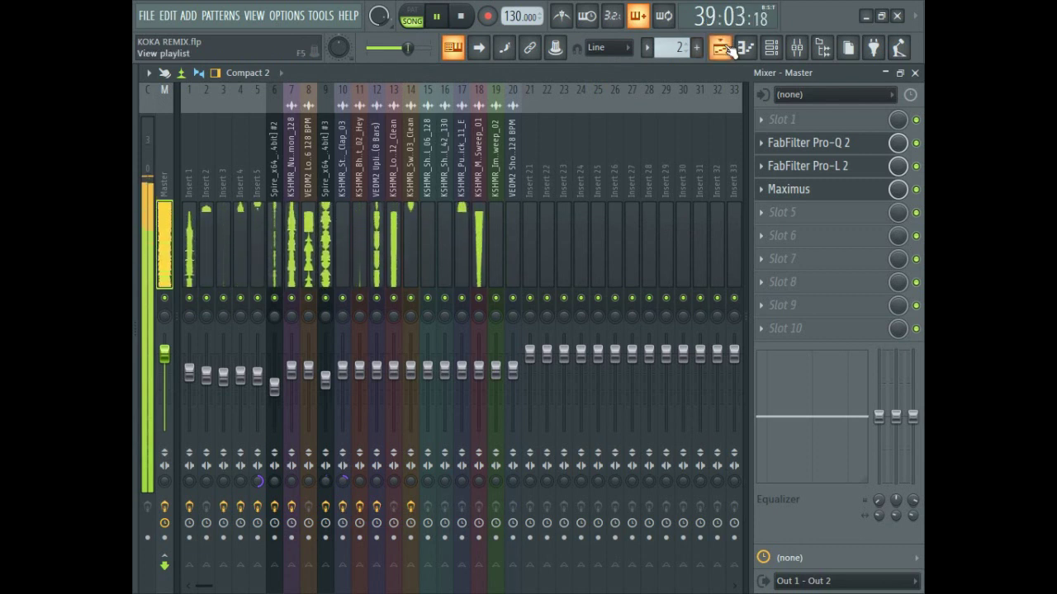
# Return to the playlist and look over the finished arrangement while it plays
pyautogui.click(722, 47)
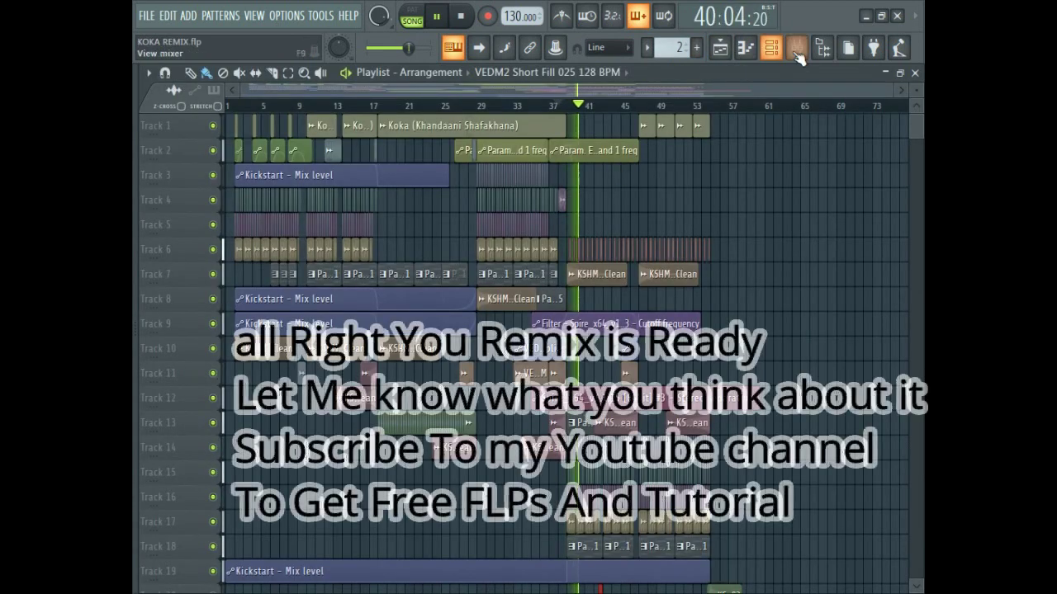
pyautogui.scroll(-5, 653, 132)
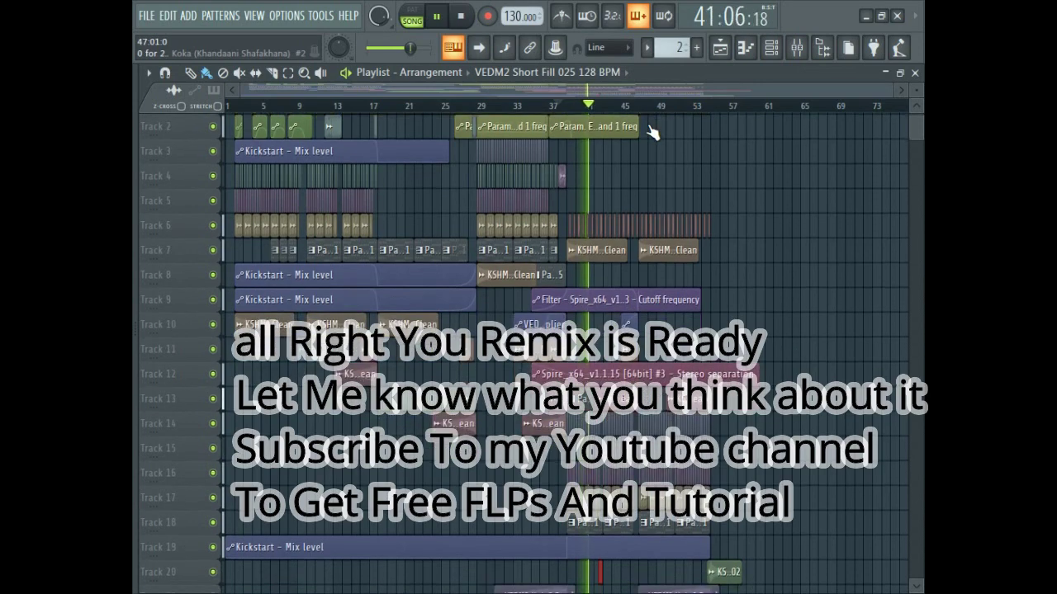